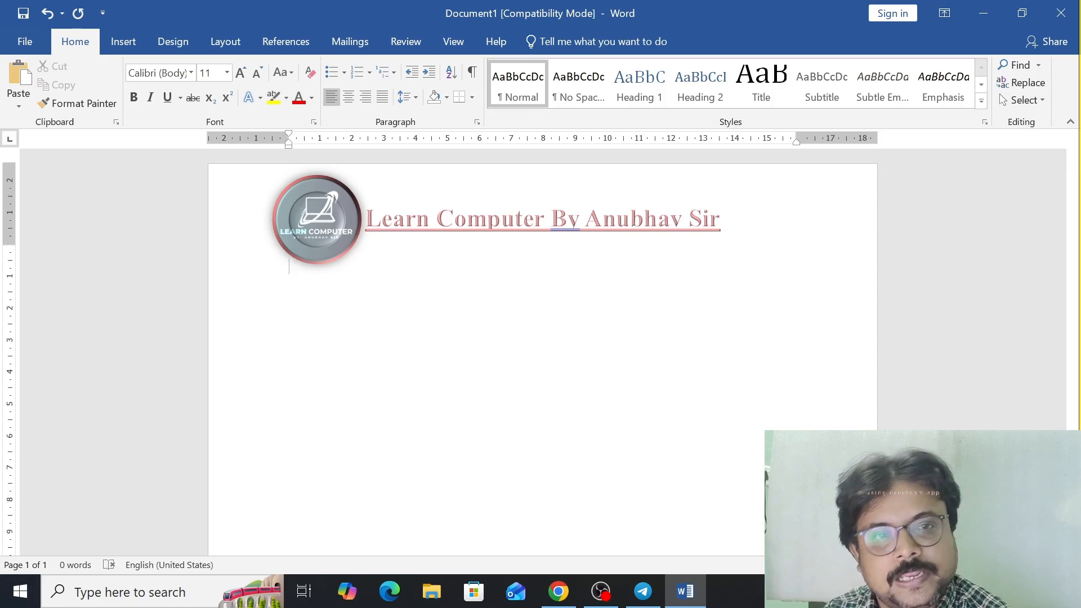
Step: Apply the Narrow margin preset to the document
{"action": "left_click", "coordinate": [228, 45]}
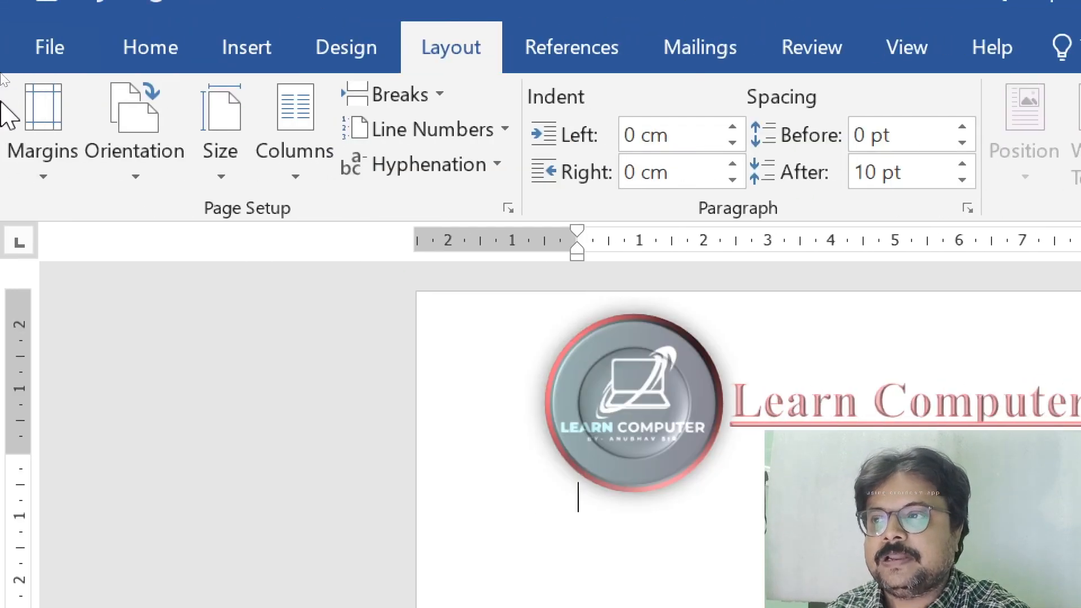
{"action": "left_click", "coordinate": [49, 183]}
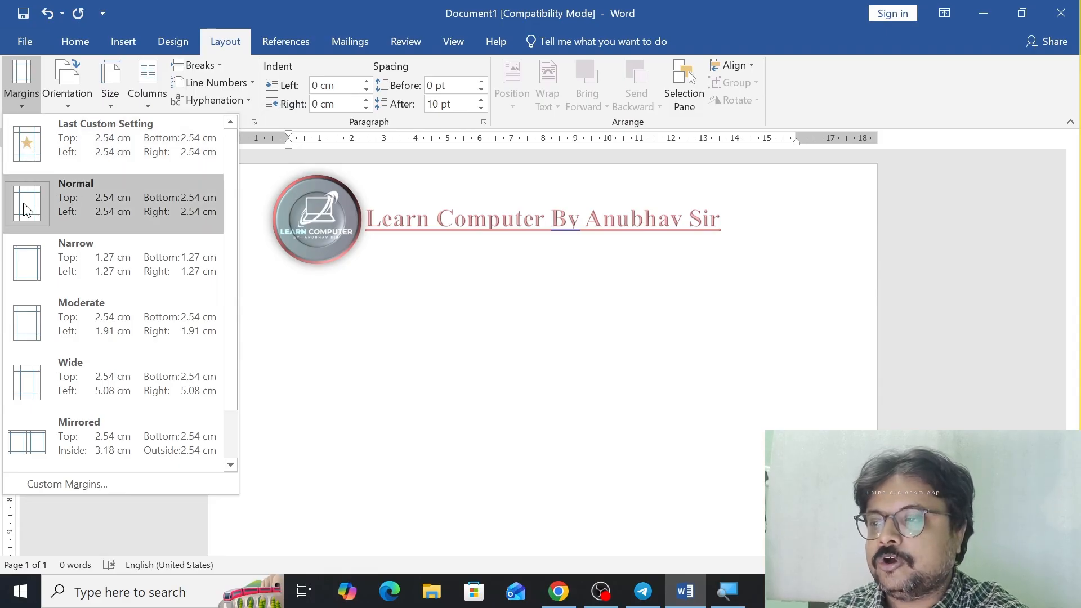
{"action": "left_click", "coordinate": [26, 270]}
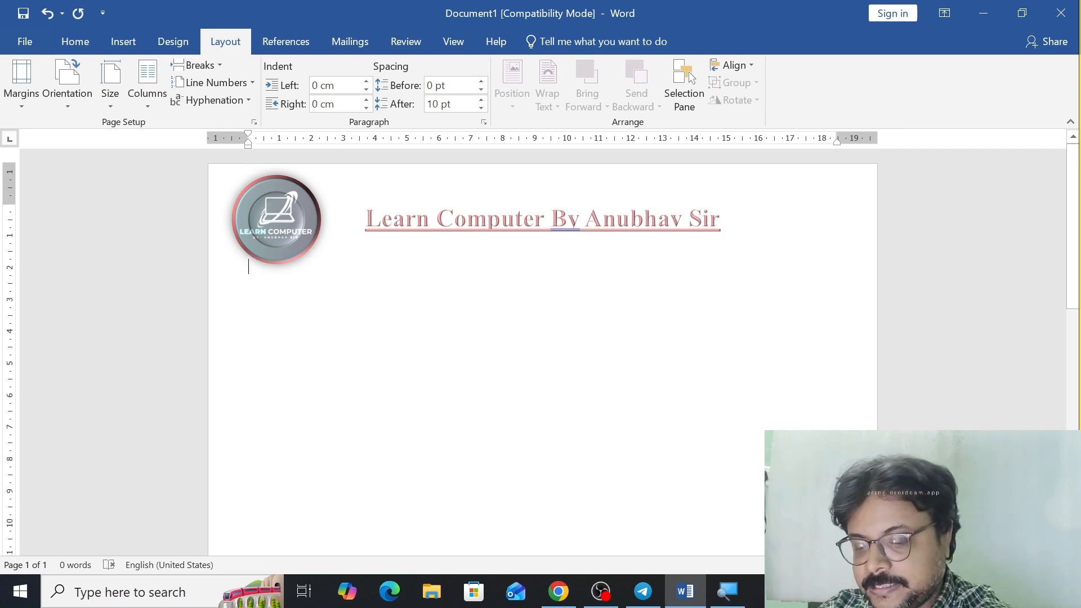
Step: Insert random sample paragraphs below the heading with =rand()
{"action": "type", "text": "=rand("}
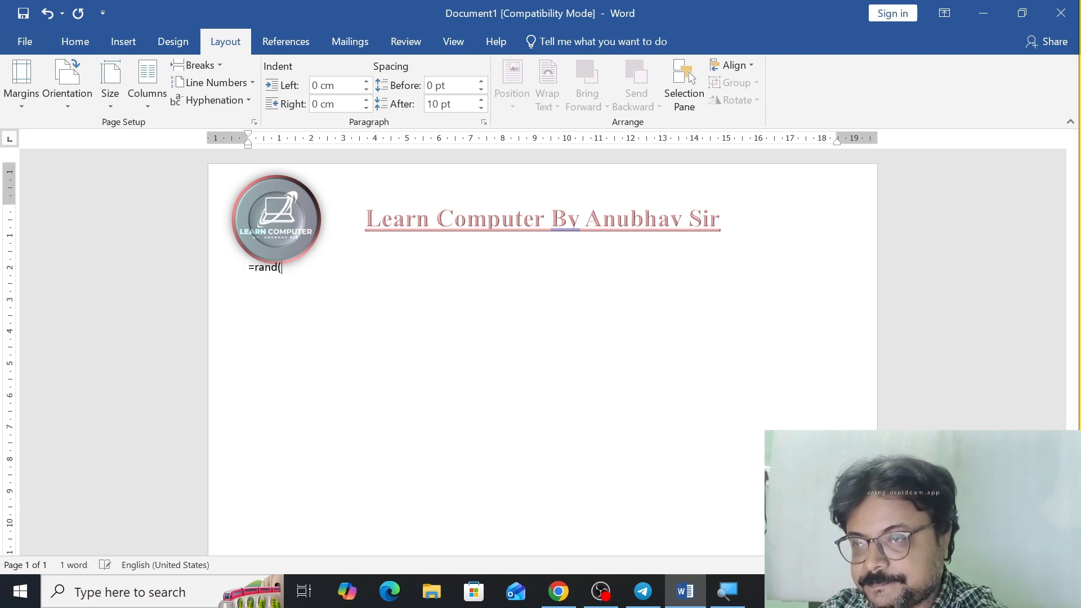
{"action": "type", "text": ")"}
{"action": "key", "text": "Return"}
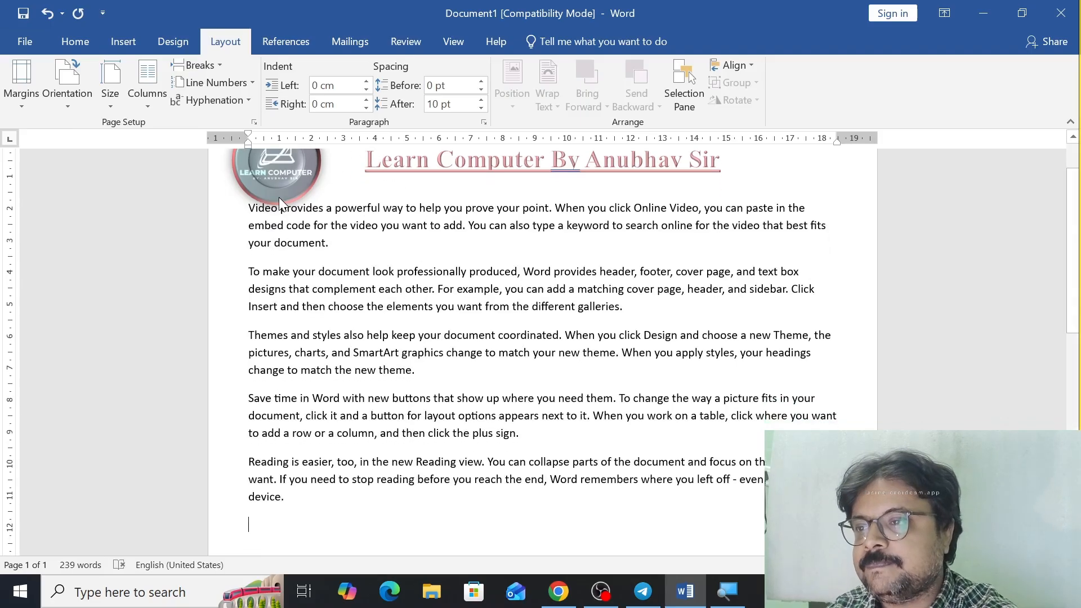
Step: Try the Moderate margin preset on the sample text, followed by the Wide preset
{"action": "left_click", "coordinate": [24, 107]}
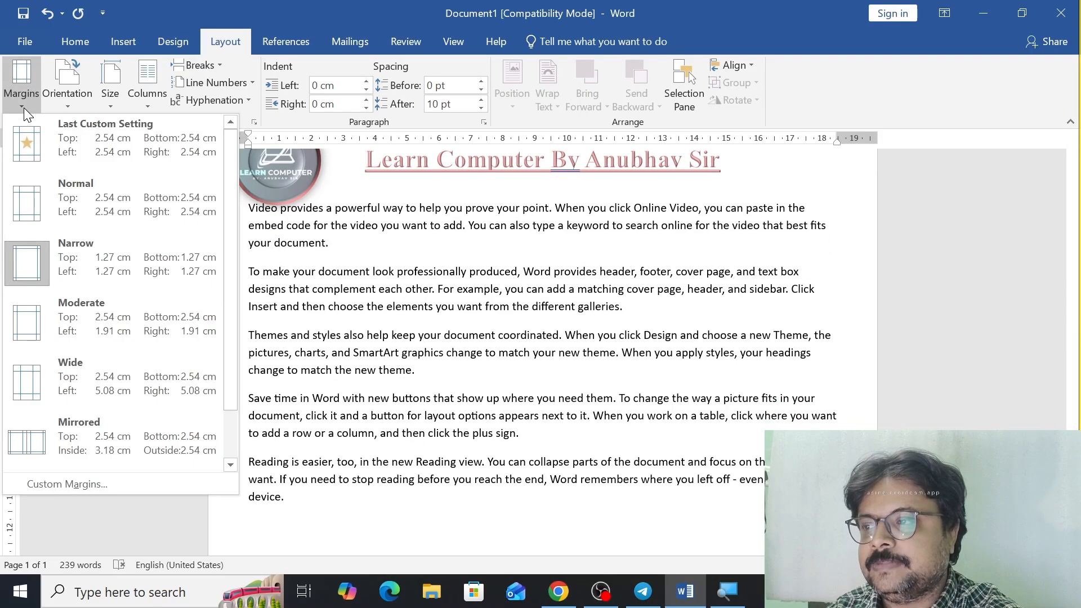
{"action": "left_click", "coordinate": [39, 312]}
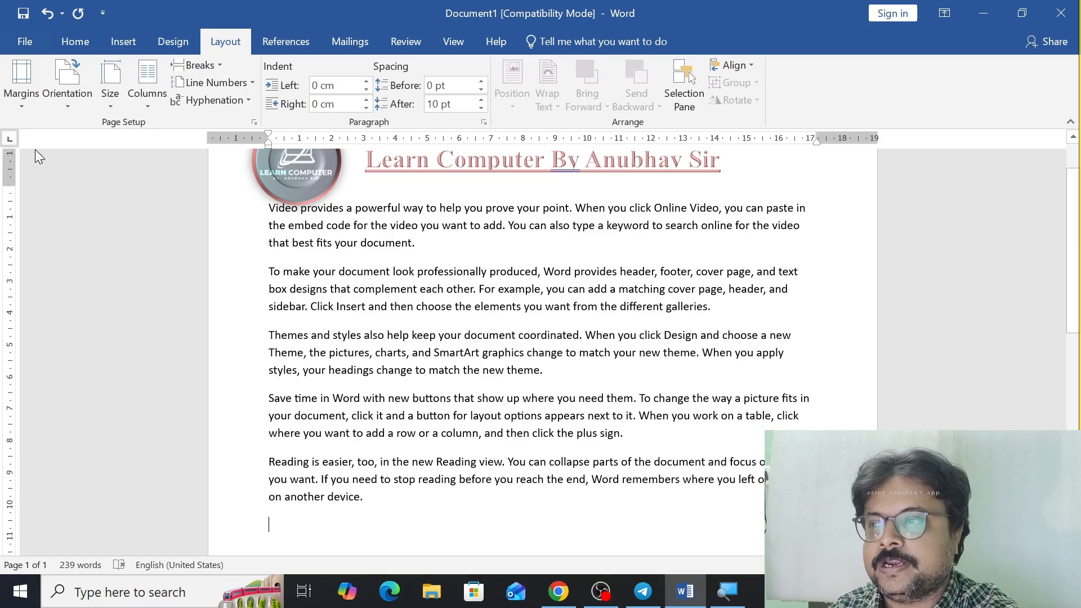
{"action": "left_click", "coordinate": [23, 90]}
{"action": "left_click", "coordinate": [44, 385]}
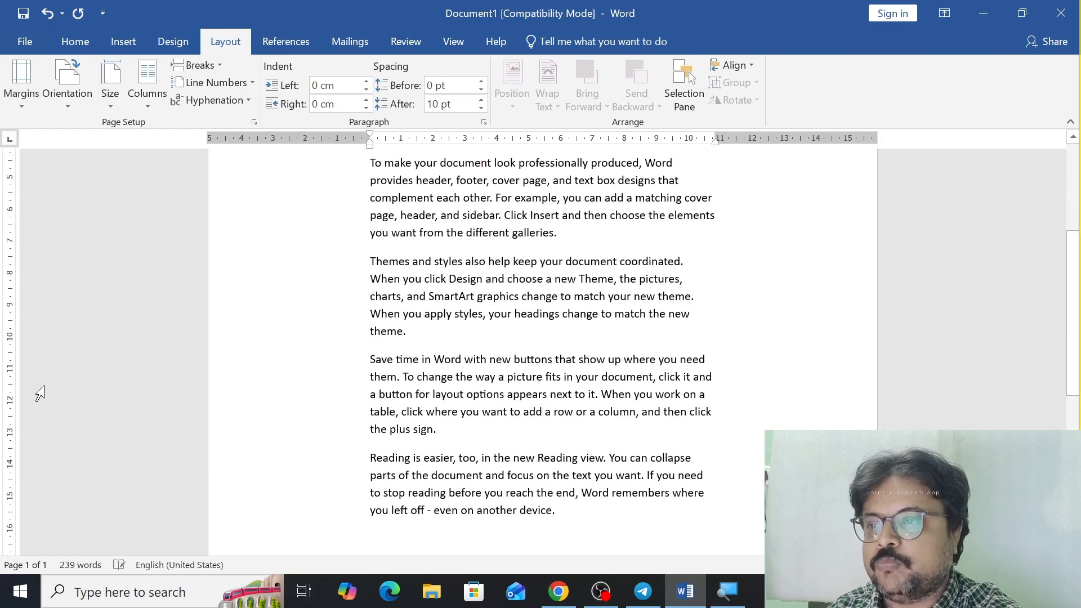
Step: Apply the Normal margin preset, followed by the Last Custom Setting with 2.54 cm on all sides
{"action": "left_click", "coordinate": [27, 105]}
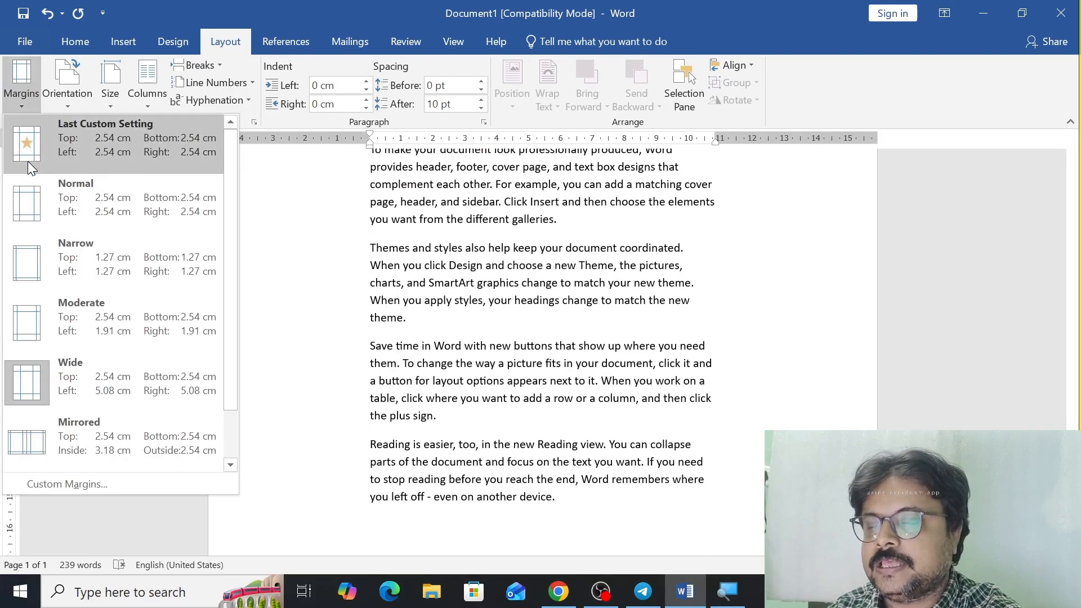
{"action": "left_click", "coordinate": [28, 200]}
{"action": "scroll", "coordinate": [432, 278], "scroll_direction": "up", "scroll_amount": 3}
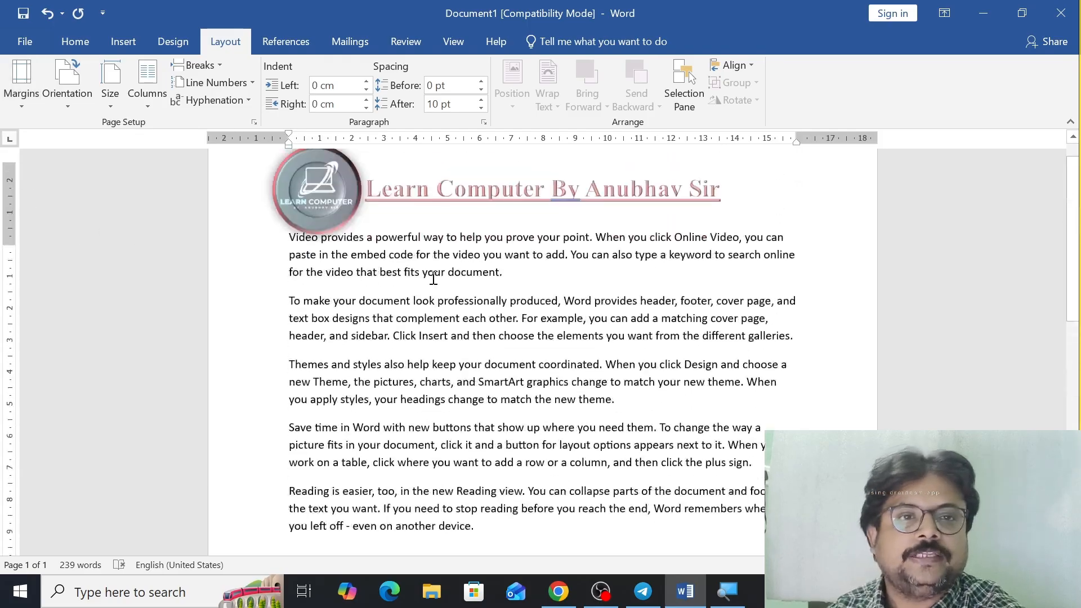
{"action": "scroll", "coordinate": [433, 278], "scroll_direction": "up", "scroll_amount": 1}
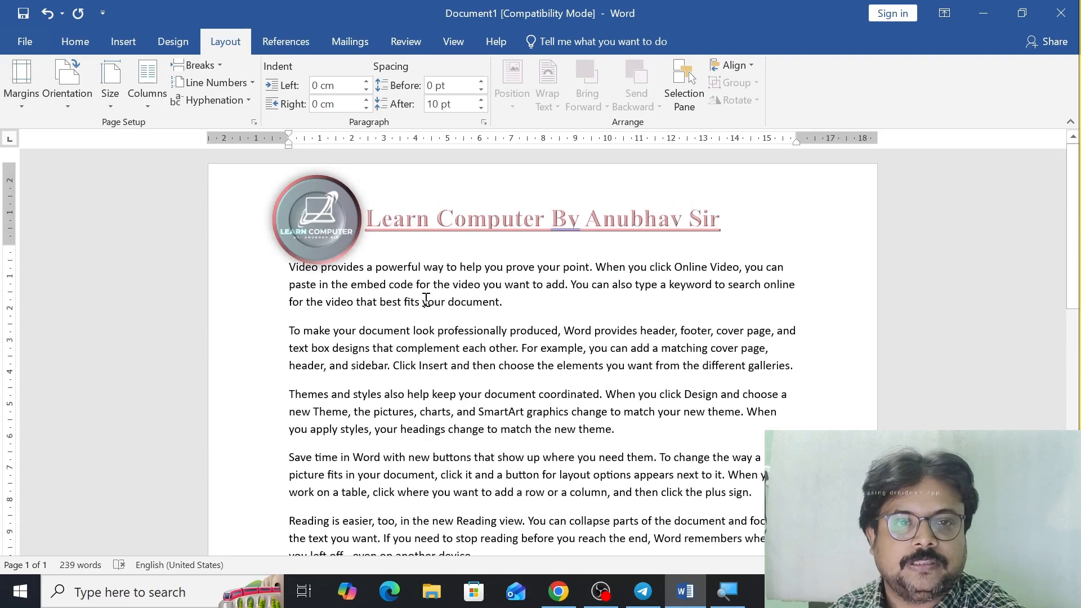
{"action": "left_click", "coordinate": [21, 105]}
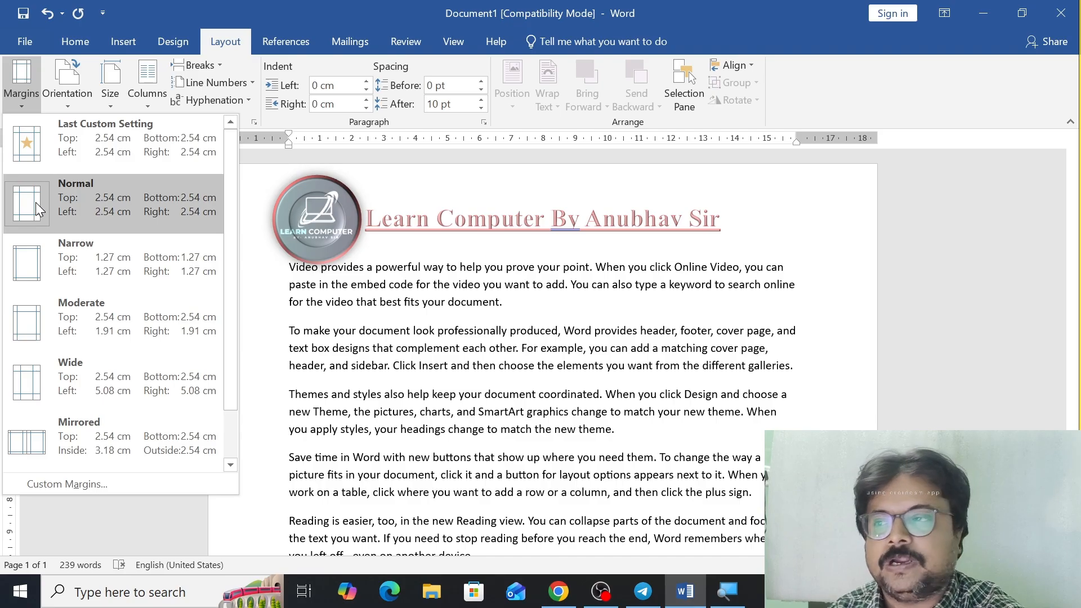
{"action": "left_click", "coordinate": [41, 130]}
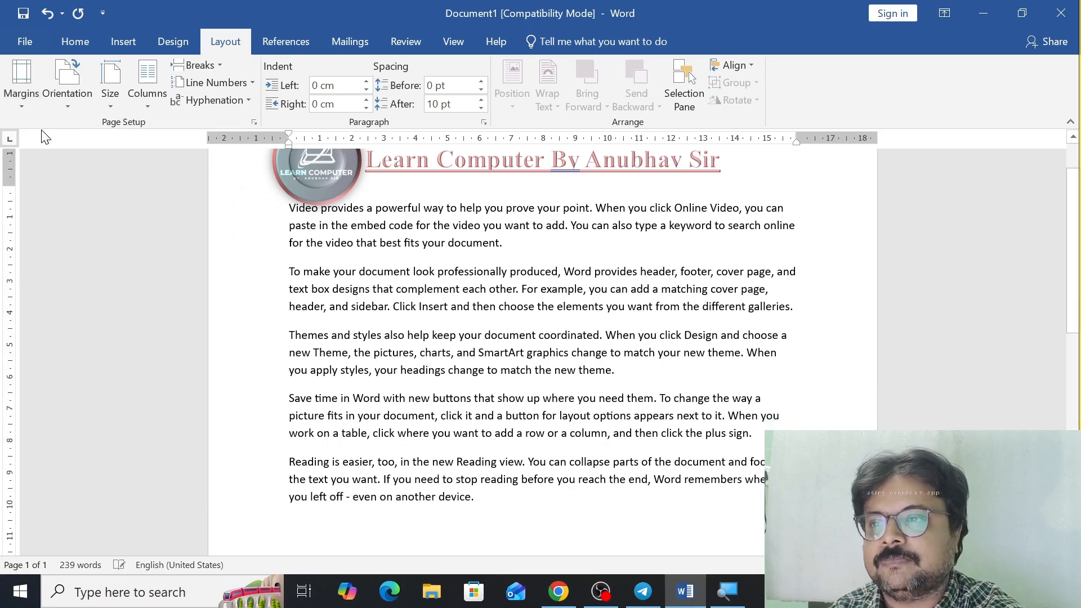
Step: Open the custom margin settings and set the top margin to 5 cm
{"action": "left_click", "coordinate": [11, 103]}
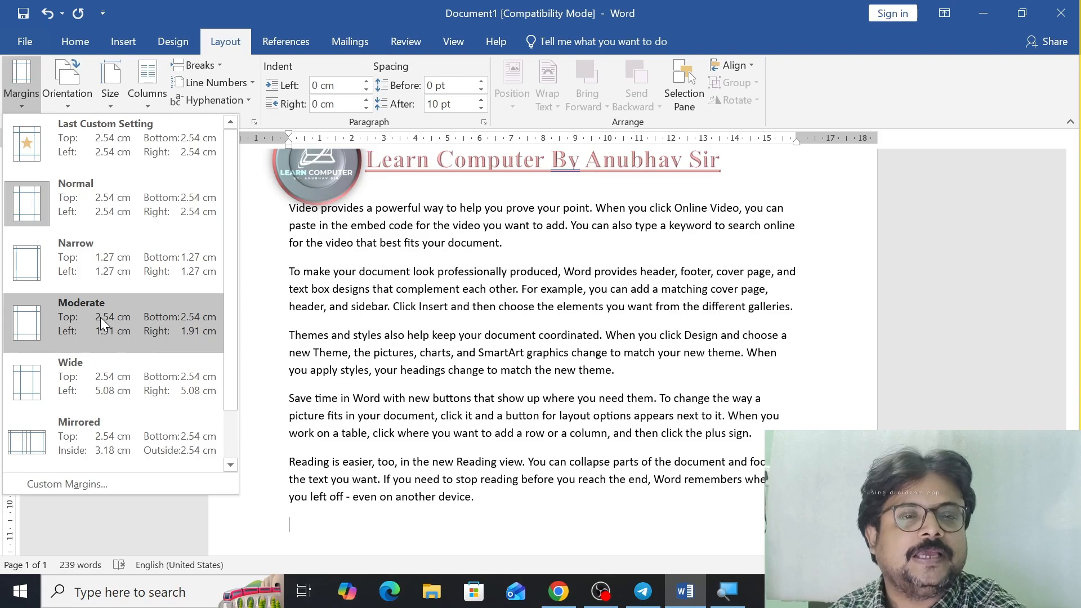
{"action": "left_click", "coordinate": [68, 484]}
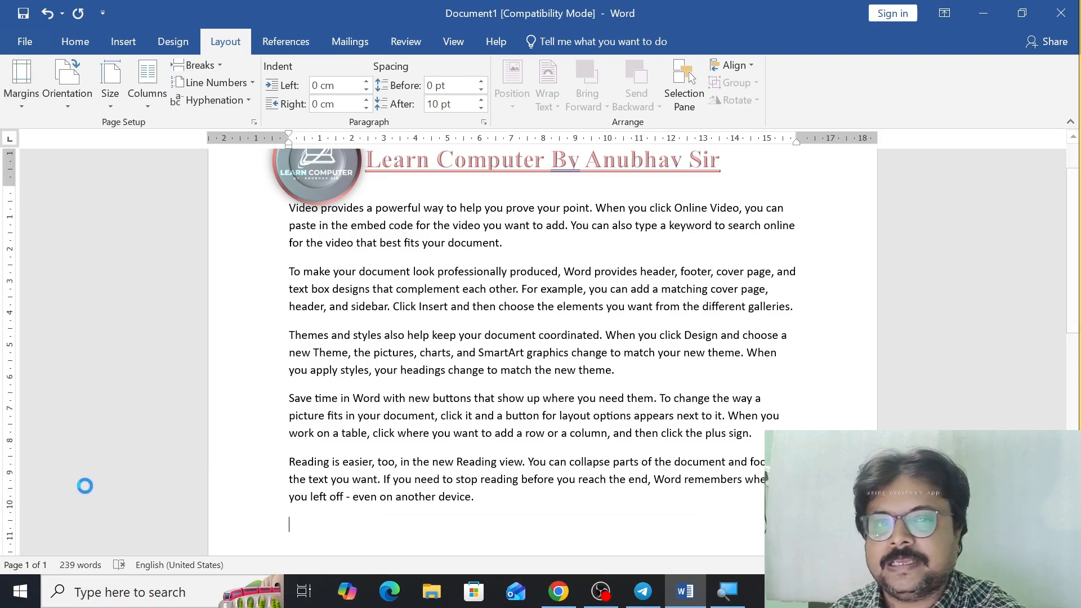
{"action": "left_click_drag", "start_coordinate": [466, 39], "coordinate": [724, 112]}
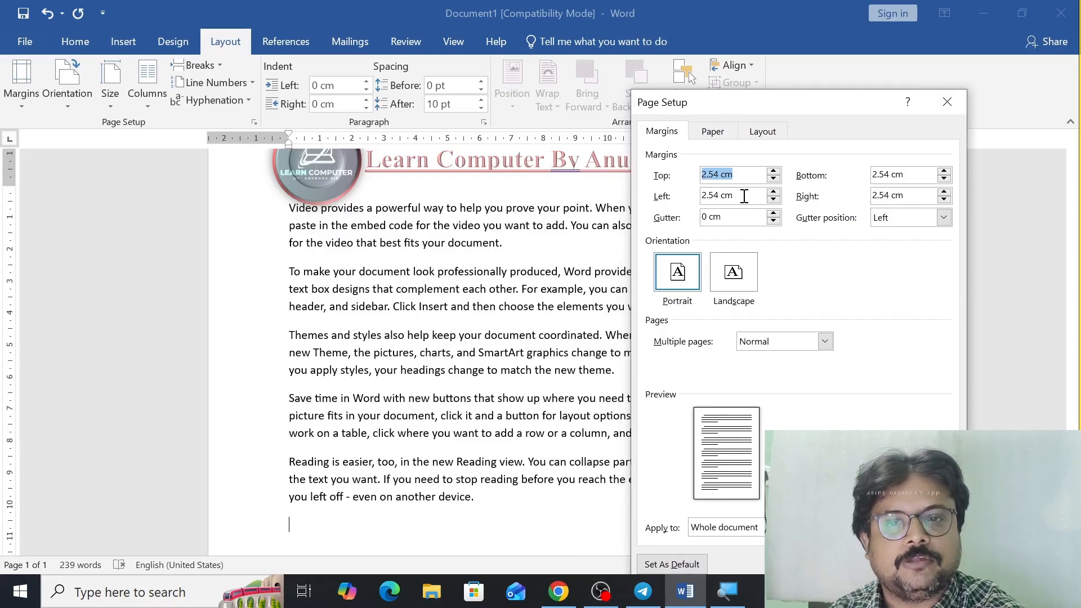
{"action": "left_click", "coordinate": [775, 173]}
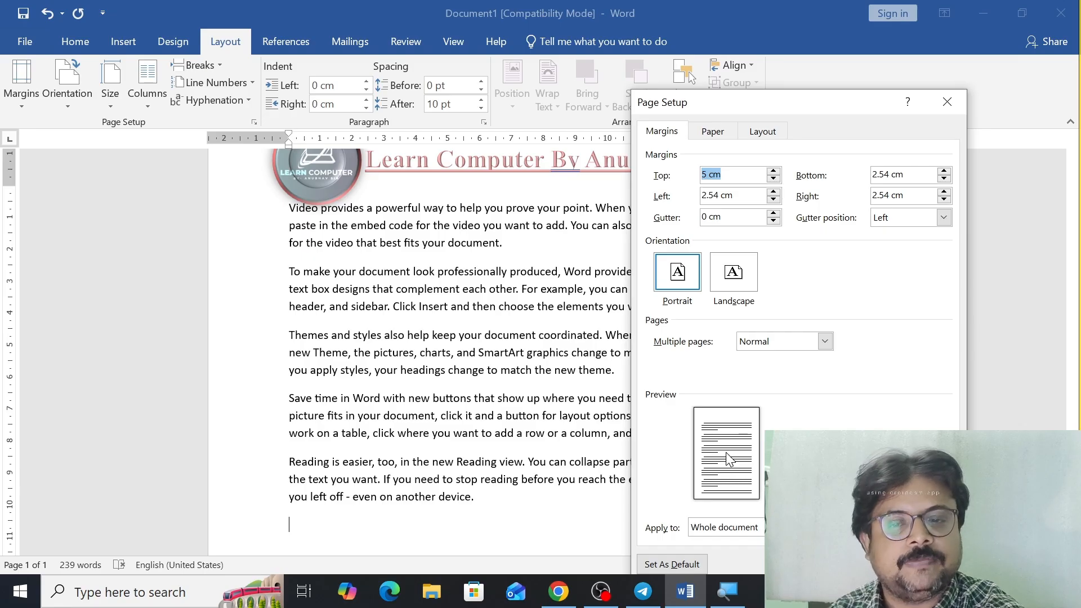
Step: Set the bottom page margin to 5 cm
{"action": "left_click", "coordinate": [944, 171]}
{"action": "left_click", "coordinate": [944, 171]}
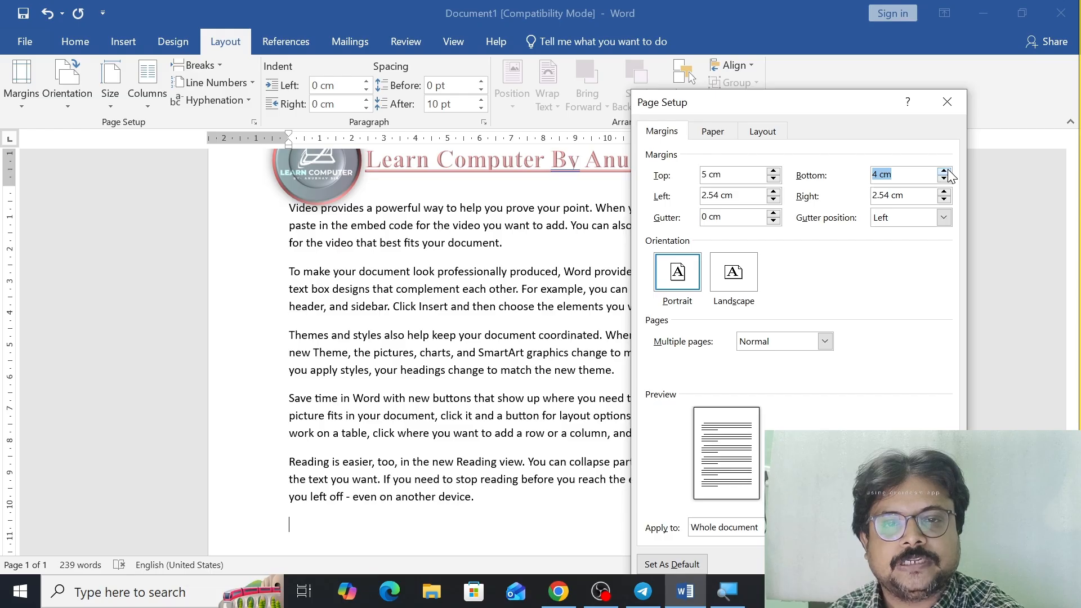
{"action": "left_click", "coordinate": [944, 171]}
{"action": "left_click", "coordinate": [944, 171]}
{"action": "left_click", "coordinate": [944, 171]}
{"action": "left_click", "coordinate": [944, 171]}
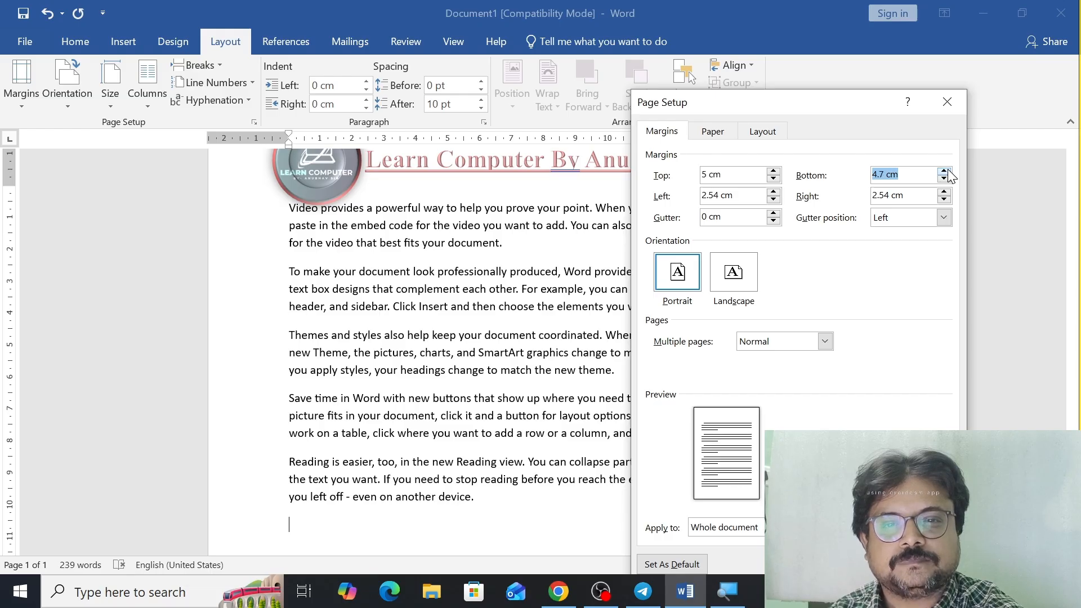
{"action": "left_click", "coordinate": [944, 171]}
{"action": "left_click", "coordinate": [944, 172]}
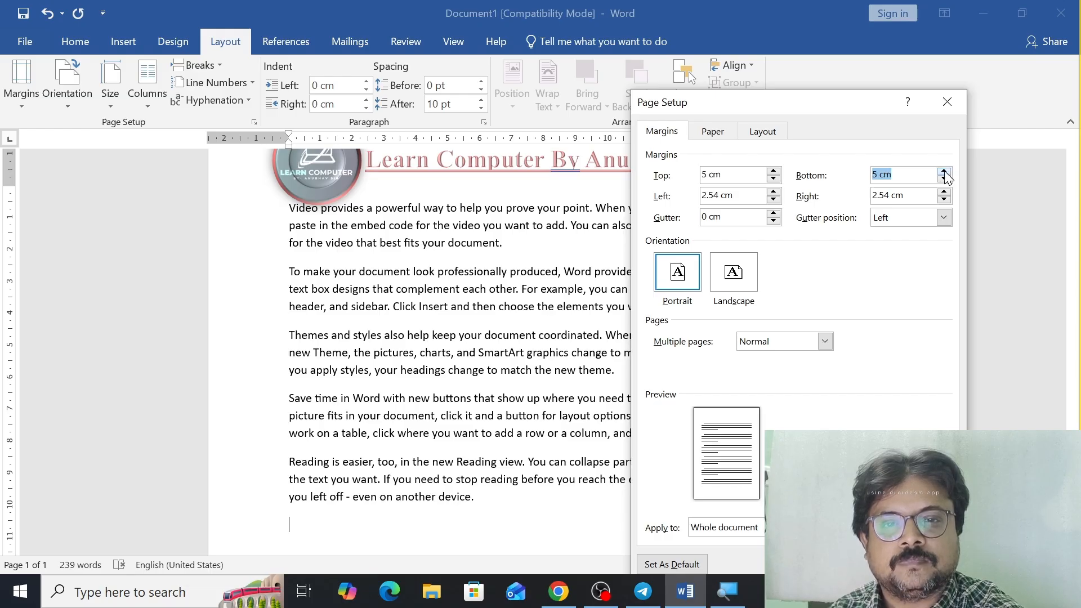
Step: Set the left and right margins to 3 cm and apply the custom margins to the whole document
{"action": "left_click", "coordinate": [778, 192]}
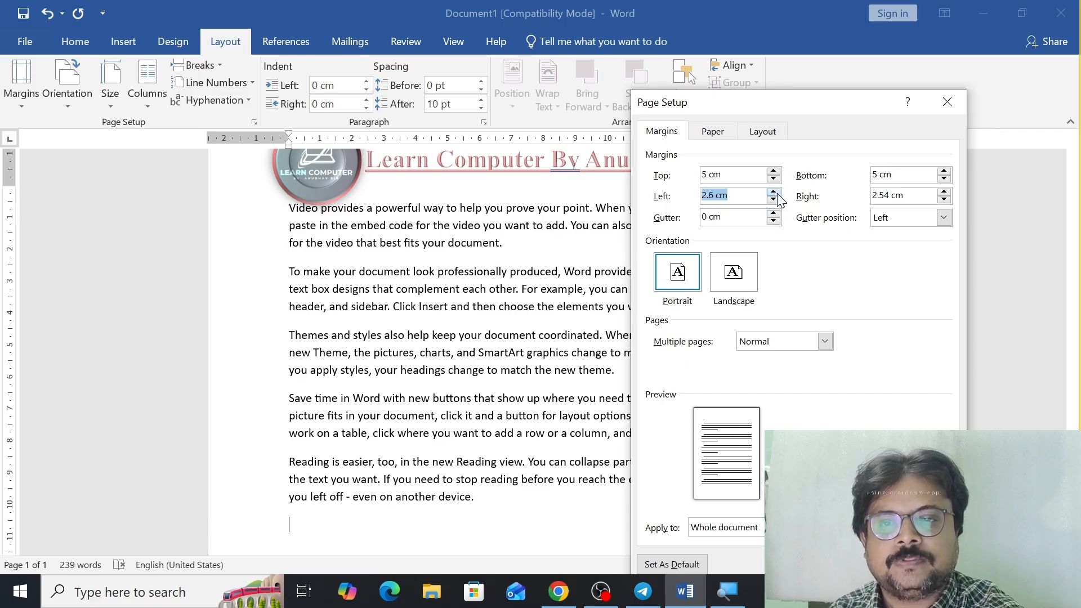
{"action": "left_click", "coordinate": [778, 193]}
{"action": "left_click", "coordinate": [777, 193]}
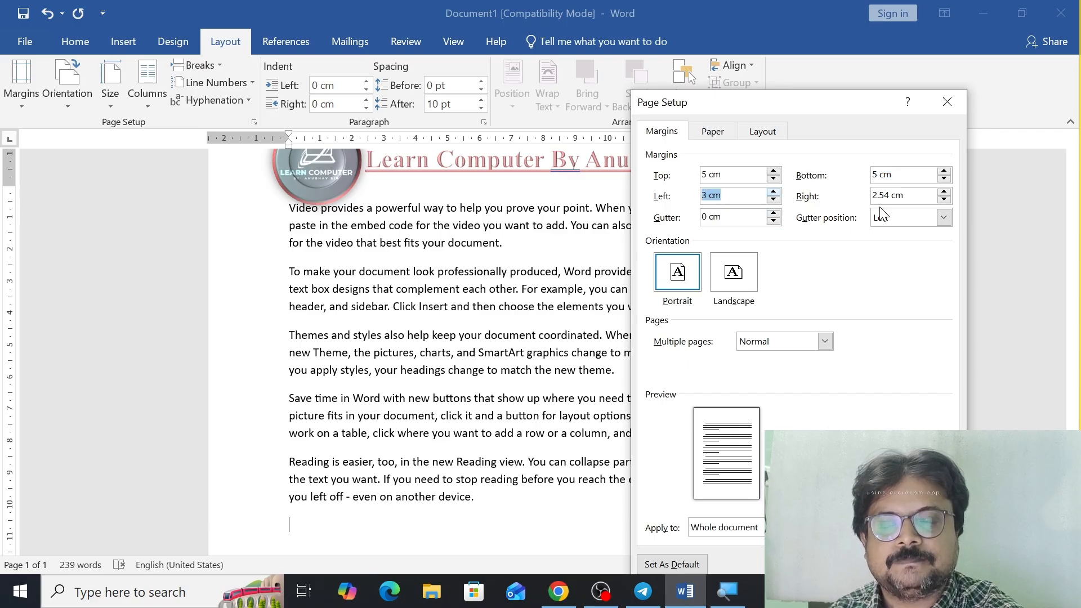
{"action": "left_click", "coordinate": [944, 192]}
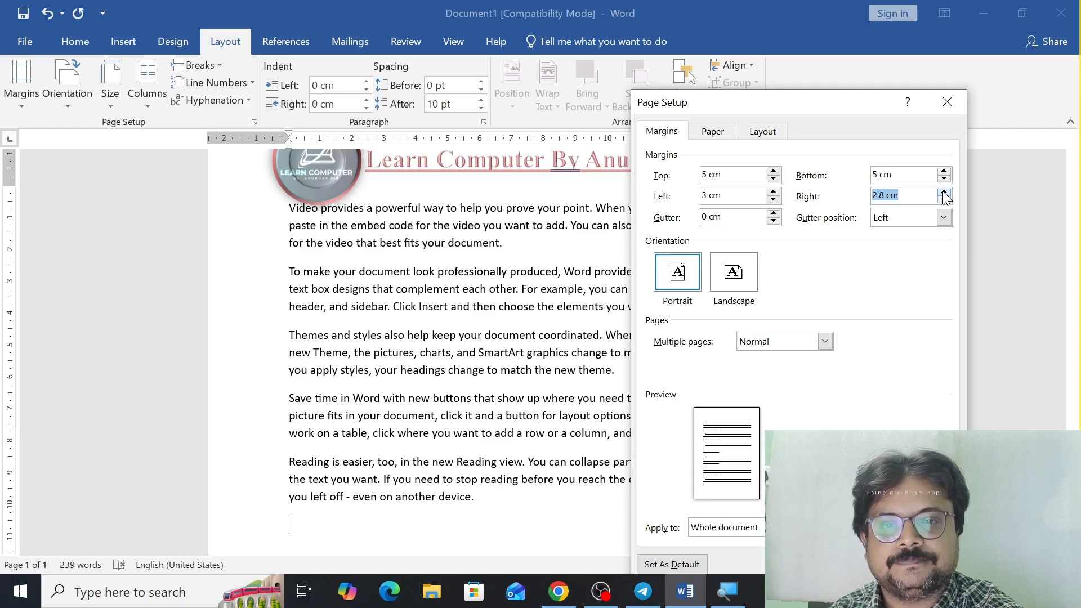
{"action": "left_click", "coordinate": [944, 192]}
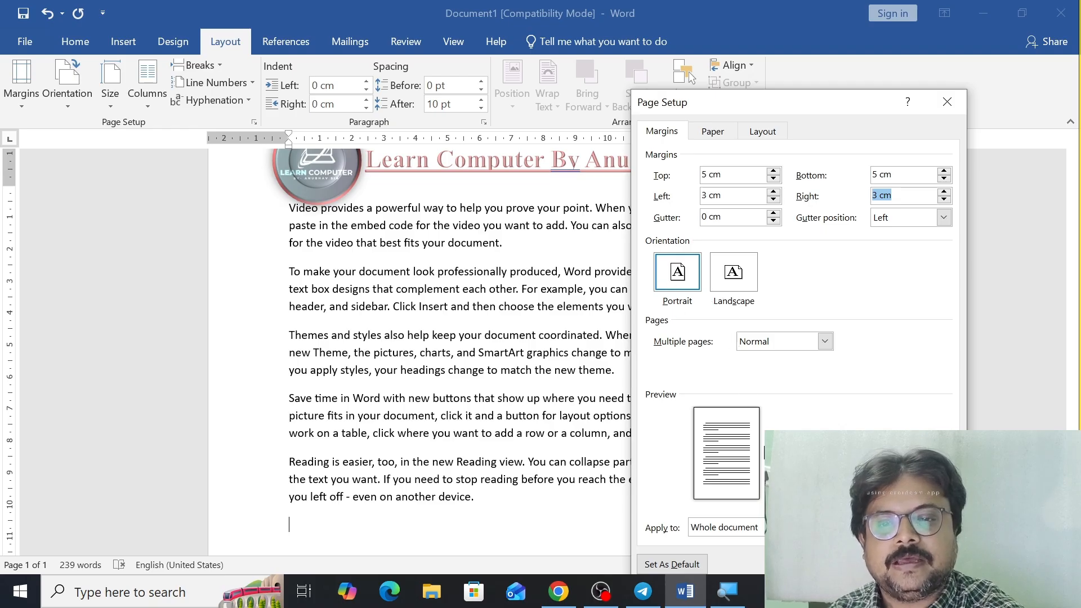
{"action": "left_click", "coordinate": [860, 565]}
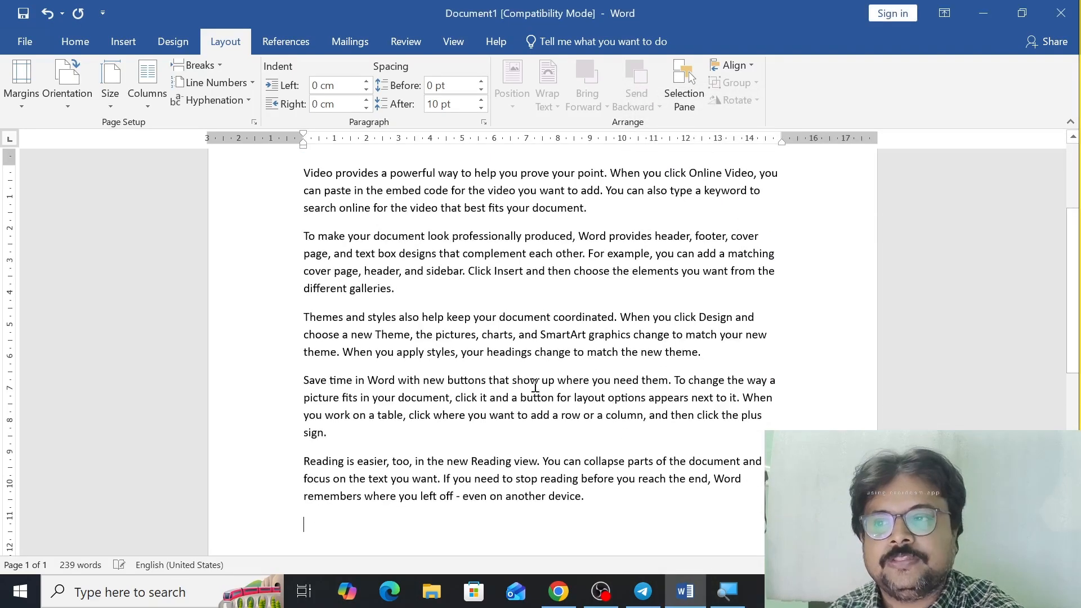
{"action": "scroll", "coordinate": [373, 270], "scroll_direction": "up", "scroll_amount": 3}
{"action": "scroll", "coordinate": [374, 275], "scroll_direction": "down", "scroll_amount": 7}
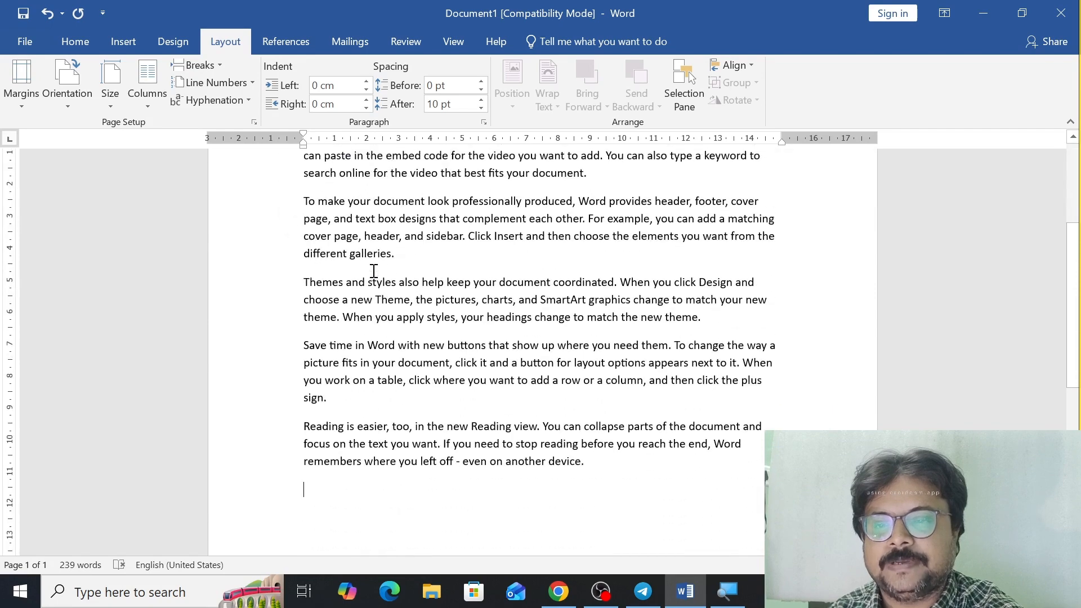
{"action": "scroll", "coordinate": [372, 275], "scroll_direction": "up", "scroll_amount": 7}
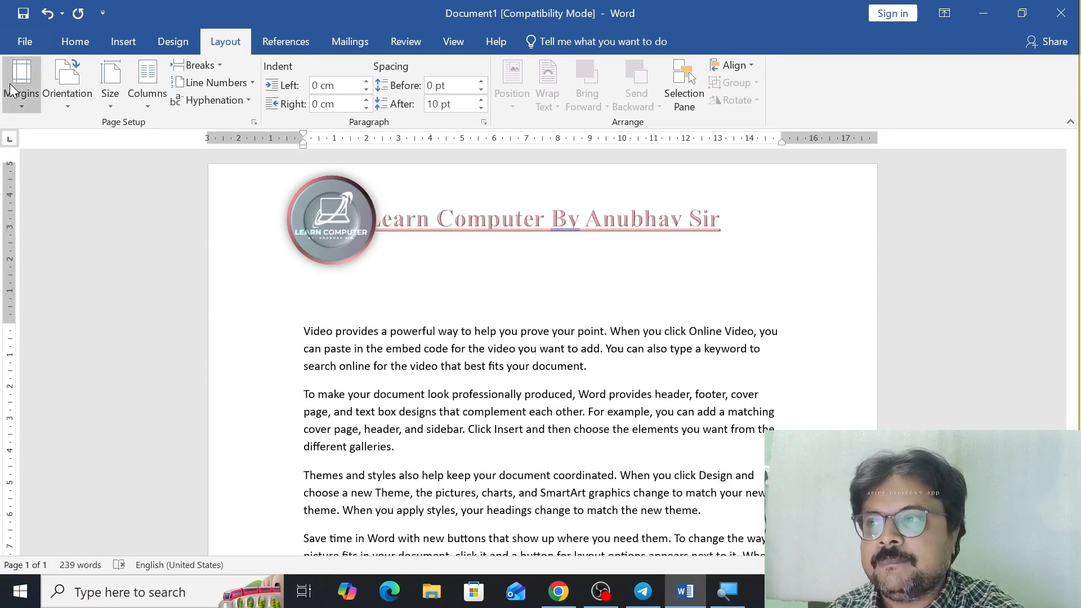
Step: Reopen the custom margin settings and apply a 12.8 cm gutter positioned at the left
{"action": "left_click", "coordinate": [14, 109]}
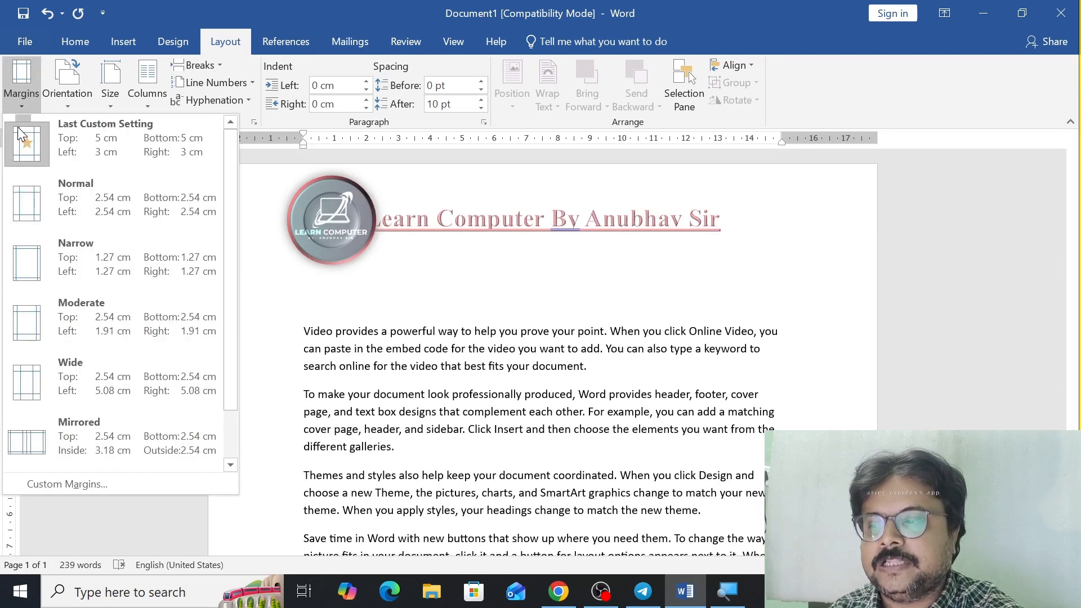
{"action": "left_click", "coordinate": [58, 483]}
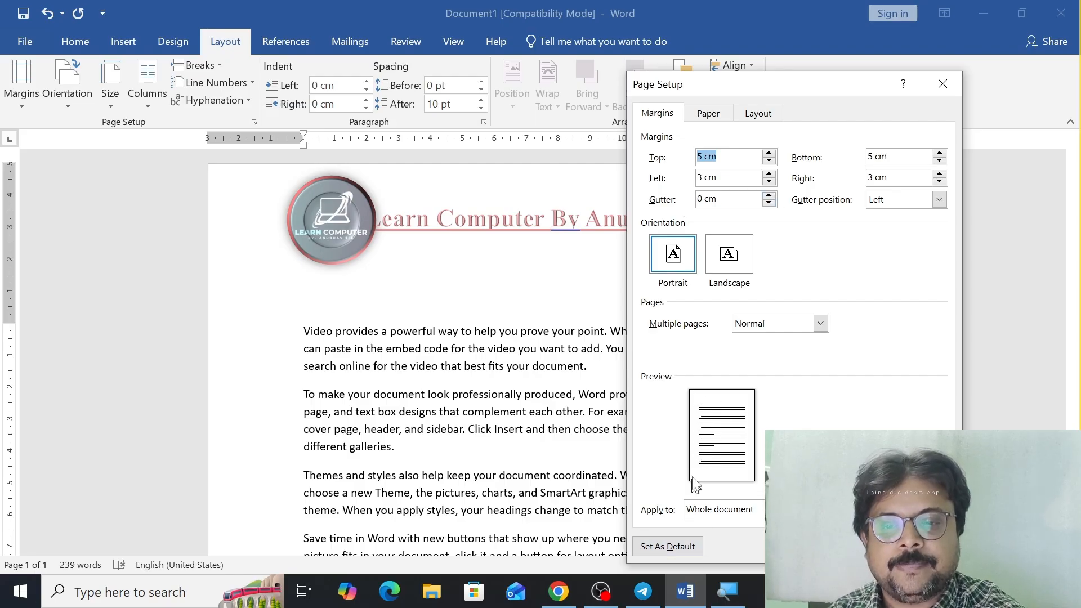
{"action": "left_click", "coordinate": [769, 195]}
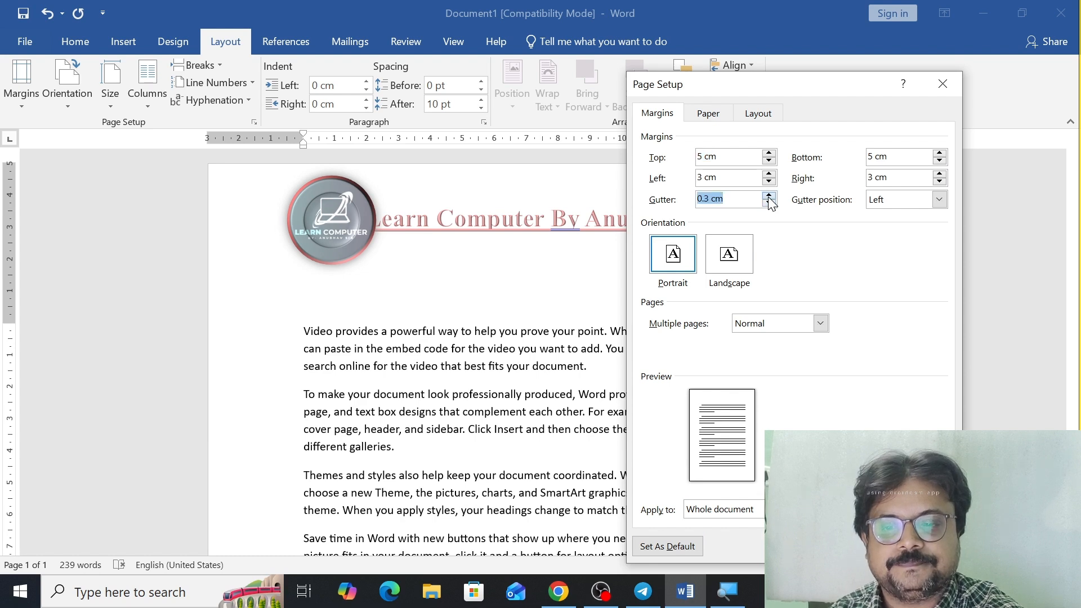
{"action": "left_click", "coordinate": [768, 195]}
{"action": "left_click", "coordinate": [769, 196]}
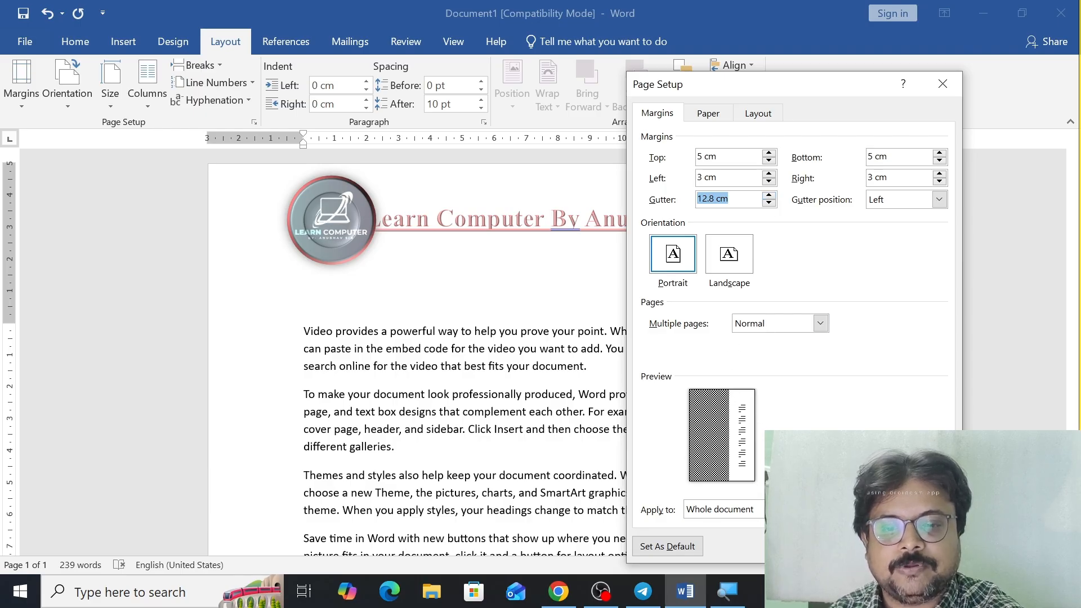
{"action": "left_click", "coordinate": [859, 546]}
Step: Examine the gutter's effect on the pages and in the print preview, and return to the document
{"action": "scroll", "coordinate": [638, 401], "scroll_direction": "up", "scroll_amount": 19}
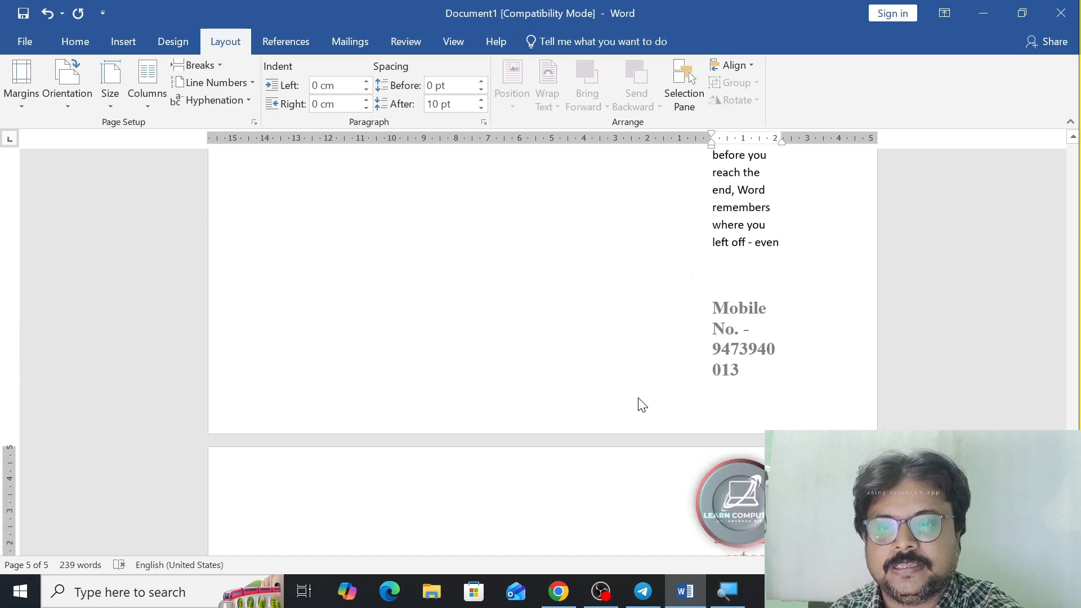
{"action": "scroll", "coordinate": [636, 394], "scroll_direction": "up", "scroll_amount": 15}
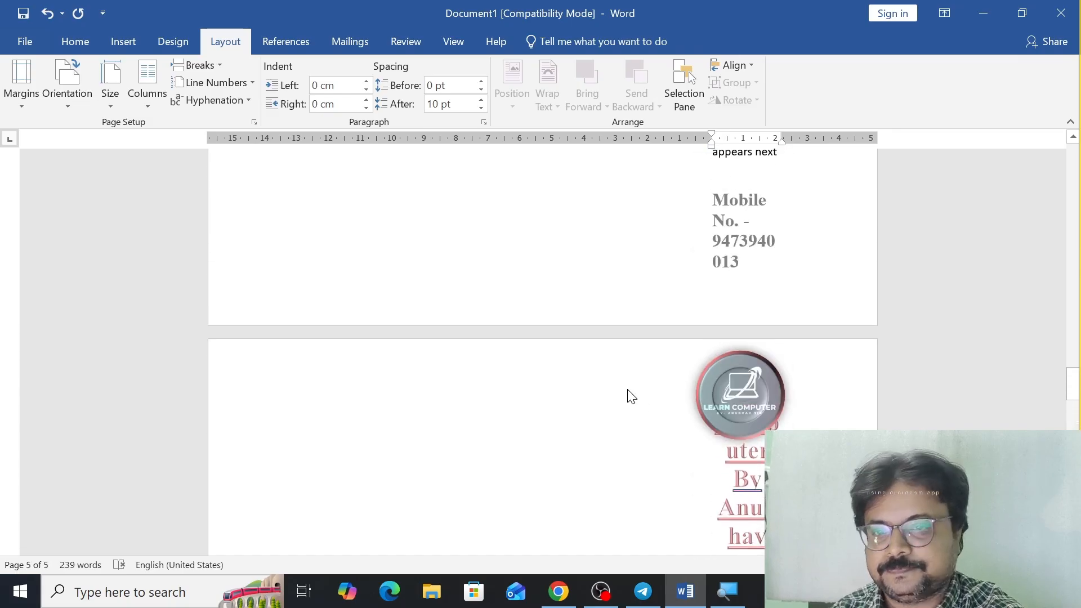
{"action": "key", "text": "ctrl+p"}
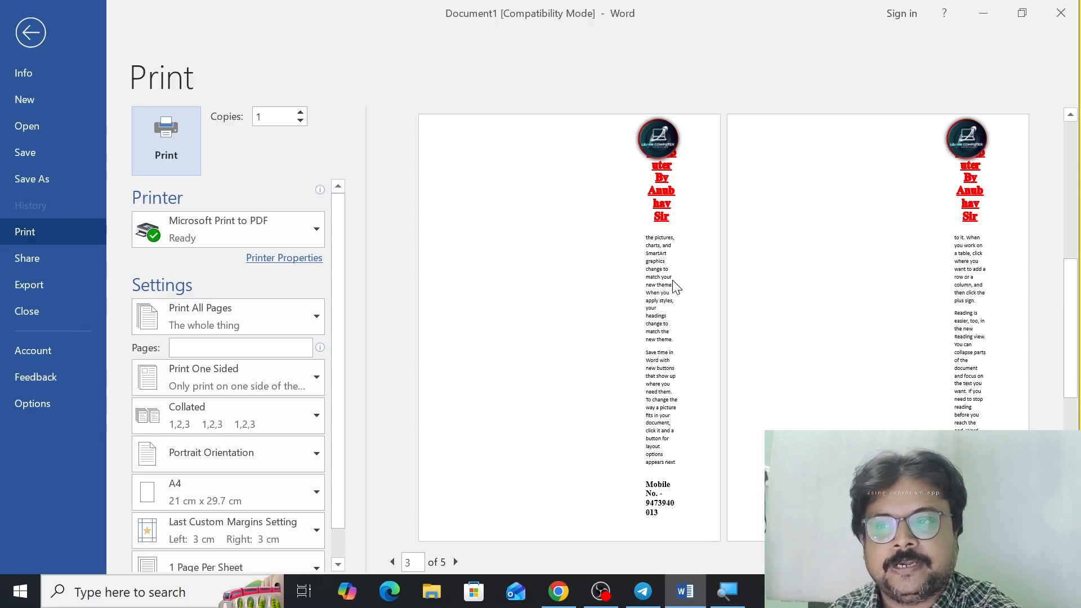
{"action": "left_click", "coordinate": [29, 32]}
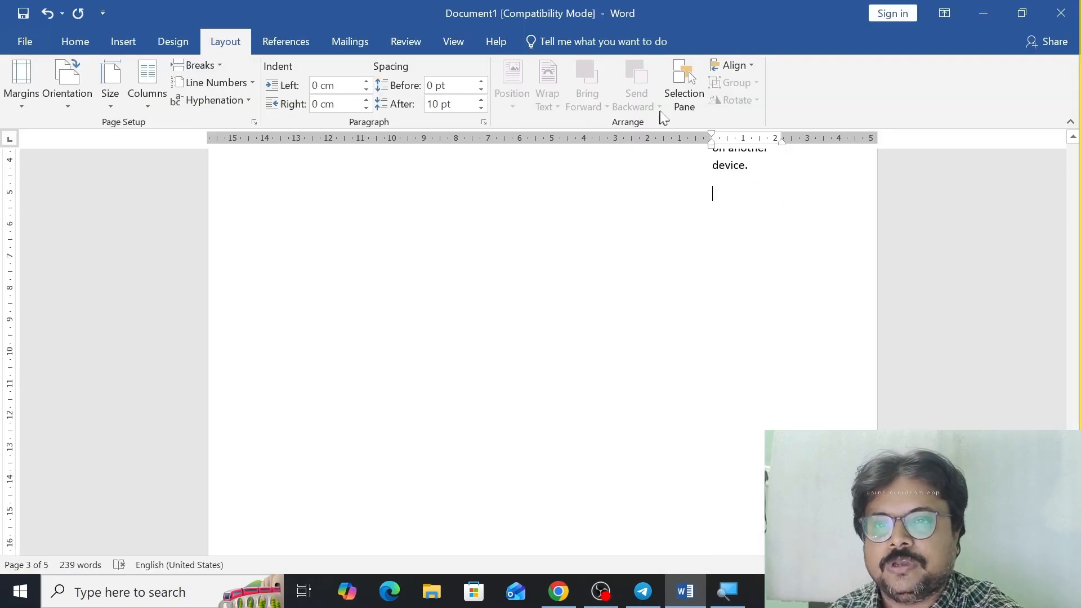
Step: Set the gutter to 3.9 cm, change its position to Top, and apply it to the whole document
{"action": "left_click", "coordinate": [17, 105]}
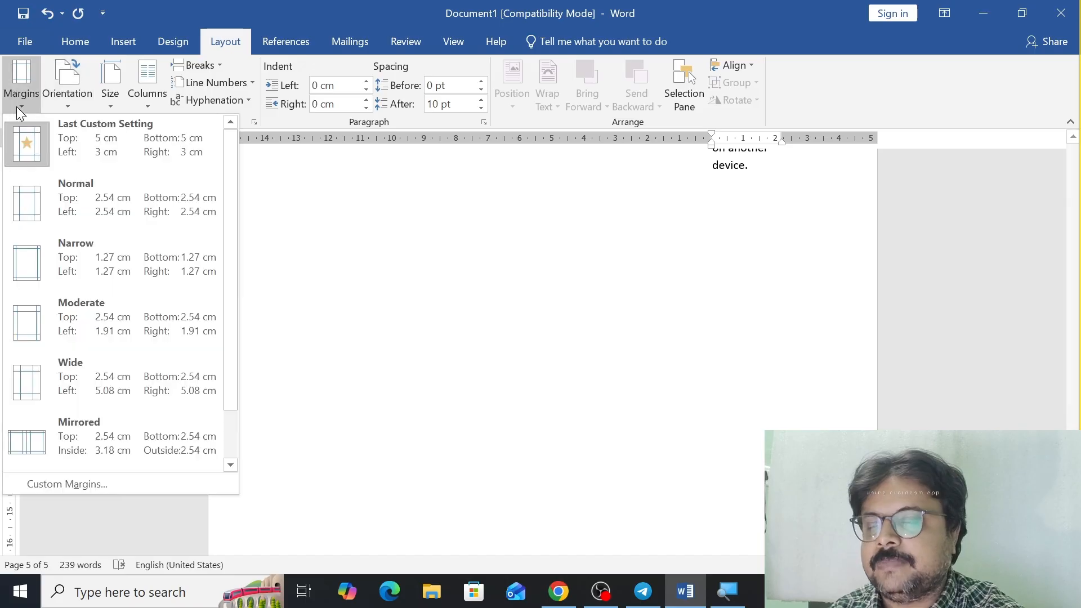
{"action": "left_click", "coordinate": [65, 487]}
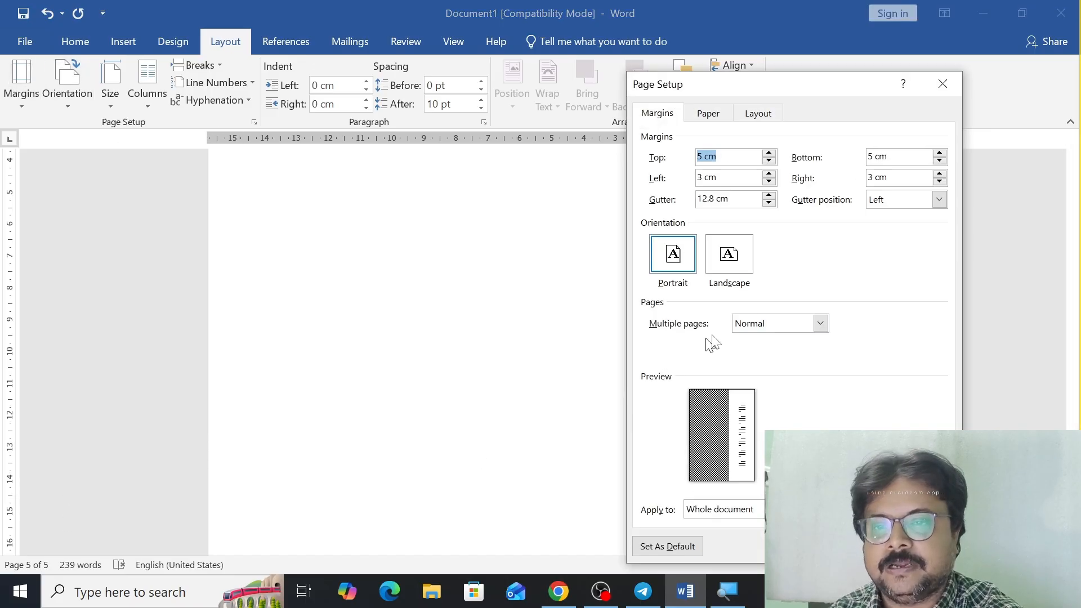
{"action": "left_click", "coordinate": [768, 203]}
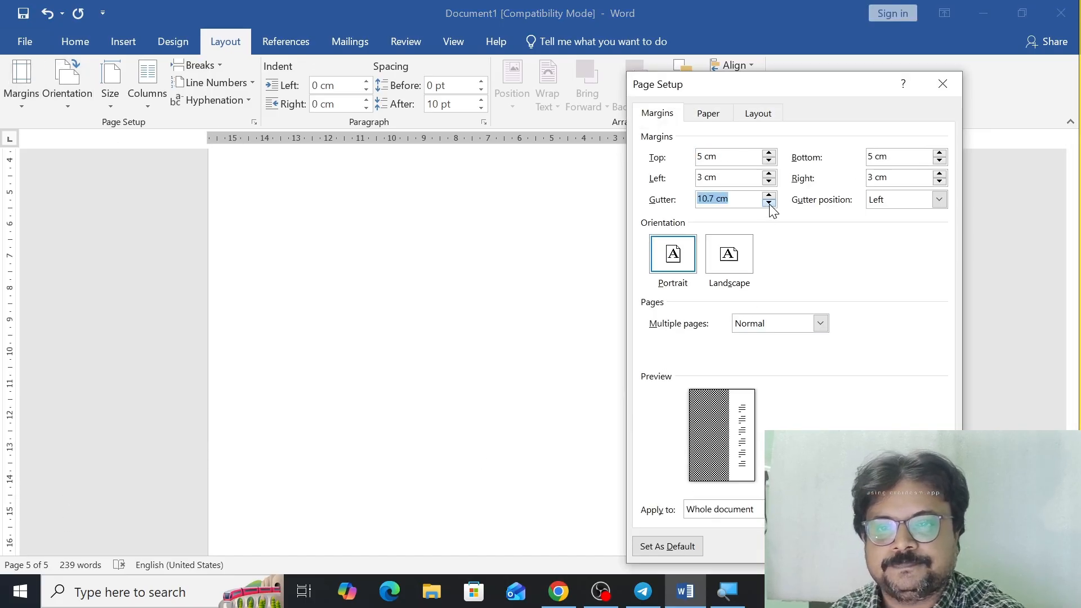
{"action": "left_click_drag", "start_coordinate": [769, 203], "coordinate": [769, 203]}
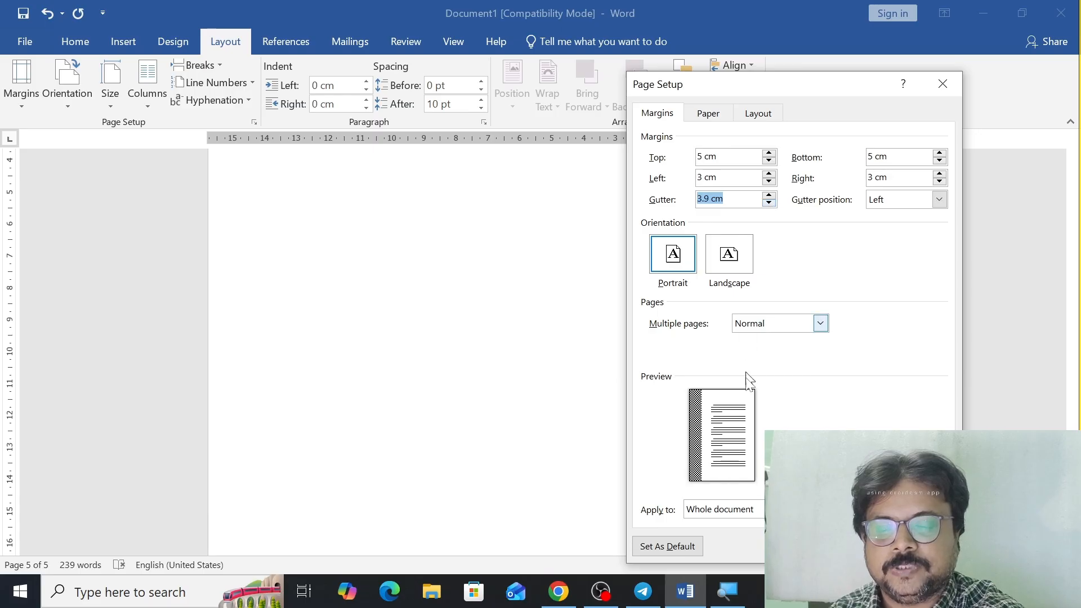
{"action": "left_click", "coordinate": [939, 201]}
{"action": "left_click", "coordinate": [922, 224]}
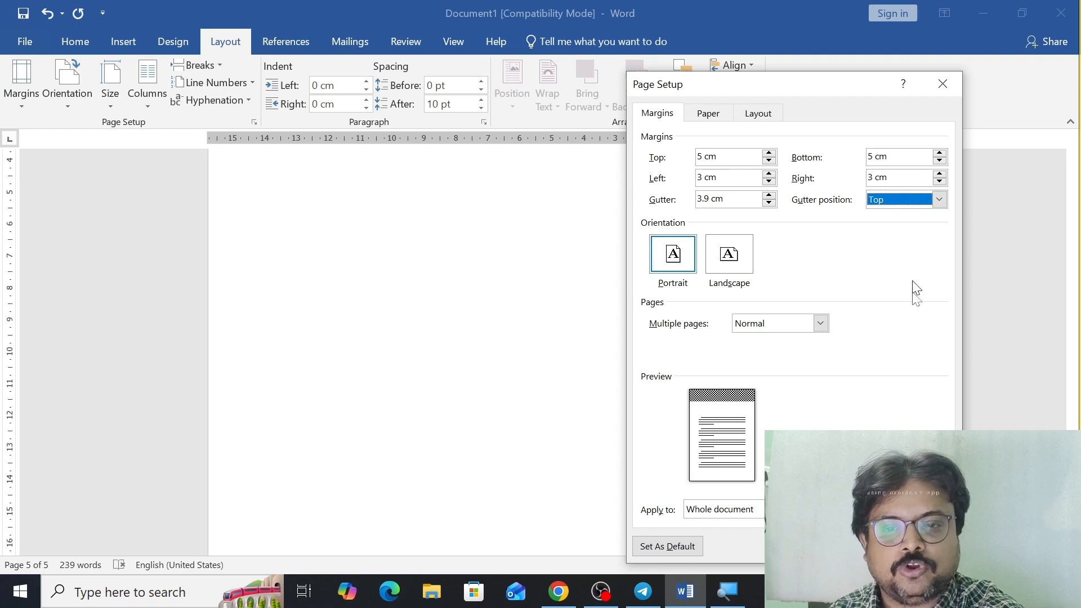
{"action": "left_click", "coordinate": [856, 546]}
{"action": "scroll", "coordinate": [602, 409], "scroll_direction": "up", "scroll_amount": 5}
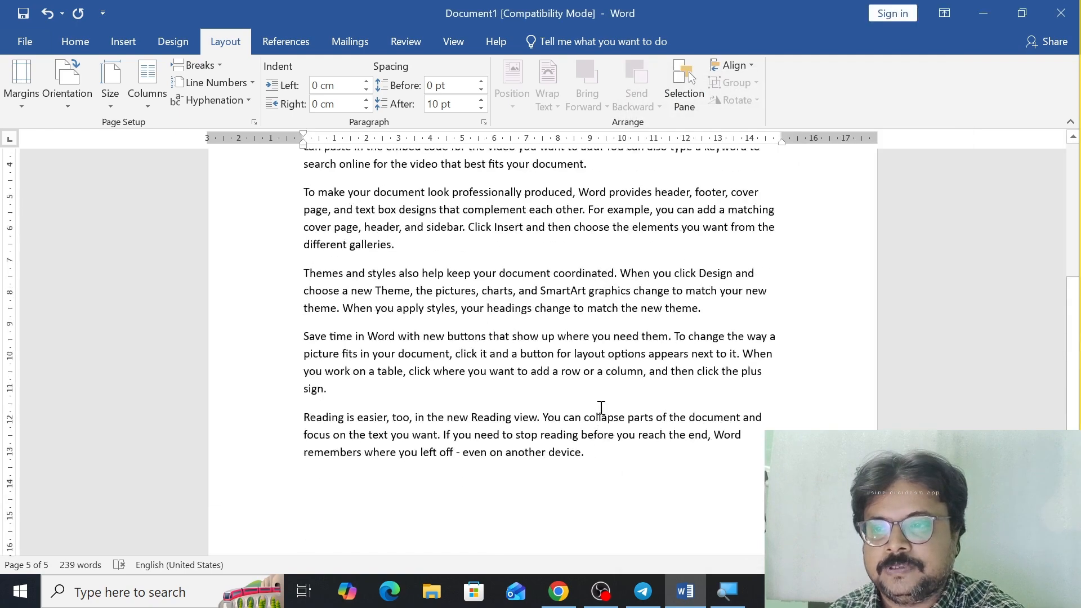
{"action": "scroll", "coordinate": [601, 407], "scroll_direction": "up", "scroll_amount": 5}
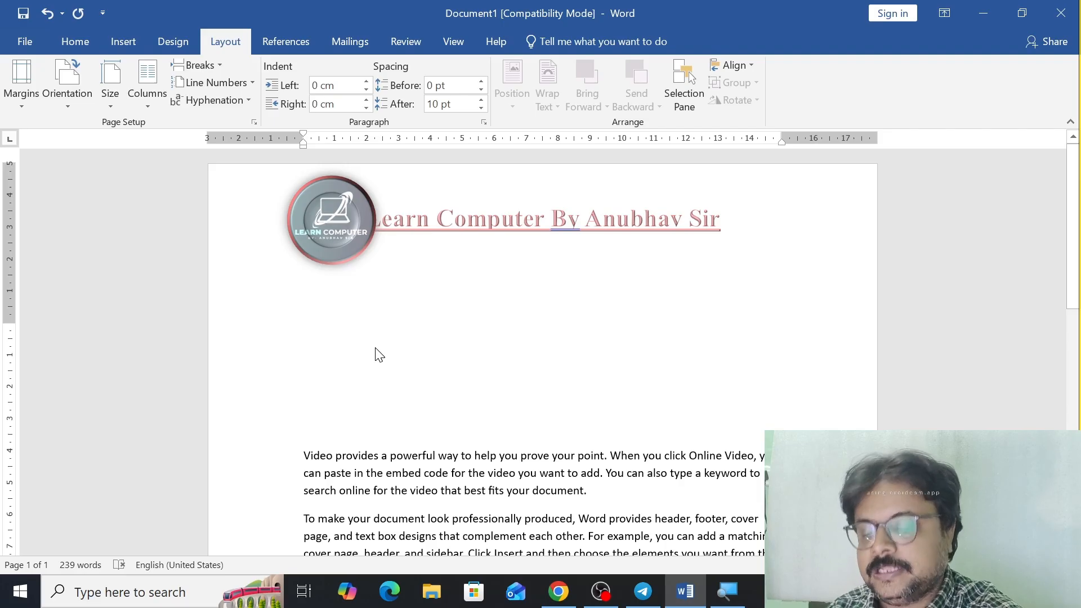
{"action": "scroll", "coordinate": [379, 355], "scroll_direction": "down", "scroll_amount": 7}
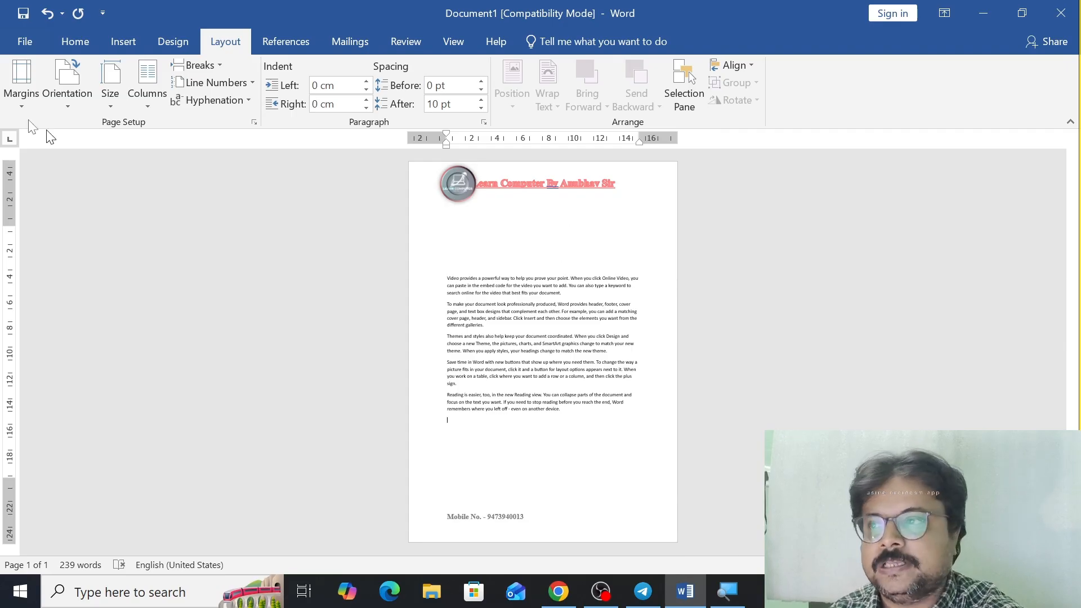
Step: Switch the page orientation to Landscape and return it to Portrait
{"action": "left_click", "coordinate": [81, 105]}
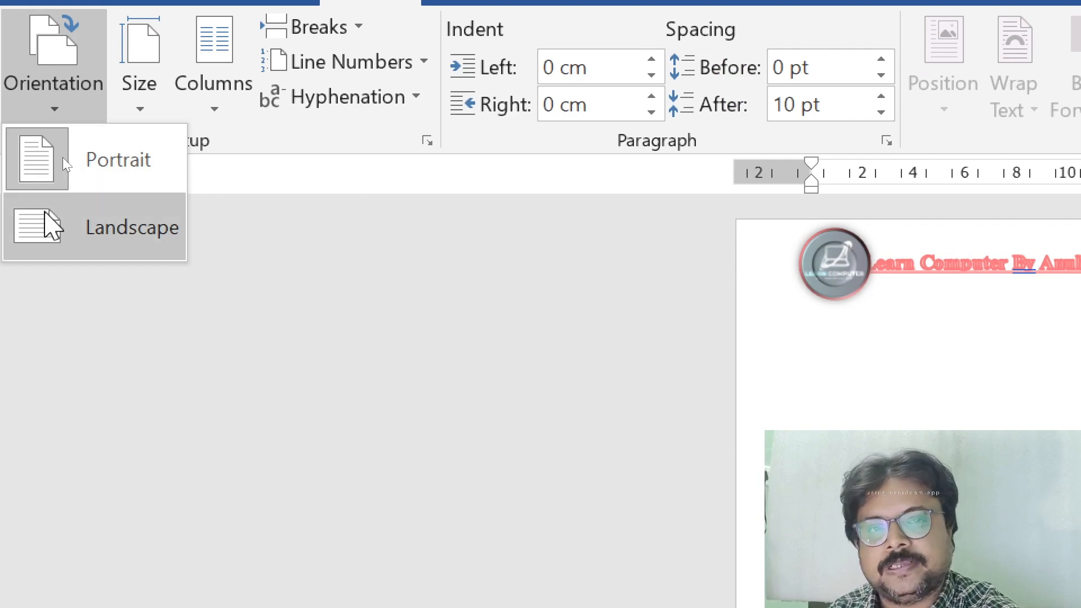
{"action": "left_click", "coordinate": [48, 223]}
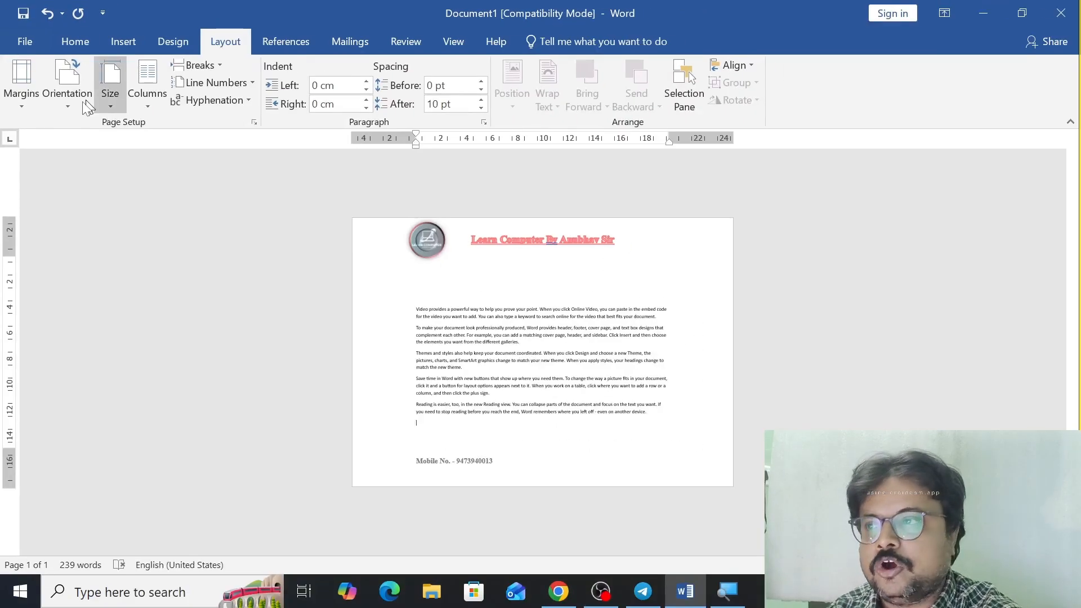
{"action": "left_click", "coordinate": [60, 110]}
{"action": "left_click", "coordinate": [70, 133]}
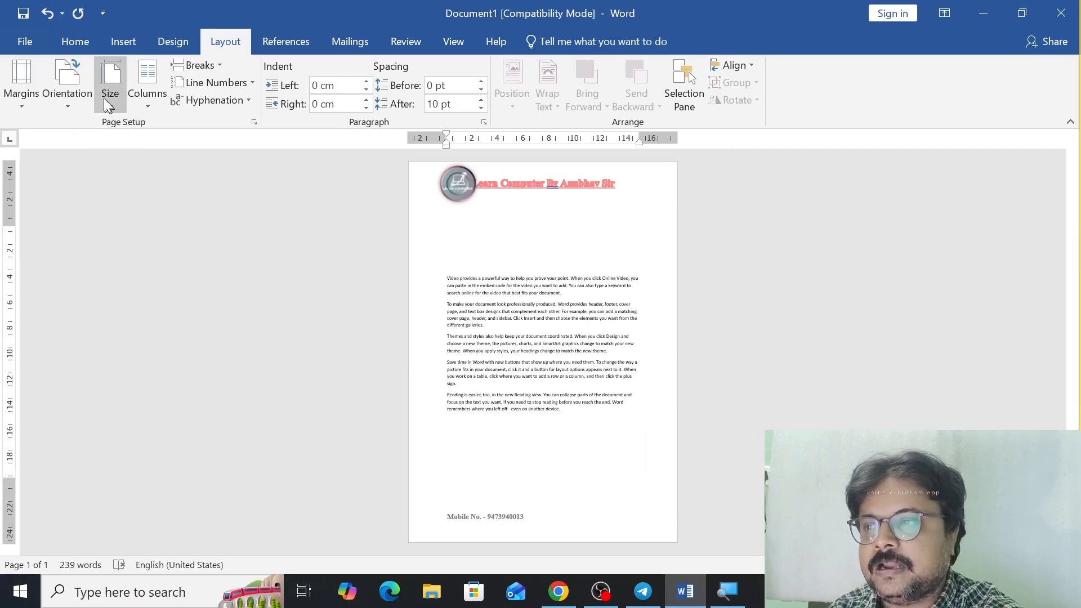
Step: Remove the gutter by setting it to 0 cm in the custom margins for the whole document
{"action": "scroll", "coordinate": [239, 332], "scroll_direction": "up", "scroll_amount": 5, "text": "ctrl"}
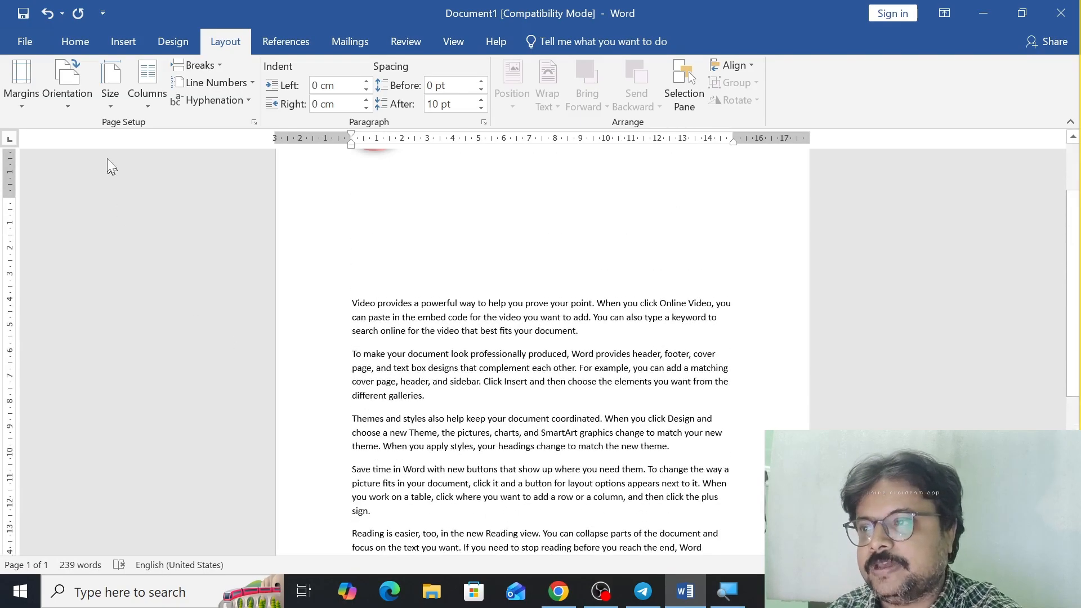
{"action": "left_click", "coordinate": [20, 105]}
{"action": "left_click", "coordinate": [34, 485]}
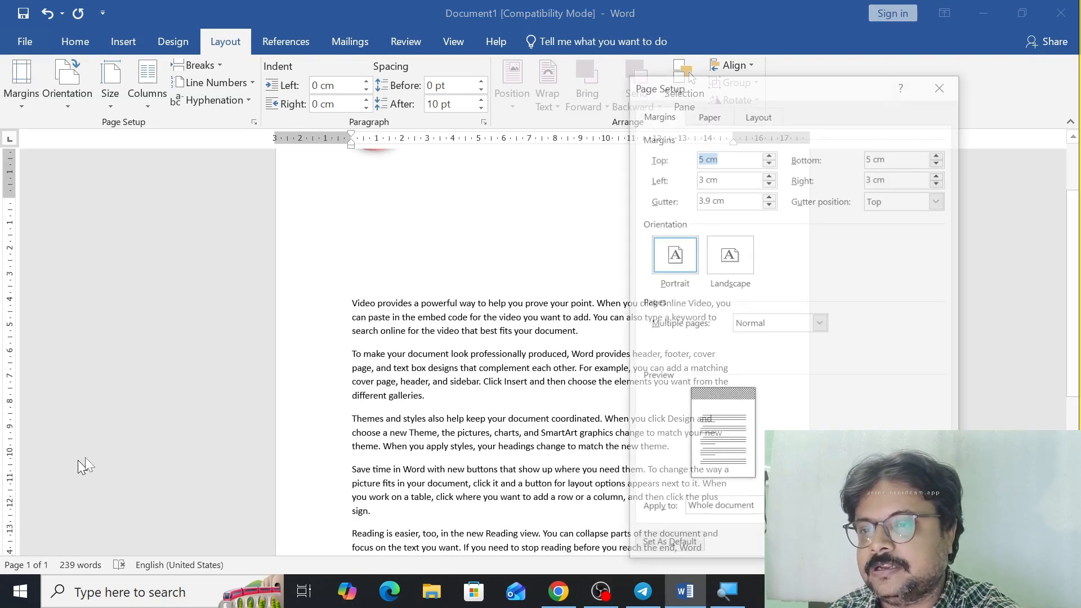
{"action": "left_click", "coordinate": [770, 203]}
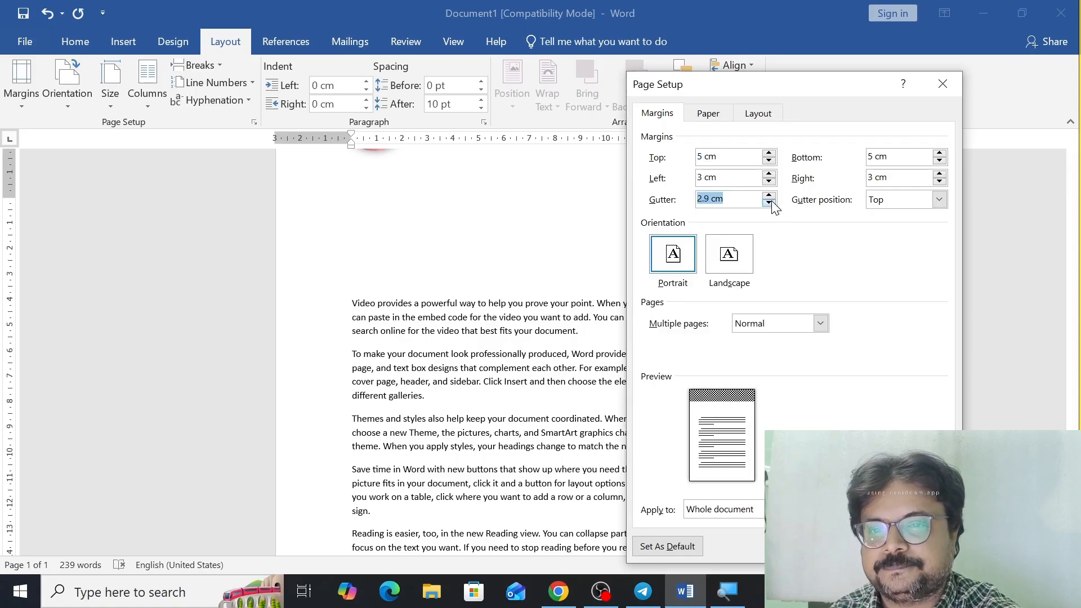
{"action": "left_click", "coordinate": [769, 203]}
{"action": "left_click", "coordinate": [854, 546]}
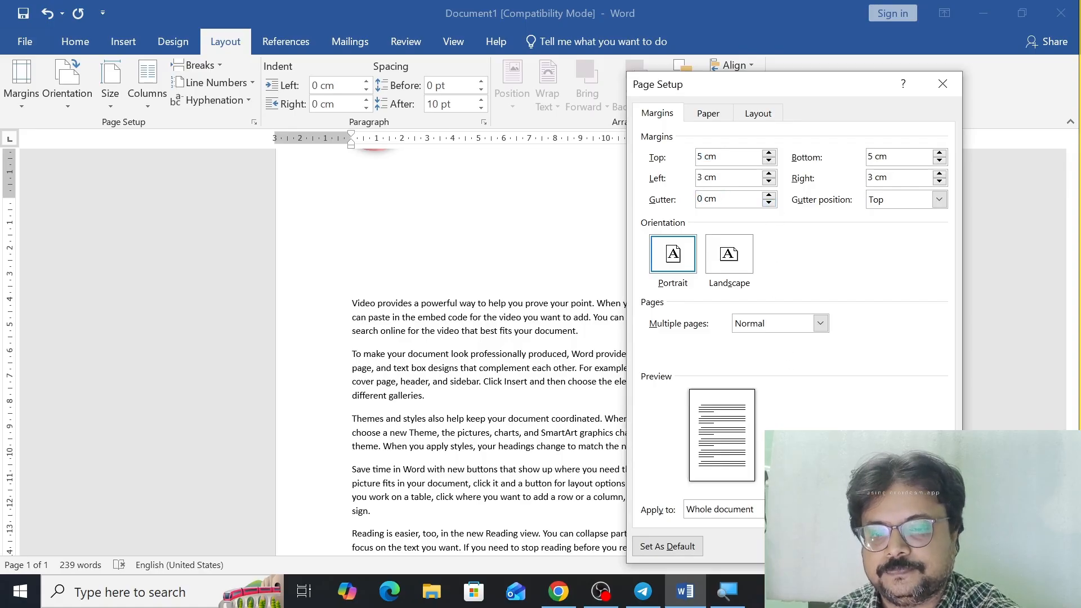
{"action": "scroll", "coordinate": [441, 301], "scroll_direction": "up", "scroll_amount": 3}
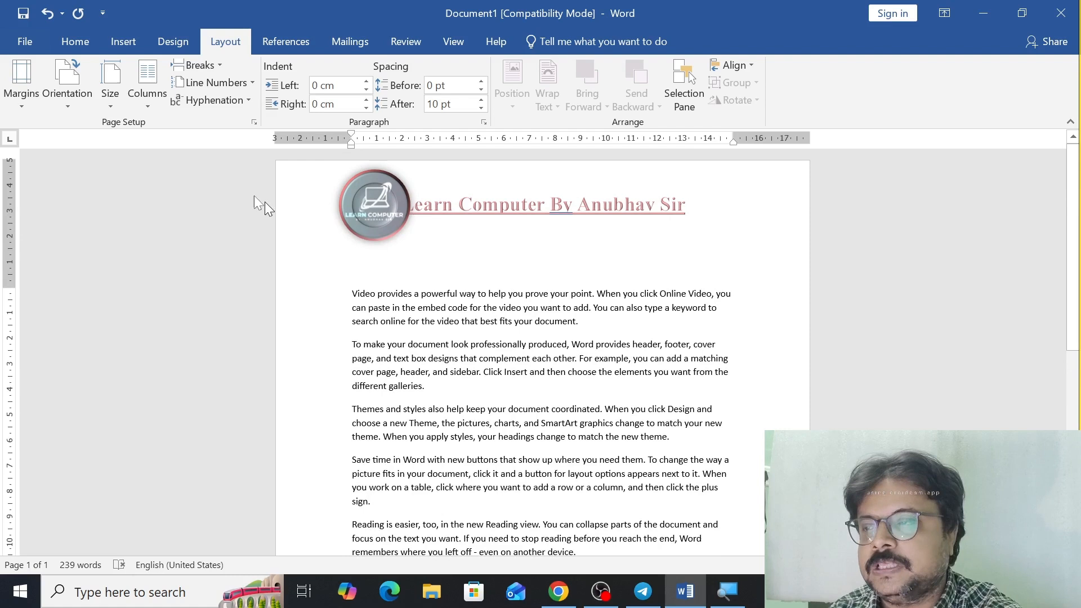
Step: Apply the Normal margin preset with 2.54 cm on all sides to the document
{"action": "left_click", "coordinate": [110, 101]}
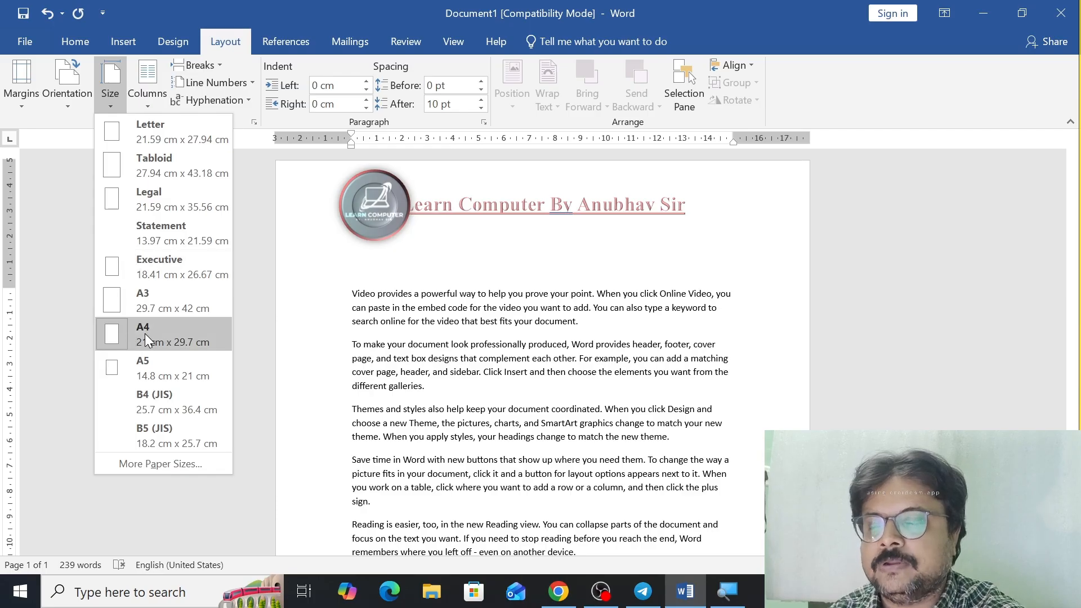
{"action": "left_click", "coordinate": [22, 104]}
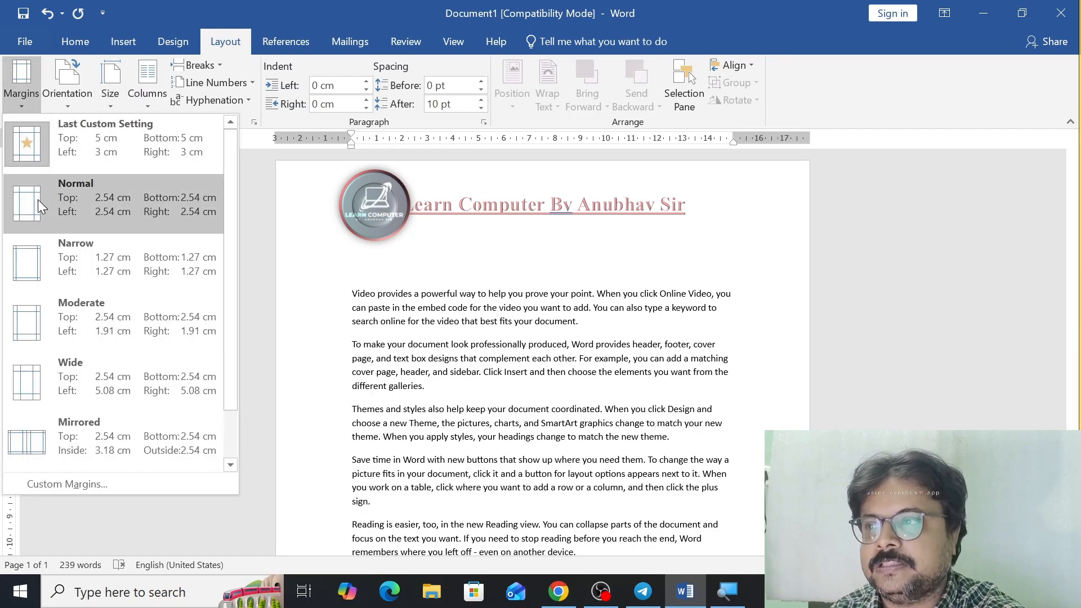
{"action": "left_click", "coordinate": [39, 202]}
Step: Try the Letter, Tabloid and A3 paper sizes in turn and return the page to A4
{"action": "left_click", "coordinate": [109, 93]}
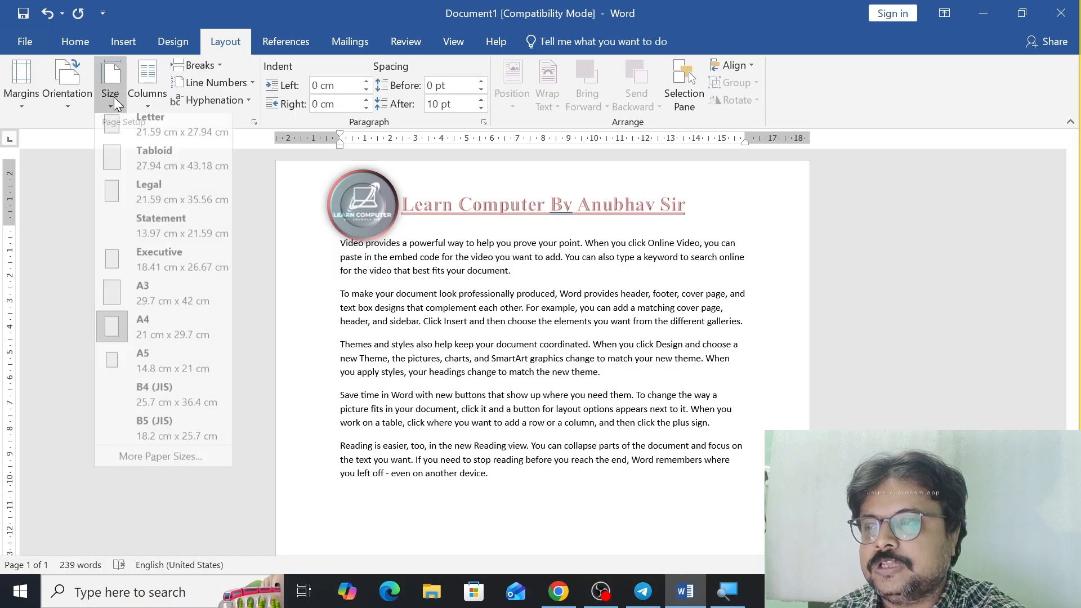
{"action": "left_click", "coordinate": [124, 131]}
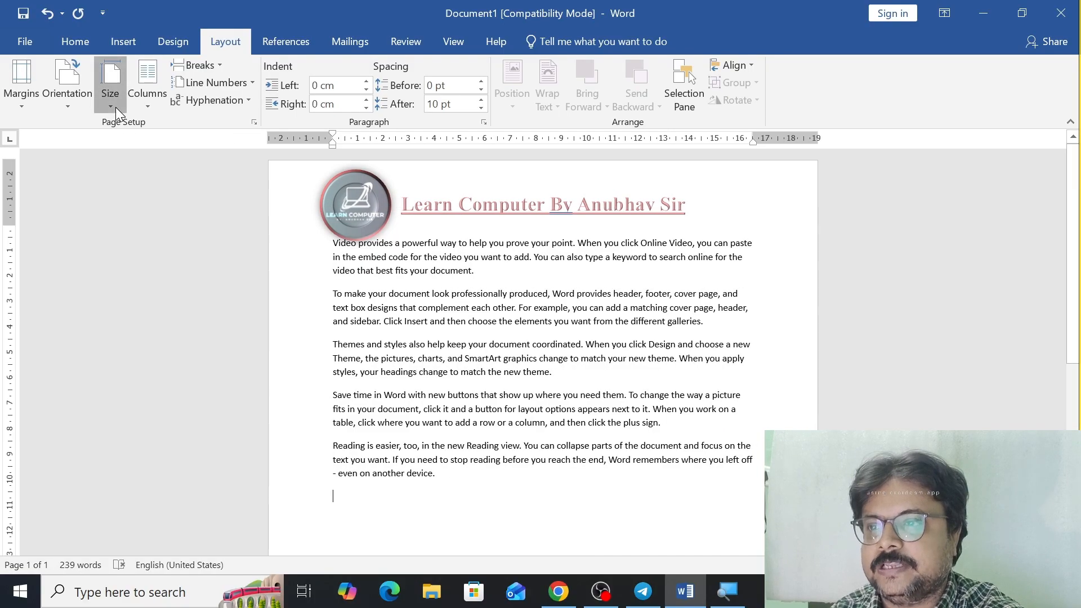
{"action": "left_click", "coordinate": [115, 107]}
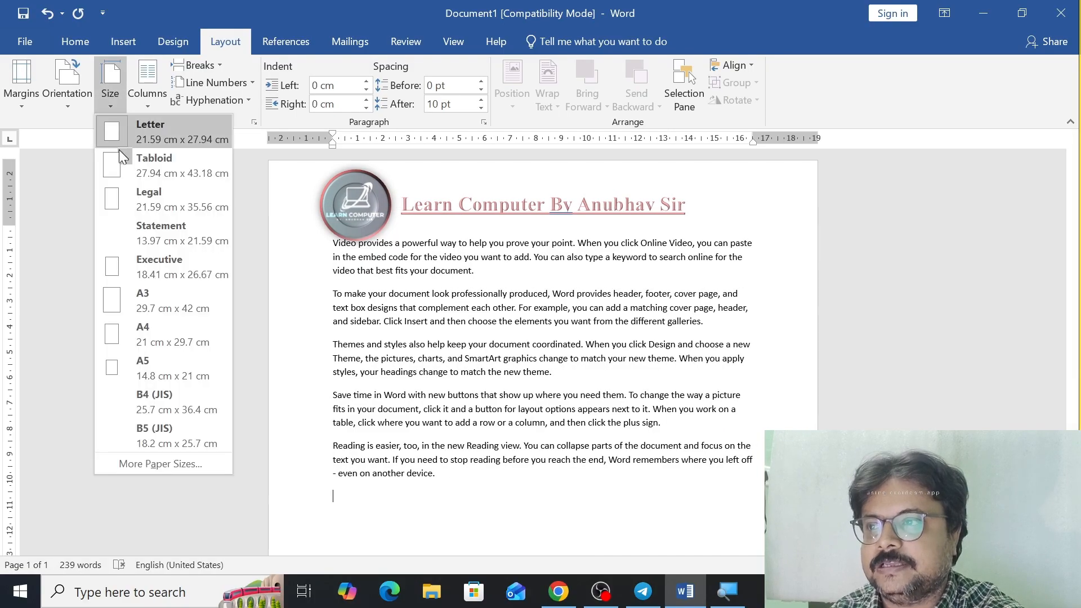
{"action": "left_click", "coordinate": [143, 169]}
{"action": "left_click", "coordinate": [118, 105]}
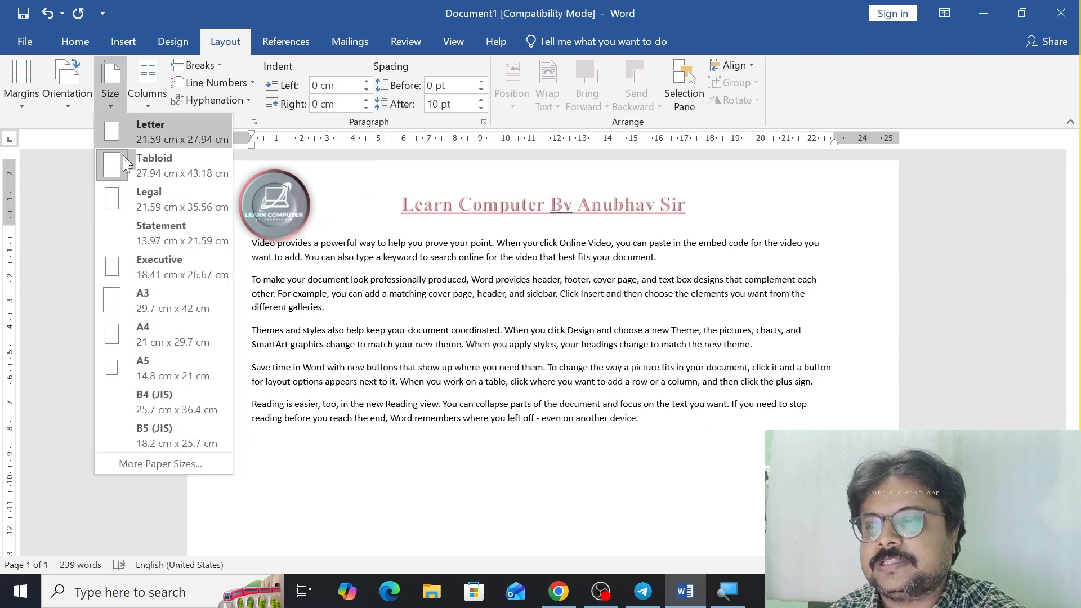
{"action": "left_click", "coordinate": [137, 293]}
{"action": "left_click", "coordinate": [110, 91]}
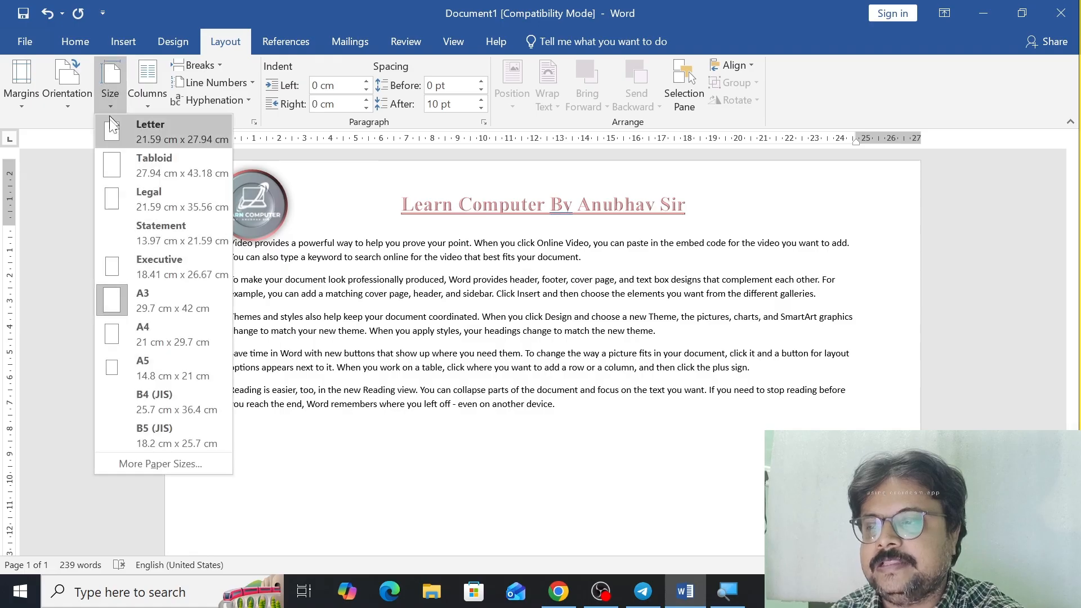
{"action": "left_click", "coordinate": [117, 339]}
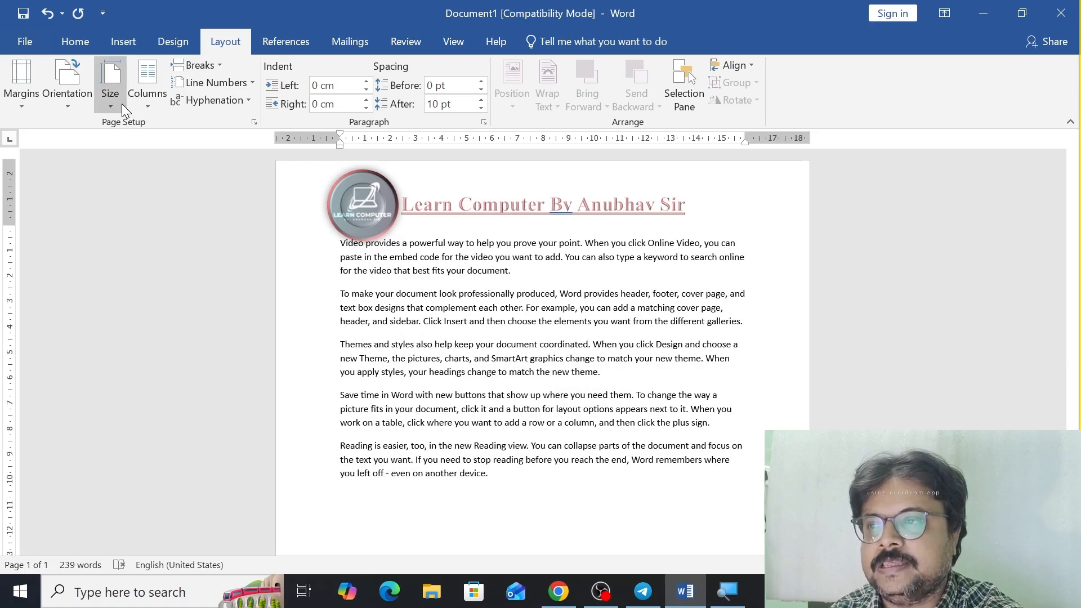
Step: Set the paper size to B5 (JIS) in the detailed page settings and apply it to the whole document
{"action": "left_click", "coordinate": [121, 105]}
{"action": "left_click", "coordinate": [136, 464]}
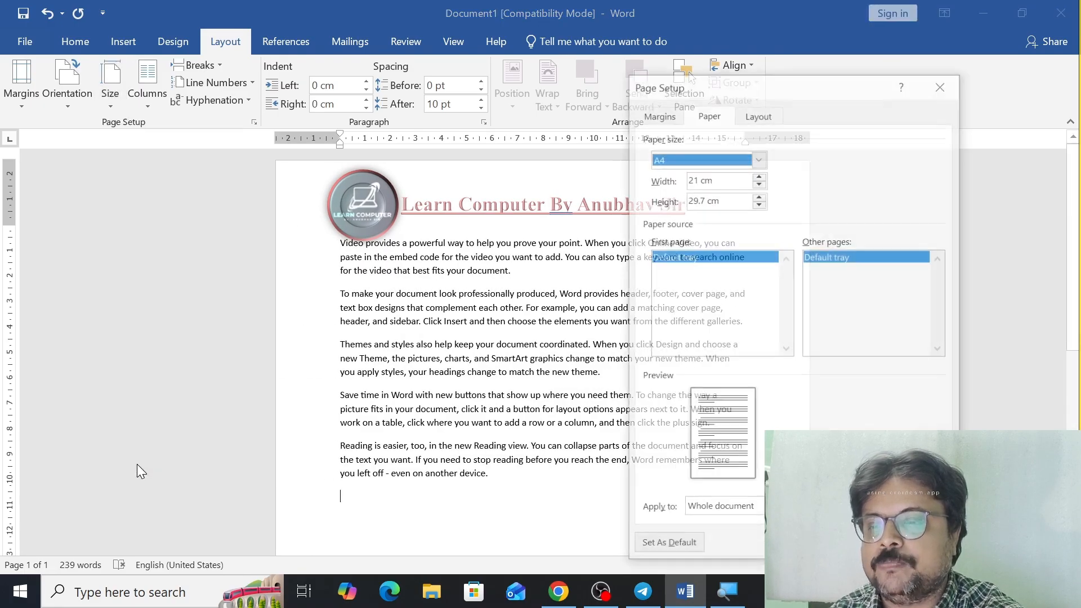
{"action": "left_click", "coordinate": [658, 112]}
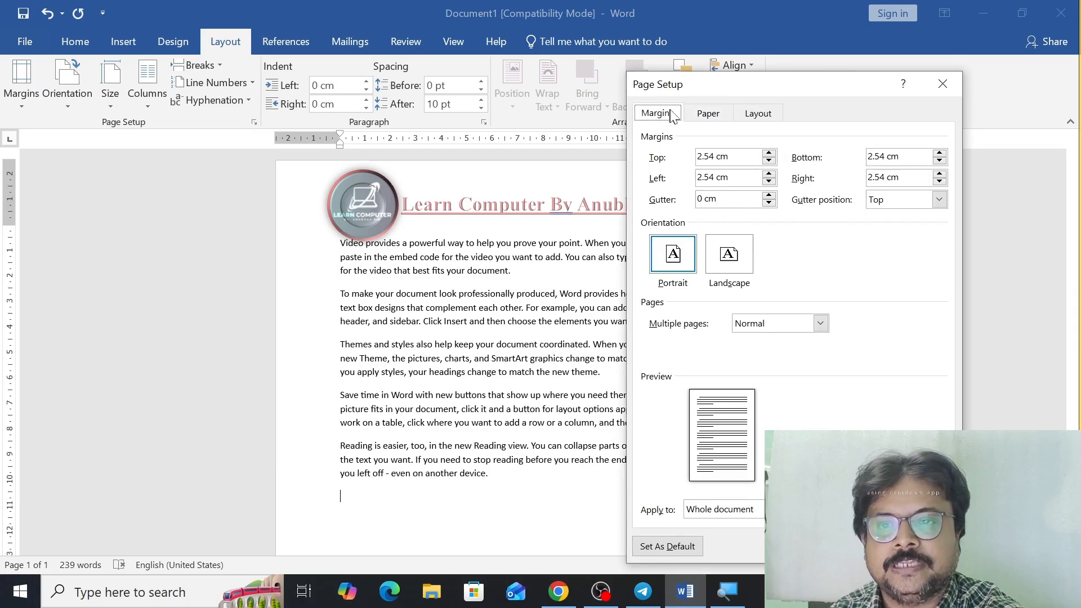
{"action": "left_click", "coordinate": [725, 116]}
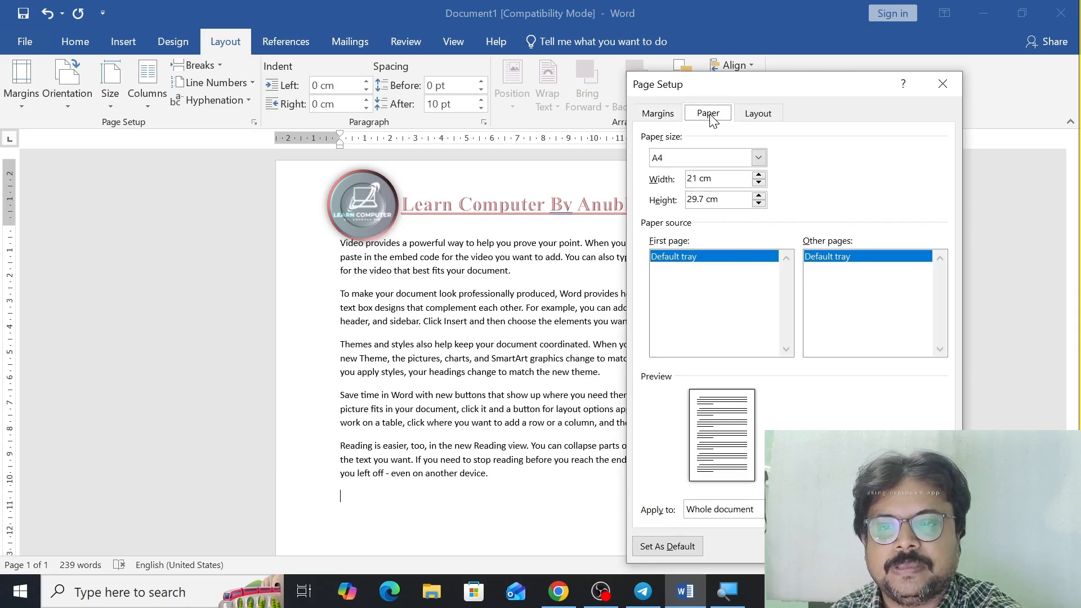
{"action": "left_click", "coordinate": [758, 158]}
{"action": "left_click_drag", "start_coordinate": [758, 201], "coordinate": [759, 210]}
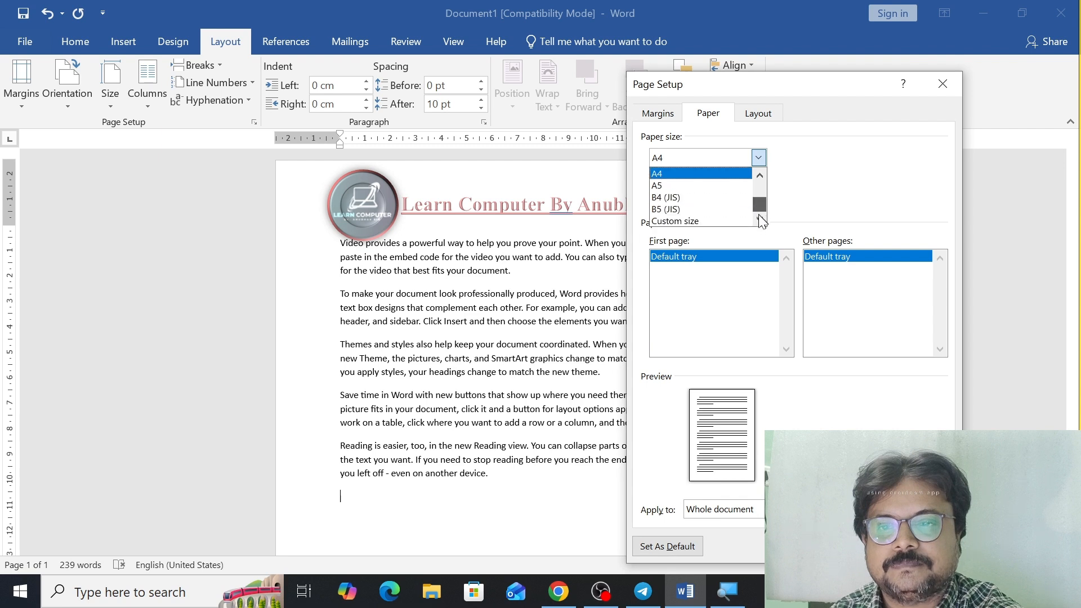
{"action": "left_click", "coordinate": [681, 221]}
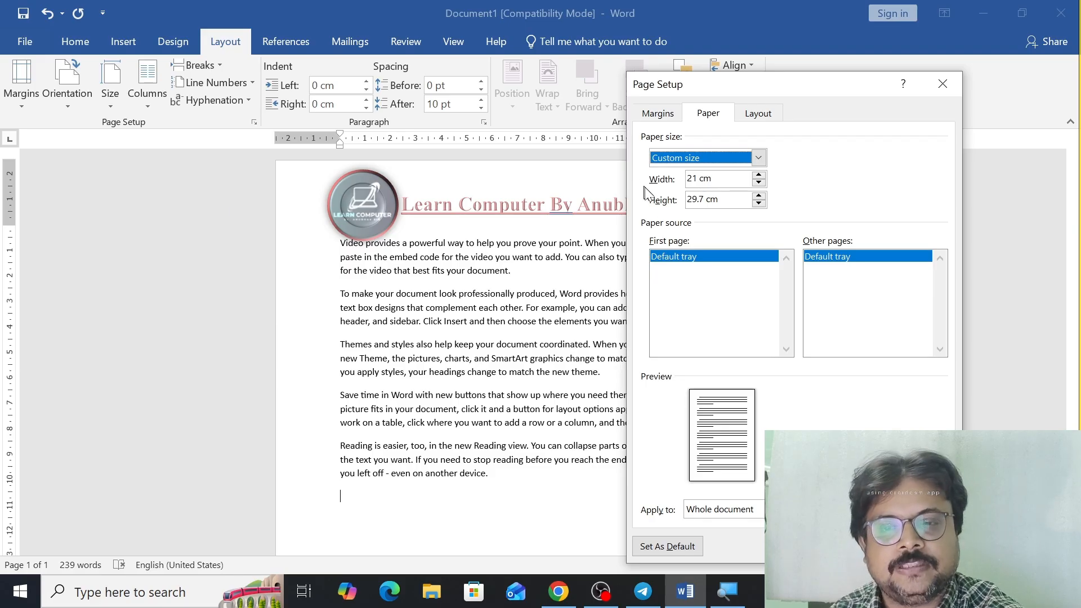
{"action": "left_click", "coordinate": [758, 158]}
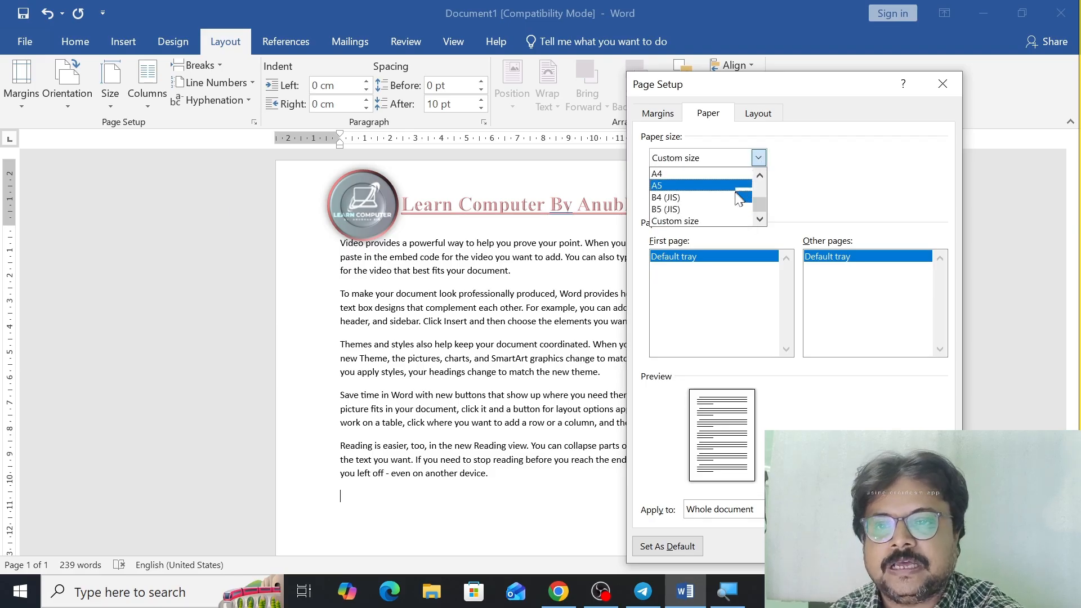
{"action": "left_click", "coordinate": [723, 207]}
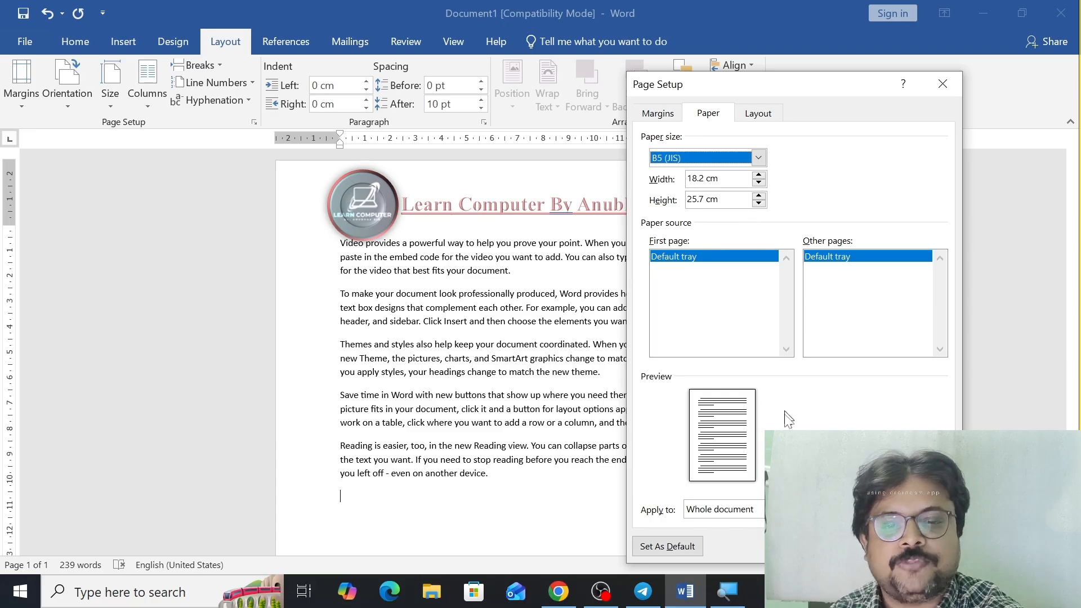
{"action": "left_click", "coordinate": [858, 546]}
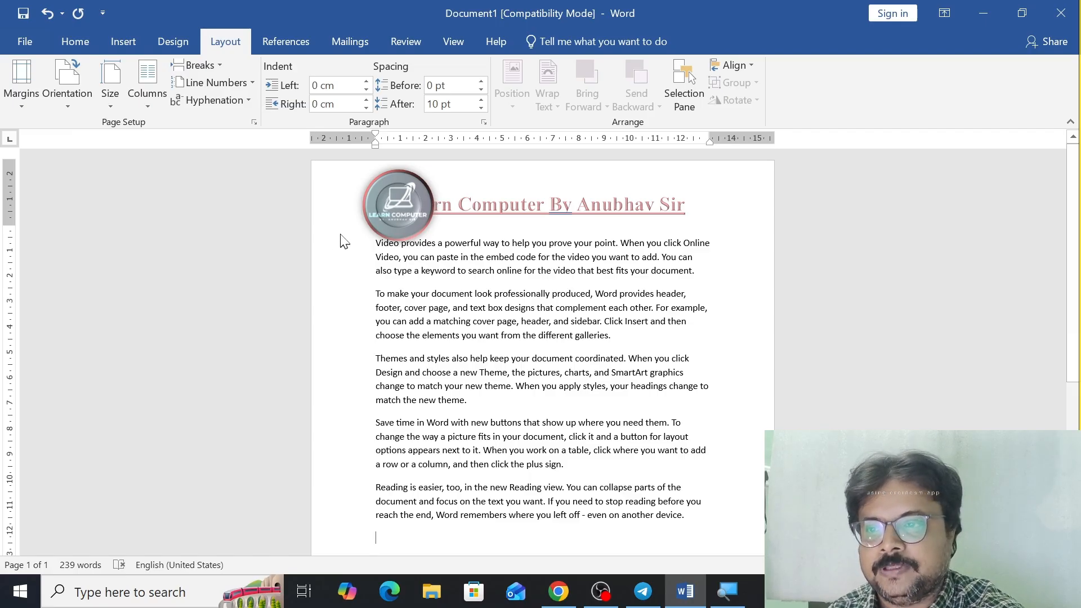
Step: Copy all the body paragraphs and paste them below the last paragraph to extend the document onto a second page
{"action": "left_click_drag", "start_coordinate": [377, 243], "coordinate": [684, 518]}
{"action": "key", "text": "ctrl+c"}
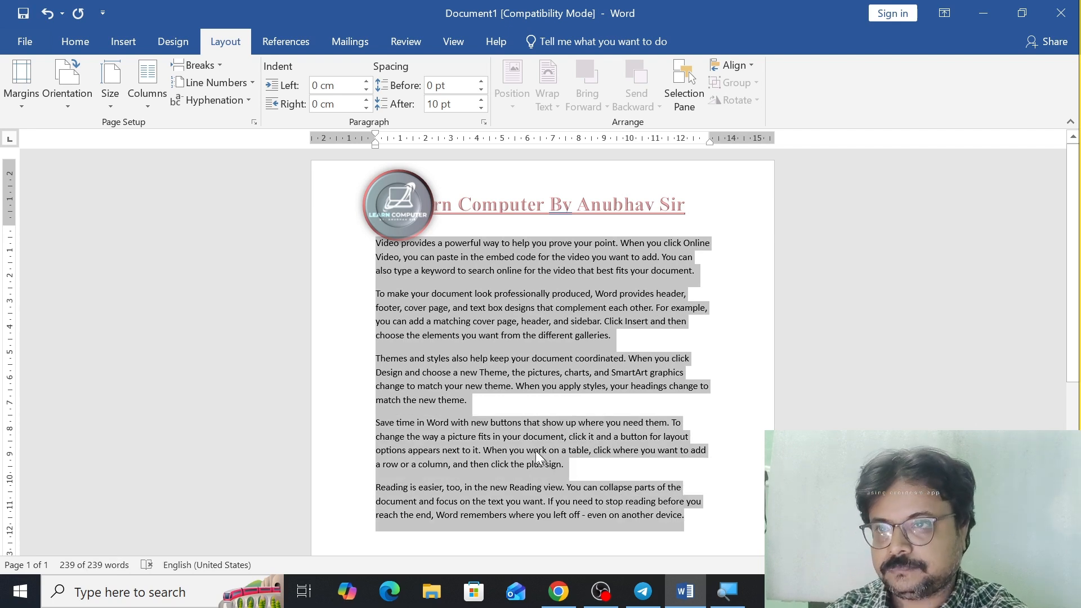
{"action": "scroll", "coordinate": [535, 450], "scroll_direction": "down", "scroll_amount": 3}
{"action": "left_click", "coordinate": [440, 434]}
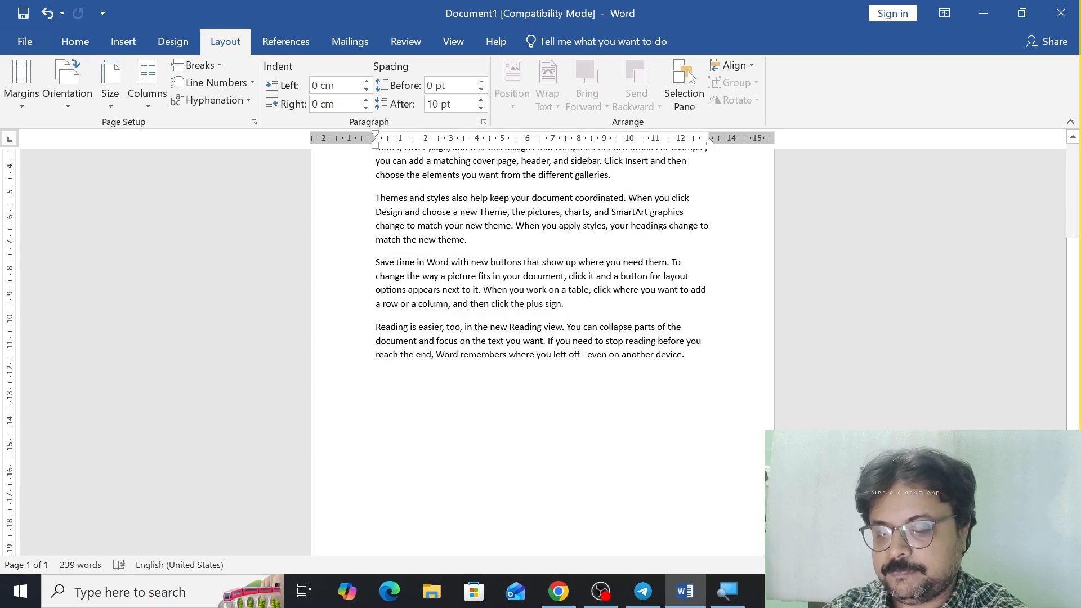
{"action": "key", "text": "ctrl+v"}
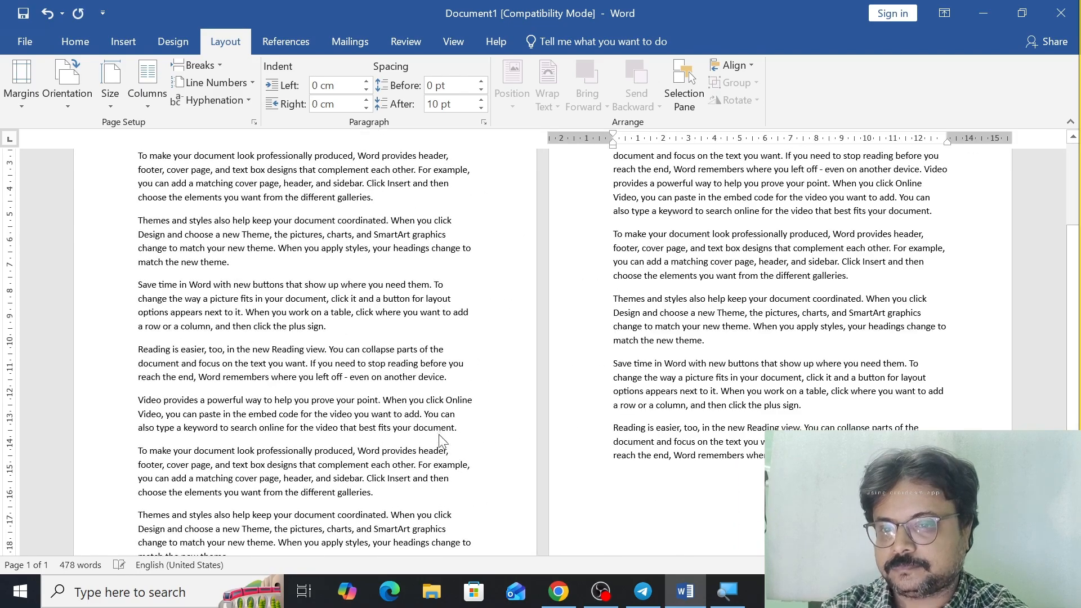
Step: Paste the copied body paragraphs again at the end of the document, starting the last copy on a new line
{"action": "key", "text": "ctrl"}
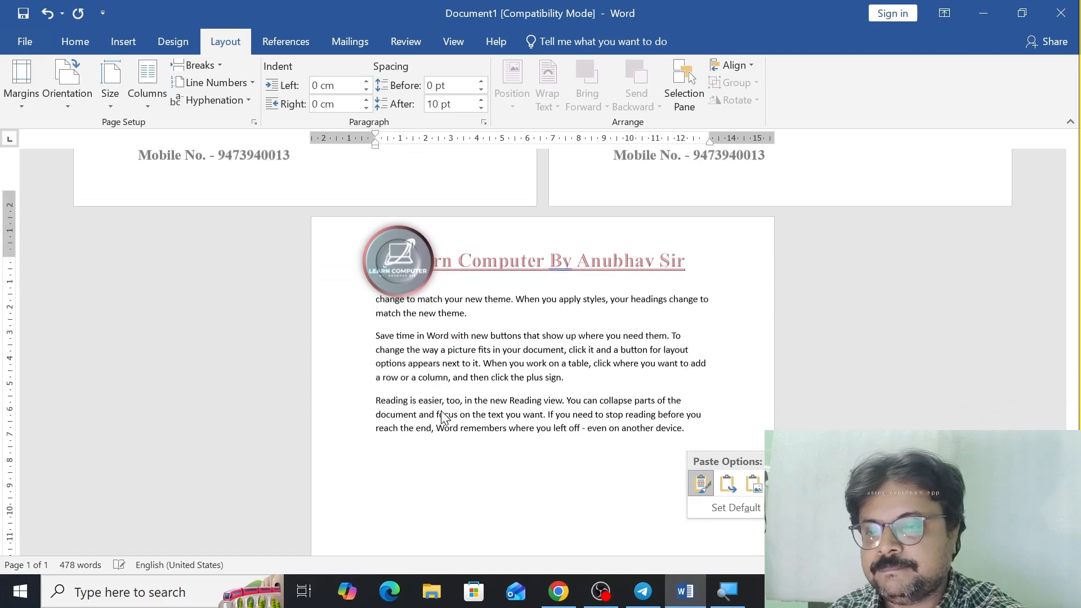
{"action": "key", "text": "ctrl+v"}
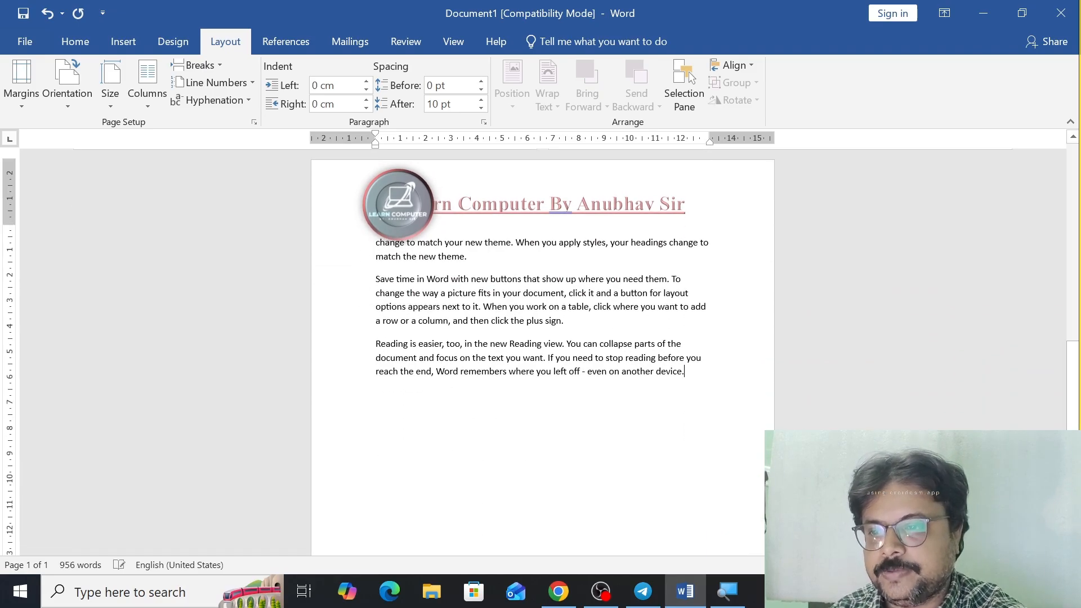
{"action": "left_click", "coordinate": [393, 407]}
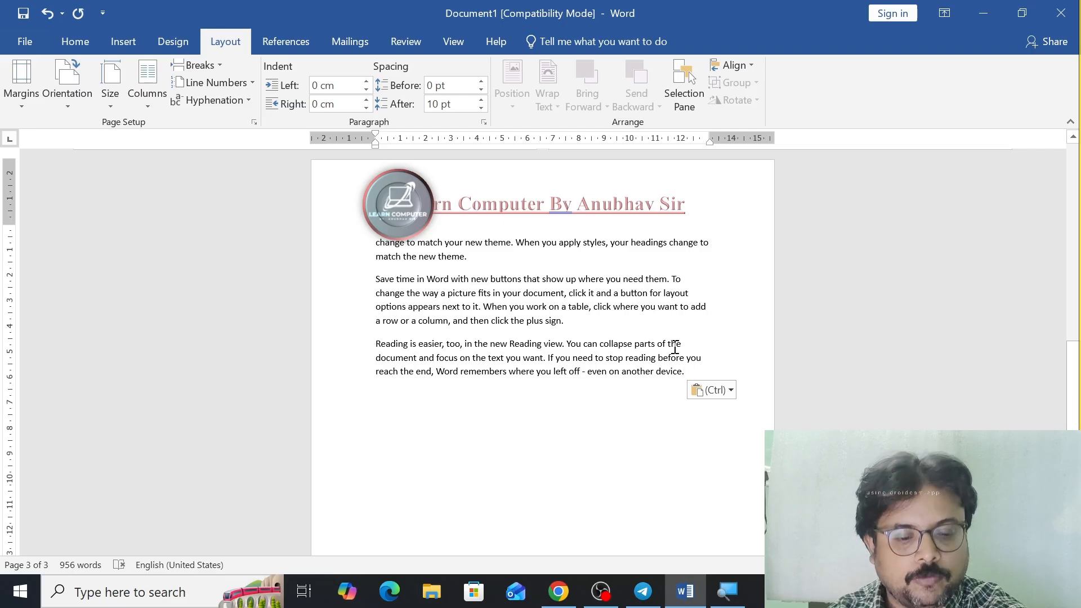
{"action": "key", "text": "Return"}
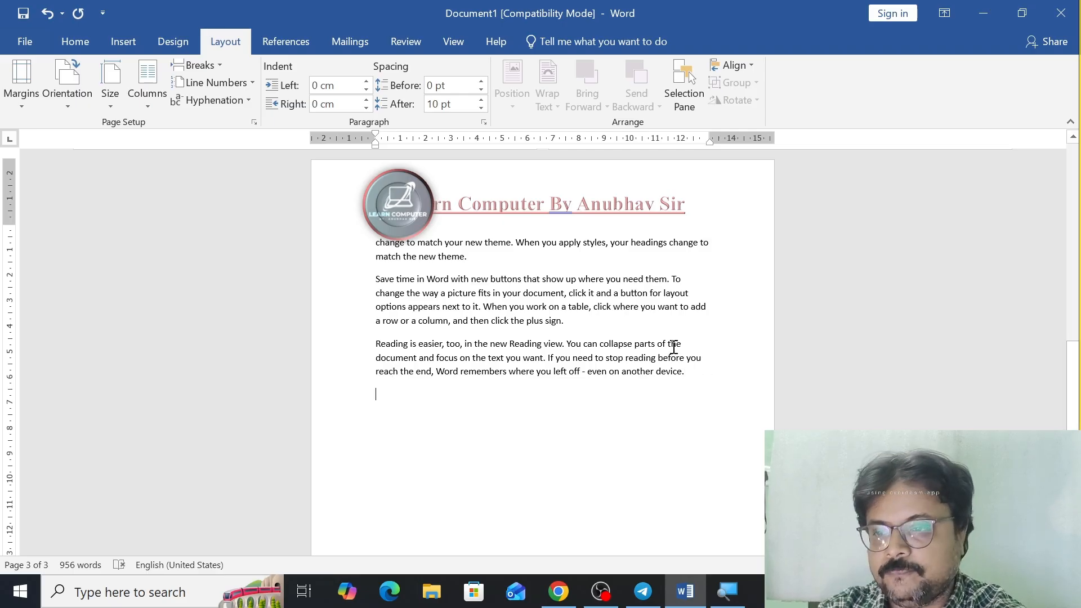
{"action": "key", "text": "ctrl+v"}
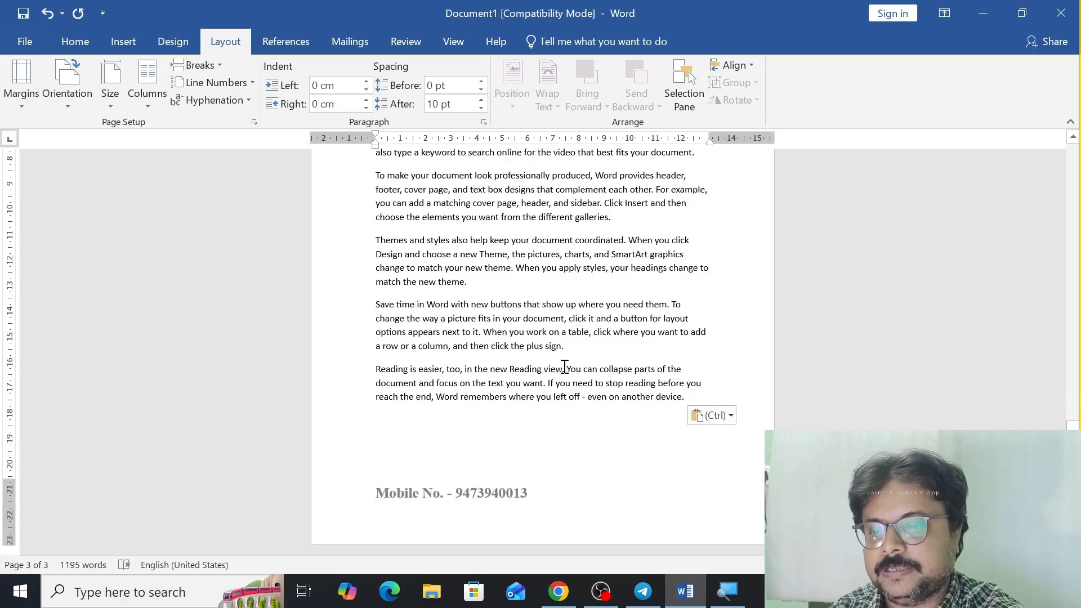
Step: Try the two-column and three-column layouts in turn on the document's text
{"action": "scroll", "coordinate": [568, 369], "scroll_direction": "up", "scroll_amount": 11}
{"action": "scroll", "coordinate": [558, 370], "scroll_direction": "up", "scroll_amount": 8}
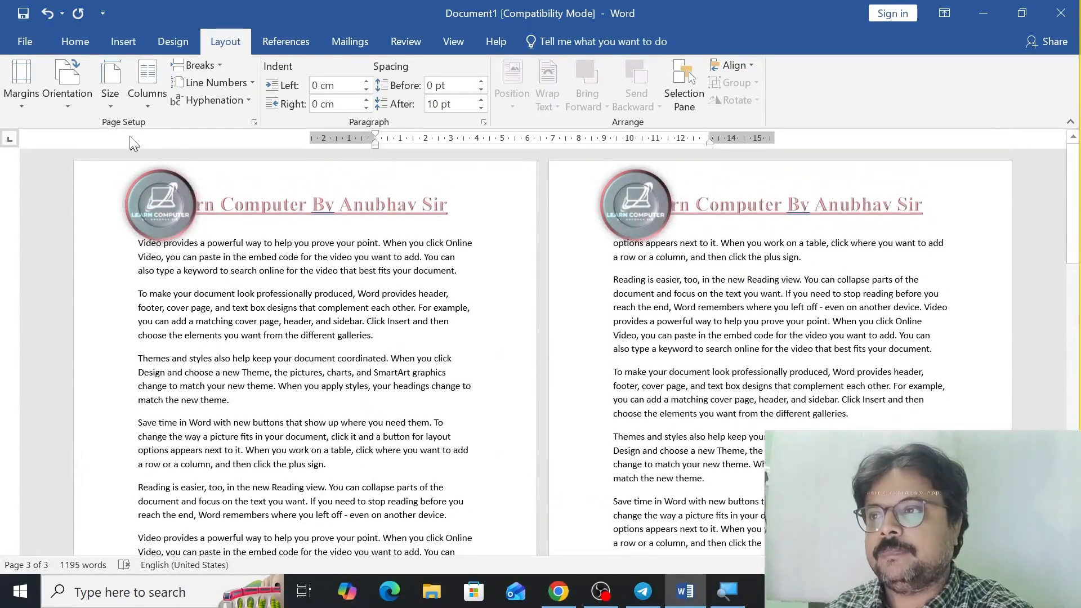
{"action": "left_click", "coordinate": [150, 101]}
{"action": "left_click", "coordinate": [155, 163]}
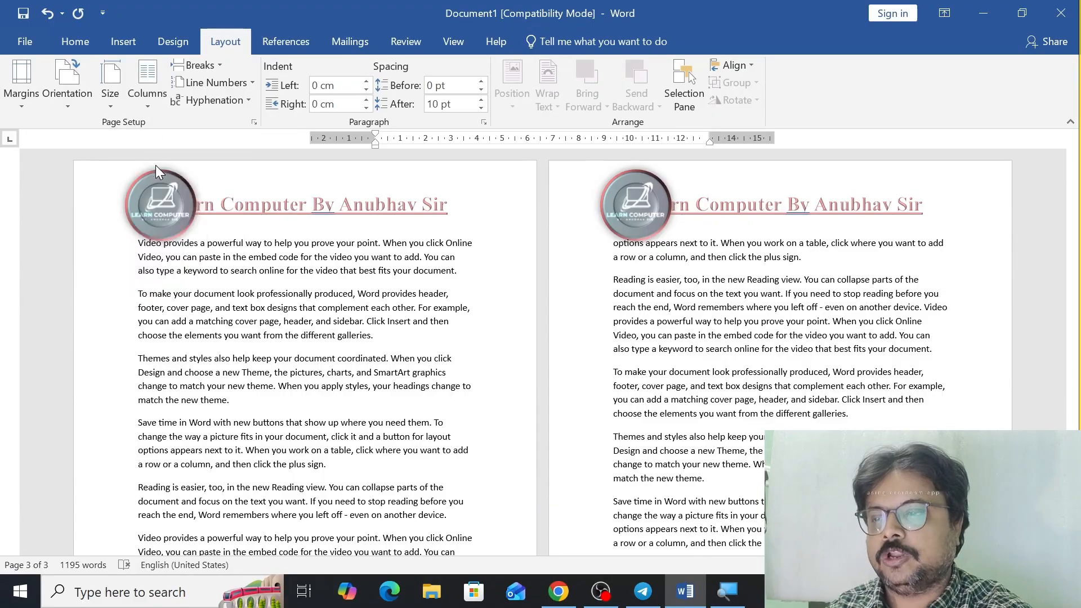
{"action": "scroll", "coordinate": [389, 376], "scroll_direction": "down", "scroll_amount": 6, "text": "ctrl"}
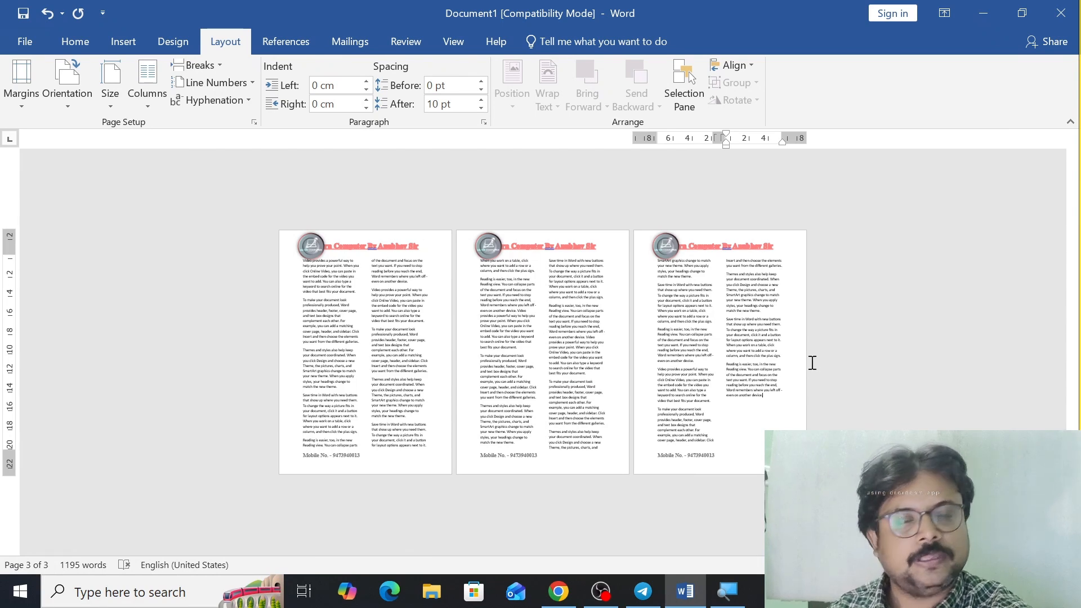
{"action": "left_click", "coordinate": [148, 90]}
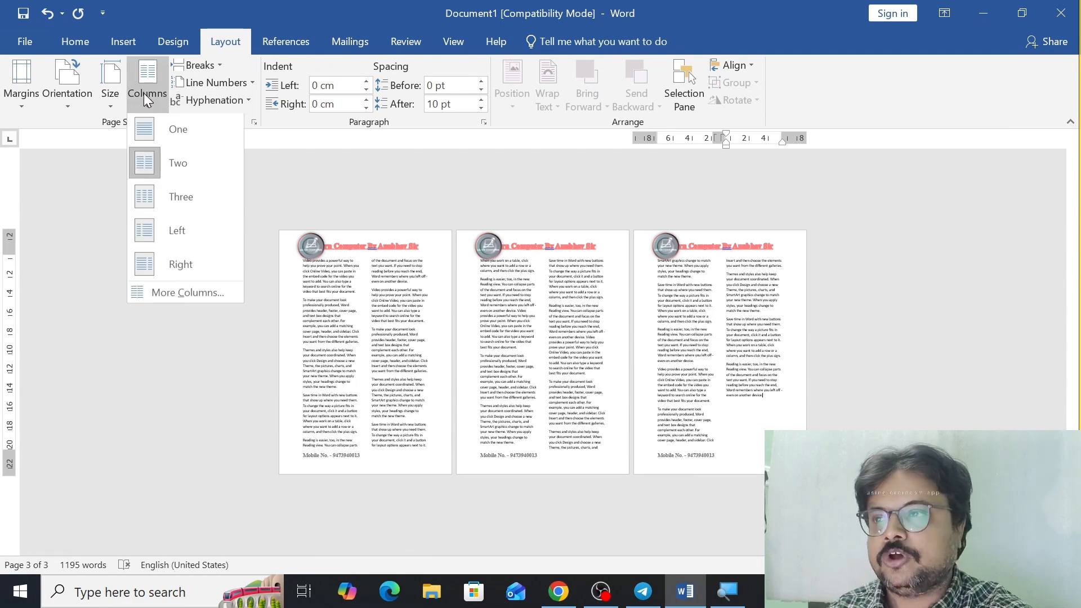
{"action": "left_click", "coordinate": [171, 202]}
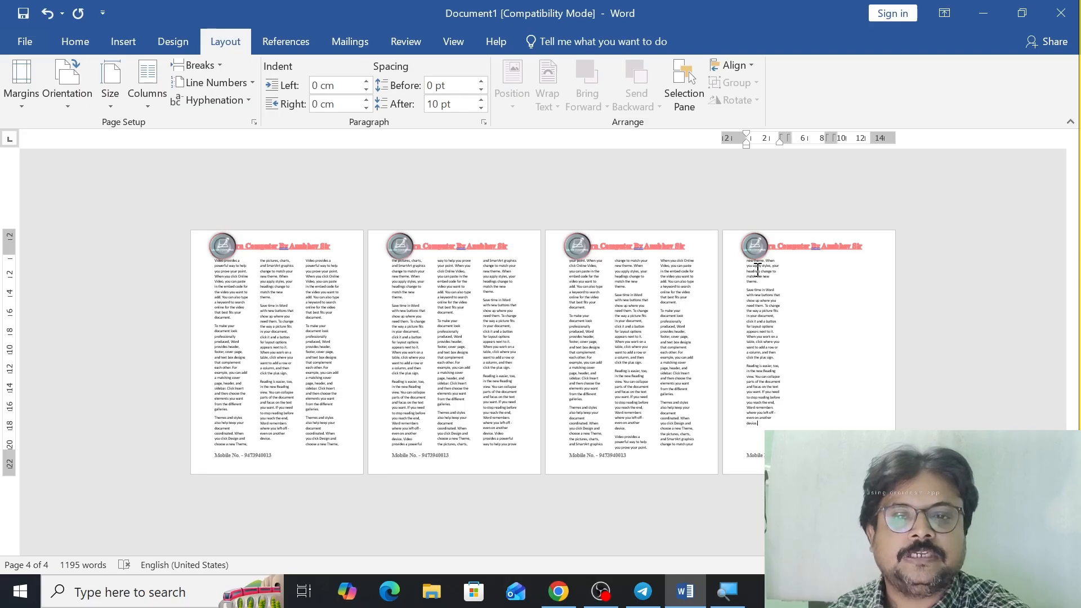
Step: Try the uneven Left and Right column presets in turn on the document's text
{"action": "left_click", "coordinate": [147, 100]}
{"action": "left_click", "coordinate": [146, 233]}
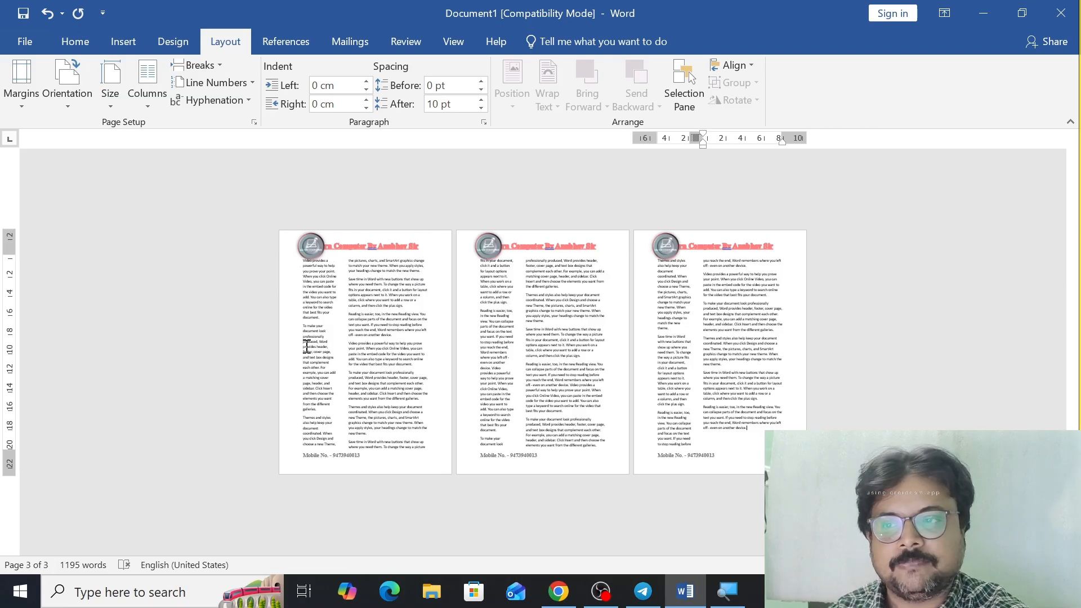
{"action": "left_click", "coordinate": [138, 101]}
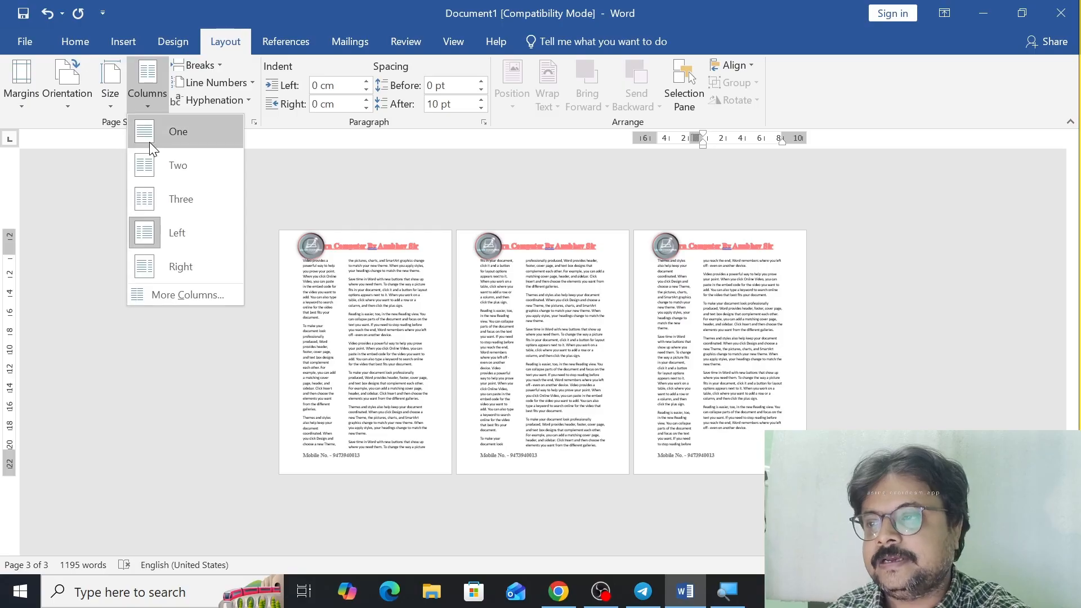
{"action": "left_click", "coordinate": [149, 269]}
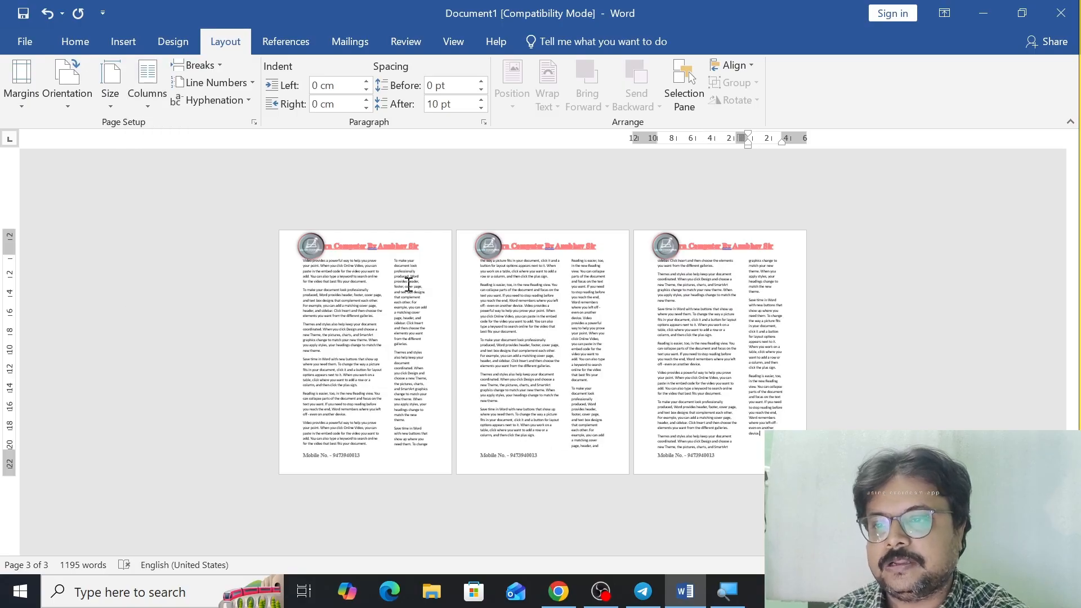
Step: Open the detailed column settings and raise the number of columns to 6
{"action": "left_click", "coordinate": [149, 107]}
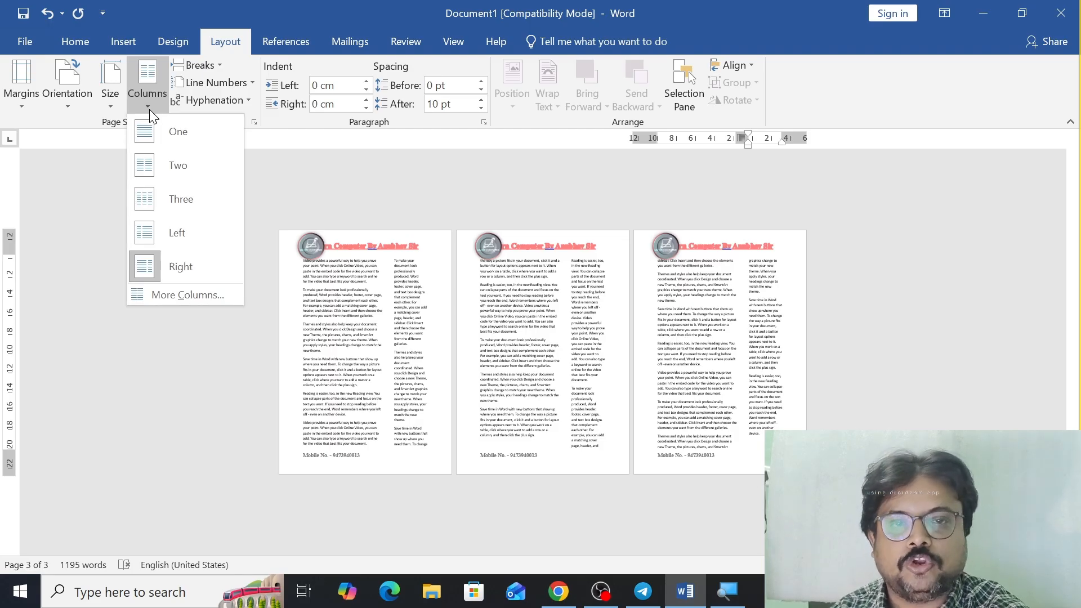
{"action": "left_click", "coordinate": [166, 294]}
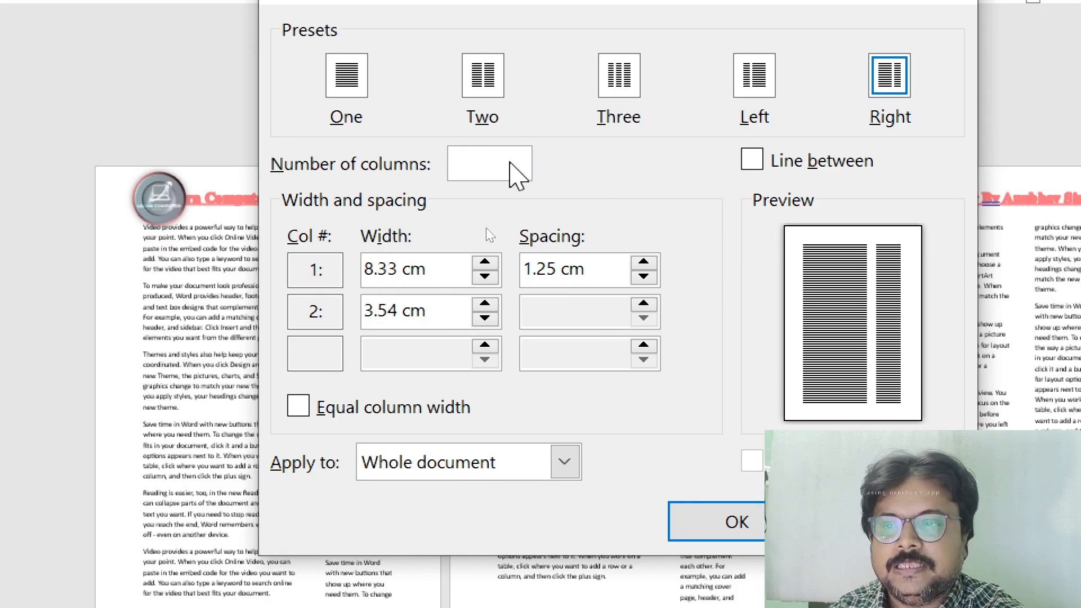
{"action": "left_click", "coordinate": [515, 158]}
{"action": "left_click", "coordinate": [515, 159]}
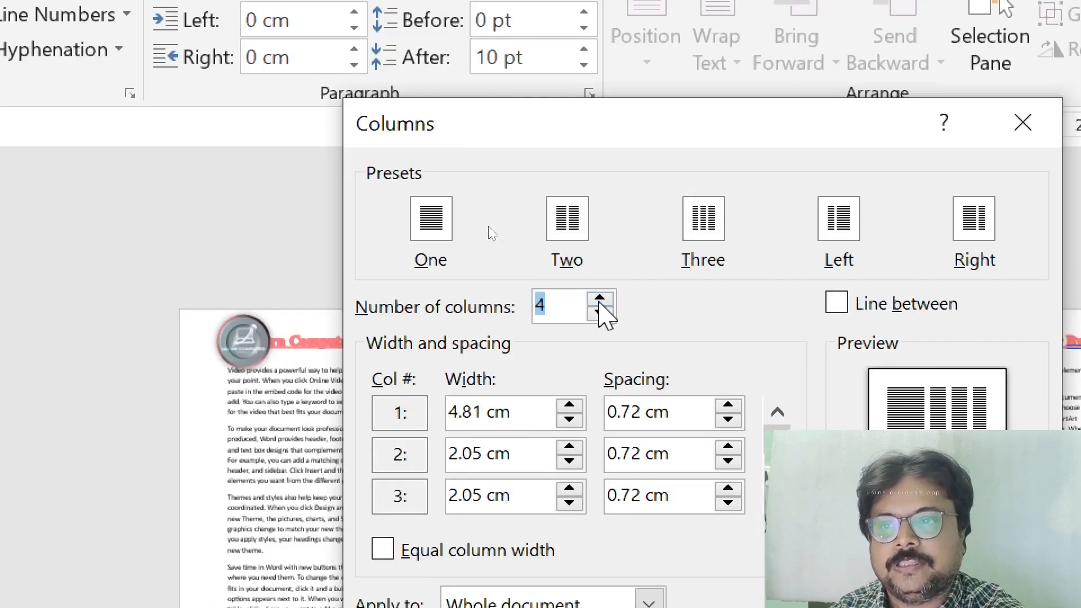
{"action": "left_click", "coordinate": [599, 299]}
{"action": "left_click", "coordinate": [599, 299]}
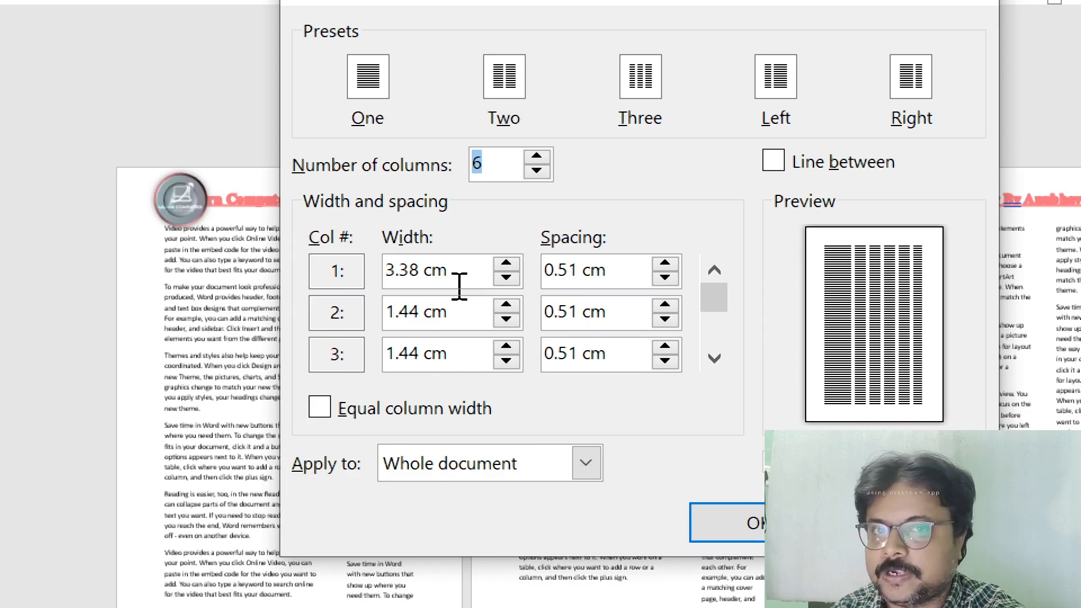
Step: Switch equal column width on and off again, and adjust the first column's width to 2 cm
{"action": "left_click", "coordinate": [339, 406]}
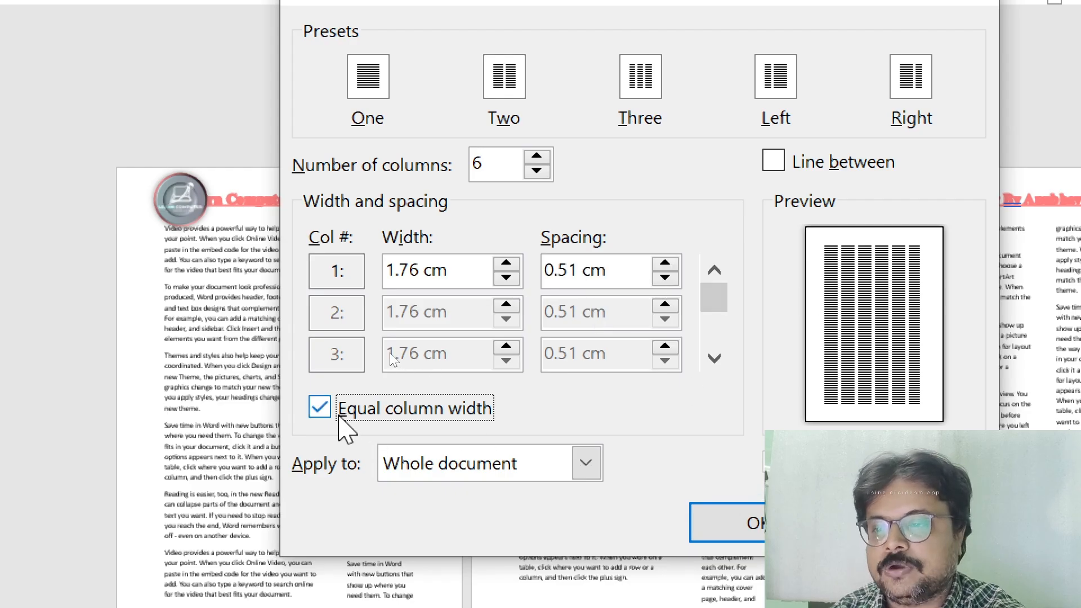
{"action": "left_click", "coordinate": [336, 411]}
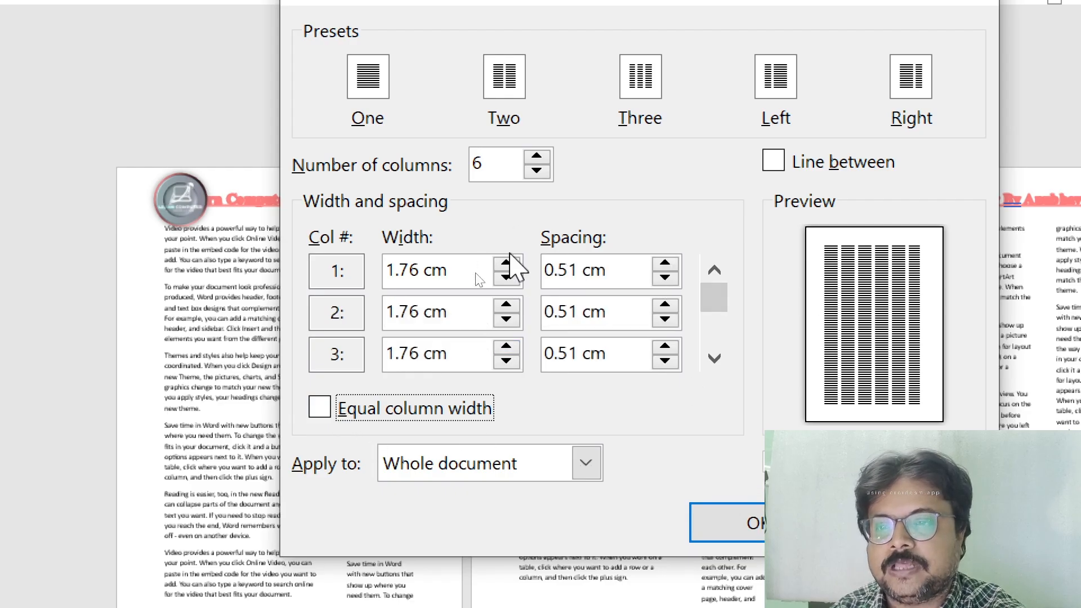
{"action": "left_click", "coordinate": [507, 263]}
{"action": "left_click", "coordinate": [507, 263]}
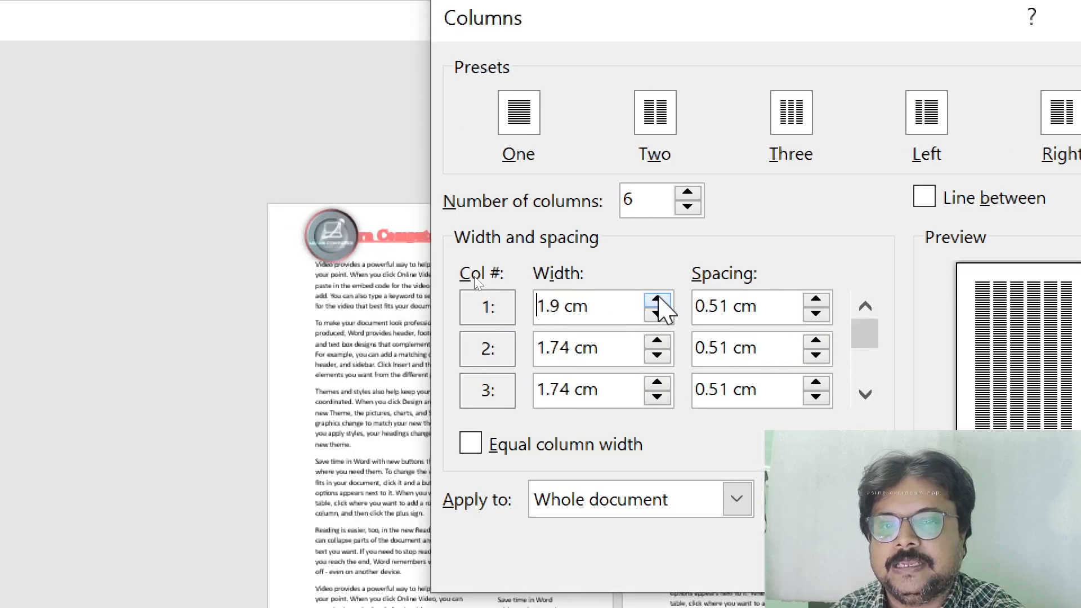
{"action": "left_click", "coordinate": [507, 263]}
{"action": "left_click", "coordinate": [506, 263]}
{"action": "left_click", "coordinate": [657, 300]}
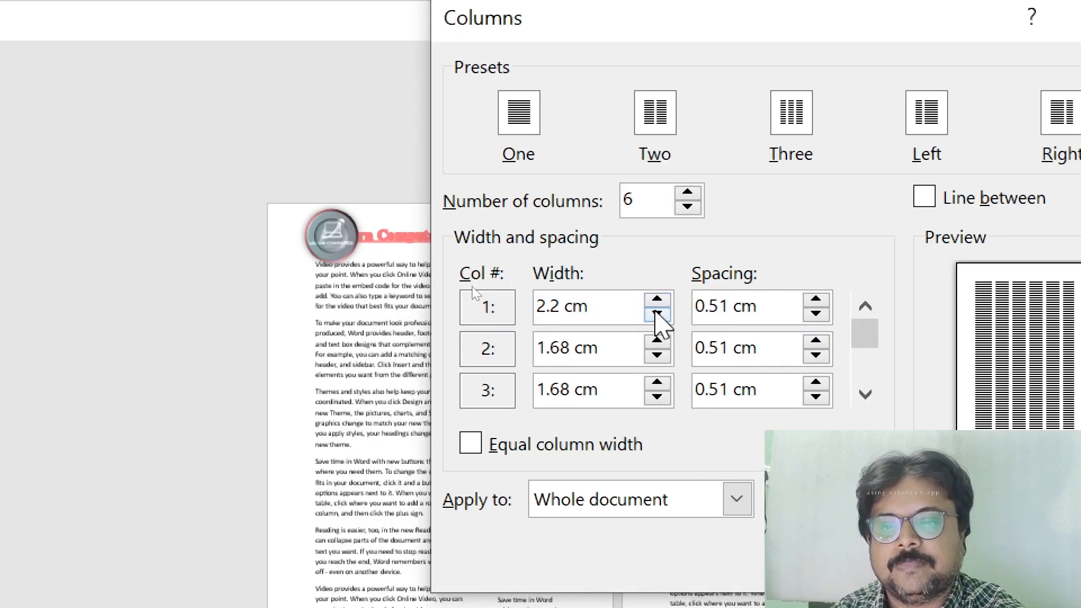
{"action": "left_click", "coordinate": [656, 313]}
{"action": "left_click", "coordinate": [656, 314]}
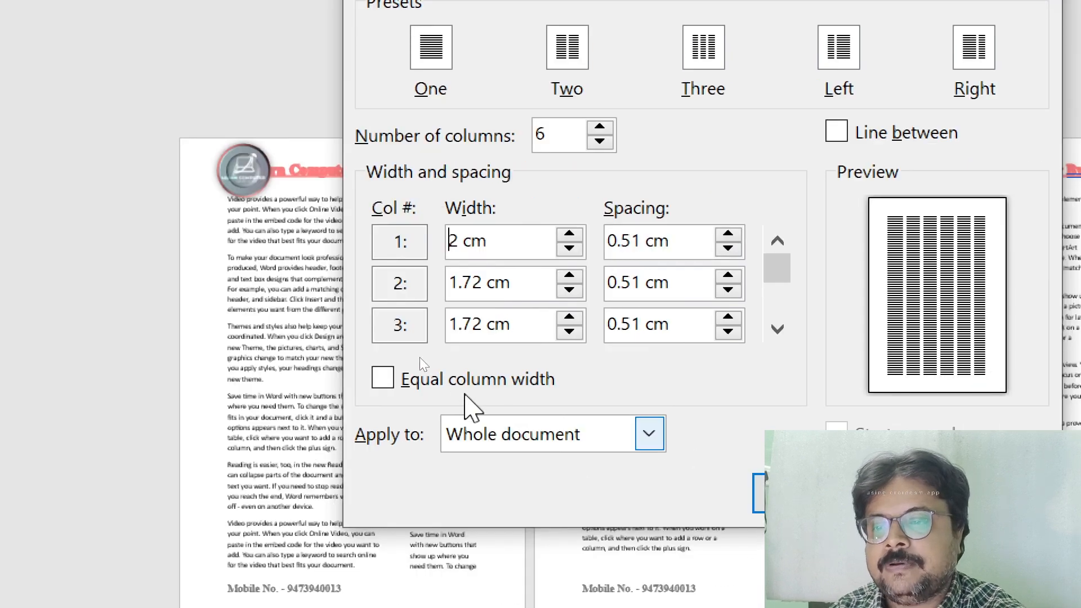
Step: Make the six columns equally wide with a line between them and apply this to the whole document
{"action": "left_click", "coordinate": [442, 383]}
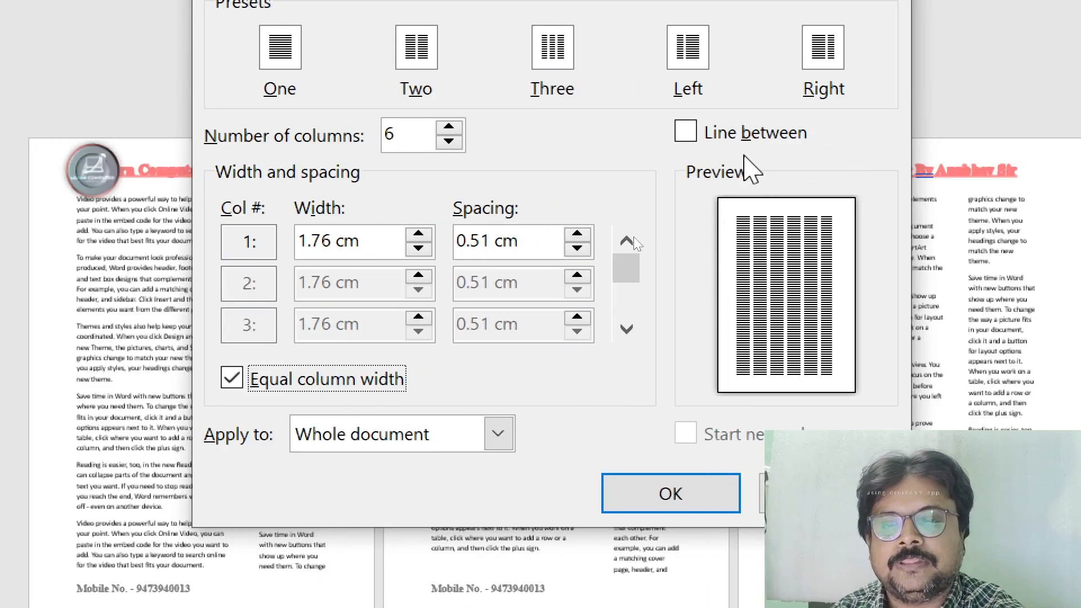
{"action": "left_click", "coordinate": [716, 142]}
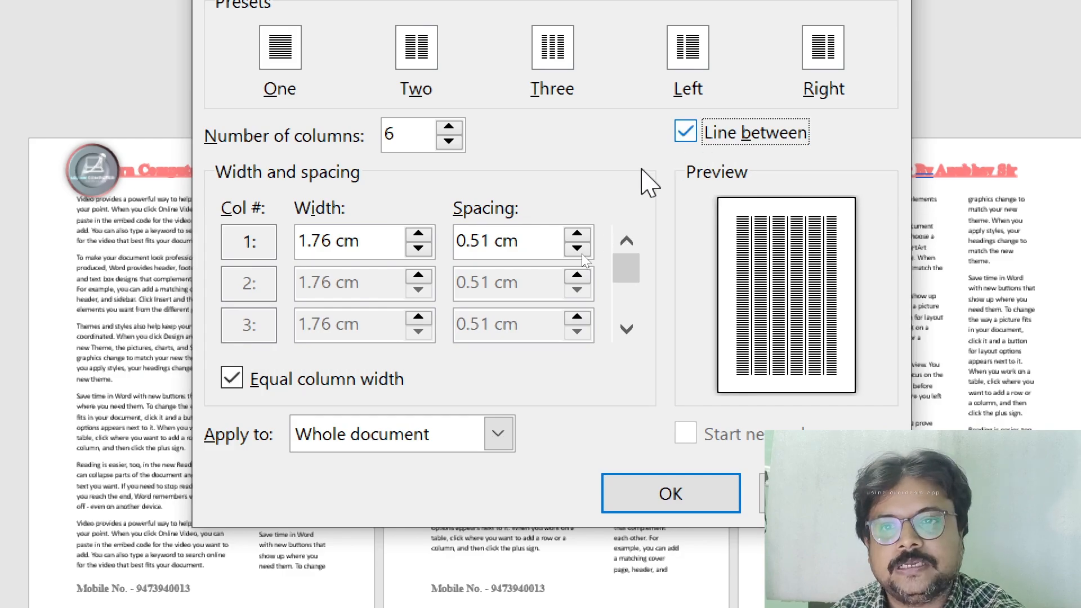
{"action": "left_click", "coordinate": [648, 499]}
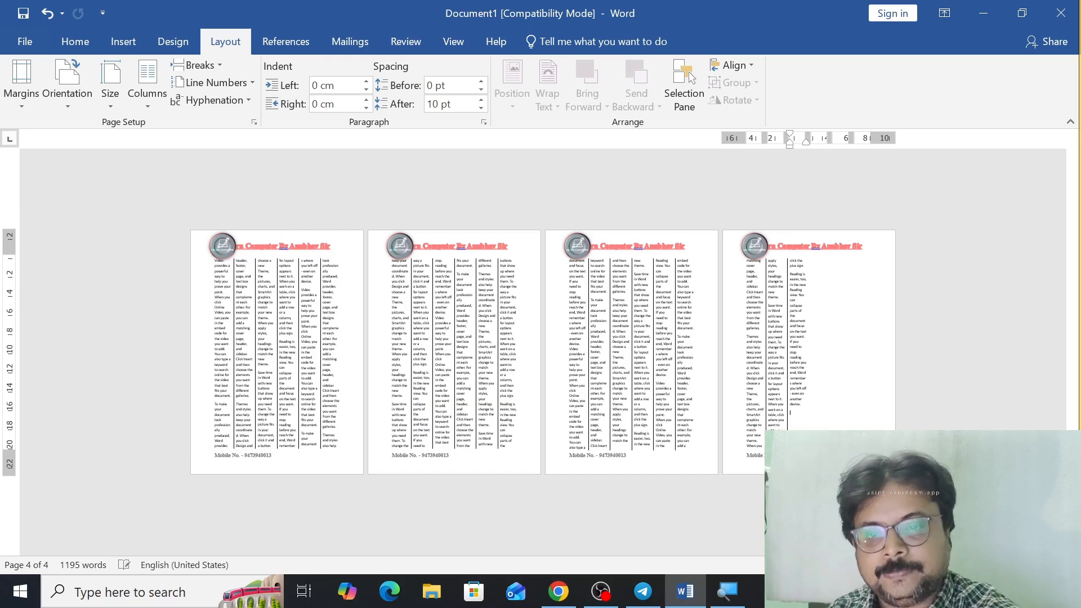
Step: Paste another copy of the body paragraphs at the end of the six-column text
{"action": "key", "text": "ctrl+v"}
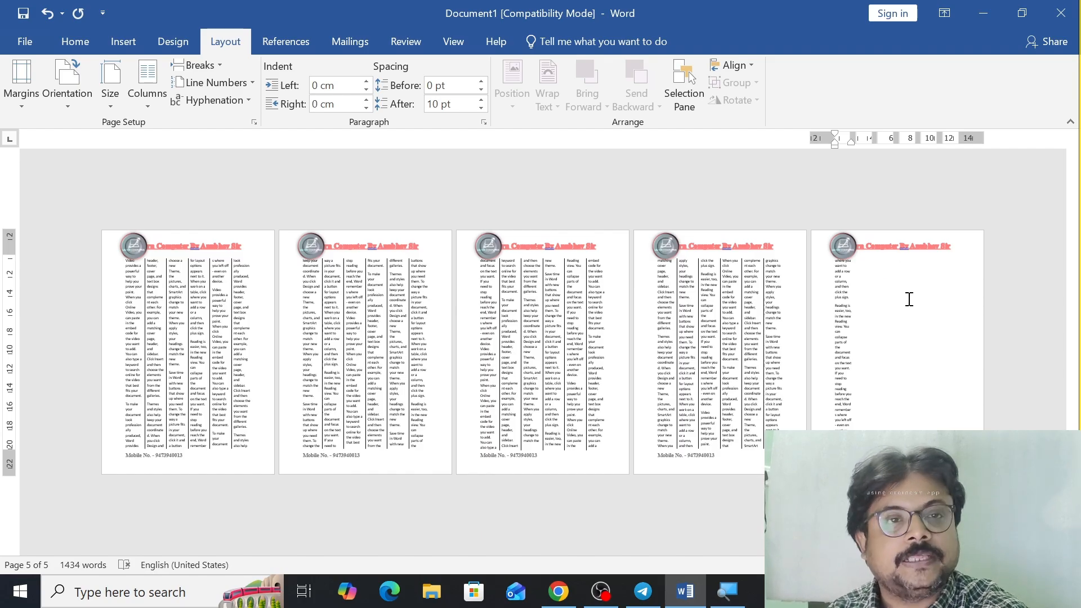
{"action": "scroll", "coordinate": [483, 353], "scroll_direction": "up", "scroll_amount": 7, "text": "ctrl"}
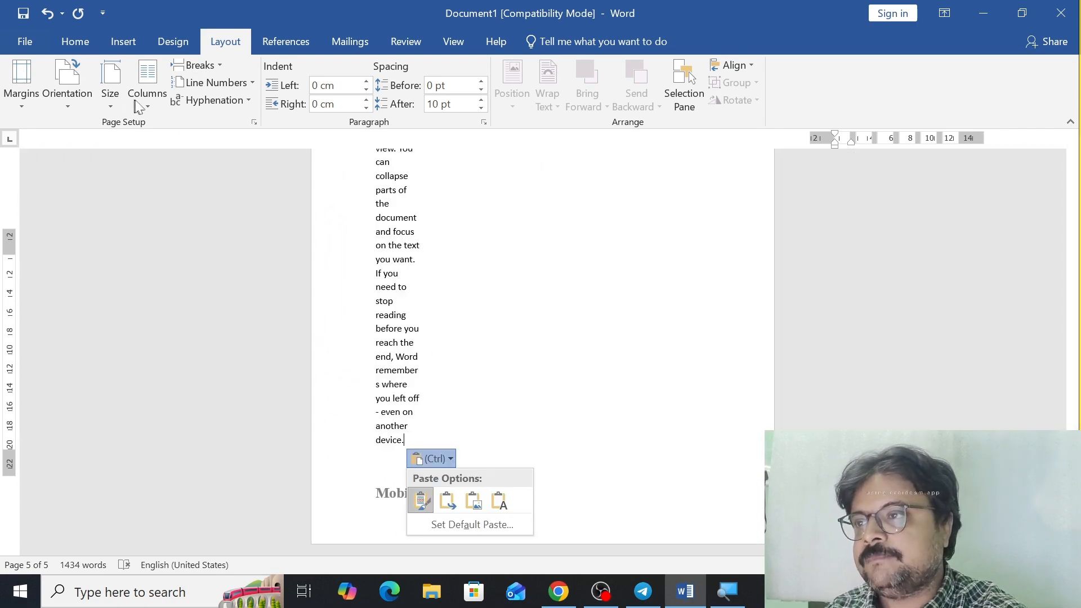
Step: Return the whole document to a single column with the One preset in the detailed column settings
{"action": "left_click", "coordinate": [135, 100]}
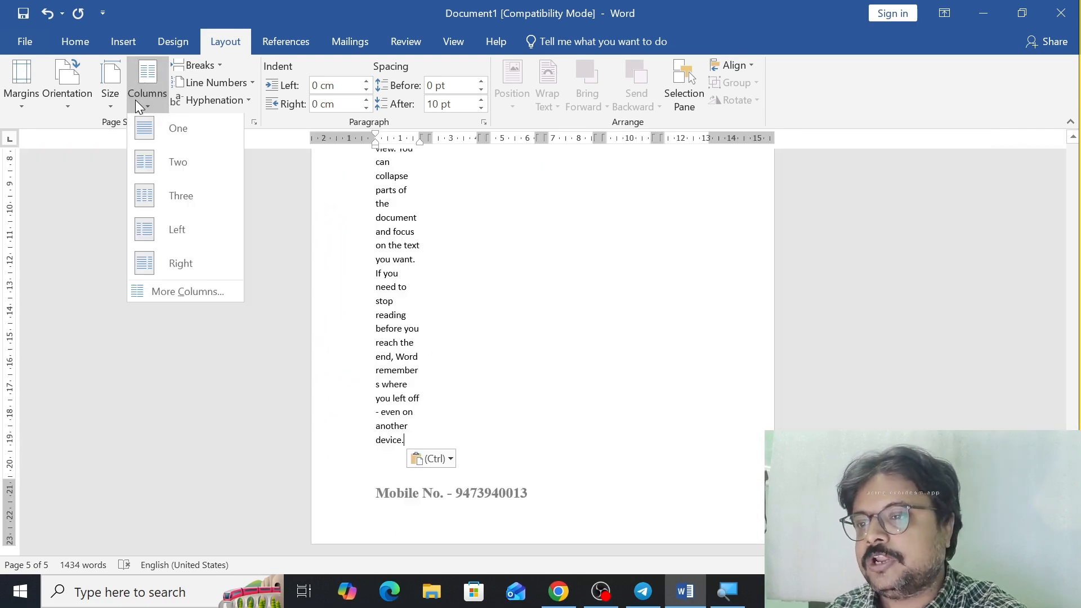
{"action": "left_click", "coordinate": [168, 293]}
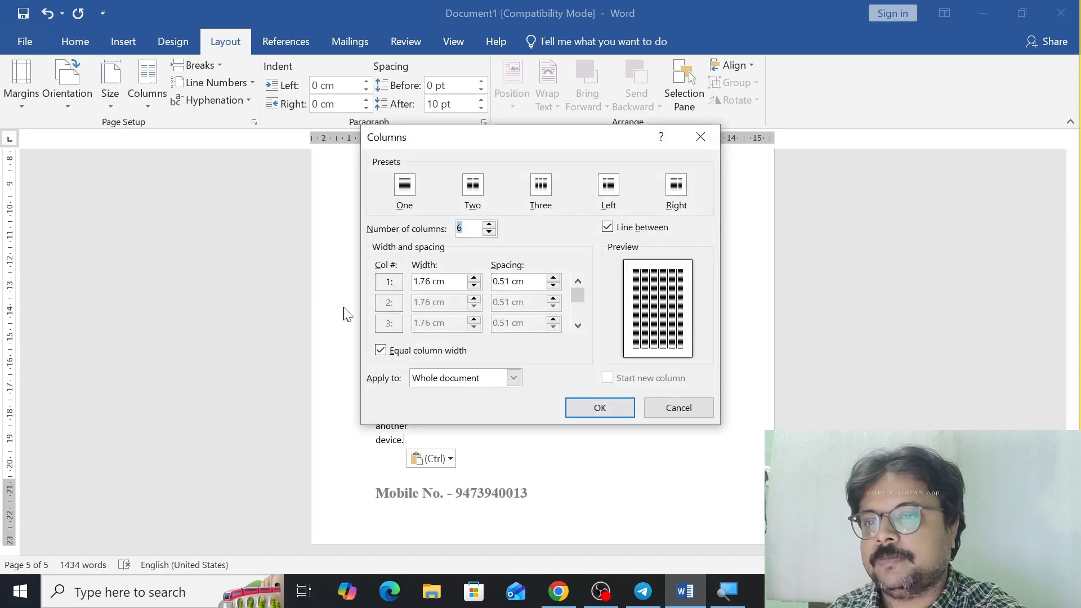
{"action": "left_click", "coordinate": [513, 378]}
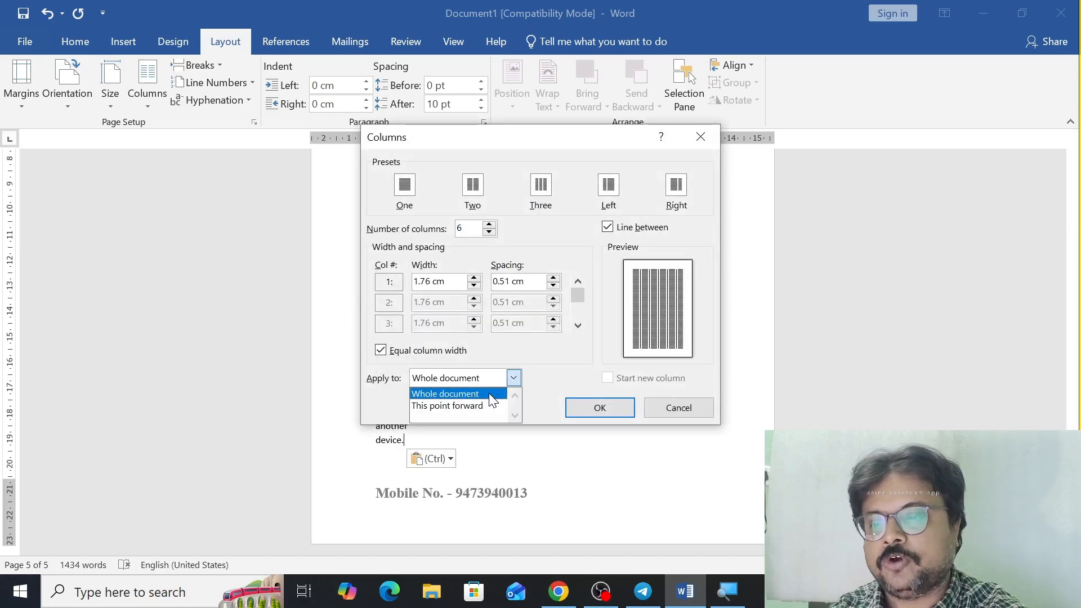
{"action": "left_click", "coordinate": [516, 376]}
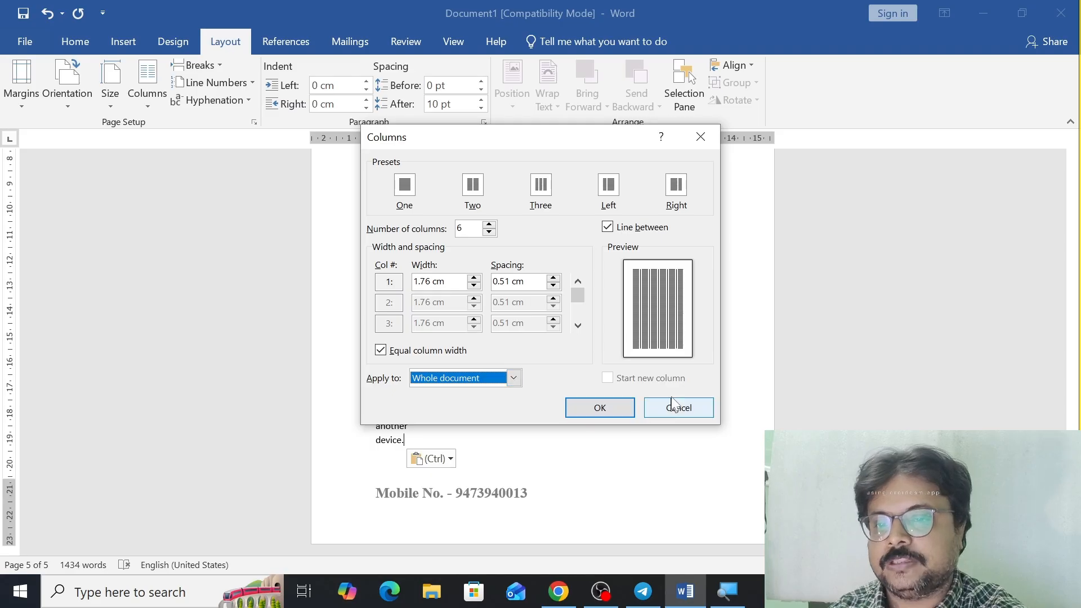
{"action": "left_click", "coordinate": [414, 187]}
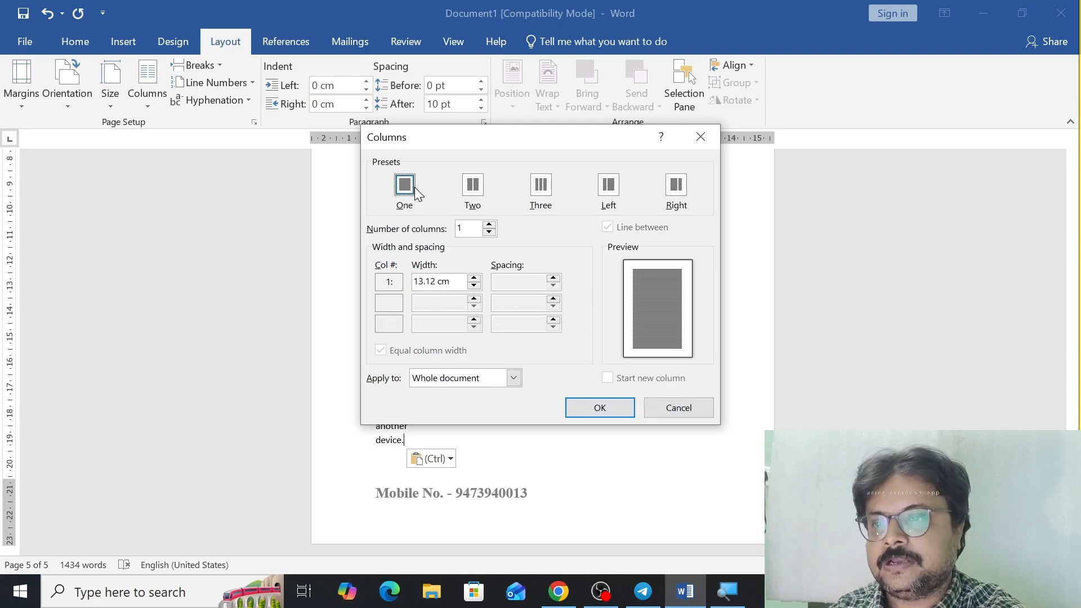
{"action": "left_click", "coordinate": [583, 411]}
{"action": "scroll", "coordinate": [475, 318], "scroll_direction": "up", "scroll_amount": 11}
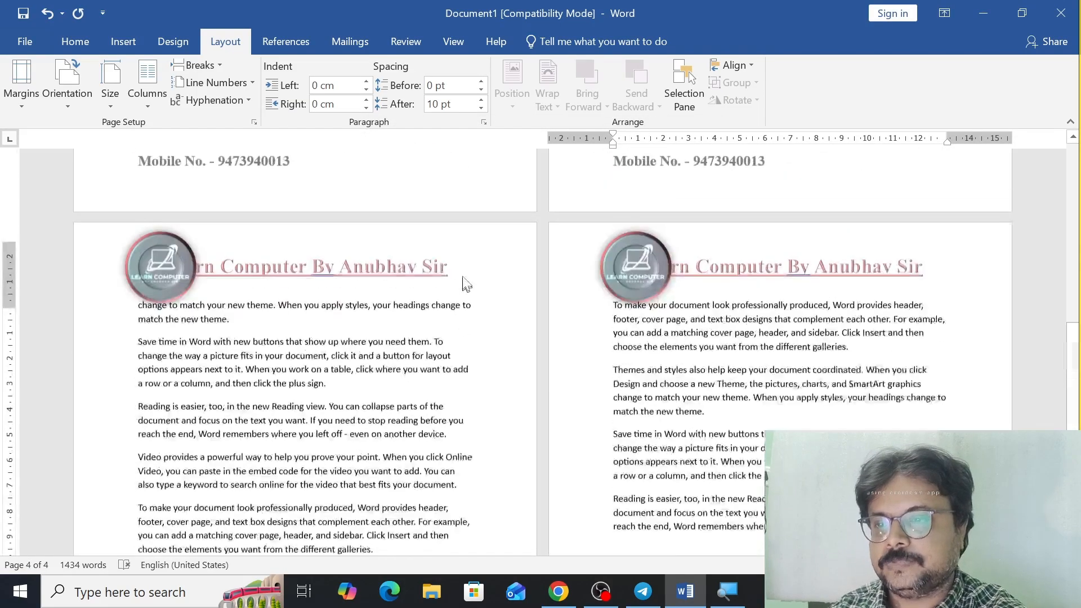
{"action": "scroll", "coordinate": [463, 266], "scroll_direction": "up", "scroll_amount": 3}
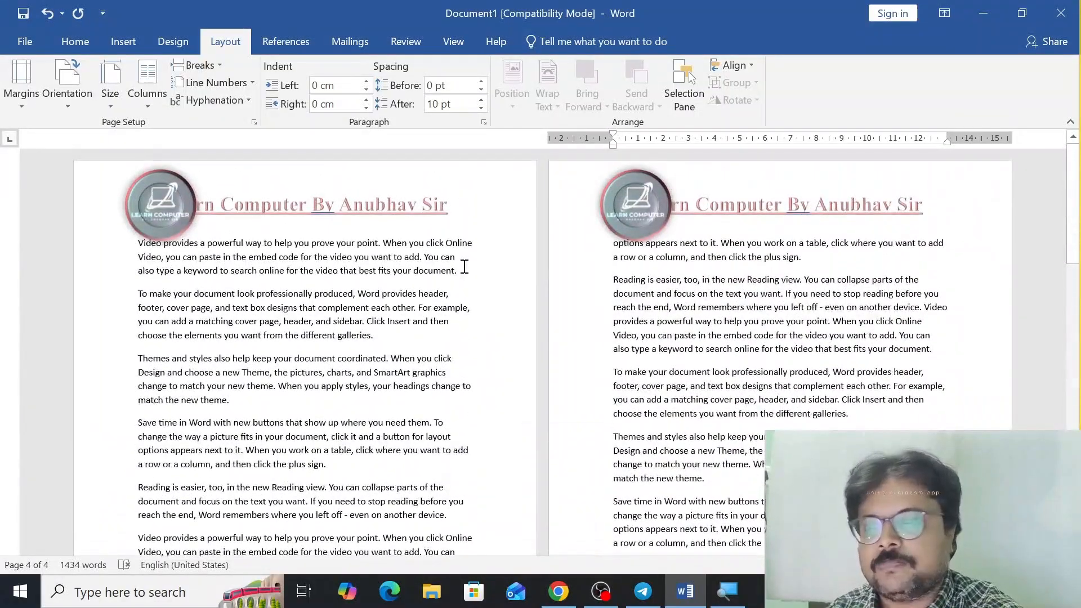
{"action": "scroll", "coordinate": [147, 464], "scroll_direction": "down", "scroll_amount": 2}
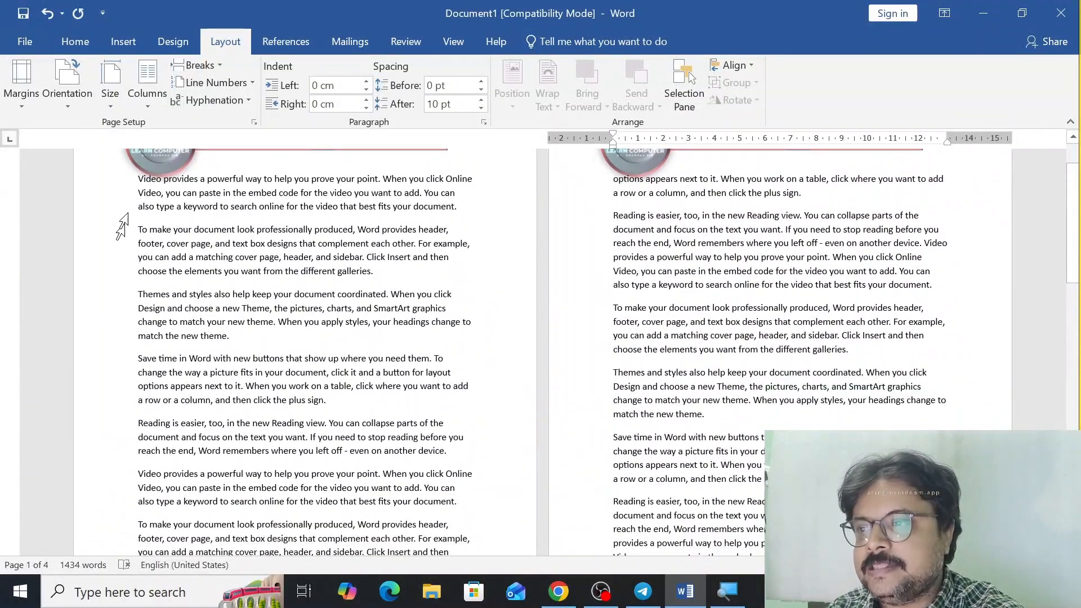
Step: Split the text into three columns from the "Save time in Word" paragraph on page 1 onward, applied from this point forward
{"action": "left_click_drag", "start_coordinate": [139, 174], "coordinate": [236, 338]}
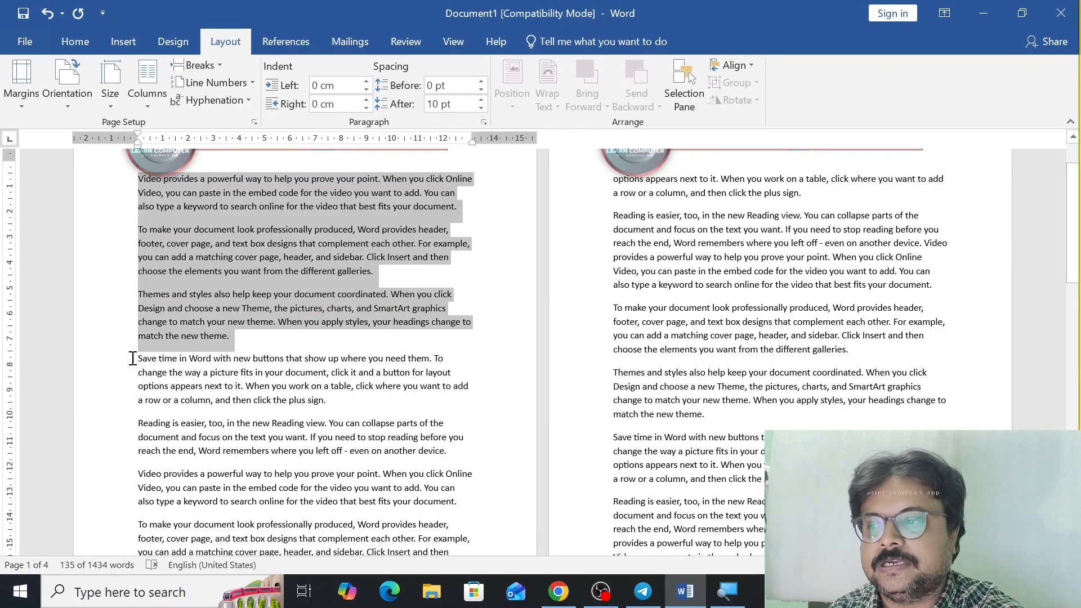
{"action": "left_click", "coordinate": [147, 380]}
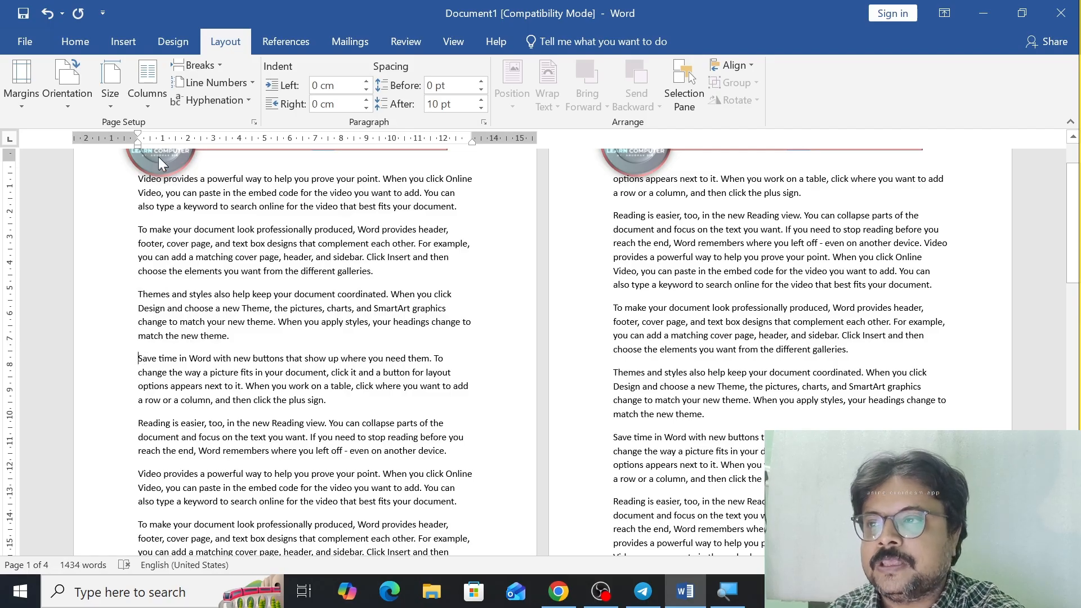
{"action": "left_click", "coordinate": [152, 100]}
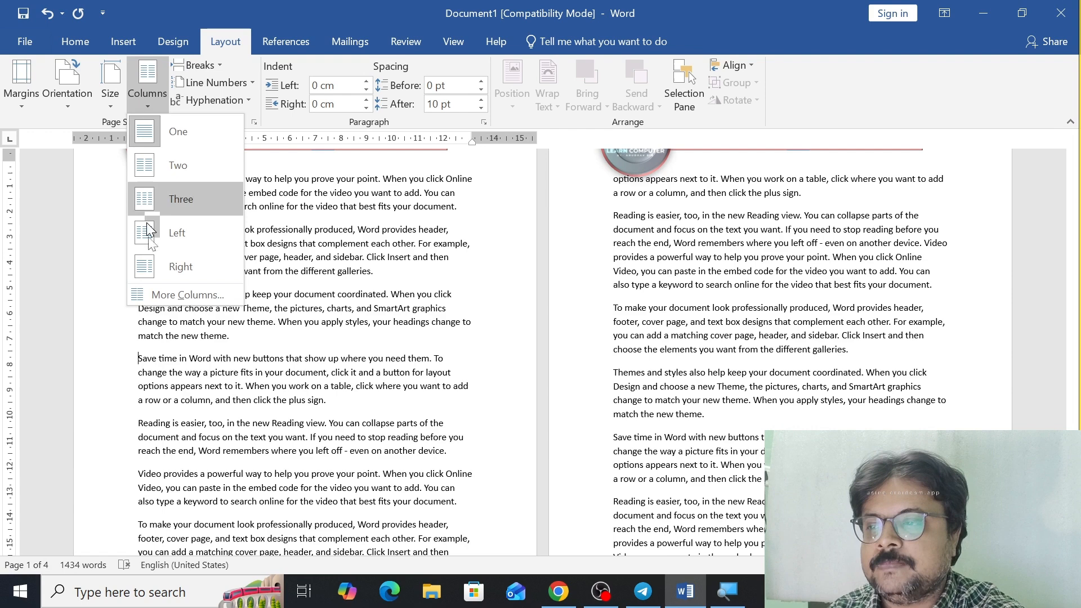
{"action": "left_click", "coordinate": [156, 295]}
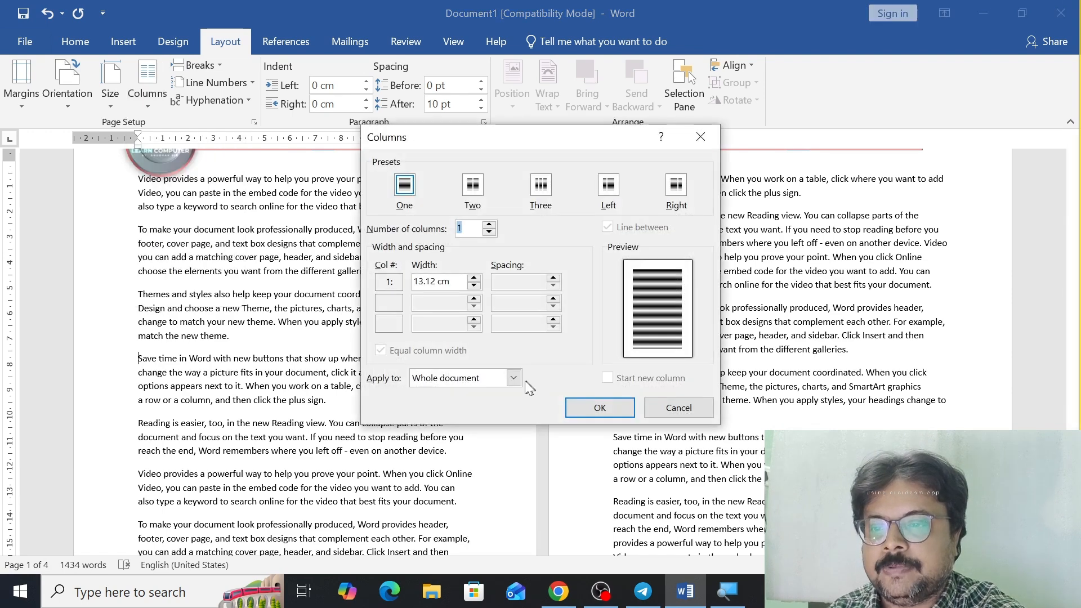
{"action": "left_click", "coordinate": [517, 379]}
{"action": "left_click", "coordinate": [488, 407]}
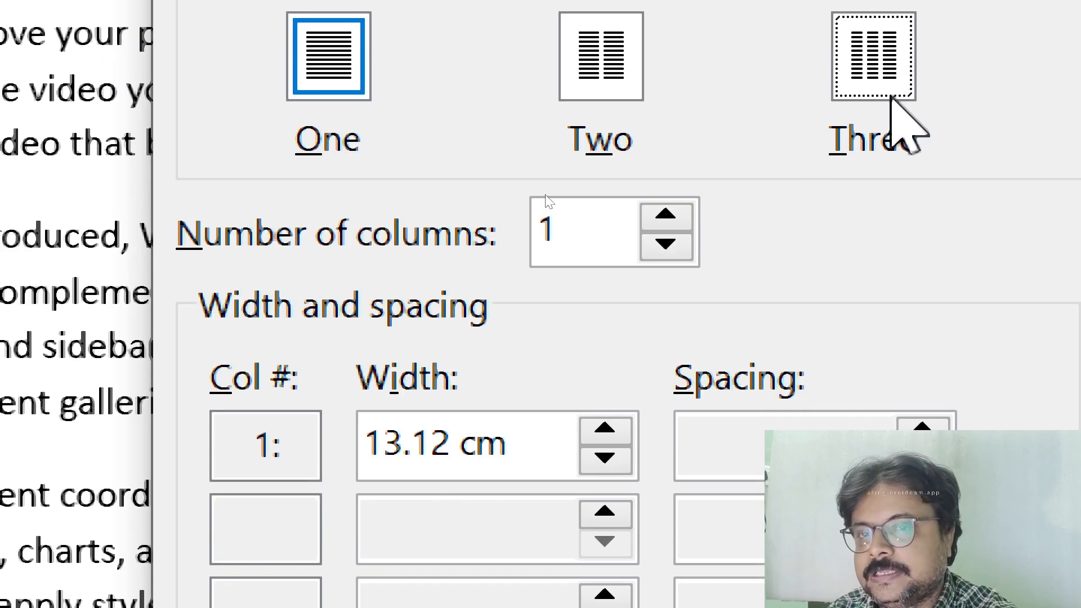
{"action": "left_click", "coordinate": [893, 97]}
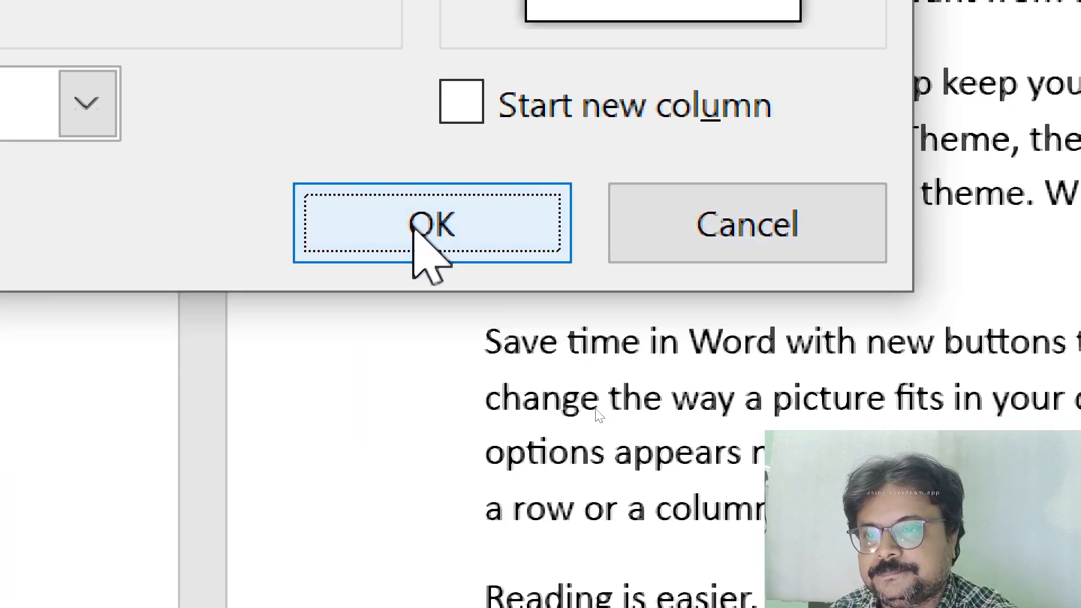
{"action": "left_click", "coordinate": [413, 228]}
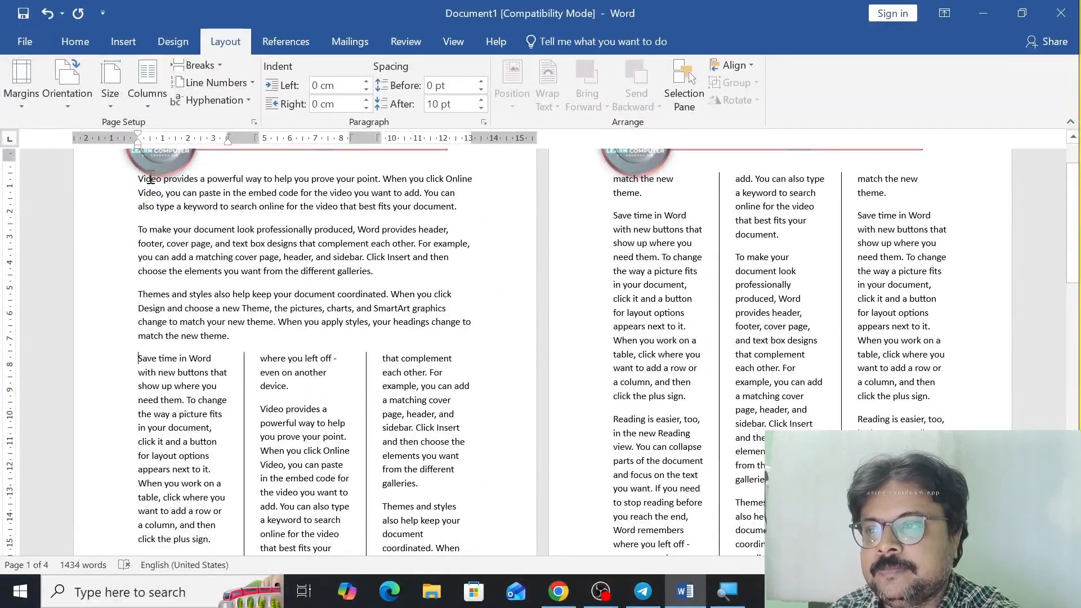
Step: Check the single-column paragraphs and the columns on the following pages, and undo the three-column split
{"action": "left_click_drag", "start_coordinate": [136, 184], "coordinate": [312, 333]}
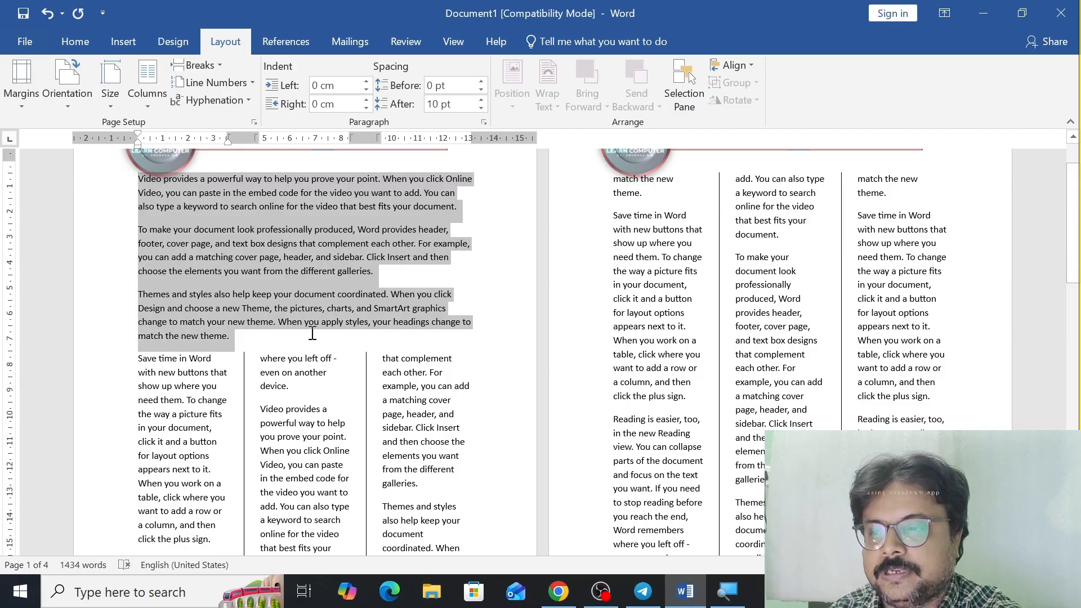
{"action": "scroll", "coordinate": [650, 335], "scroll_direction": "down", "scroll_amount": 5}
{"action": "scroll", "coordinate": [650, 336], "scroll_direction": "down", "scroll_amount": 15}
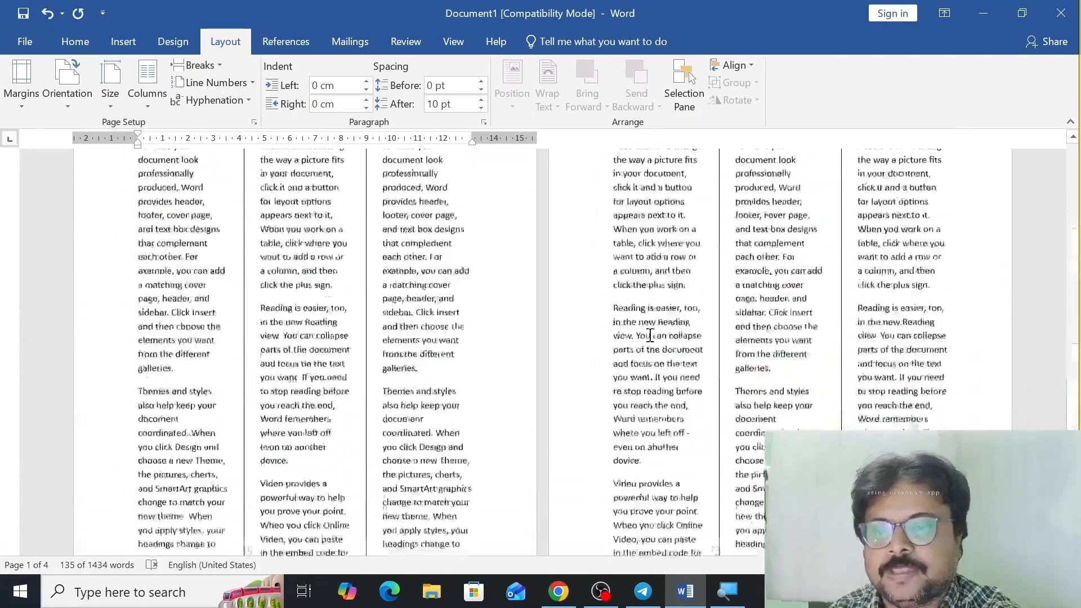
{"action": "scroll", "coordinate": [647, 334], "scroll_direction": "up", "scroll_amount": 15}
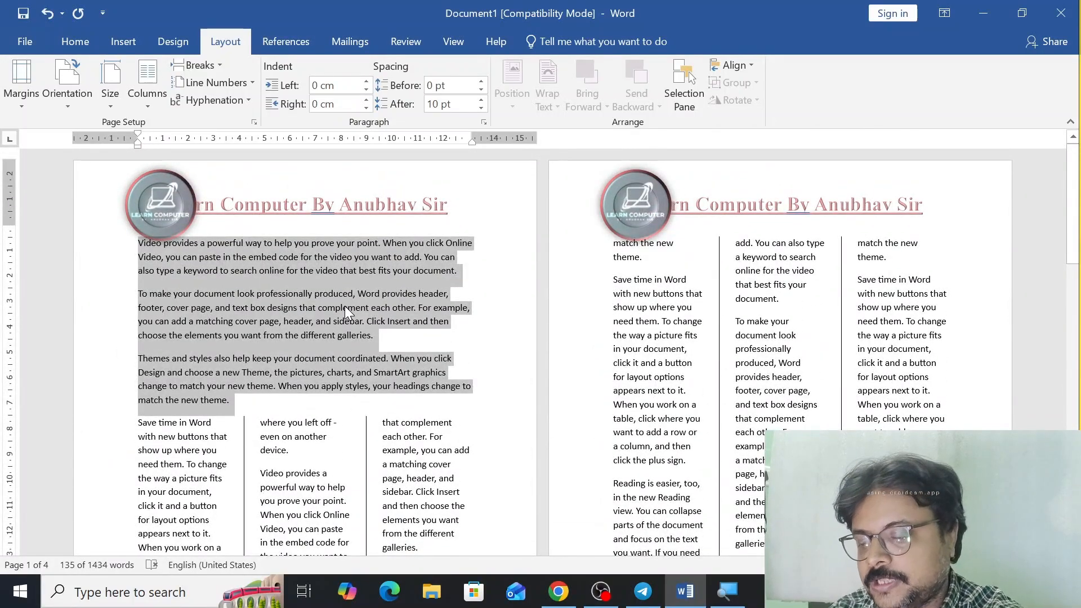
{"action": "key", "text": "ctrl+z"}
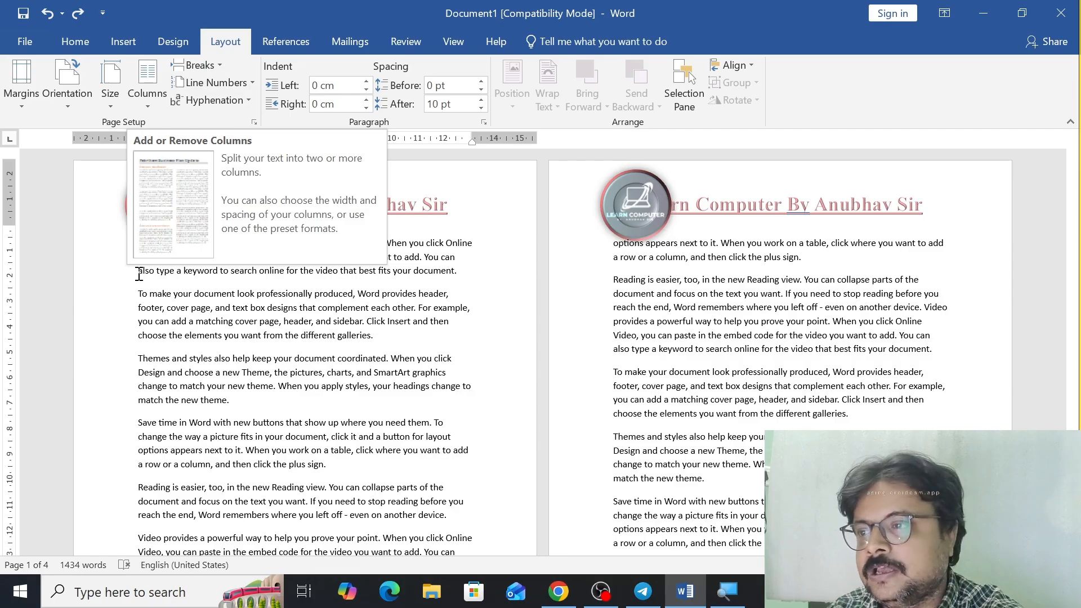
Step: Try a three-column layout on only the first three paragraphs of page 1 and undo it
{"action": "left_click_drag", "start_coordinate": [135, 242], "coordinate": [250, 399]}
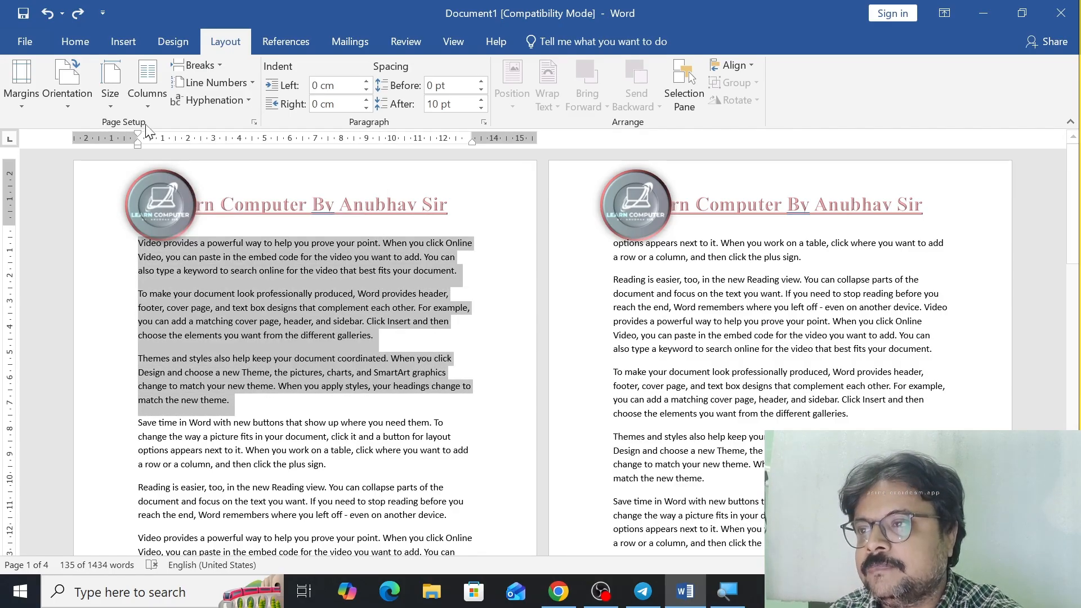
{"action": "left_click", "coordinate": [143, 106]}
{"action": "left_click", "coordinate": [180, 199]}
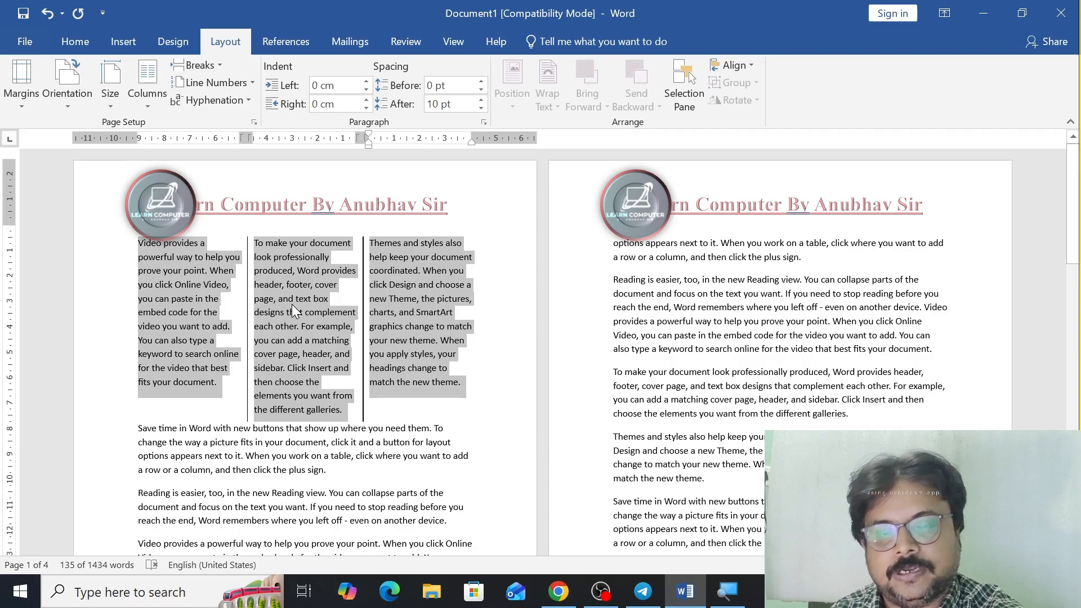
{"action": "key", "text": "ctrl+z"}
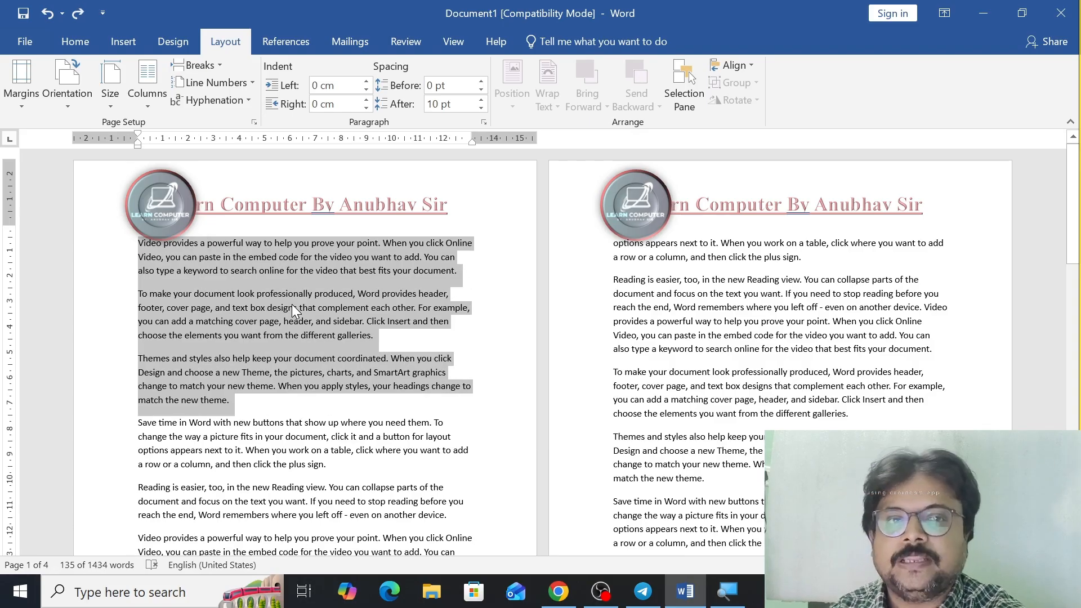
{"action": "left_click", "coordinate": [291, 309]}
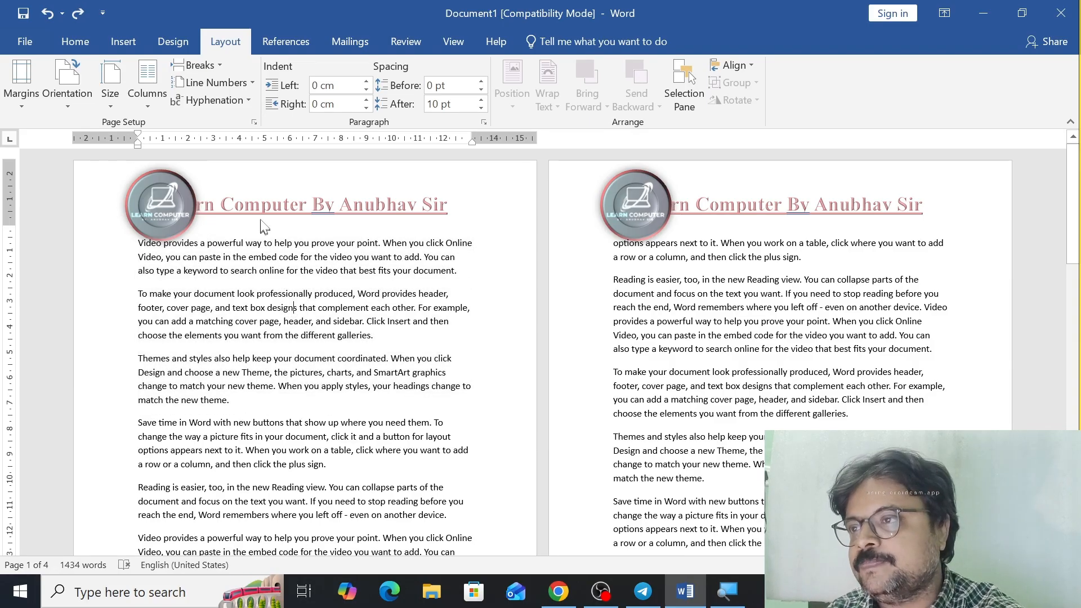
Step: Insert a page break before the "Themes and styles" paragraph near the end of page 1
{"action": "left_click", "coordinate": [223, 65]}
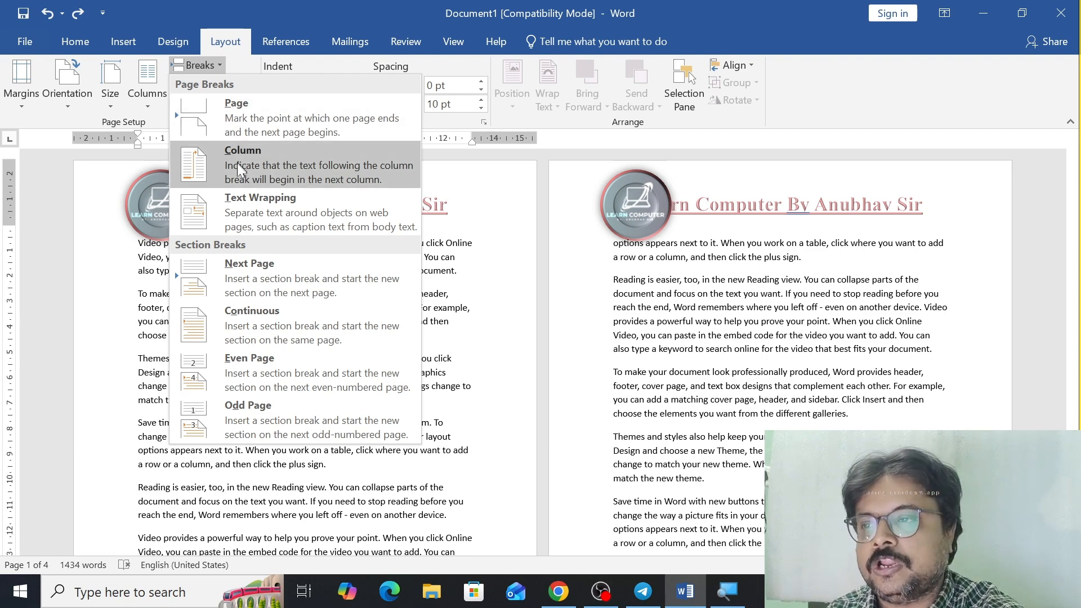
{"action": "left_click", "coordinate": [503, 299]}
{"action": "scroll", "coordinate": [278, 273], "scroll_direction": "down", "scroll_amount": 6}
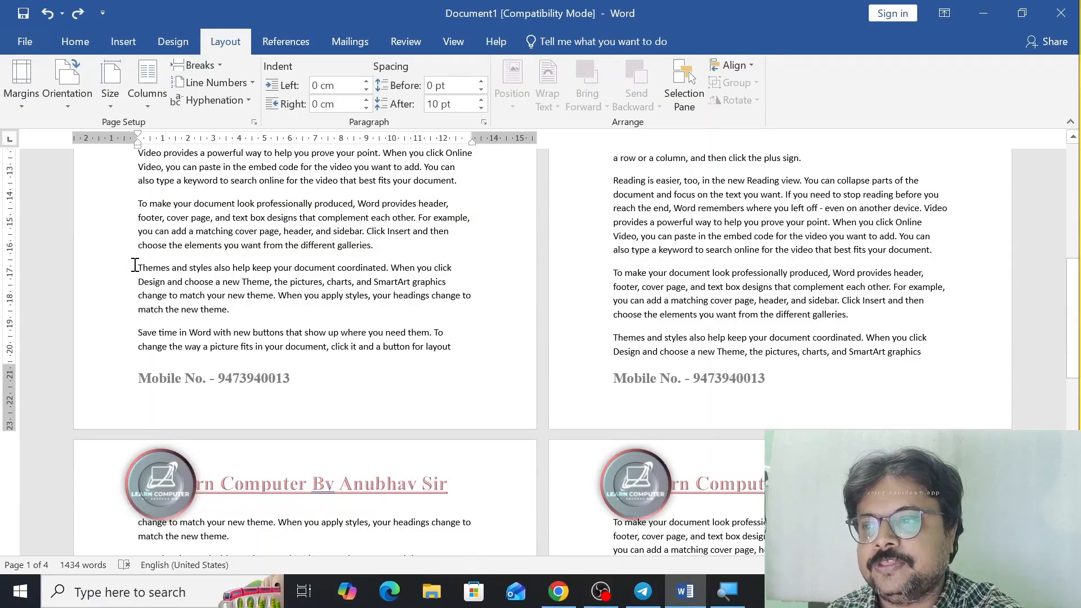
{"action": "left_click", "coordinate": [136, 267]}
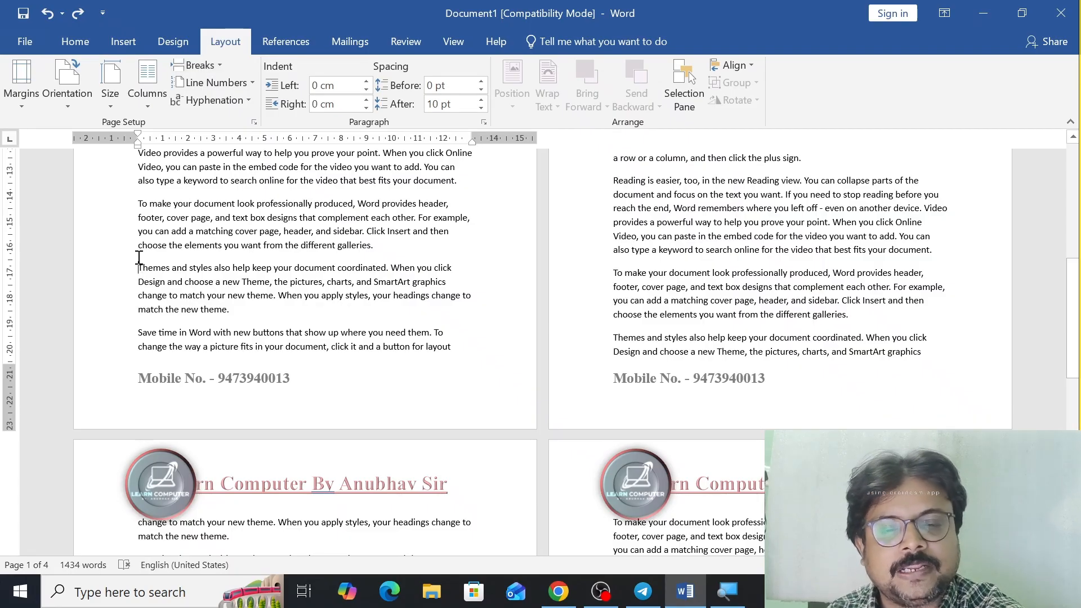
{"action": "left_click", "coordinate": [217, 68]}
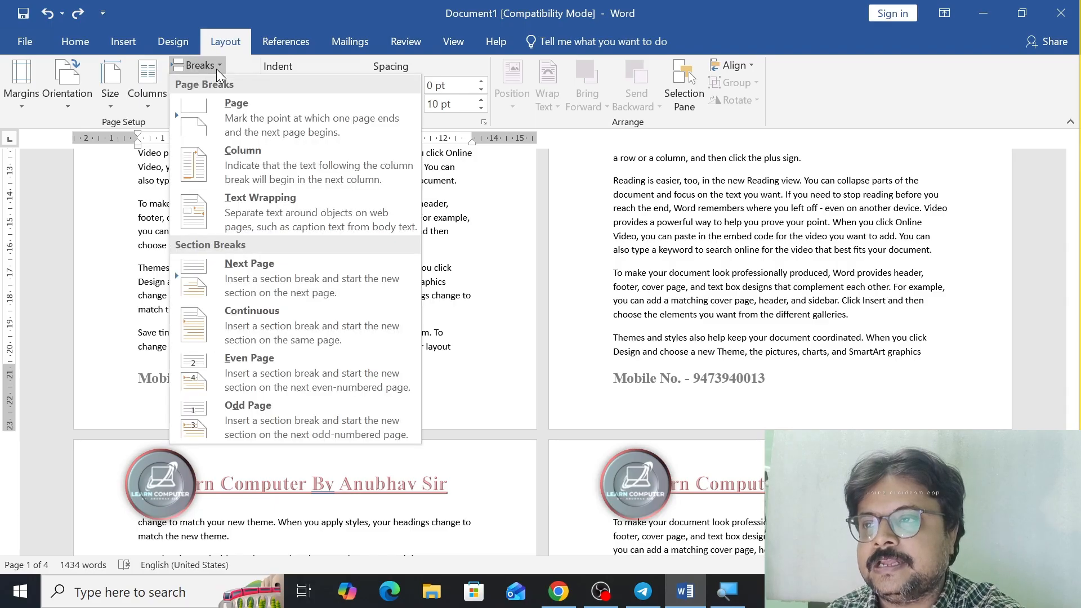
{"action": "left_click", "coordinate": [222, 116]}
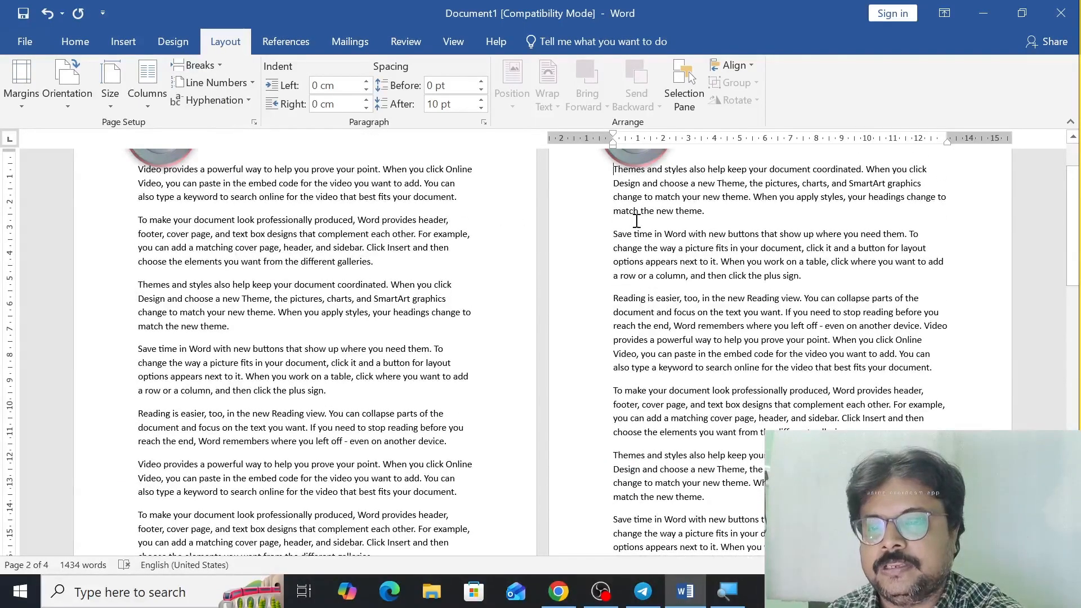
Step: Insert another page break midway through page 2, before the "To make your document look professionally produced" paragraph
{"action": "scroll", "coordinate": [626, 201], "scroll_direction": "down", "scroll_amount": 6, "text": "ctrl"}
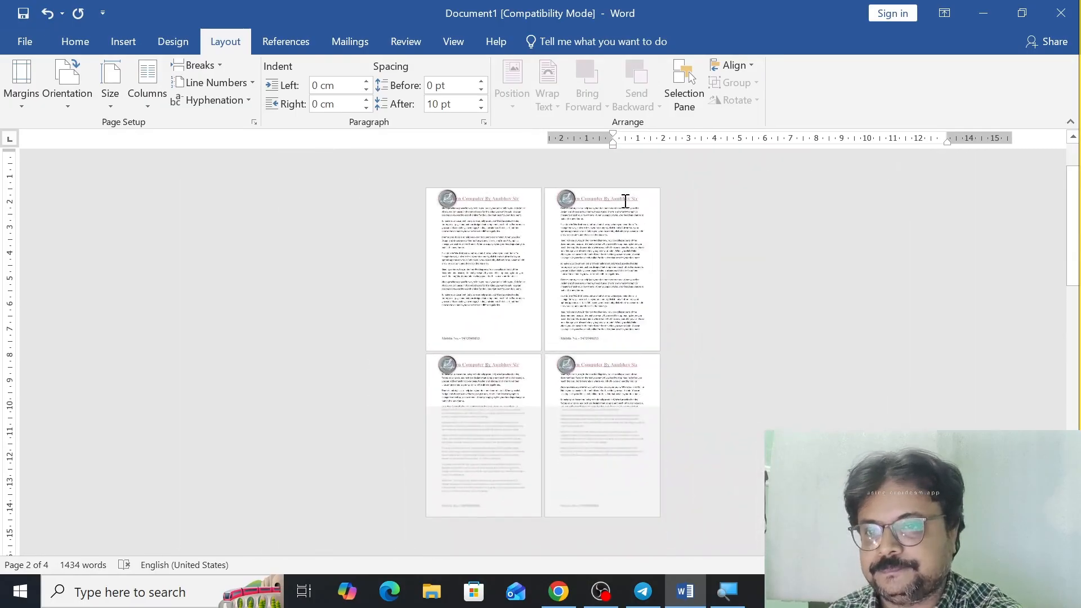
{"action": "key", "text": "Up"}
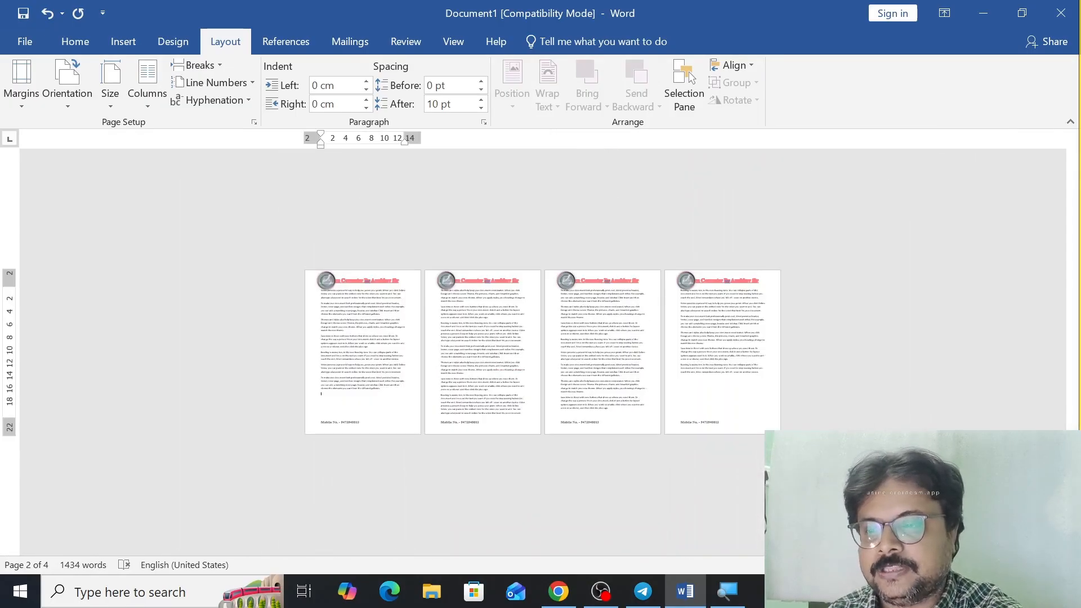
{"action": "left_click", "coordinate": [438, 345]}
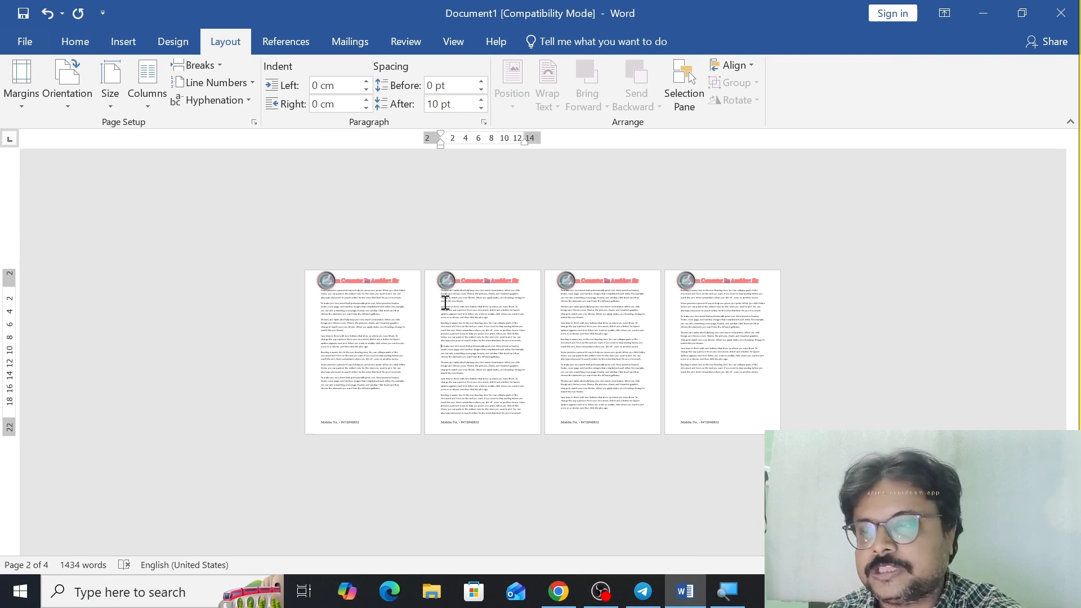
{"action": "left_click", "coordinate": [219, 67]}
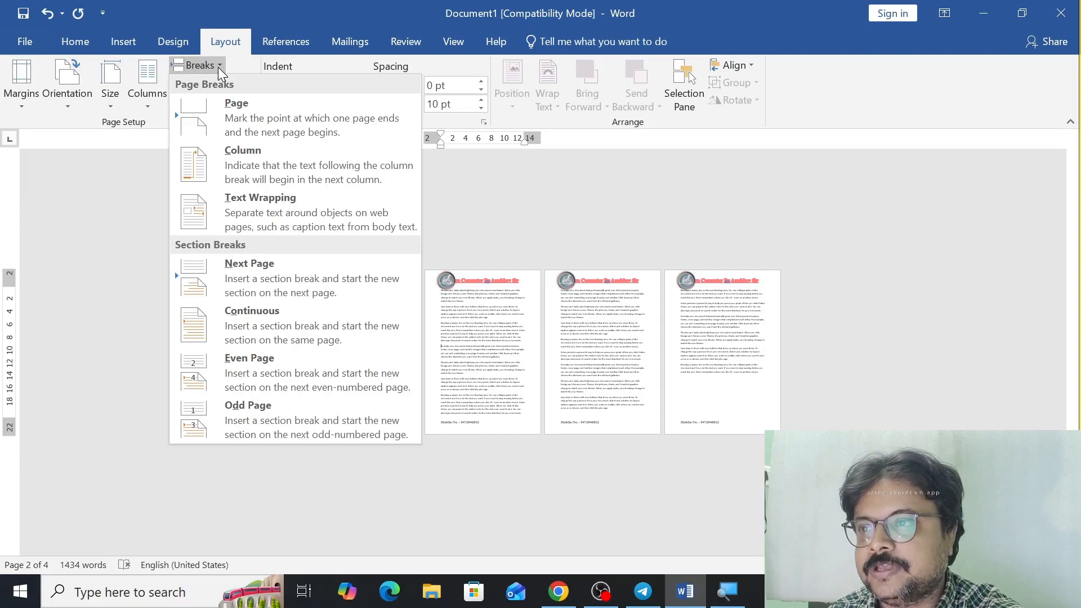
{"action": "left_click", "coordinate": [215, 133]}
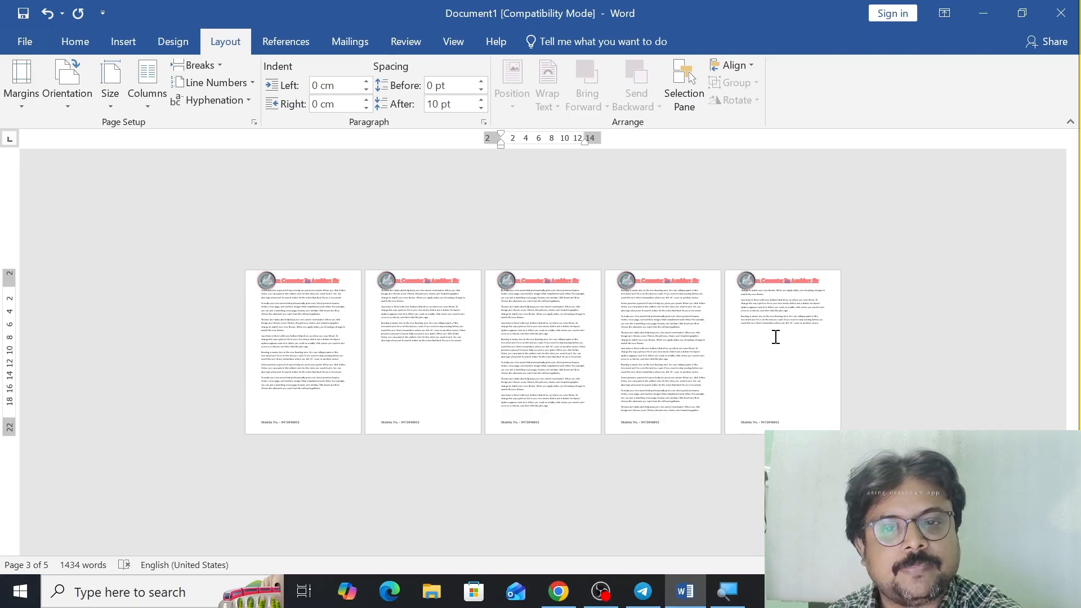
{"action": "scroll", "coordinate": [542, 315], "scroll_direction": "up", "scroll_amount": 10}
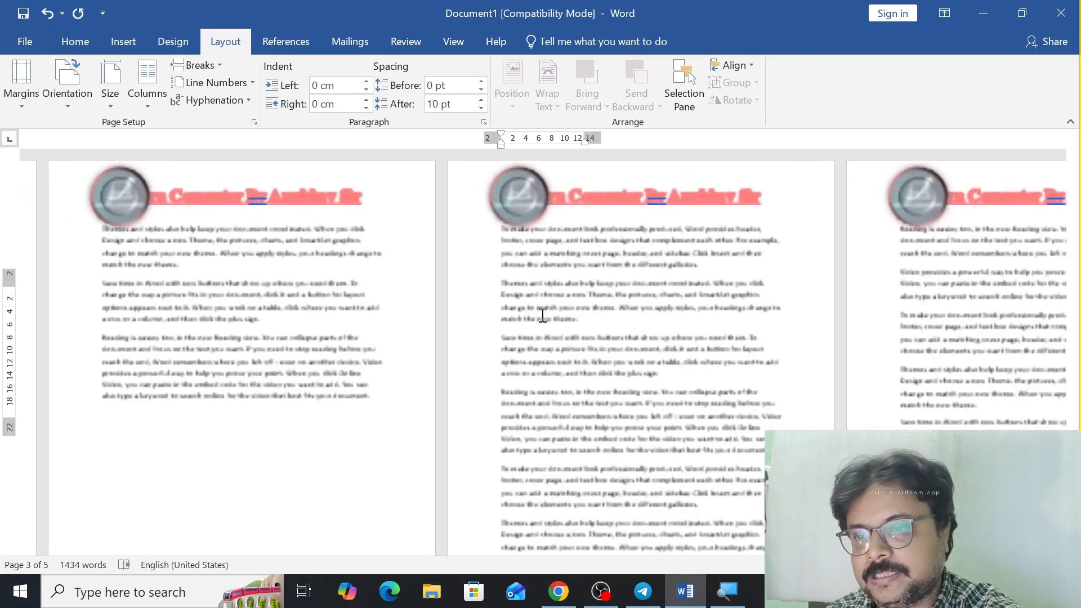
{"action": "scroll", "coordinate": [544, 317], "scroll_direction": "up", "scroll_amount": 15}
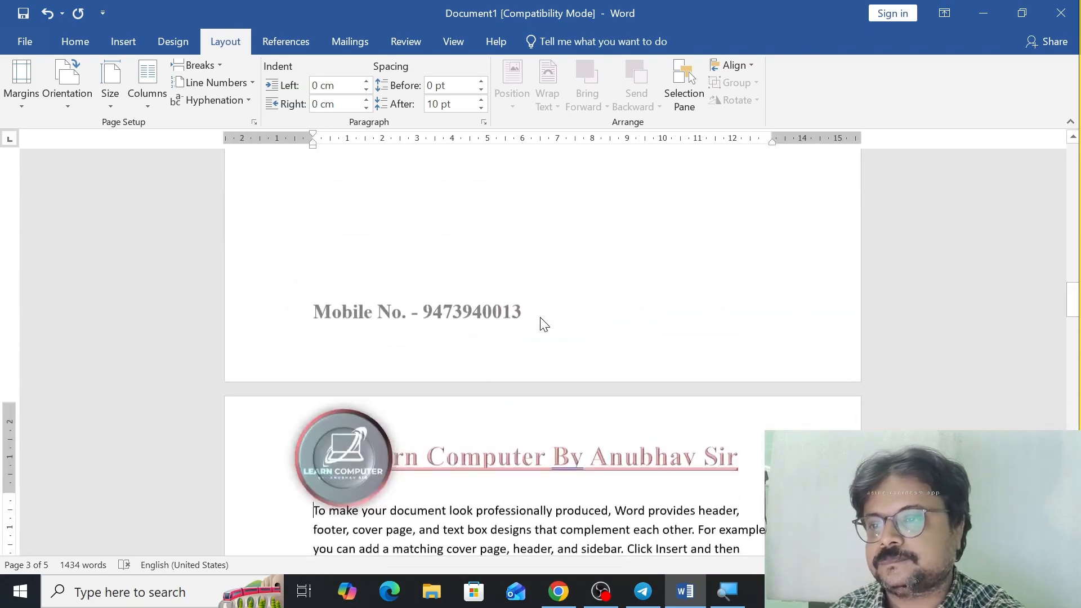
{"action": "scroll", "coordinate": [543, 316], "scroll_direction": "up", "scroll_amount": 20}
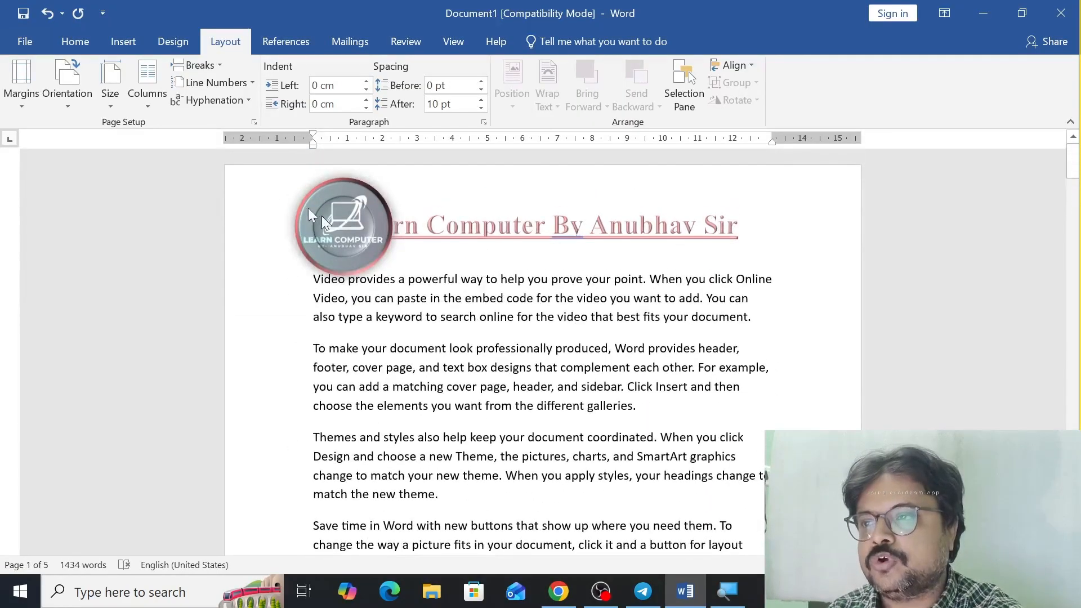
{"action": "left_click", "coordinate": [199, 66]}
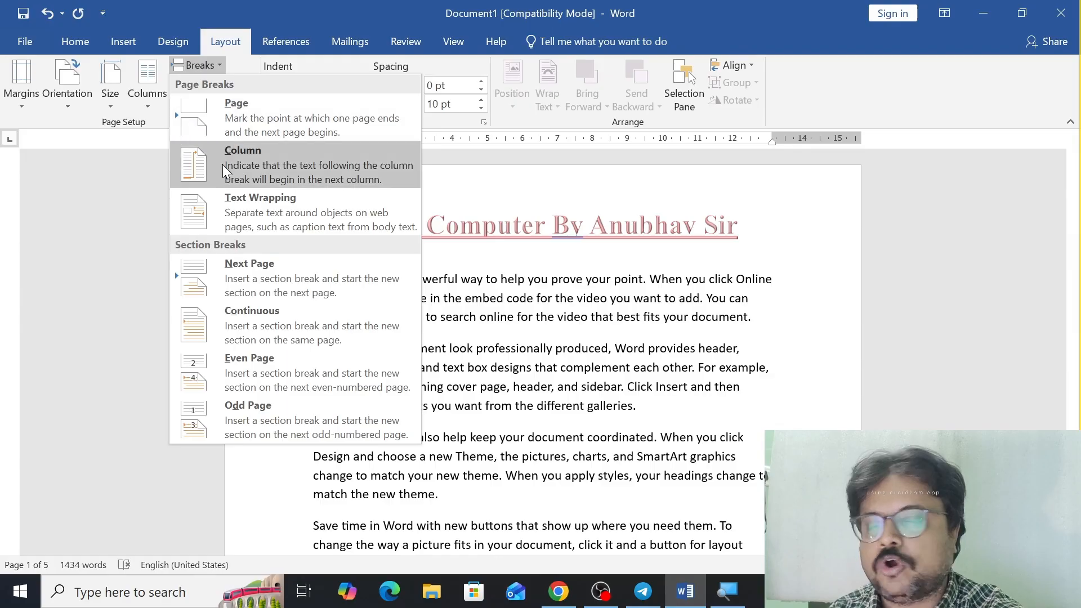
{"action": "left_click", "coordinate": [458, 337]}
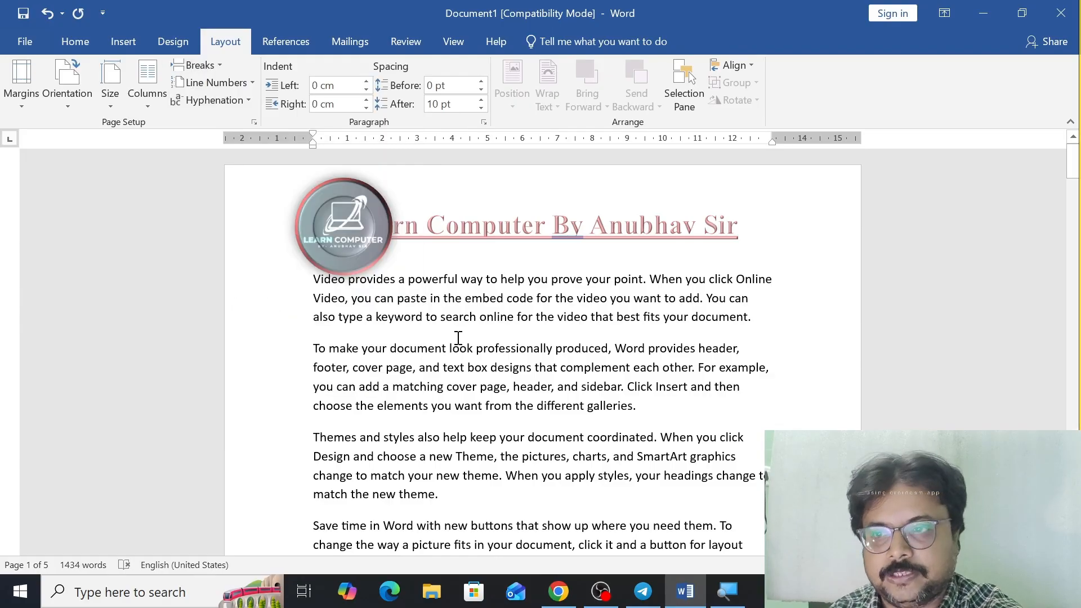
Step: Replace all the body text with fresh sample paragraphs generated by =rand()
{"action": "scroll", "coordinate": [459, 338], "scroll_direction": "down", "scroll_amount": 15}
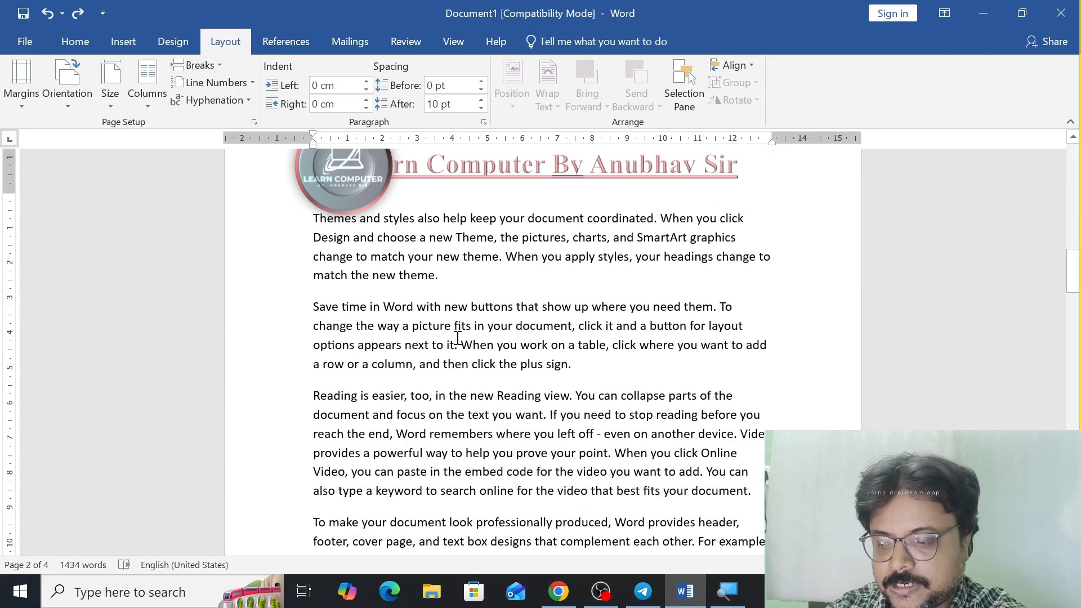
{"action": "key", "text": "ctrl+a"}
{"action": "key", "text": "Delete"}
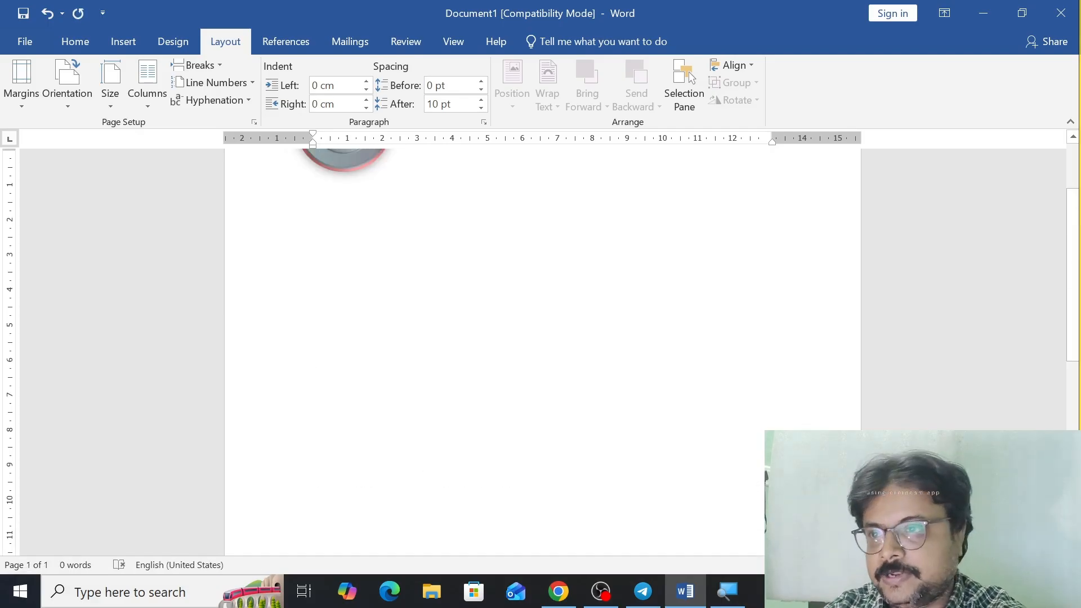
{"action": "scroll", "coordinate": [453, 321], "scroll_direction": "up", "scroll_amount": 3}
{"action": "type", "text": "=rand("}
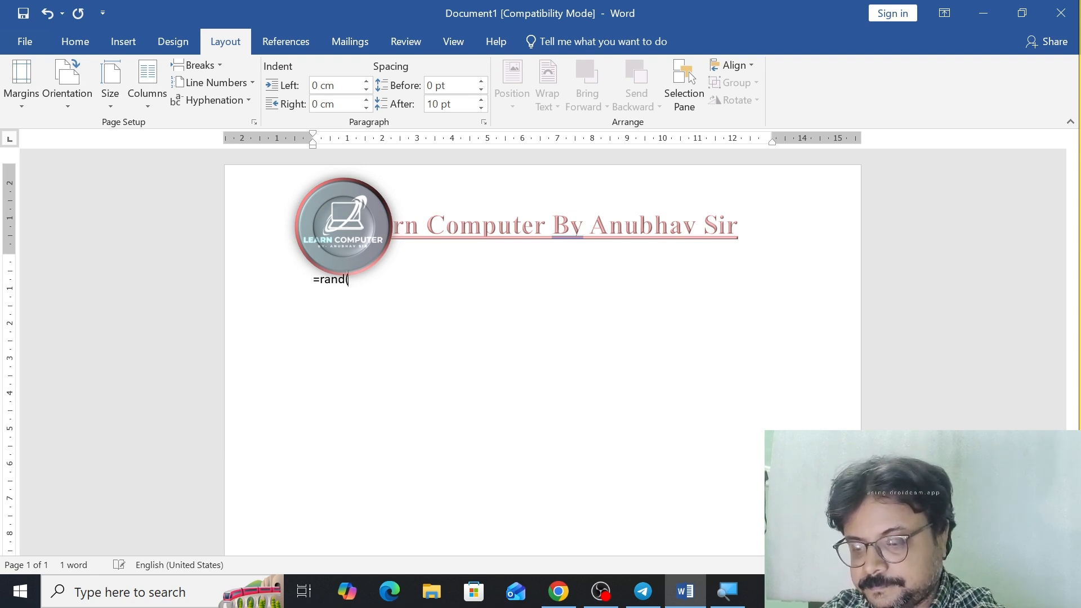
{"action": "type", "text": ")"}
{"action": "key", "text": "Return"}
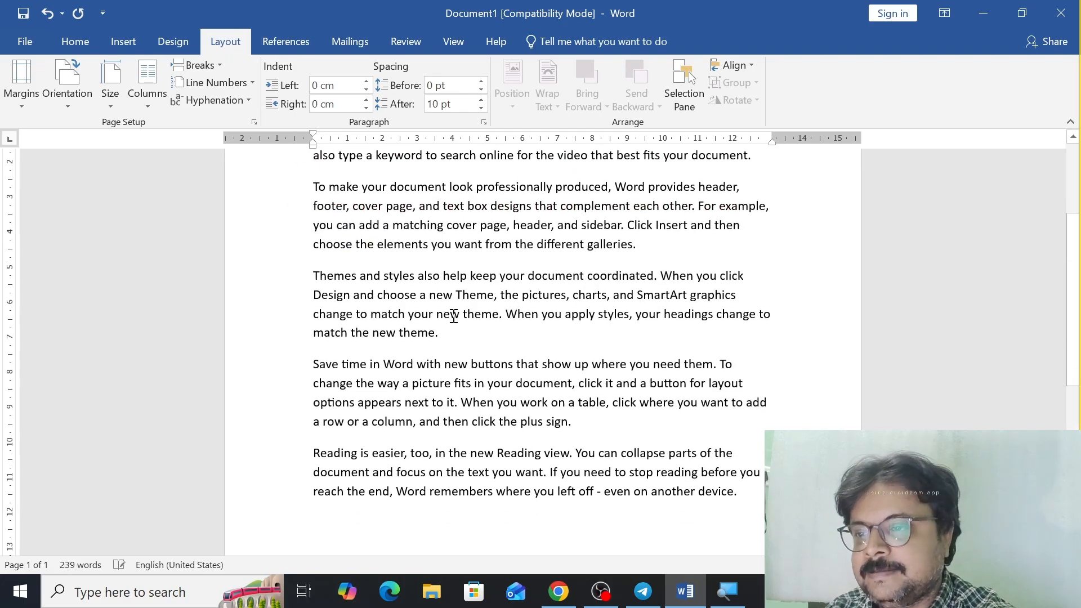
{"action": "scroll", "coordinate": [454, 316], "scroll_direction": "down", "scroll_amount": 2, "text": "ctrl"}
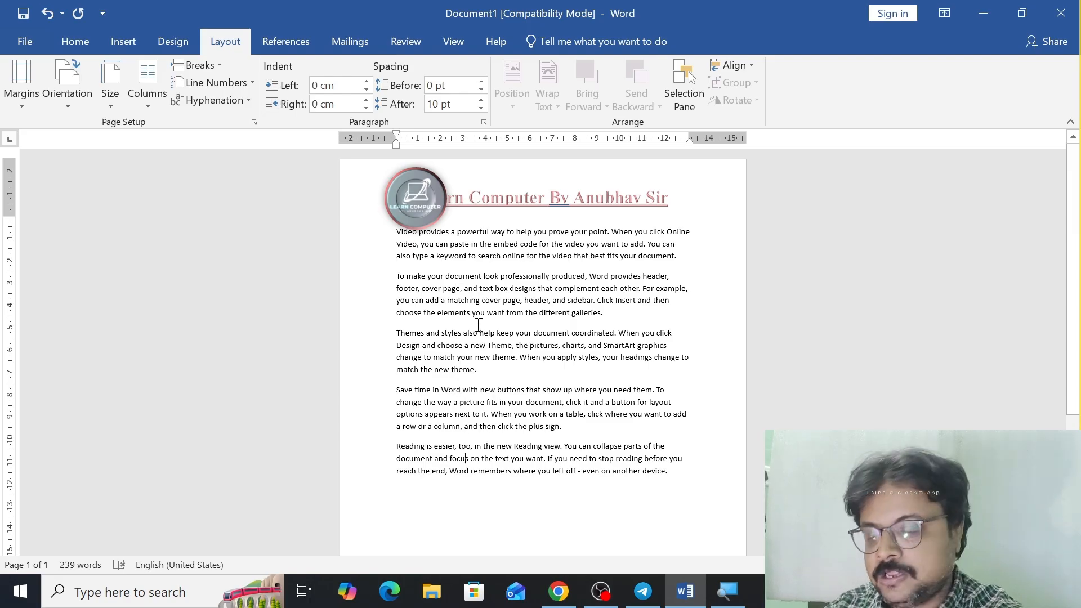
Step: Lay out the whole document in five equal-width columns with a line between them
{"action": "scroll", "coordinate": [478, 324], "scroll_direction": "up", "scroll_amount": 5, "text": "ctrl"}
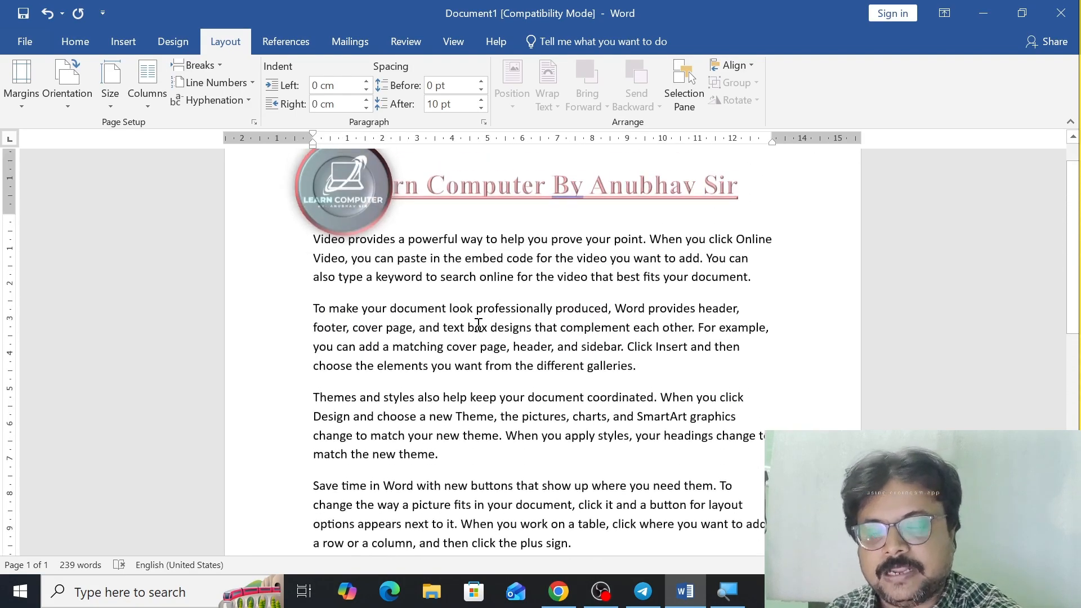
{"action": "left_click", "coordinate": [146, 104]}
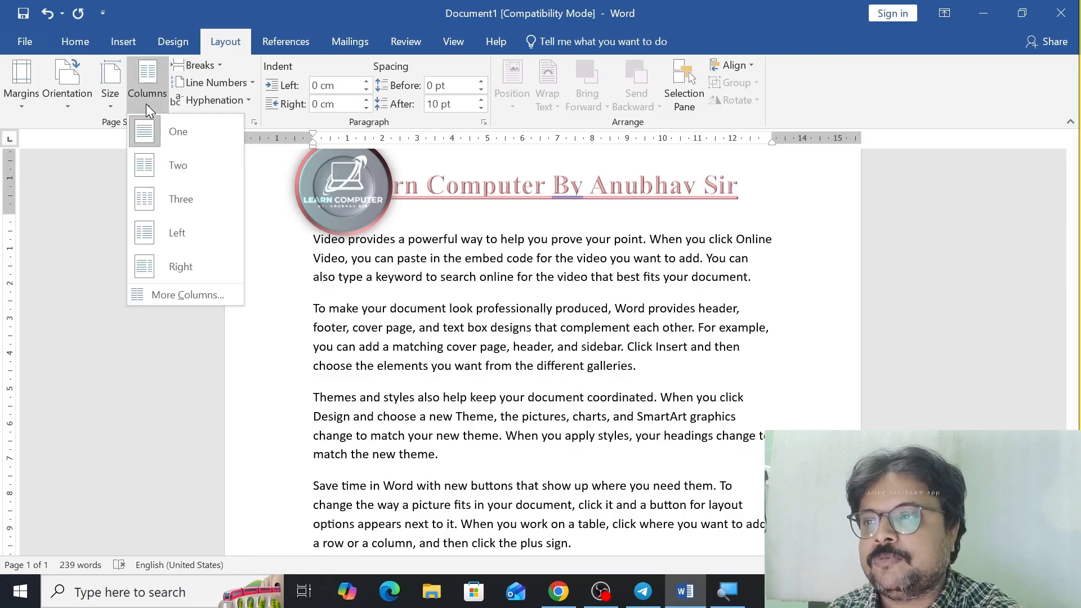
{"action": "left_click", "coordinate": [161, 296]}
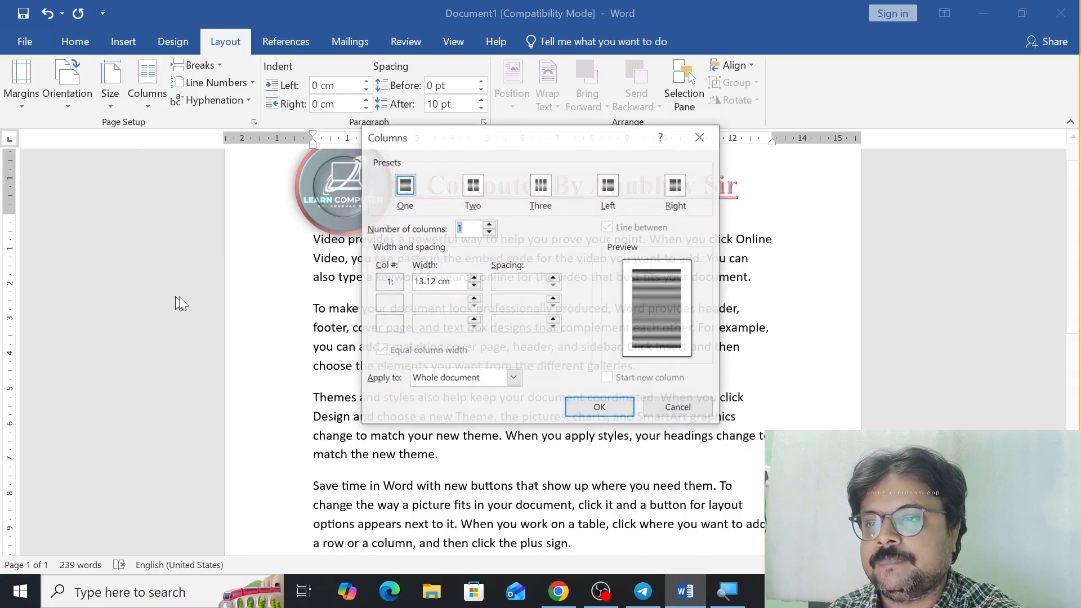
{"action": "left_click", "coordinate": [489, 225]}
{"action": "left_click", "coordinate": [489, 225]}
{"action": "left_click", "coordinate": [489, 225]}
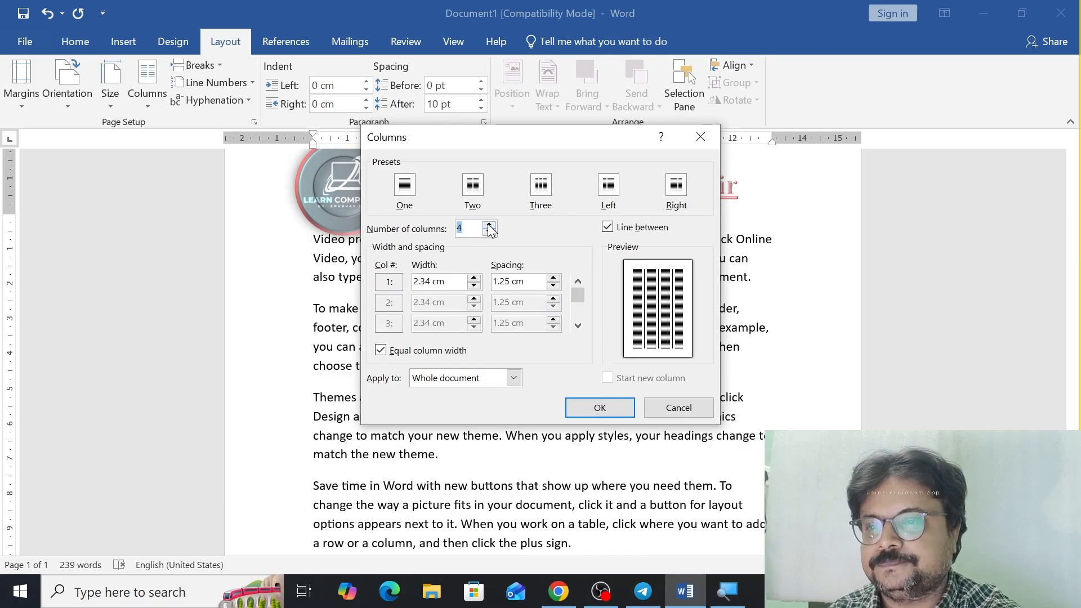
{"action": "left_click", "coordinate": [489, 226]}
{"action": "left_click", "coordinate": [586, 417]}
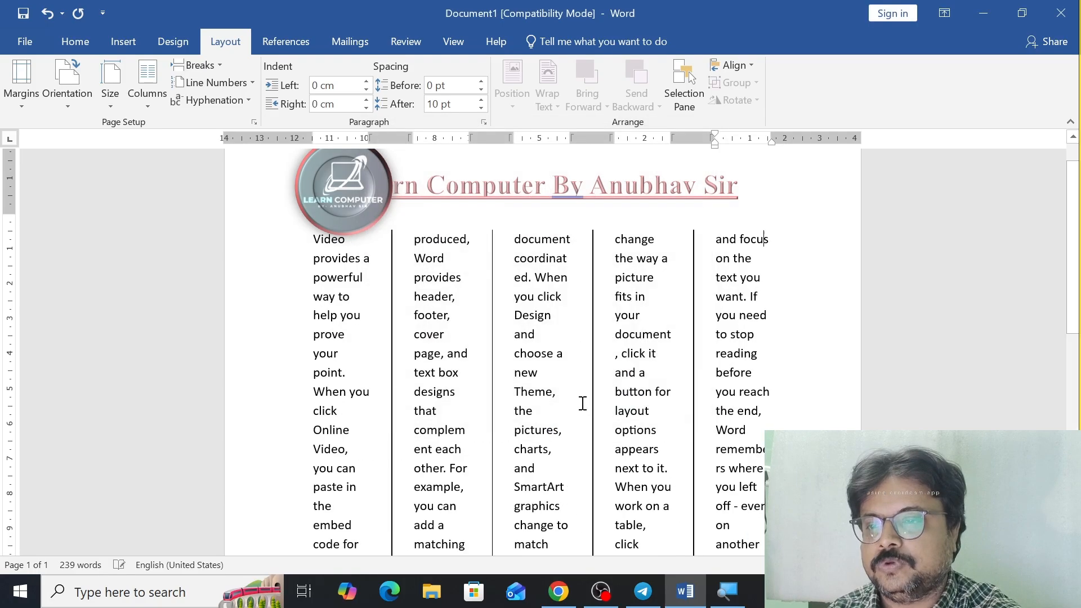
Step: Insert a column break before the "To make your document look professionally produced" paragraph in the first column
{"action": "scroll", "coordinate": [484, 259], "scroll_direction": "down", "scroll_amount": 8}
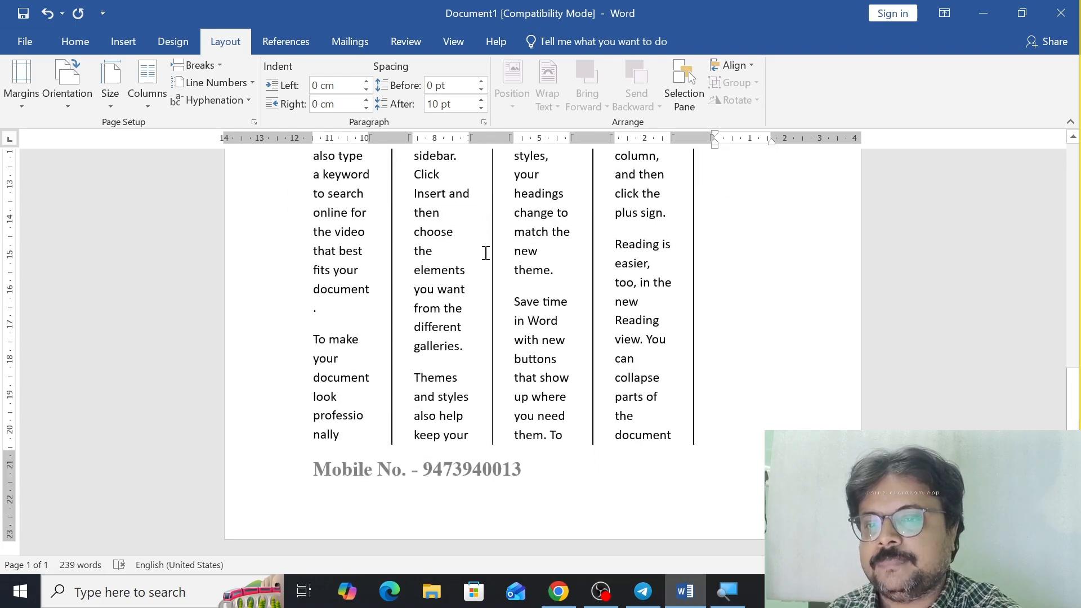
{"action": "scroll", "coordinate": [488, 248], "scroll_direction": "up", "scroll_amount": 3}
{"action": "scroll", "coordinate": [489, 249], "scroll_direction": "up", "scroll_amount": 6}
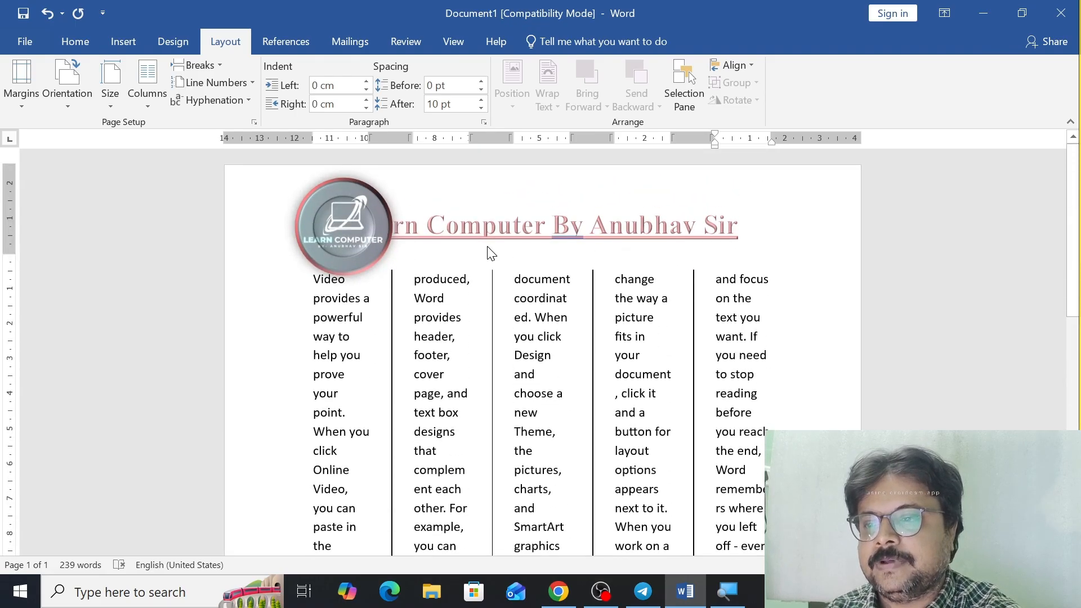
{"action": "scroll", "coordinate": [489, 247], "scroll_direction": "down", "scroll_amount": 2}
{"action": "scroll", "coordinate": [489, 246], "scroll_direction": "down", "scroll_amount": 5}
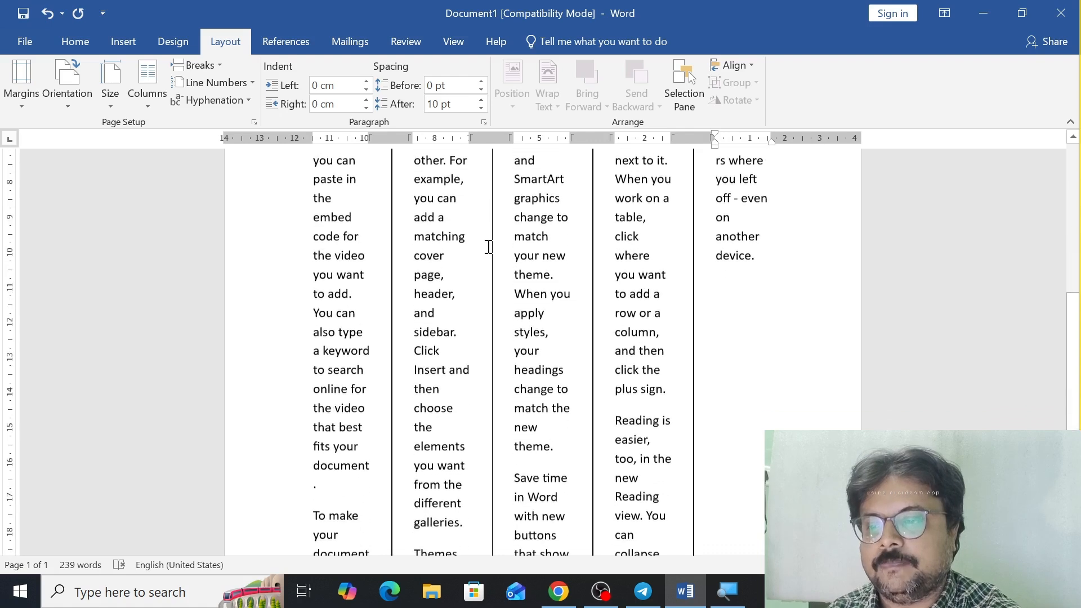
{"action": "scroll", "coordinate": [489, 247], "scroll_direction": "down", "scroll_amount": 2}
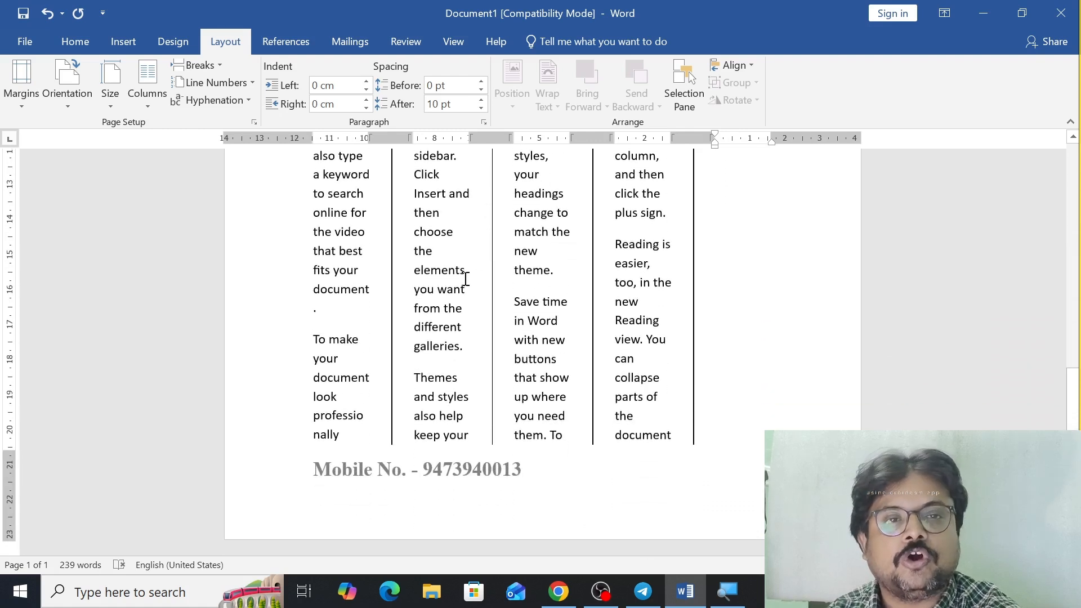
{"action": "left_click", "coordinate": [314, 339]}
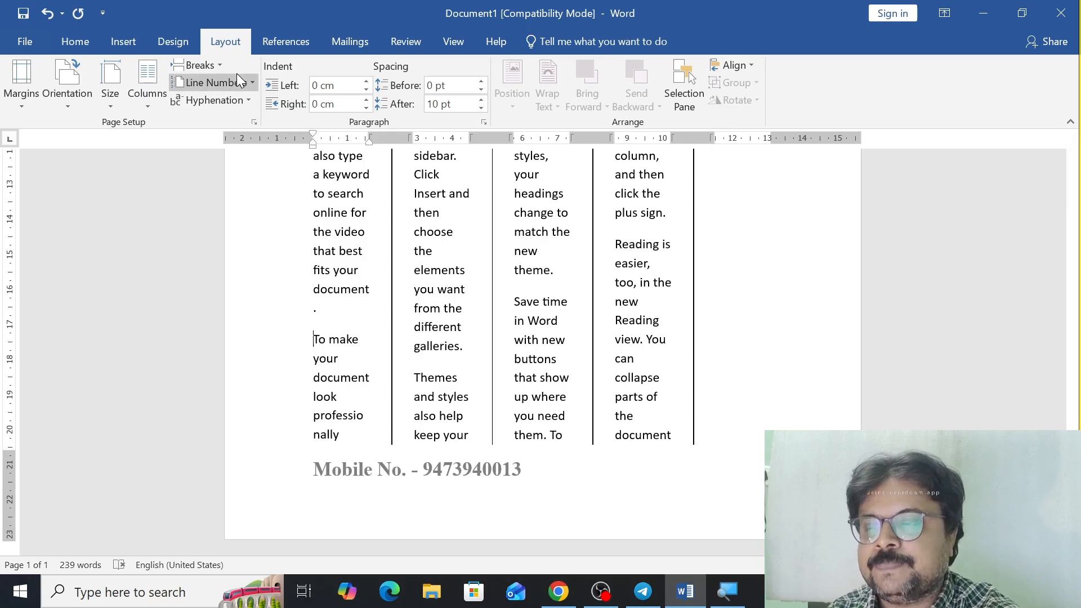
{"action": "left_click", "coordinate": [220, 65]}
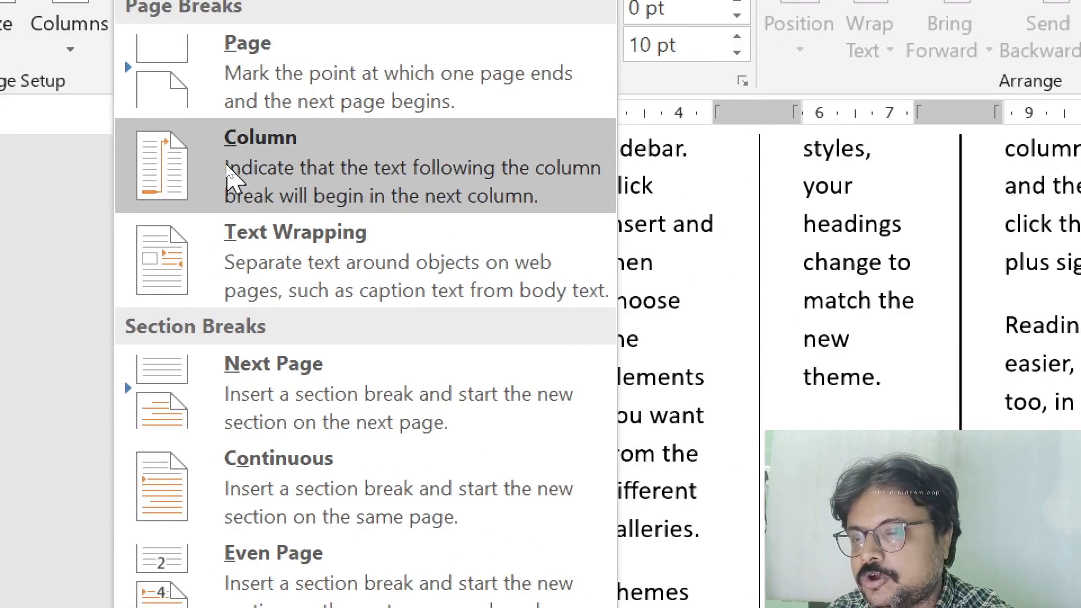
{"action": "left_click", "coordinate": [226, 165]}
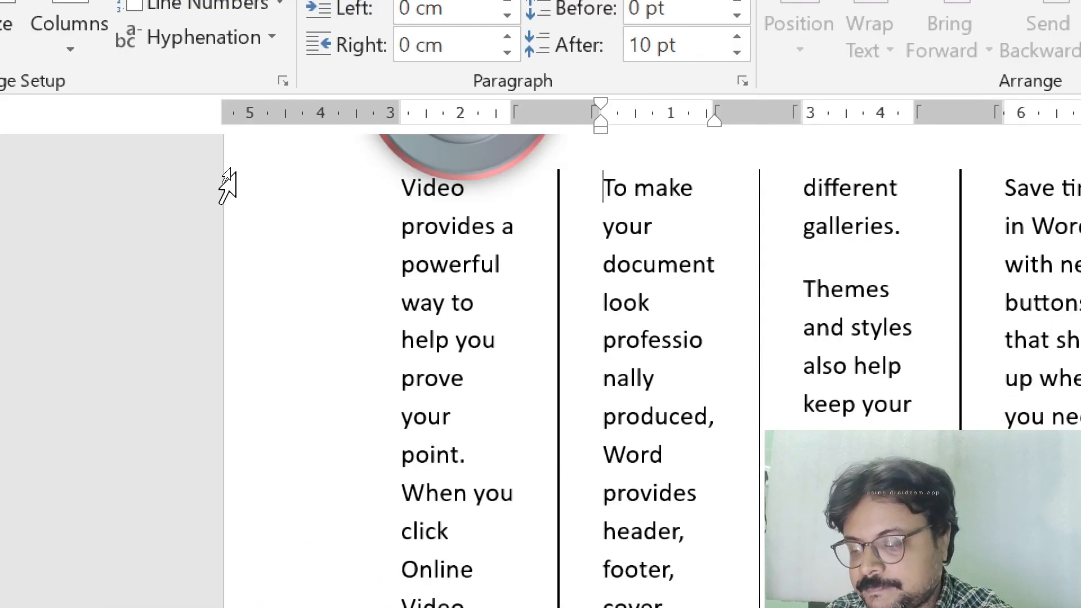
Step: Insert a column break before the "Themes and styles" paragraph in the third column
{"action": "scroll", "coordinate": [226, 186], "scroll_direction": "down", "scroll_amount": 10}
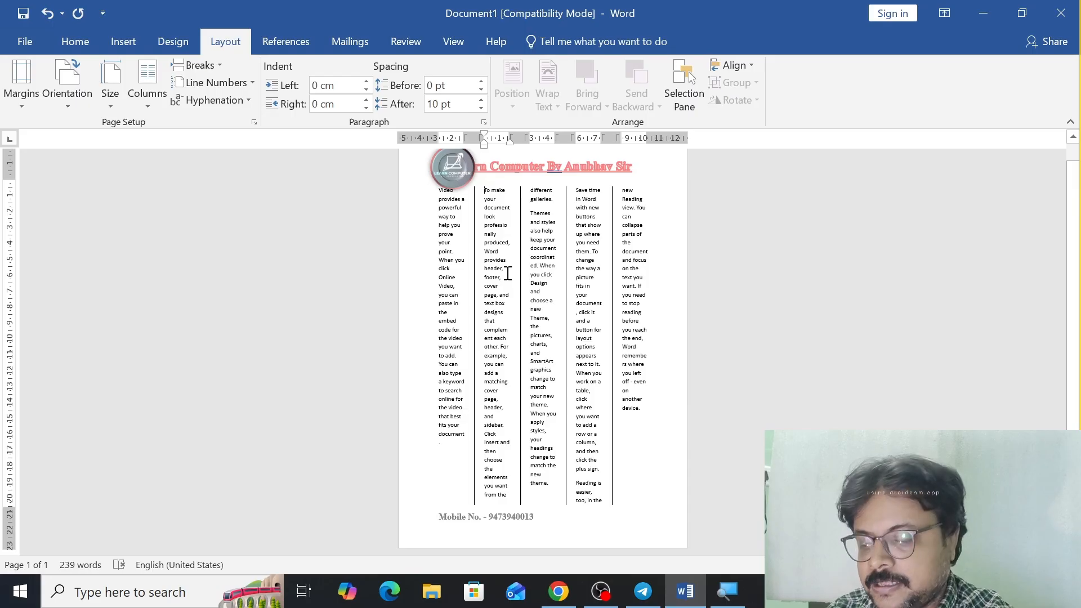
{"action": "scroll", "coordinate": [508, 273], "scroll_direction": "up", "scroll_amount": 9}
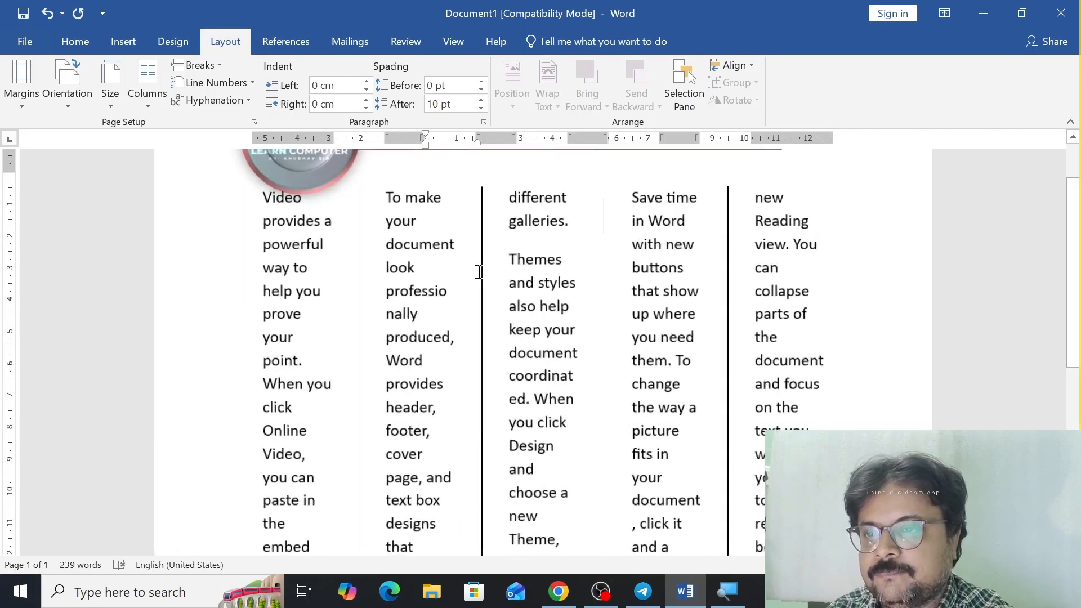
{"action": "scroll", "coordinate": [478, 271], "scroll_direction": "up", "scroll_amount": 1}
{"action": "scroll", "coordinate": [440, 271], "scroll_direction": "down", "scroll_amount": 10}
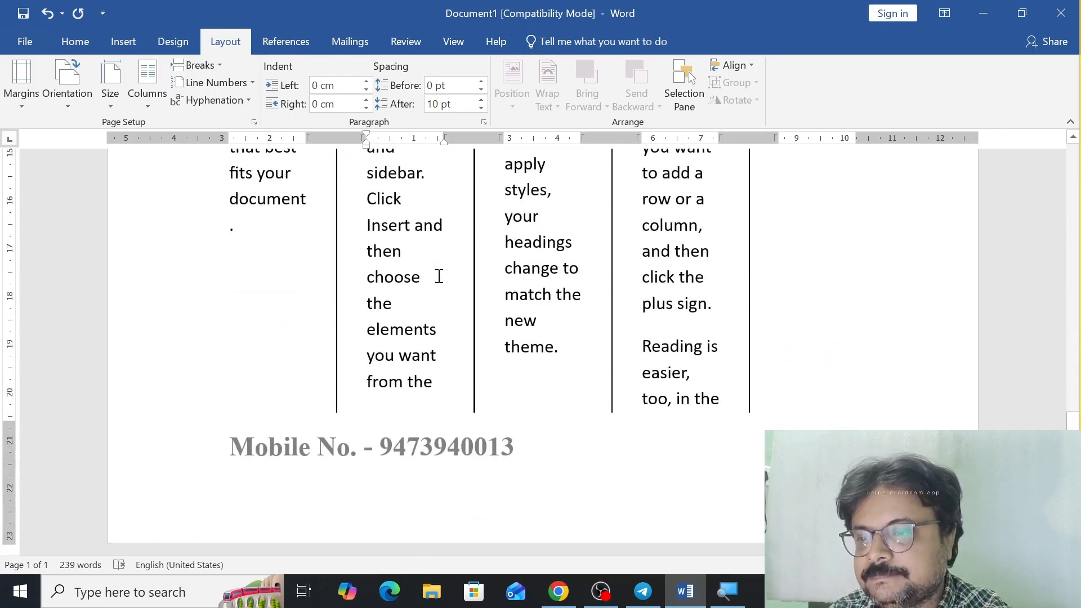
{"action": "scroll", "coordinate": [439, 276], "scroll_direction": "up", "scroll_amount": 10}
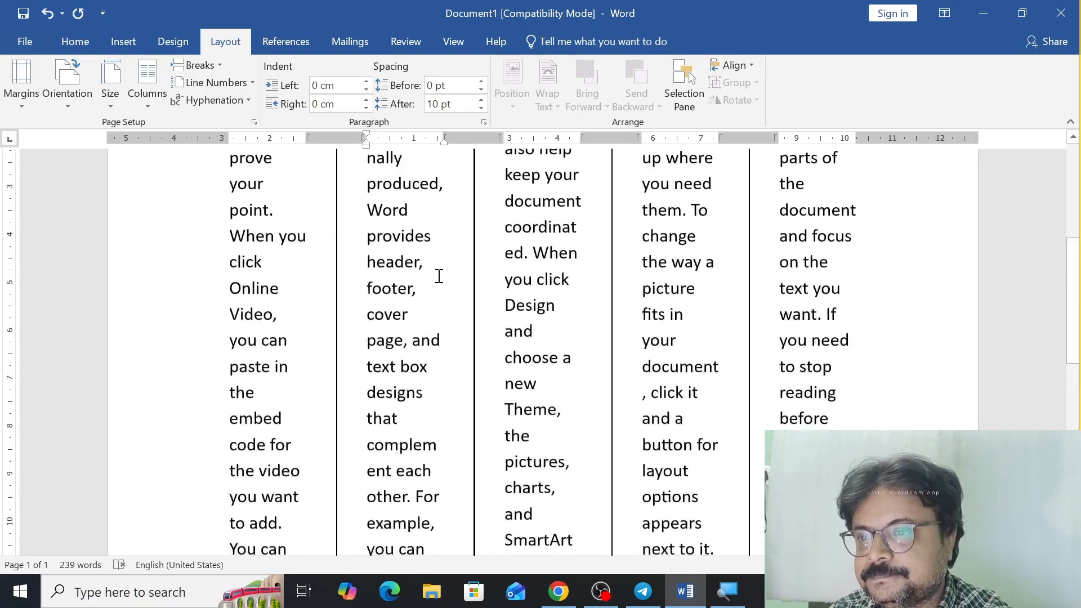
{"action": "scroll", "coordinate": [439, 276], "scroll_direction": "up", "scroll_amount": 1}
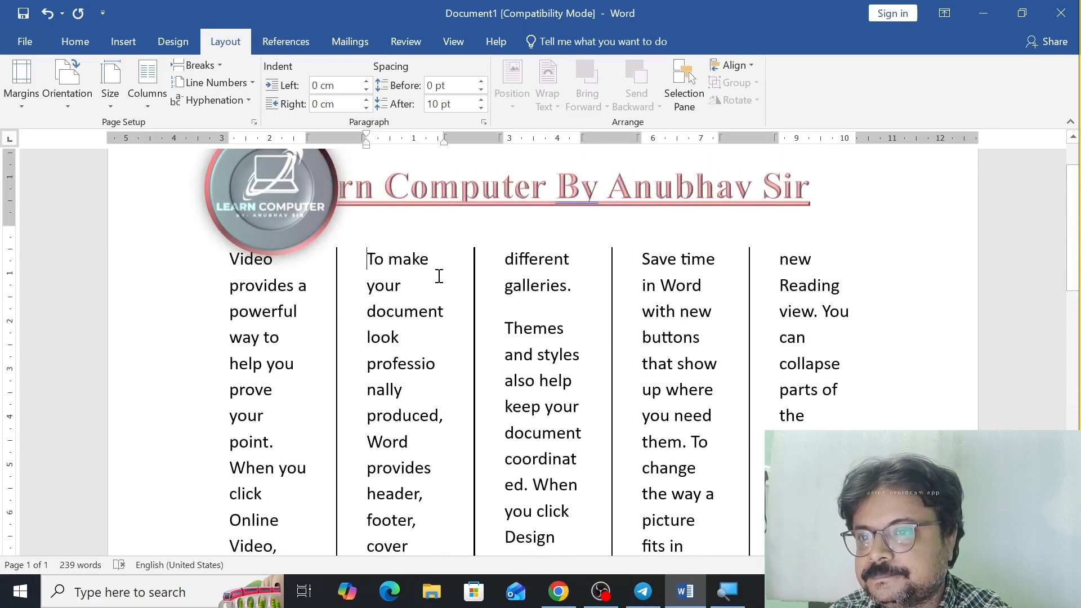
{"action": "left_click", "coordinate": [501, 328]}
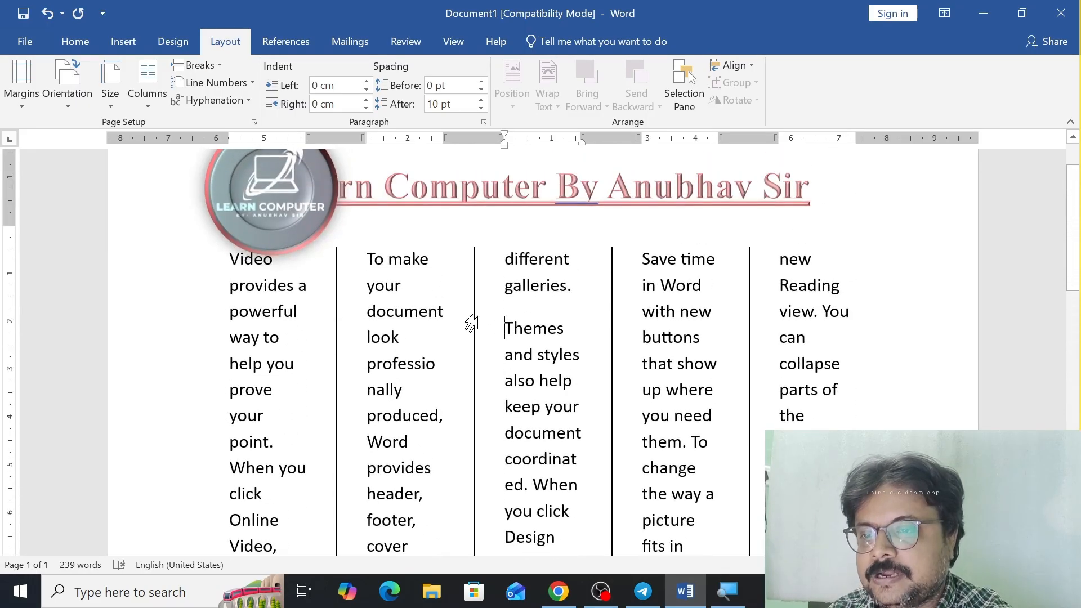
{"action": "left_click", "coordinate": [221, 69]}
{"action": "left_click", "coordinate": [237, 154]}
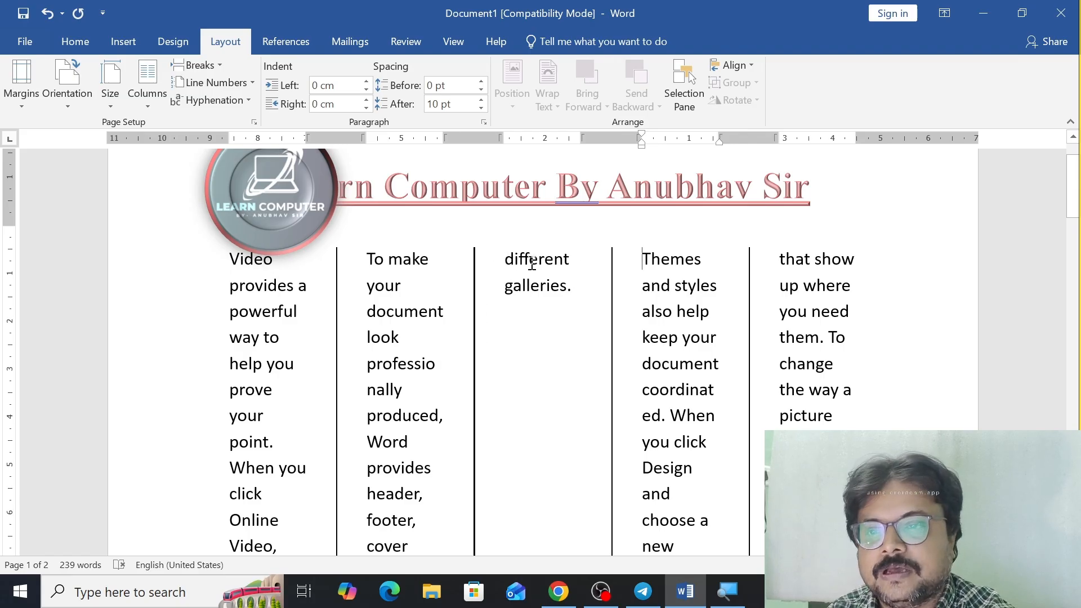
Step: Delete the leftover words "different galleries." that stand alone in the third column
{"action": "left_click_drag", "start_coordinate": [507, 256], "coordinate": [569, 289]}
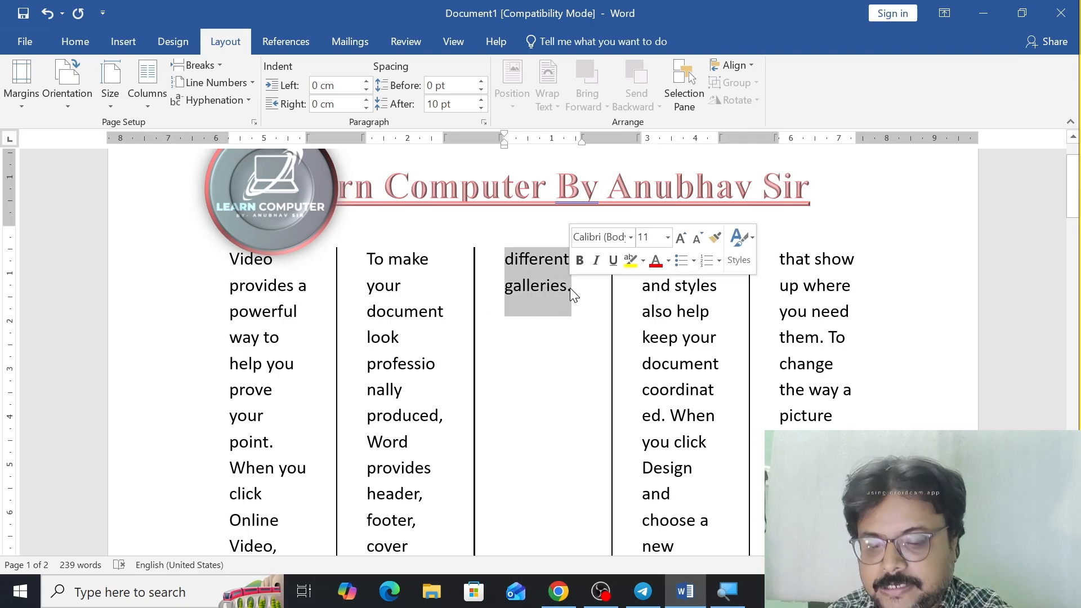
{"action": "key", "text": "Delete"}
{"action": "scroll", "coordinate": [562, 289], "scroll_direction": "down", "scroll_amount": 8}
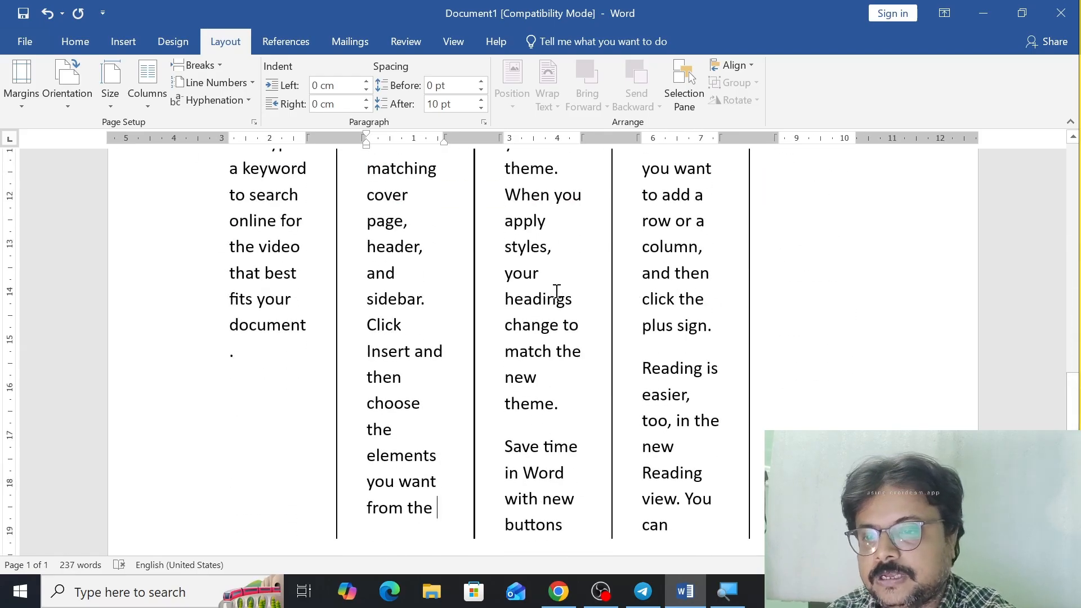
{"action": "scroll", "coordinate": [558, 290], "scroll_direction": "up", "scroll_amount": 4}
{"action": "scroll", "coordinate": [556, 291], "scroll_direction": "up", "scroll_amount": 4}
Step: Insert a column break before the "Save time in Word" paragraph near the end of the third column
{"action": "scroll", "coordinate": [556, 291], "scroll_direction": "down", "scroll_amount": 9}
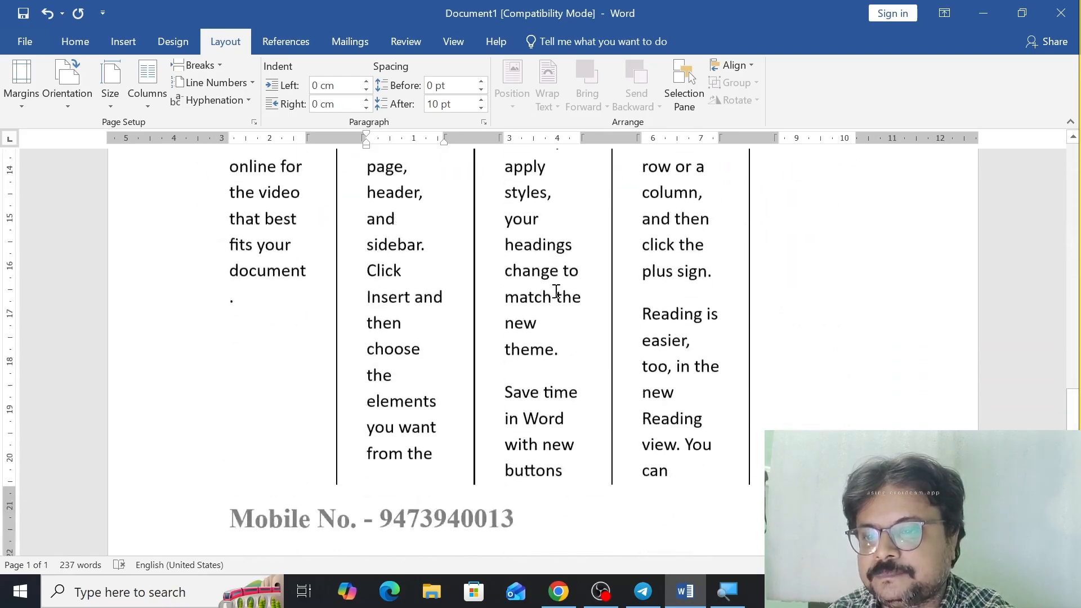
{"action": "left_click", "coordinate": [504, 387]}
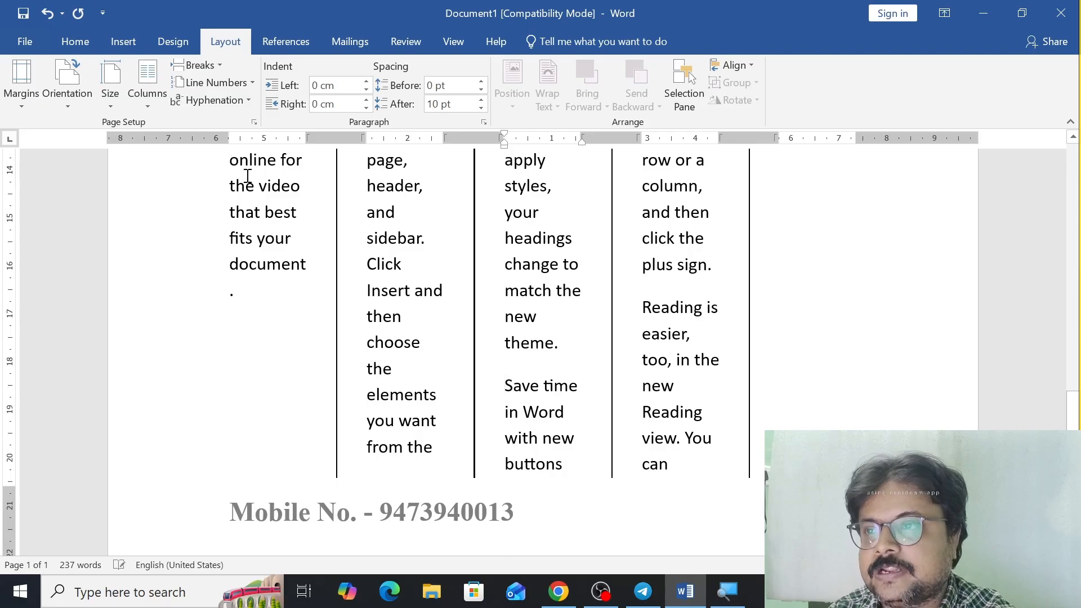
{"action": "left_click", "coordinate": [197, 65]}
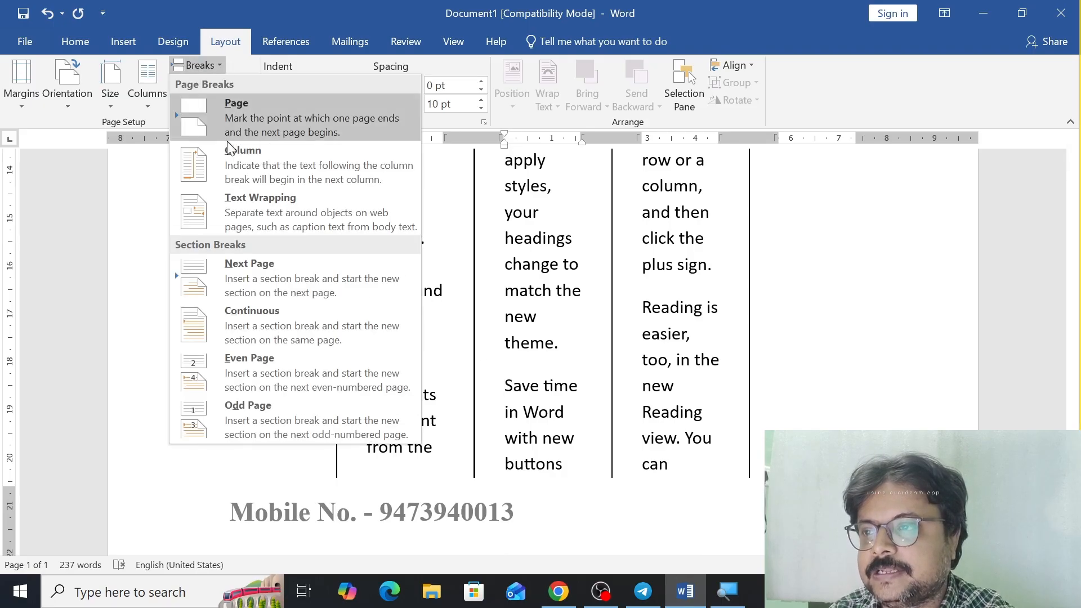
{"action": "left_click", "coordinate": [228, 149]}
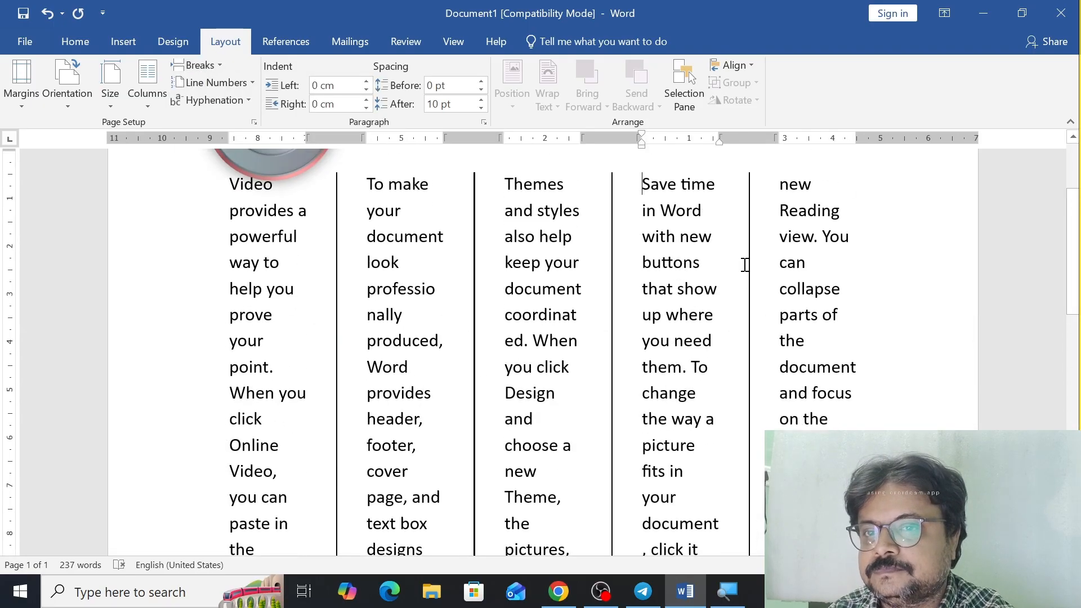
Step: Insert a column break before the "Reading is easier" paragraph near the end of the fourth column
{"action": "scroll", "coordinate": [745, 265], "scroll_direction": "down", "scroll_amount": 10}
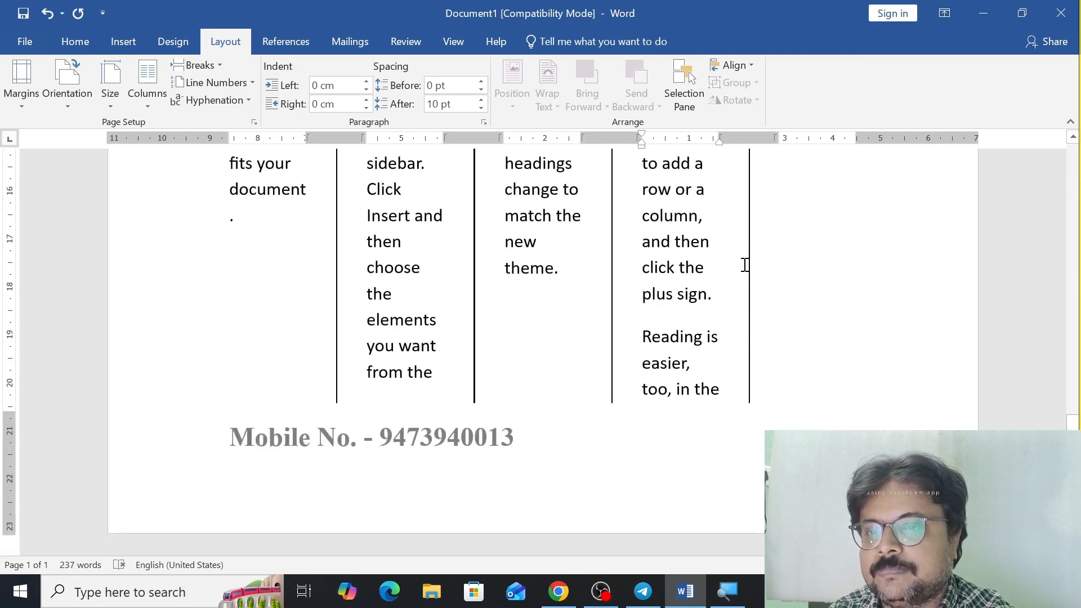
{"action": "scroll", "coordinate": [745, 265], "scroll_direction": "up", "scroll_amount": 4}
{"action": "scroll", "coordinate": [732, 298], "scroll_direction": "down", "scroll_amount": 4}
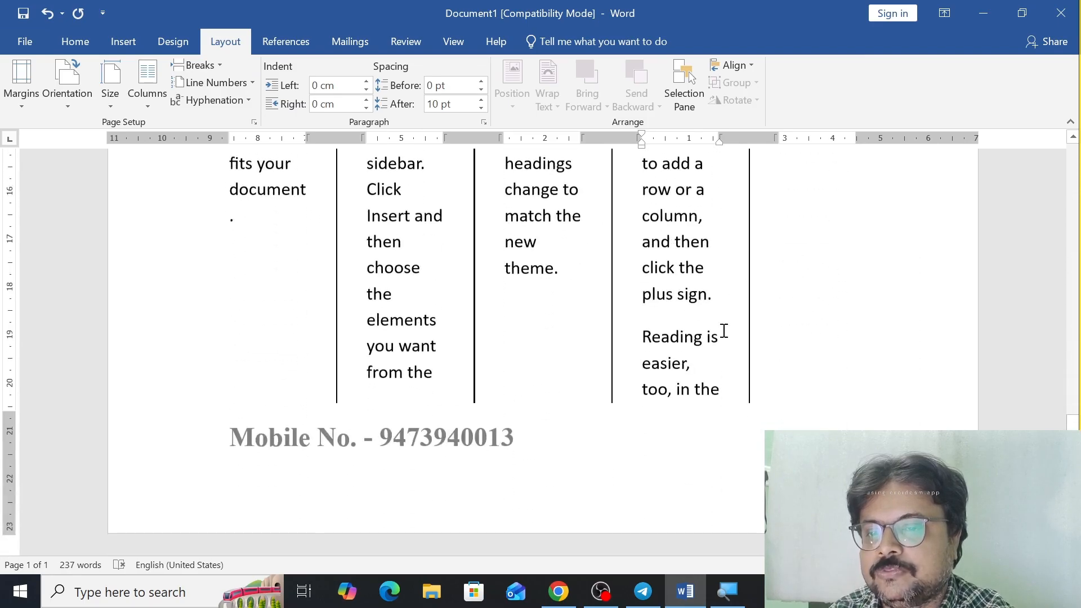
{"action": "left_click", "coordinate": [643, 337]}
{"action": "left_click", "coordinate": [221, 70]}
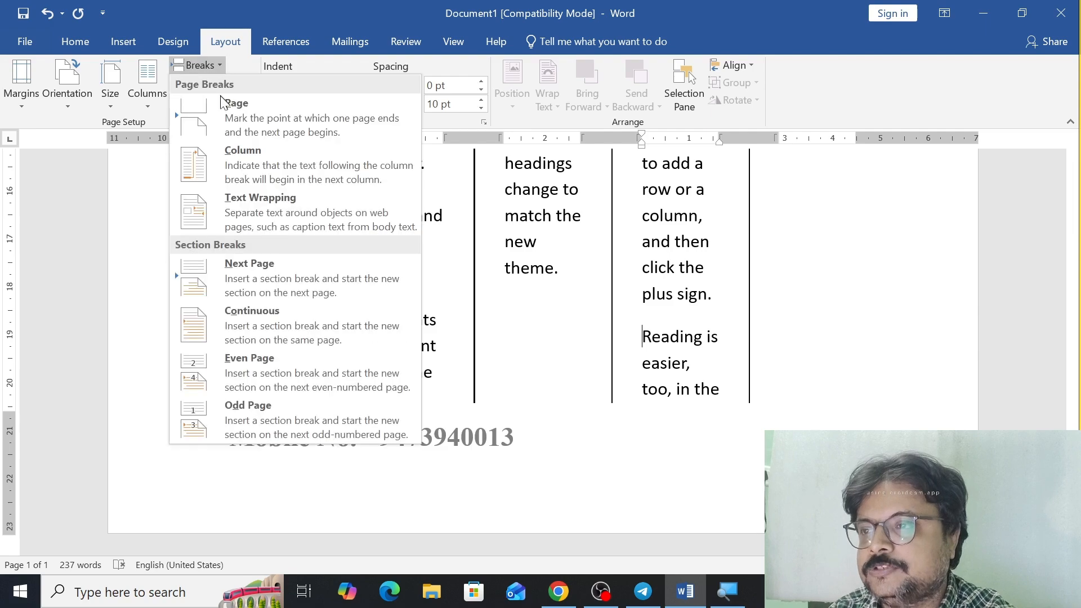
{"action": "left_click", "coordinate": [225, 155]}
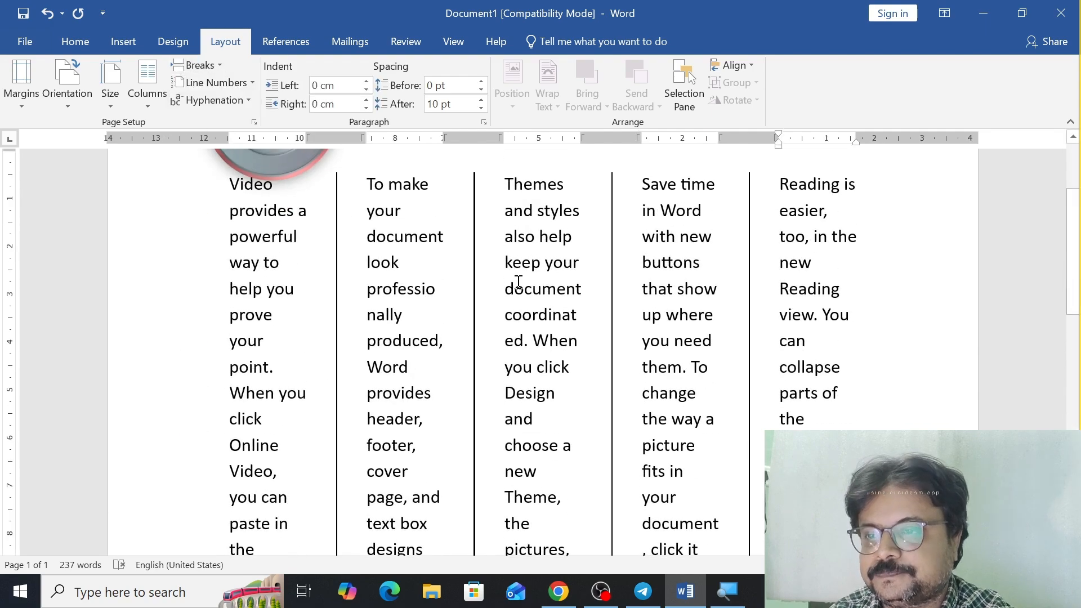
Step: Examine the whole page, checking where the text of each of the five columns starts
{"action": "scroll", "coordinate": [518, 281], "scroll_direction": "down", "scroll_amount": 10}
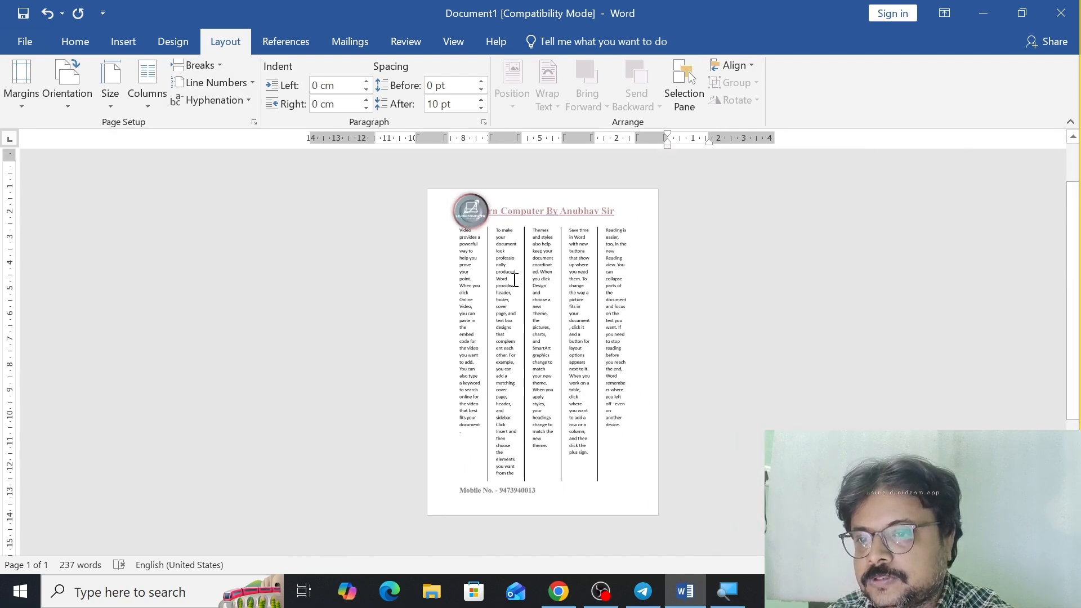
{"action": "left_click", "coordinate": [460, 259]}
{"action": "left_click", "coordinate": [519, 281]}
{"action": "left_click", "coordinate": [541, 283]}
{"action": "left_click", "coordinate": [594, 294]}
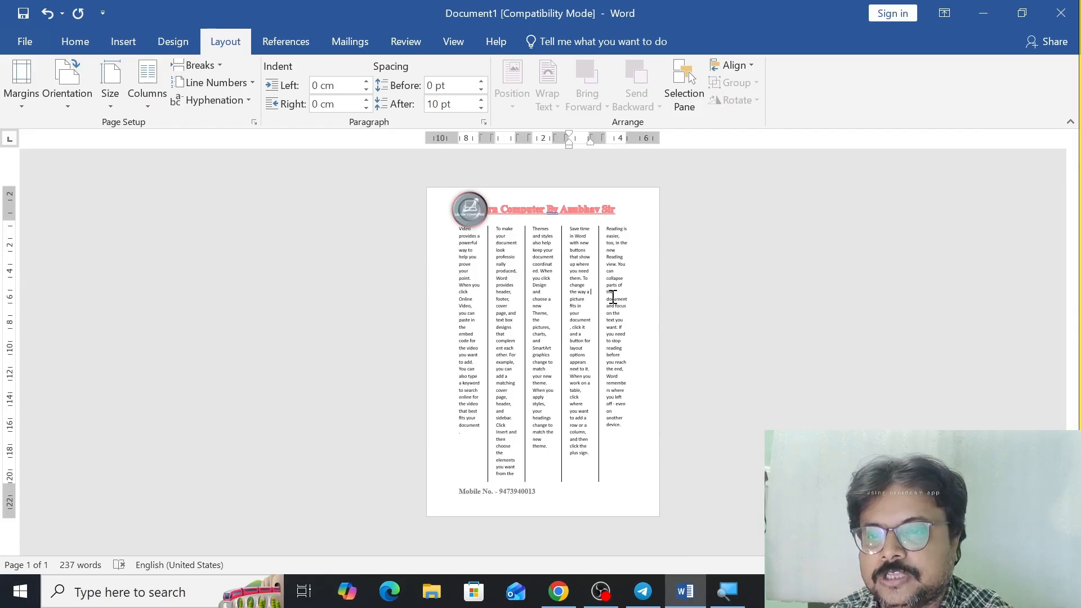
{"action": "left_click", "coordinate": [612, 298]}
{"action": "scroll", "coordinate": [547, 285], "scroll_direction": "up", "scroll_amount": 10}
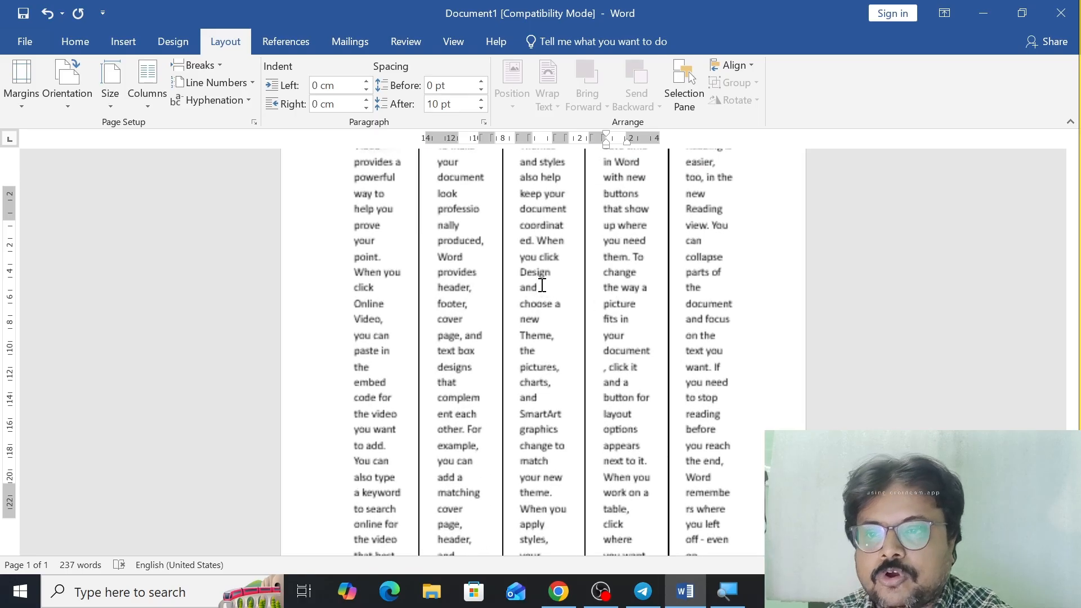
{"action": "scroll", "coordinate": [542, 285], "scroll_direction": "up", "scroll_amount": 3}
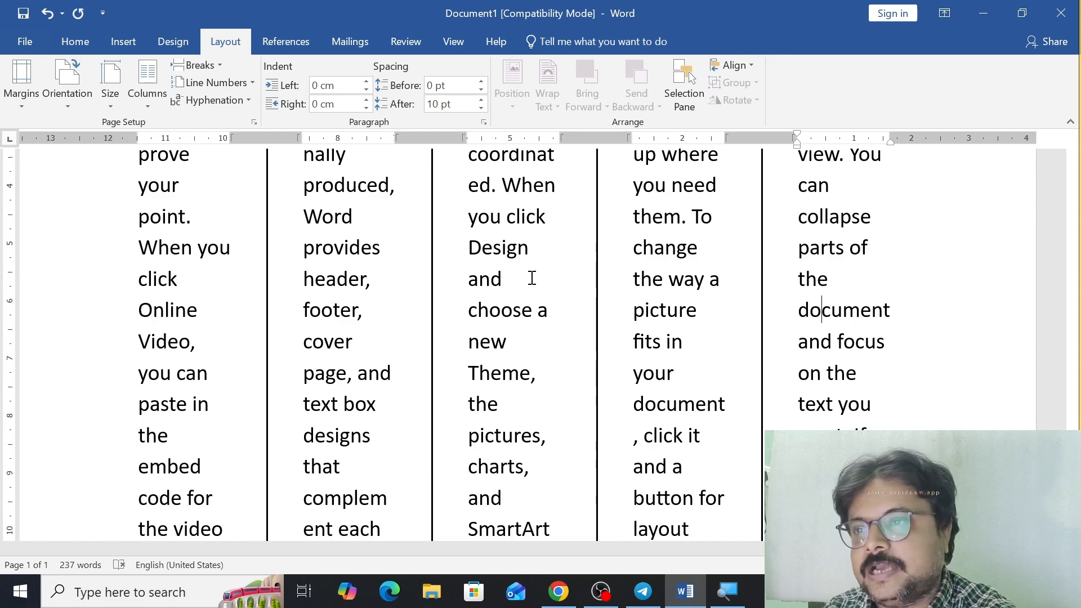
Step: Return the document's body text to a single-column layout
{"action": "left_click", "coordinate": [141, 98]}
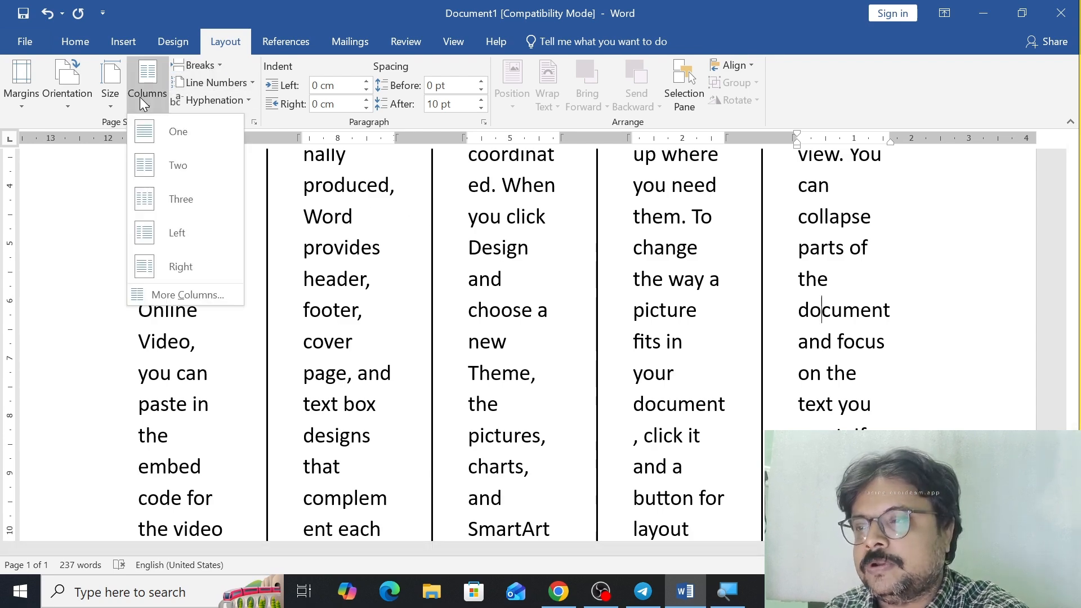
{"action": "left_click", "coordinate": [169, 132]}
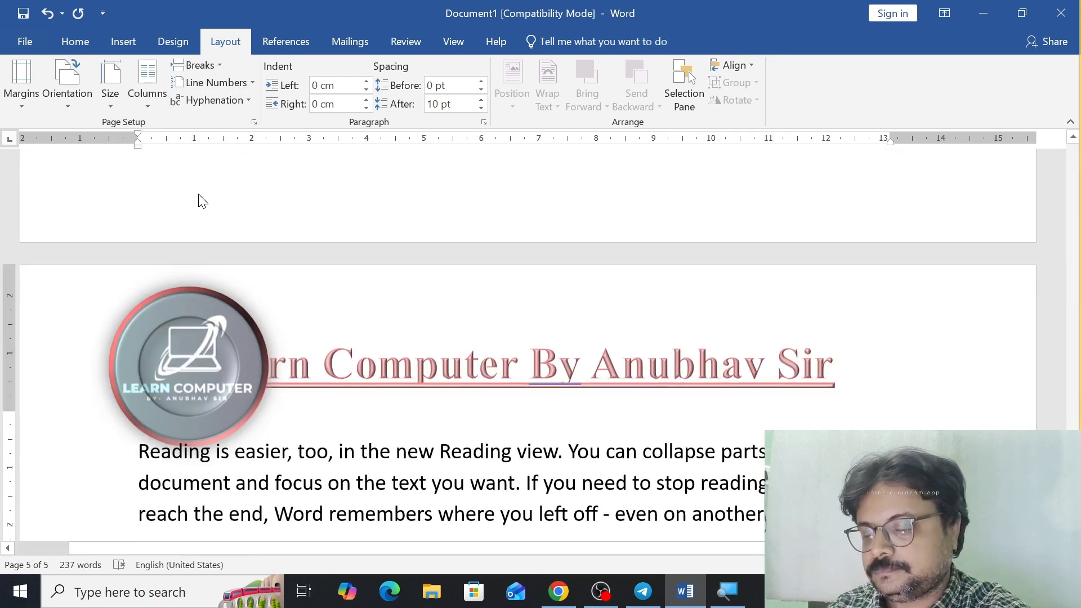
Step: Undo the column breaks and multi-column layout to restore the longer single-column sample text
{"action": "scroll", "coordinate": [203, 201], "scroll_direction": "down", "scroll_amount": 4}
{"action": "scroll", "coordinate": [203, 201], "scroll_direction": "down", "scroll_amount": 3}
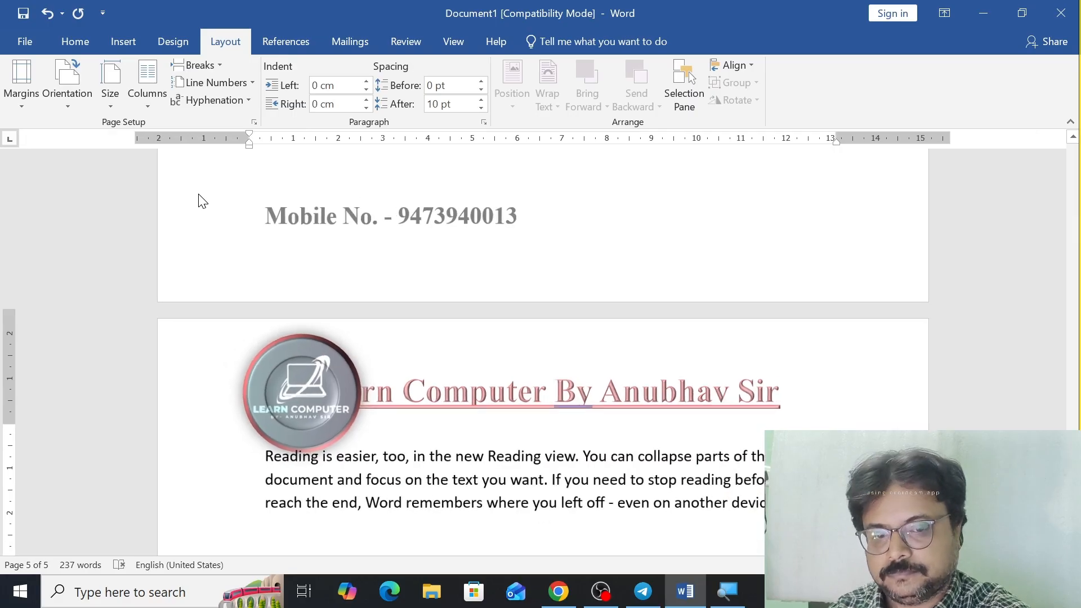
{"action": "scroll", "coordinate": [197, 197], "scroll_direction": "down", "scroll_amount": 1}
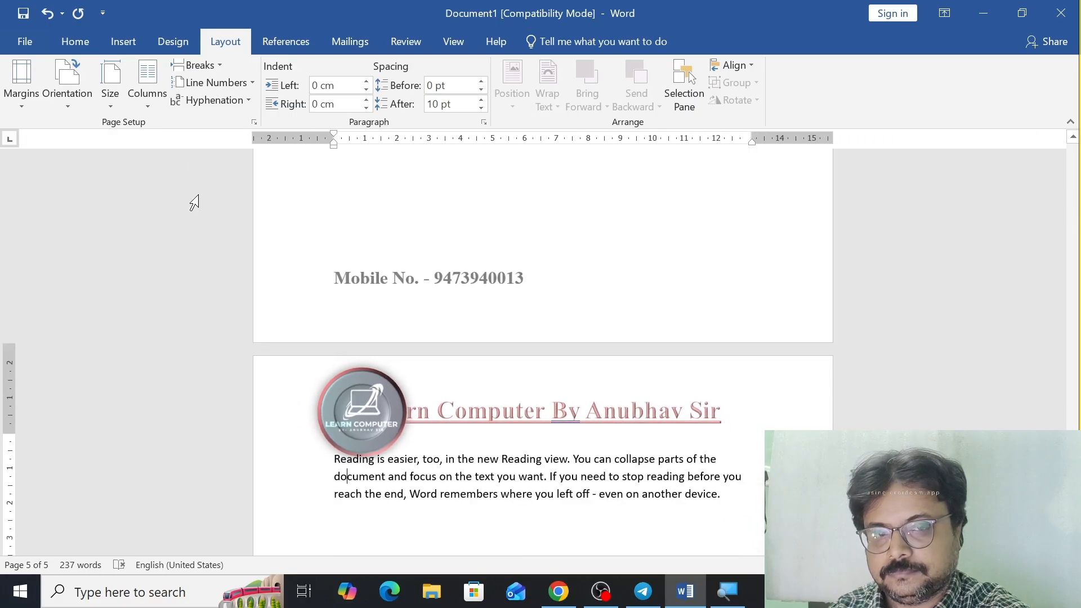
{"action": "scroll", "coordinate": [200, 191], "scroll_direction": "up", "scroll_amount": 8}
{"action": "scroll", "coordinate": [203, 193], "scroll_direction": "up", "scroll_amount": 10}
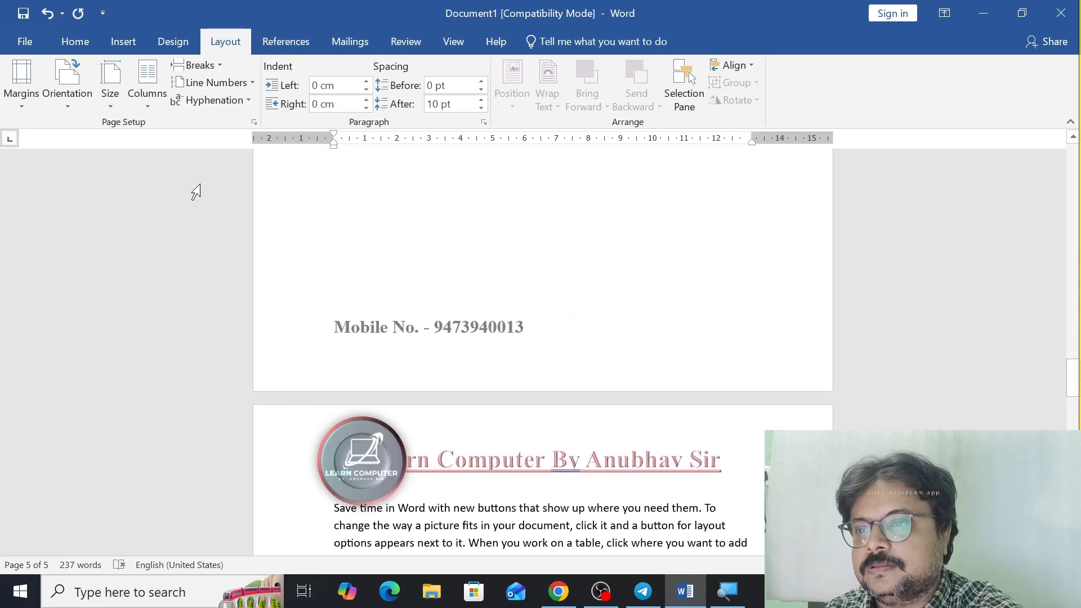
{"action": "scroll", "coordinate": [217, 212], "scroll_direction": "up", "scroll_amount": 10}
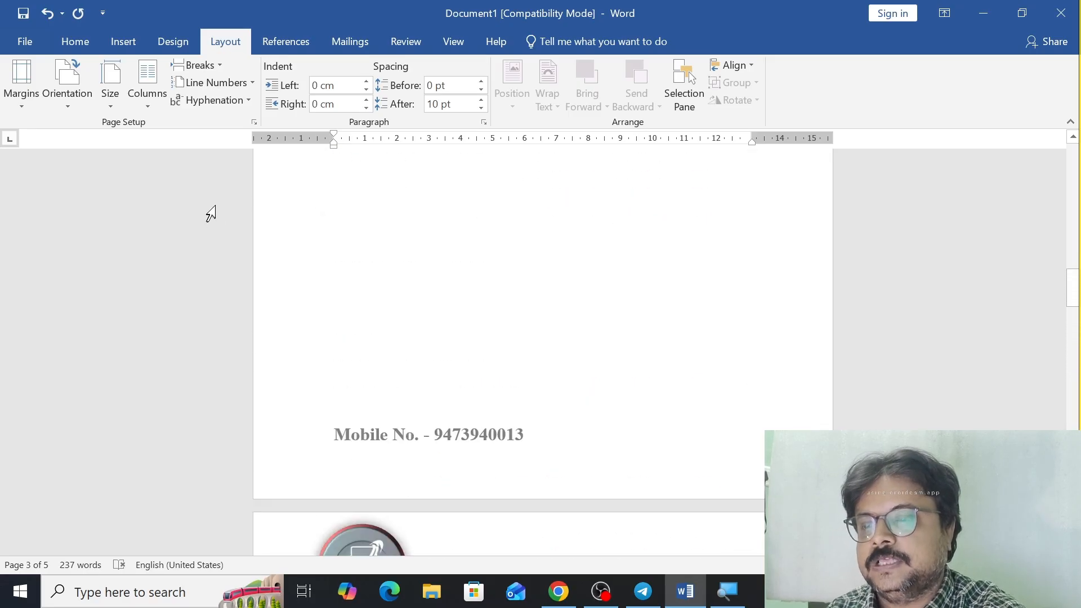
{"action": "scroll", "coordinate": [214, 209], "scroll_direction": "up", "scroll_amount": 5}
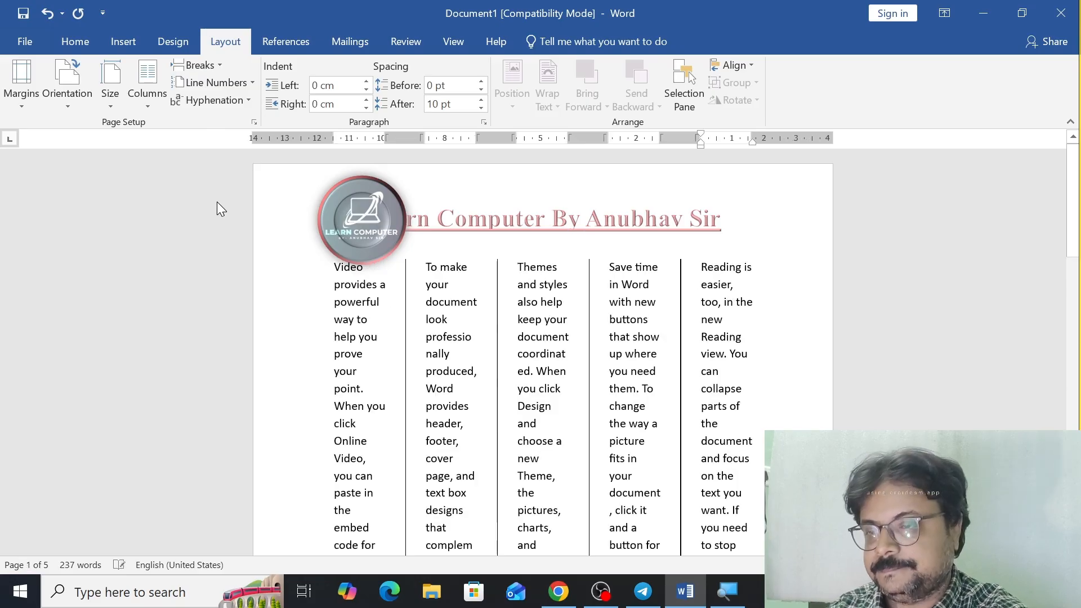
{"action": "scroll", "coordinate": [217, 201], "scroll_direction": "down", "scroll_amount": 10}
{"action": "key", "text": "ctrl+z"}
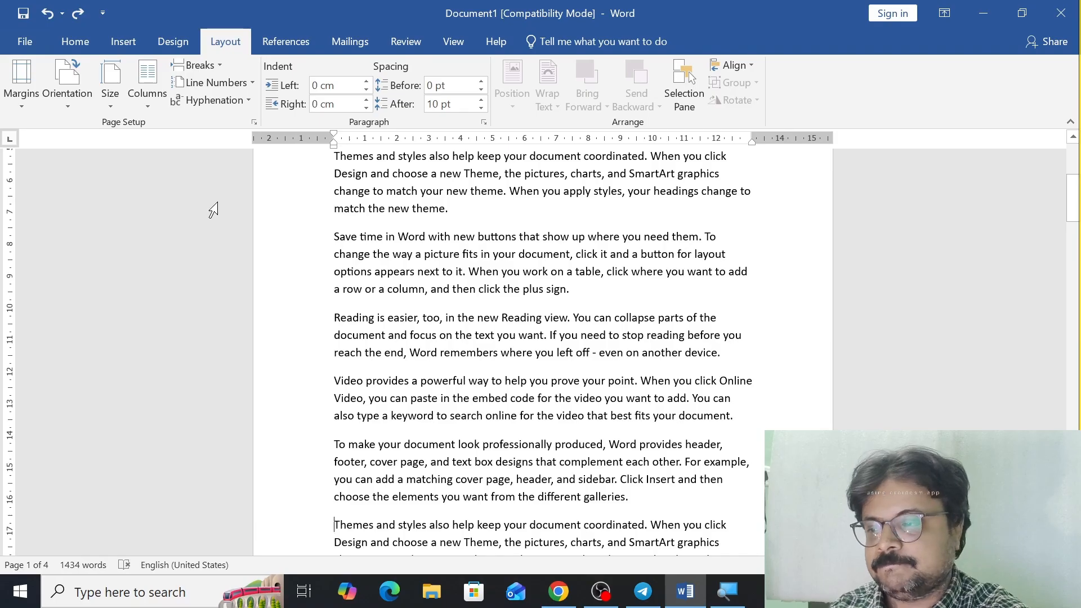
Step: Split the "Themes and styles" paragraph before "When you apply styles" and show the formatting marks
{"action": "left_click", "coordinate": [214, 64]}
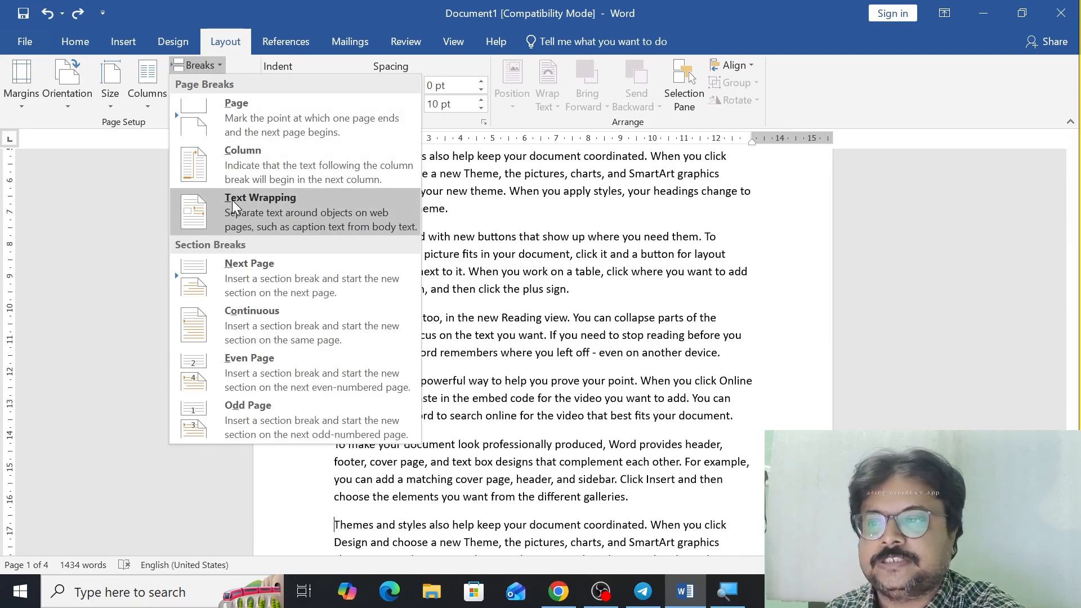
{"action": "left_click", "coordinate": [513, 240]}
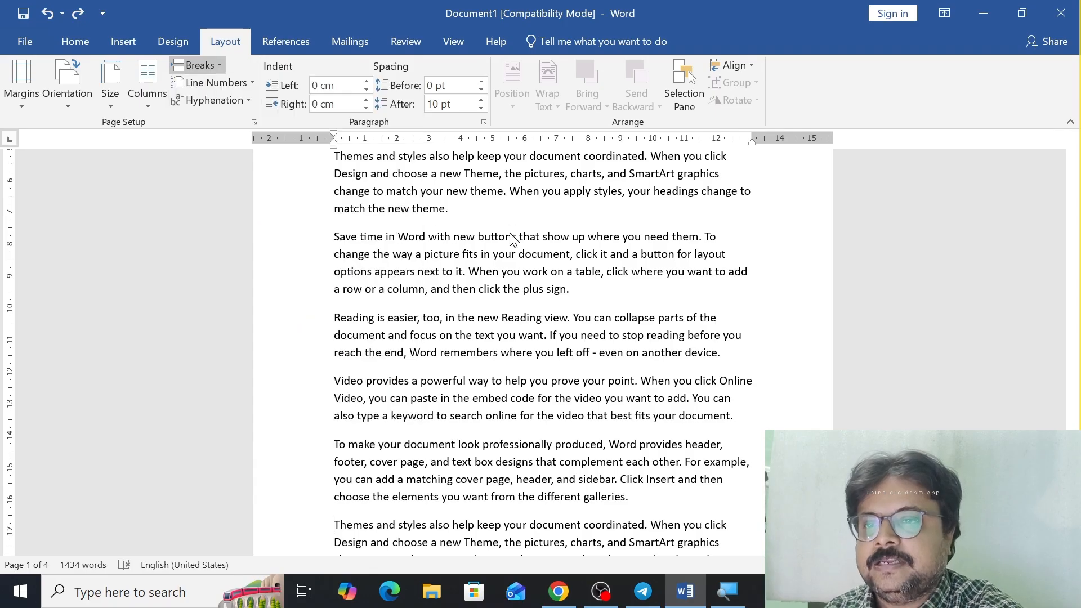
{"action": "left_click", "coordinate": [507, 192]}
{"action": "key", "text": "Return"}
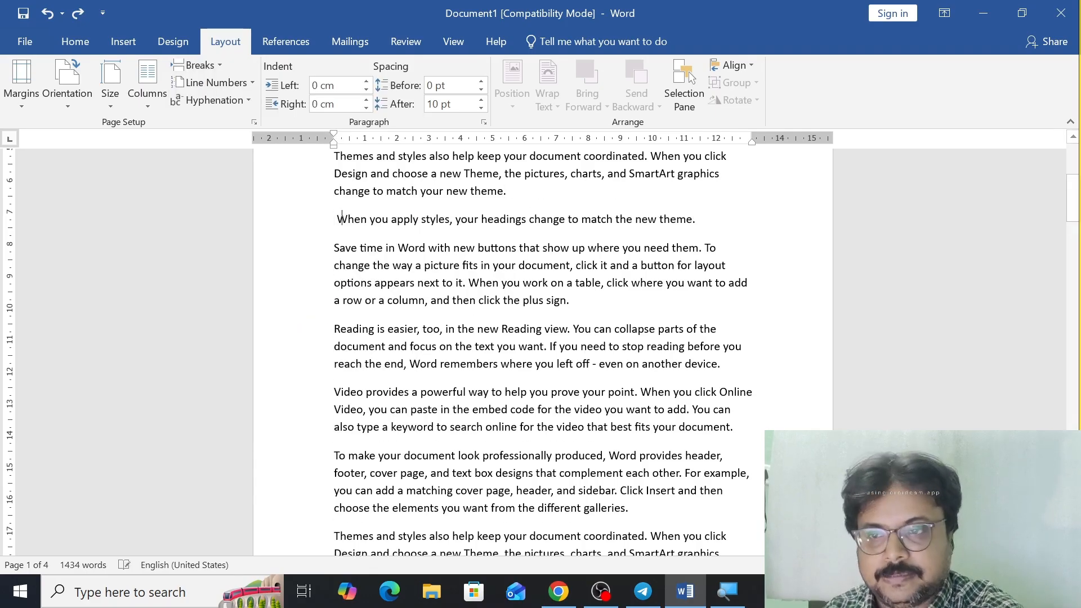
{"action": "left_click", "coordinate": [65, 42]}
{"action": "left_click", "coordinate": [473, 72]}
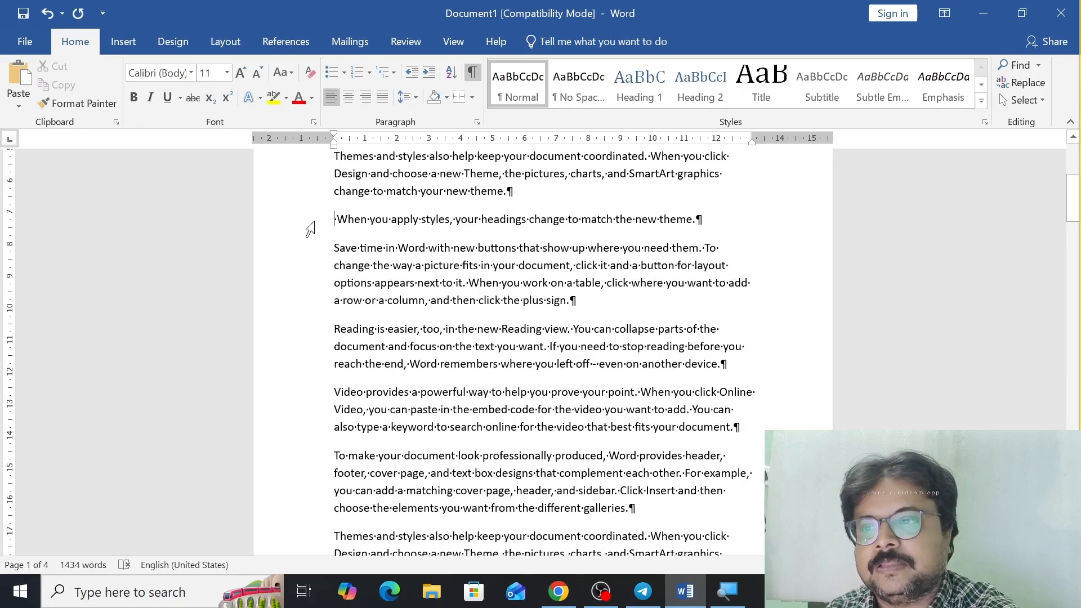
{"action": "left_click", "coordinate": [339, 220]}
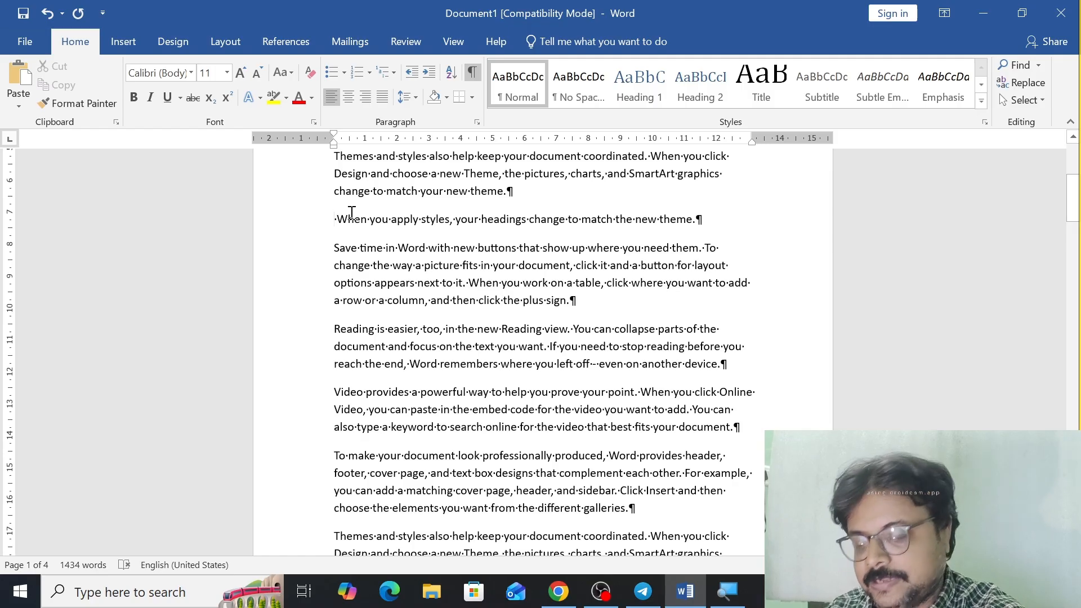
Step: Replace all of the body text with sample paragraphs generated by =rand()
{"action": "key", "text": "ctrl+a"}
{"action": "key", "text": "Delete"}
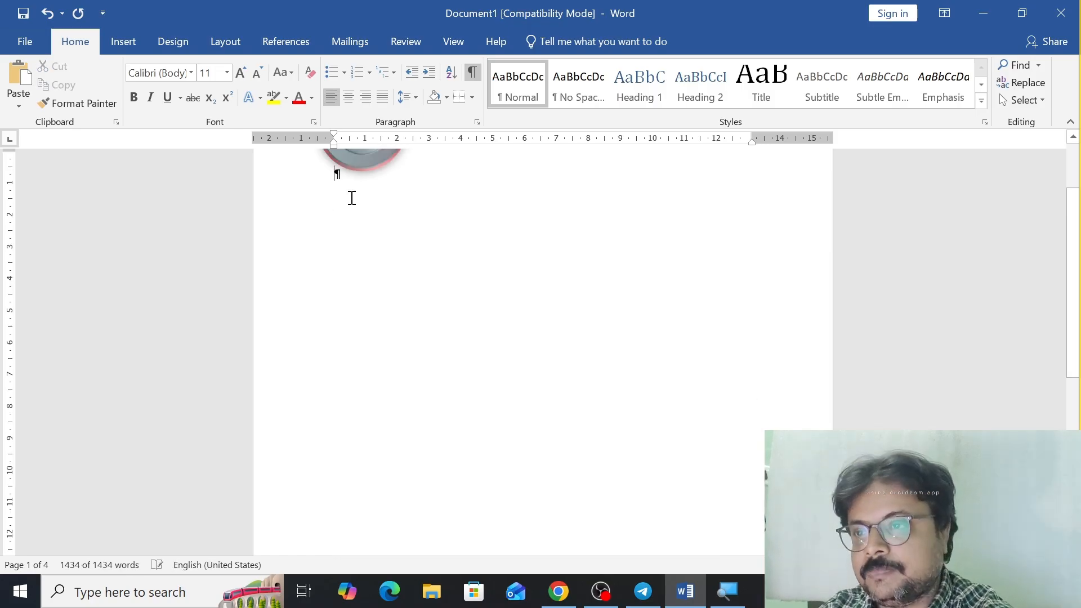
{"action": "type", "text": "=ra"}
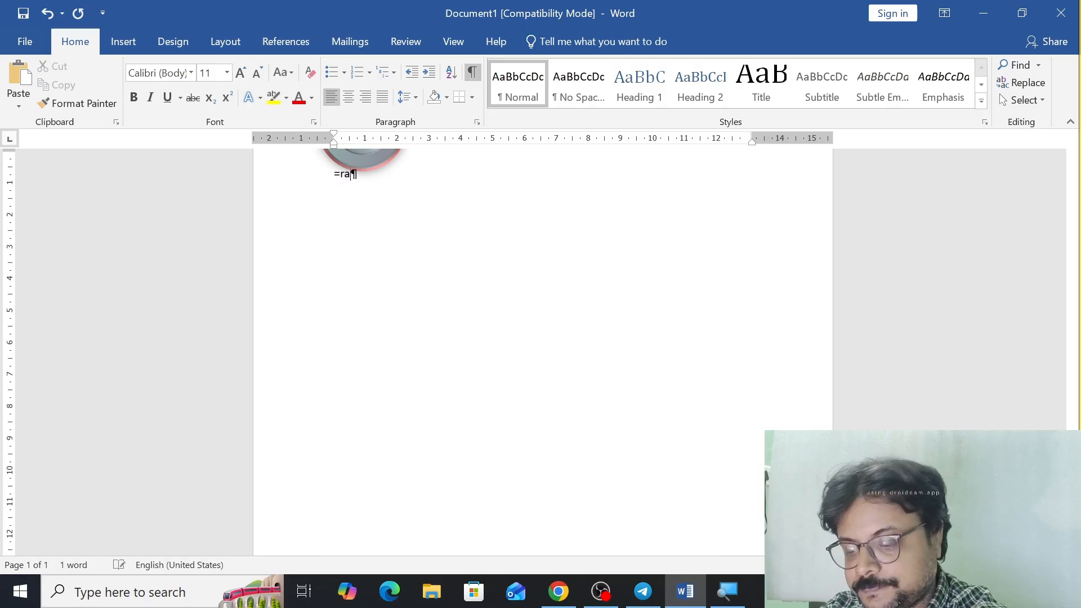
{"action": "type", "text": "nd()"}
{"action": "key", "text": "Return"}
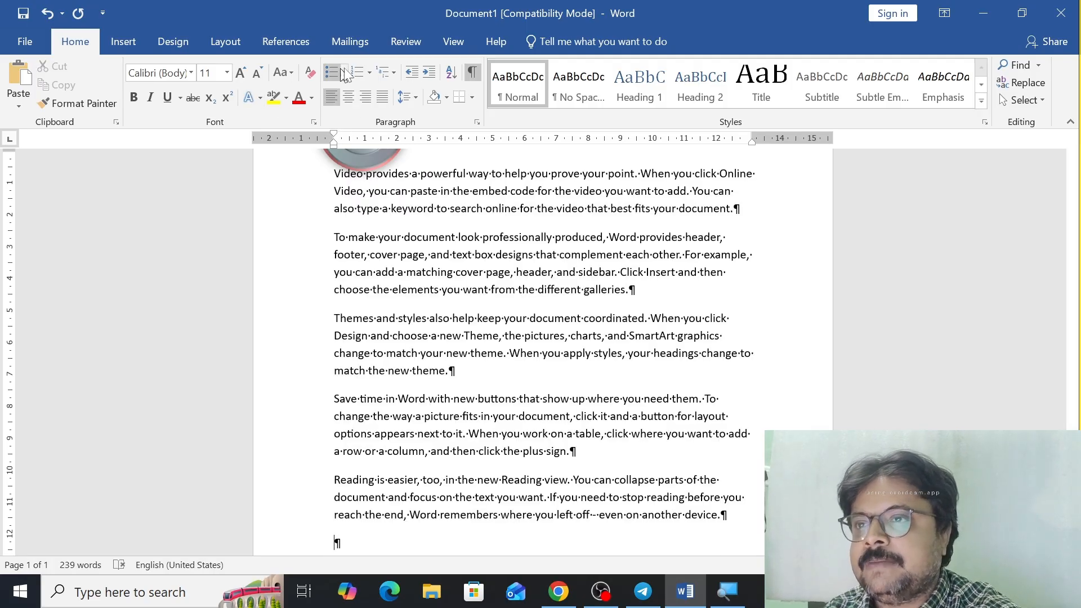
Step: Check the document's word count statistics, including the number of paragraphs
{"action": "left_click", "coordinate": [414, 45]}
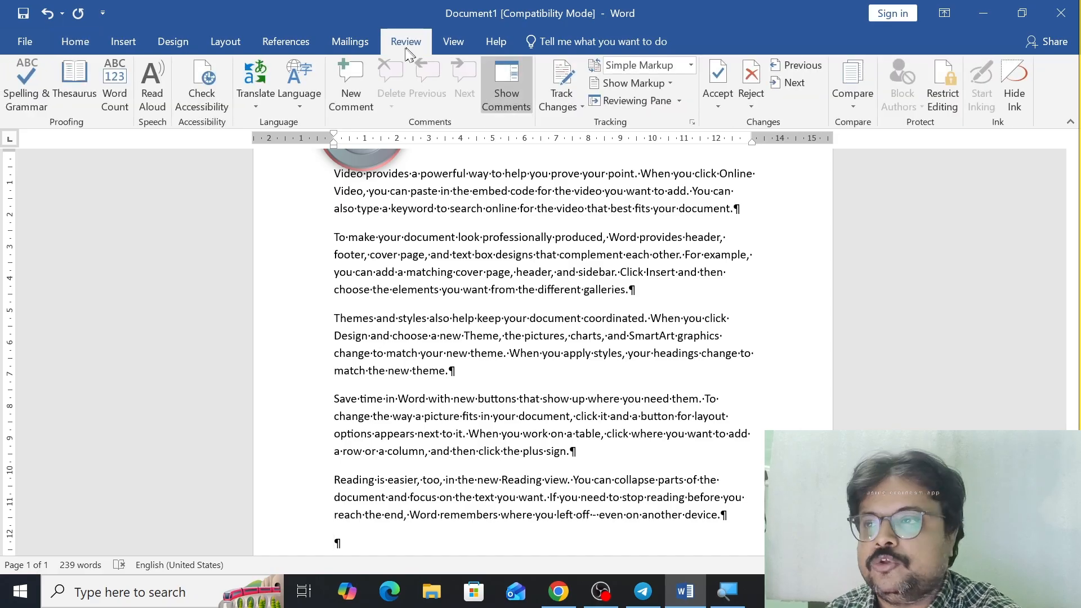
{"action": "left_click", "coordinate": [111, 103]}
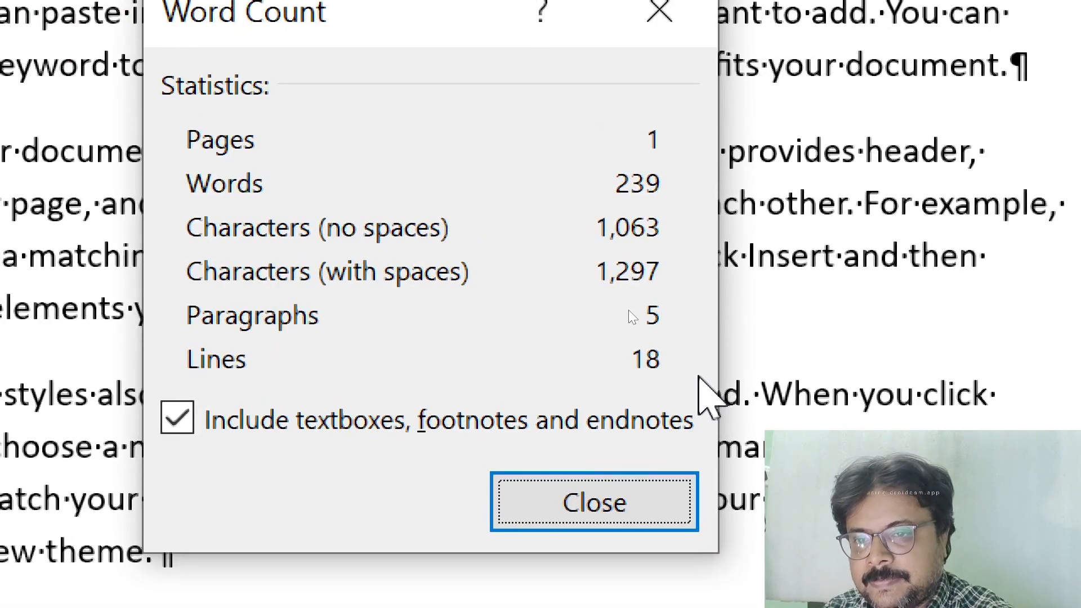
{"action": "left_click", "coordinate": [603, 513]}
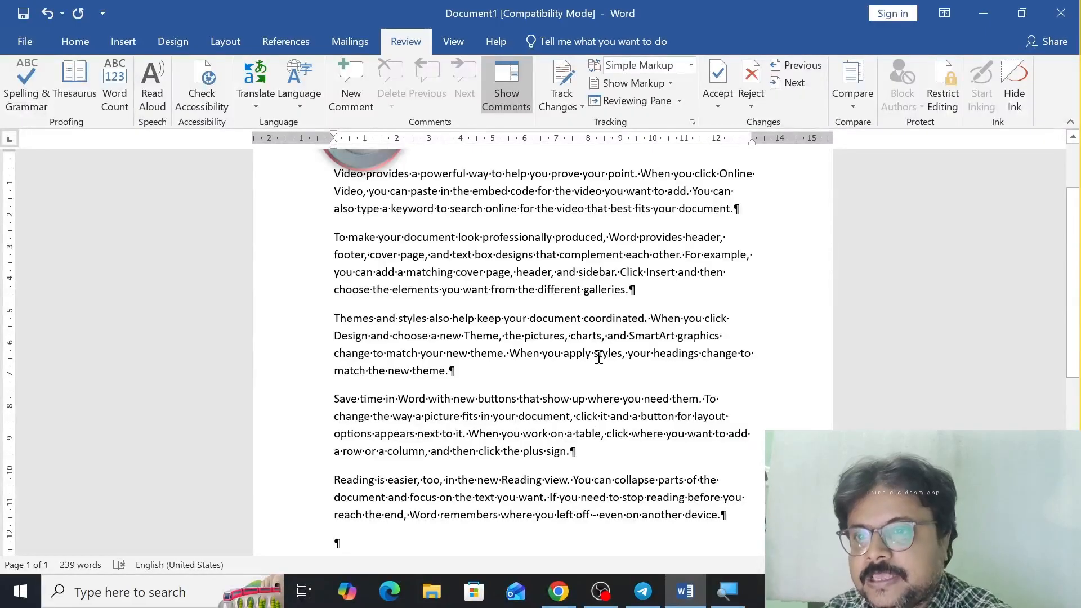
Step: Split the first paragraph after "you want to add." and check the paragraph count in the word count statistics again
{"action": "left_click", "coordinate": [691, 191]}
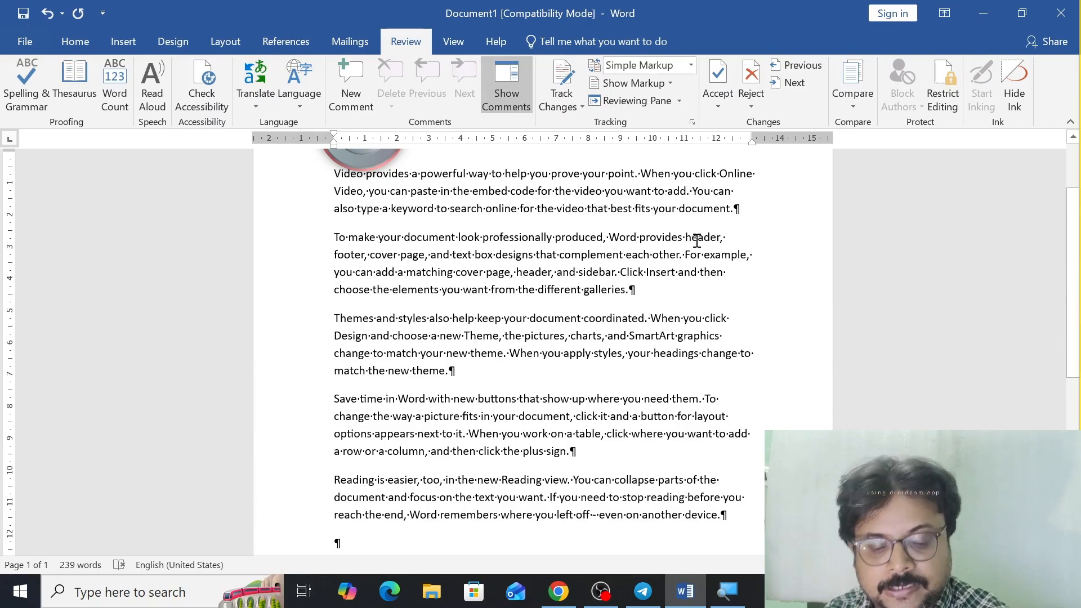
{"action": "key", "text": "Return"}
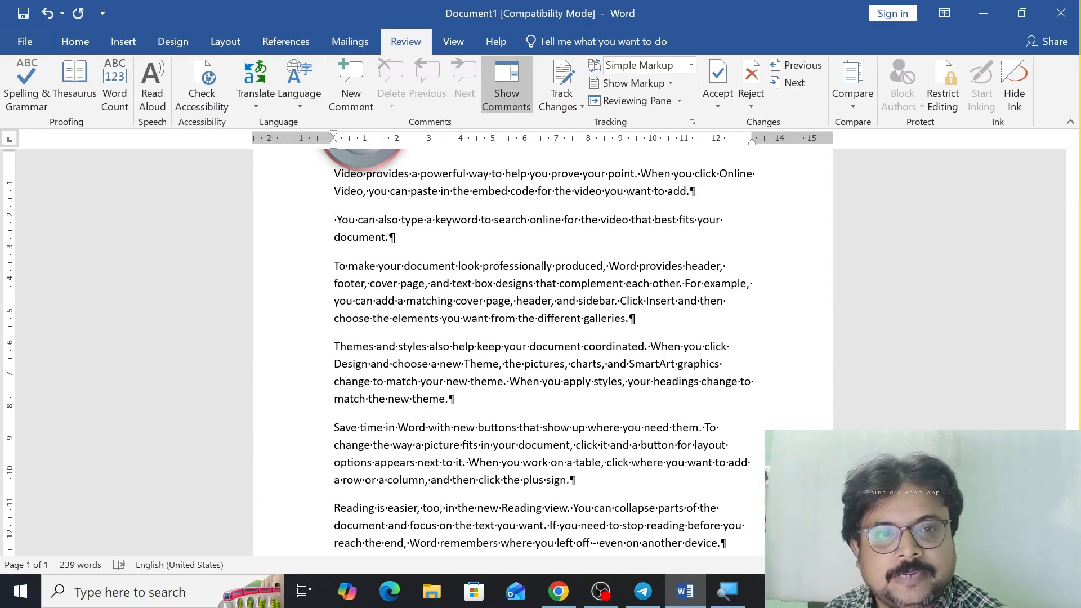
{"action": "left_click", "coordinate": [115, 96]}
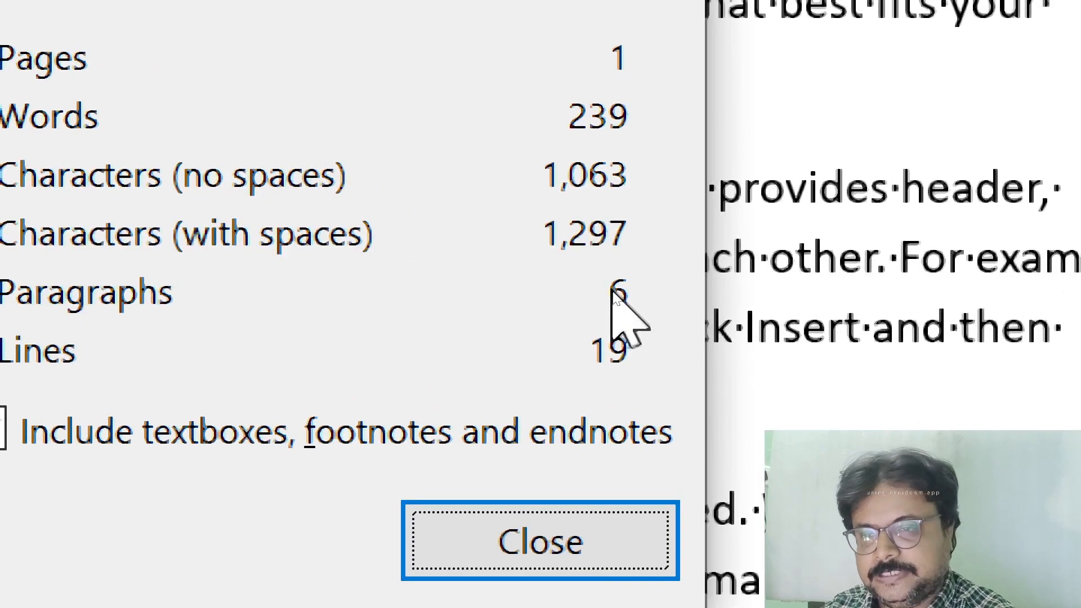
{"action": "left_click", "coordinate": [67, 432]}
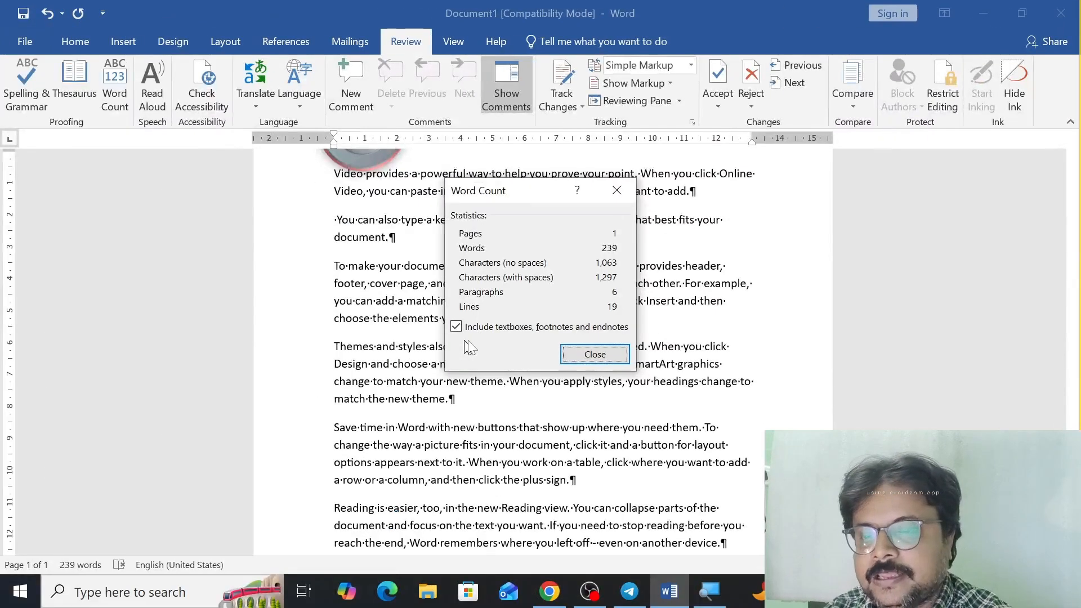
{"action": "left_click", "coordinate": [592, 355]}
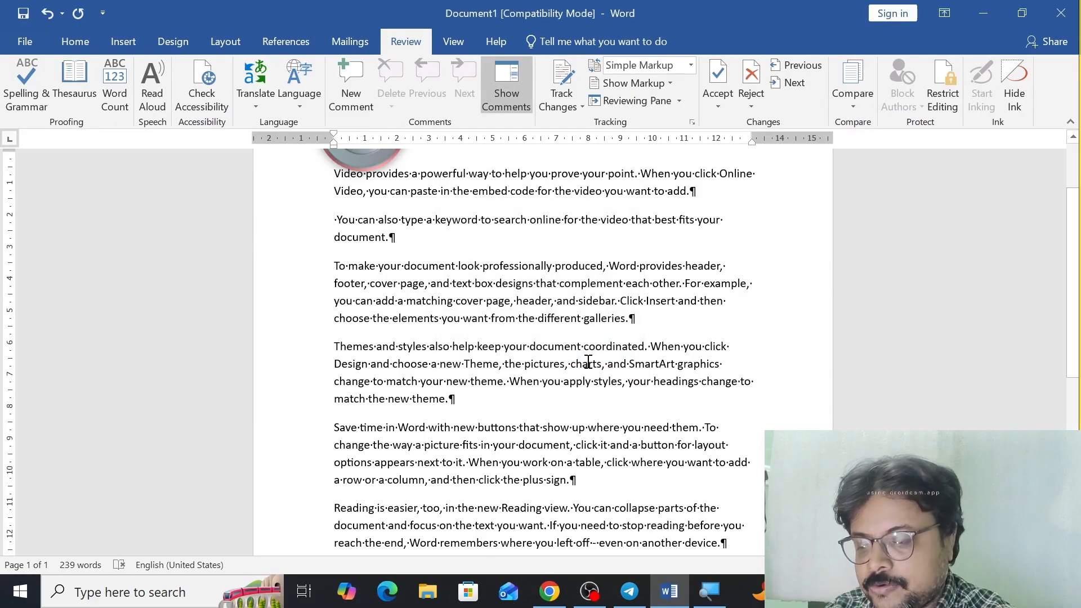
Step: Undo the split of the first paragraph and hide the formatting marks
{"action": "key", "text": "ctrl+z"}
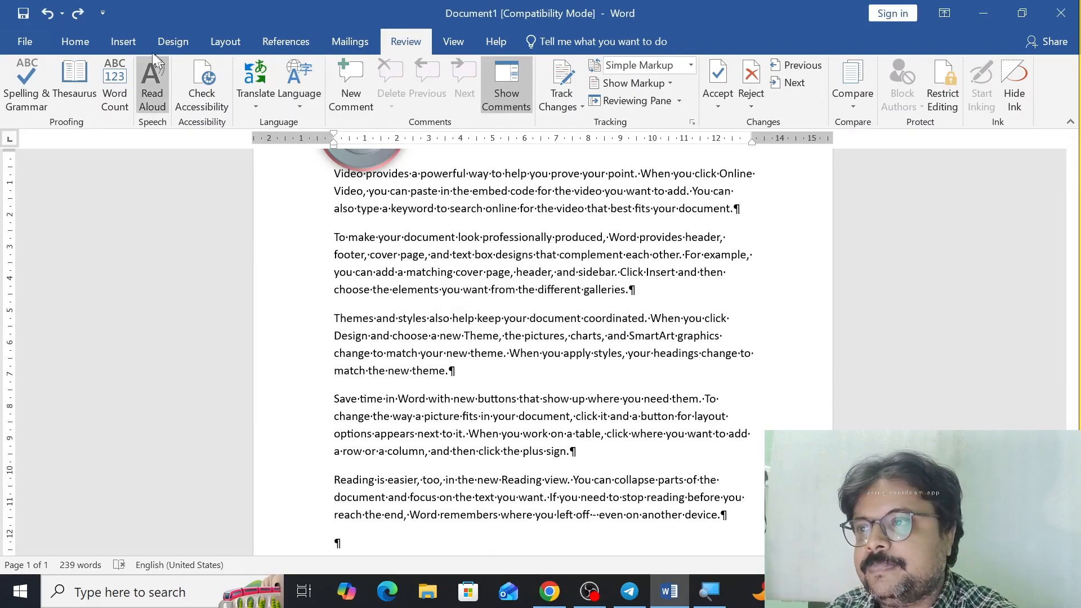
{"action": "left_click", "coordinate": [75, 41]}
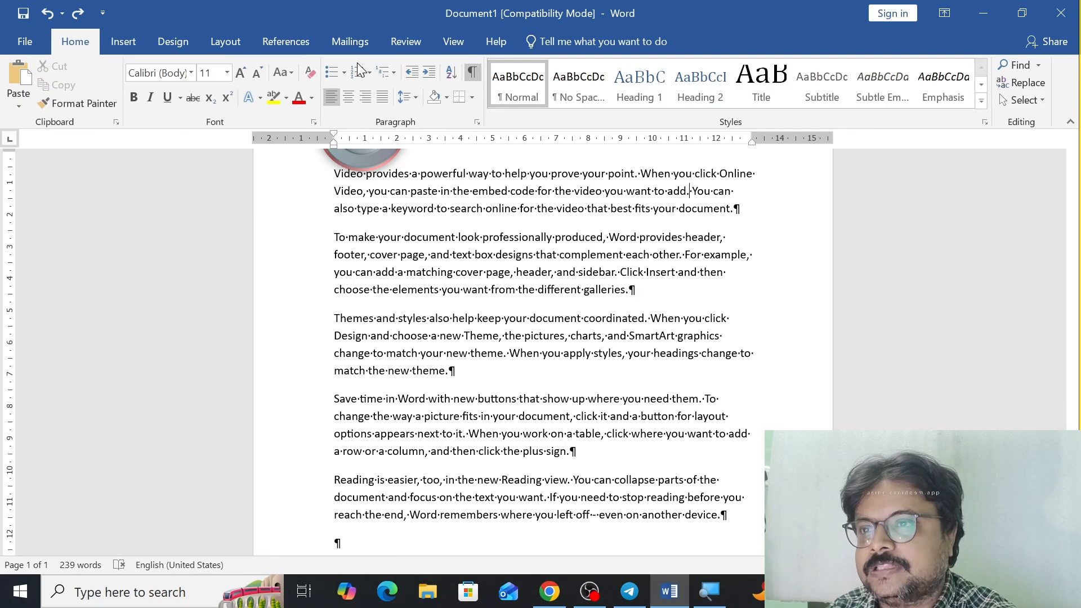
{"action": "left_click", "coordinate": [471, 71]}
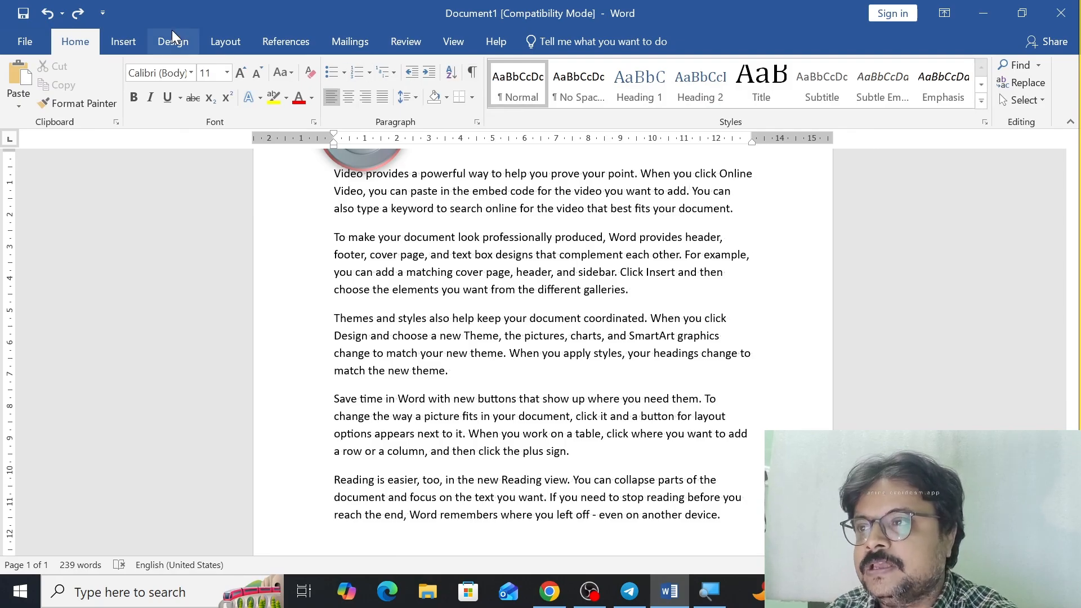
Step: Review the available page break and section break types without inserting one
{"action": "left_click", "coordinate": [223, 41]}
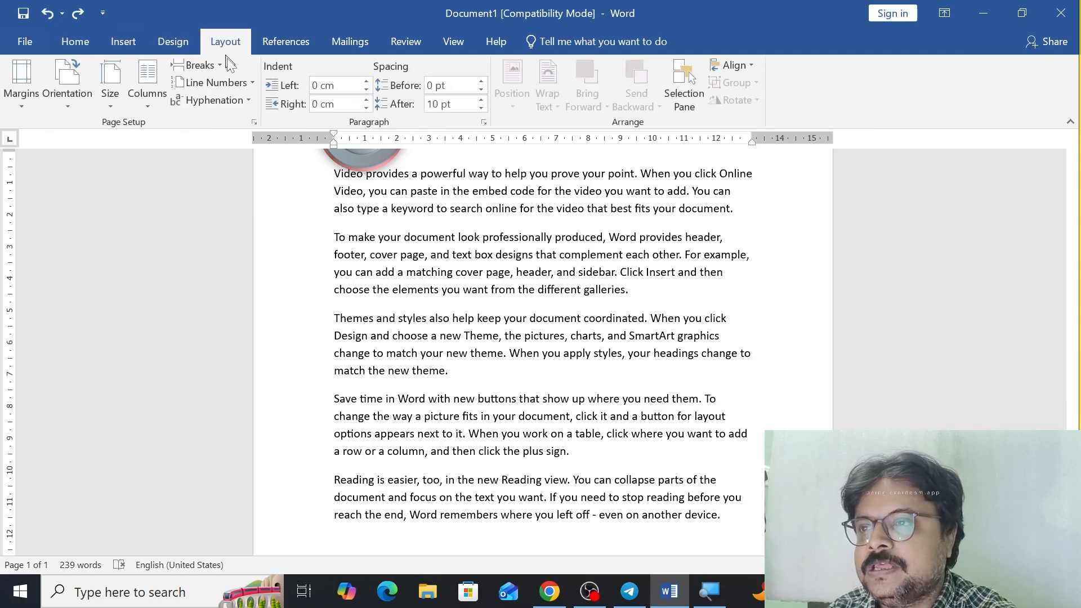
{"action": "left_click", "coordinate": [221, 69]}
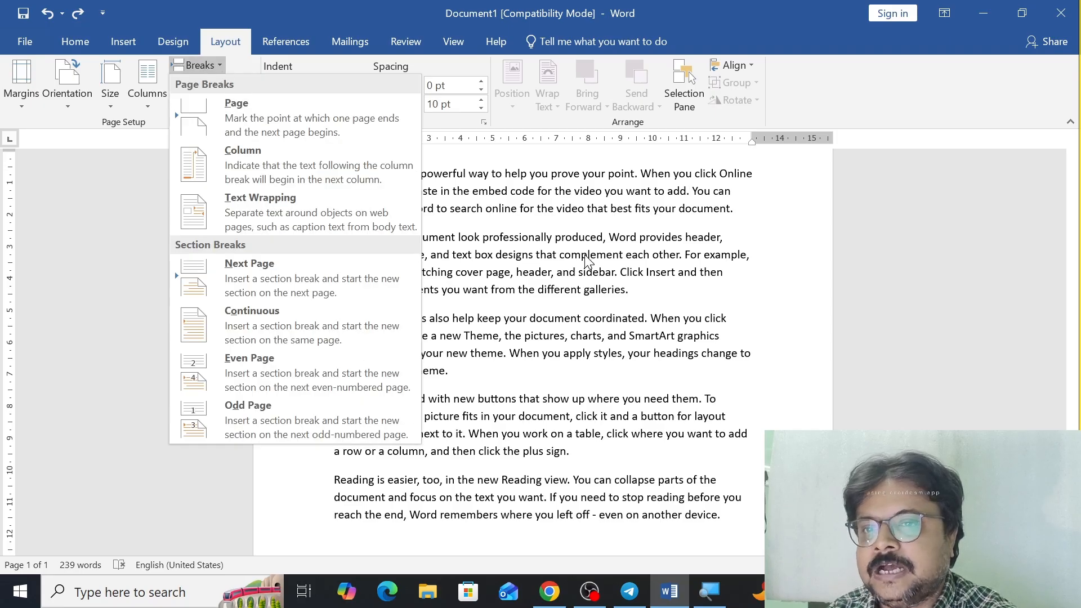
{"action": "left_click", "coordinate": [666, 215]}
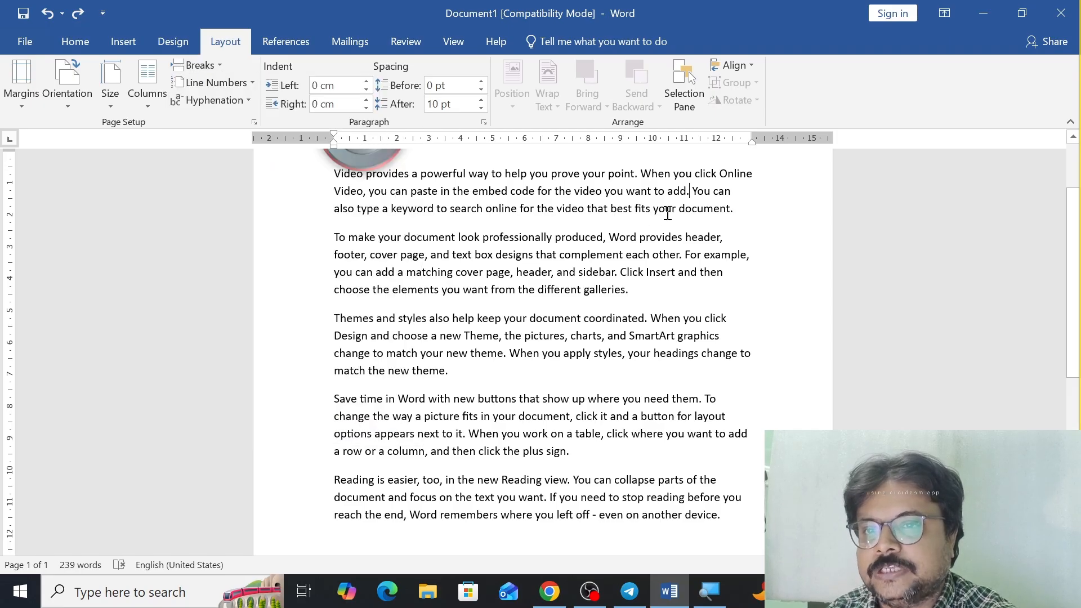
Step: Insert a text wrapping break after "the video you want to add." in the first paragraph and show the formatting marks
{"action": "left_click", "coordinate": [219, 68]}
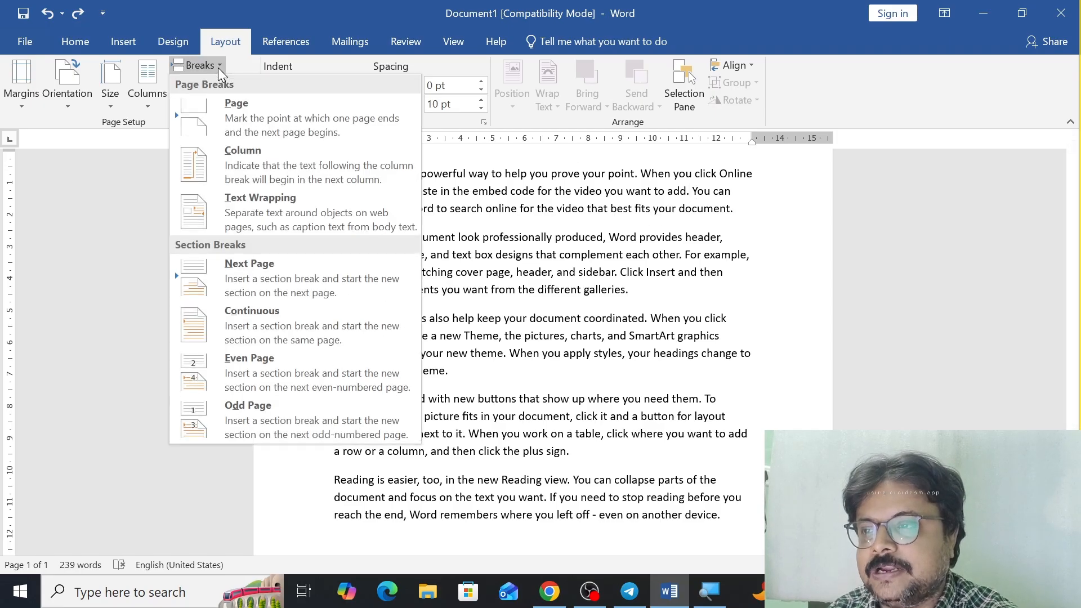
{"action": "left_click", "coordinate": [238, 212]}
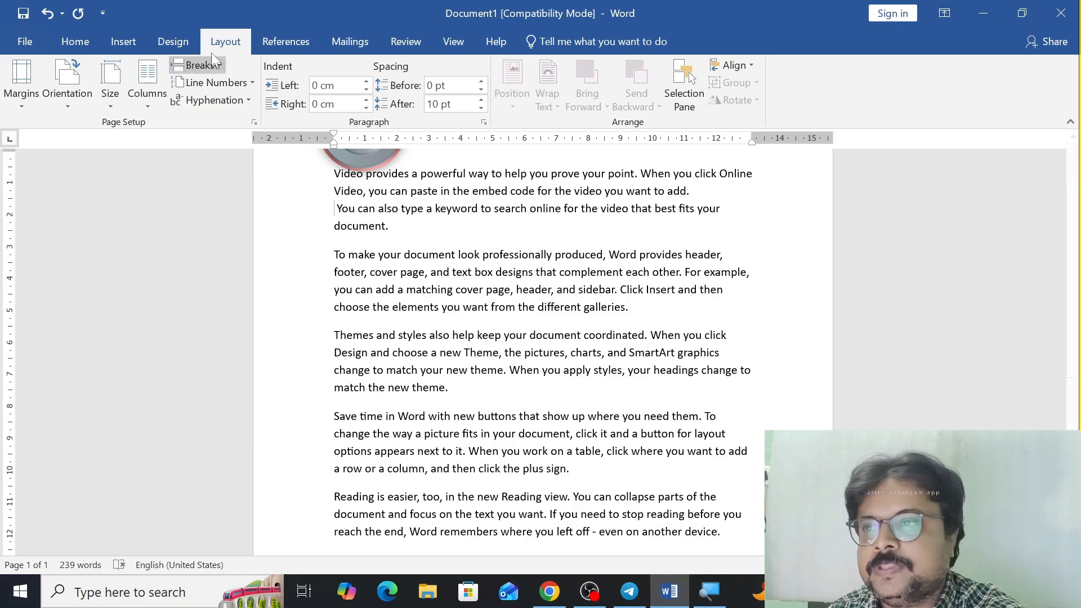
{"action": "left_click", "coordinate": [74, 42]}
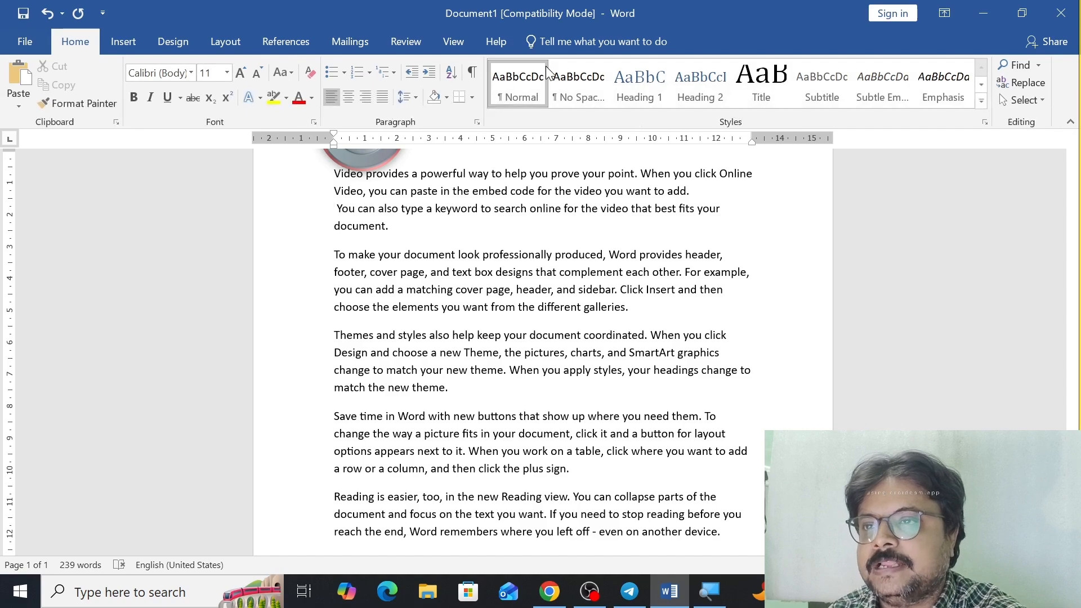
{"action": "left_click", "coordinate": [471, 77]}
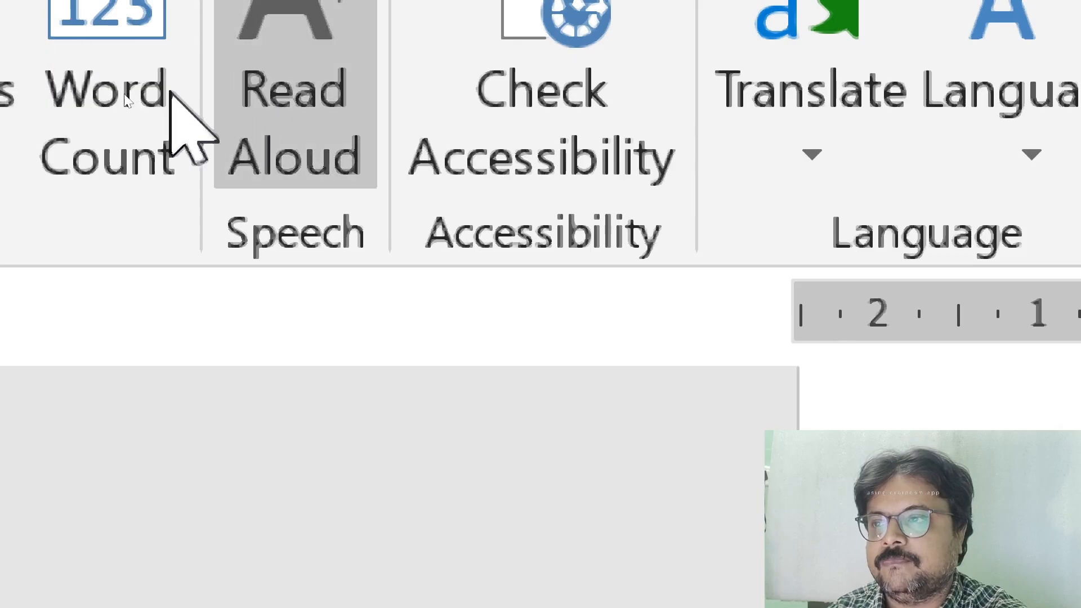
Step: Check the document's word count statistics and review the available page and section break types
{"action": "left_click", "coordinate": [124, 95]}
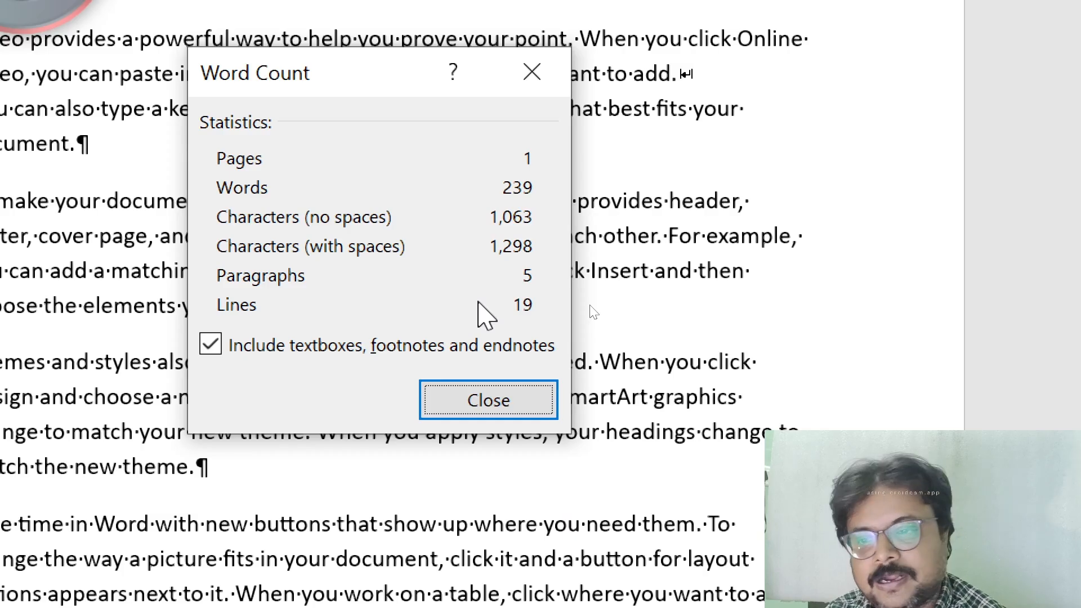
{"action": "left_click", "coordinate": [472, 404]}
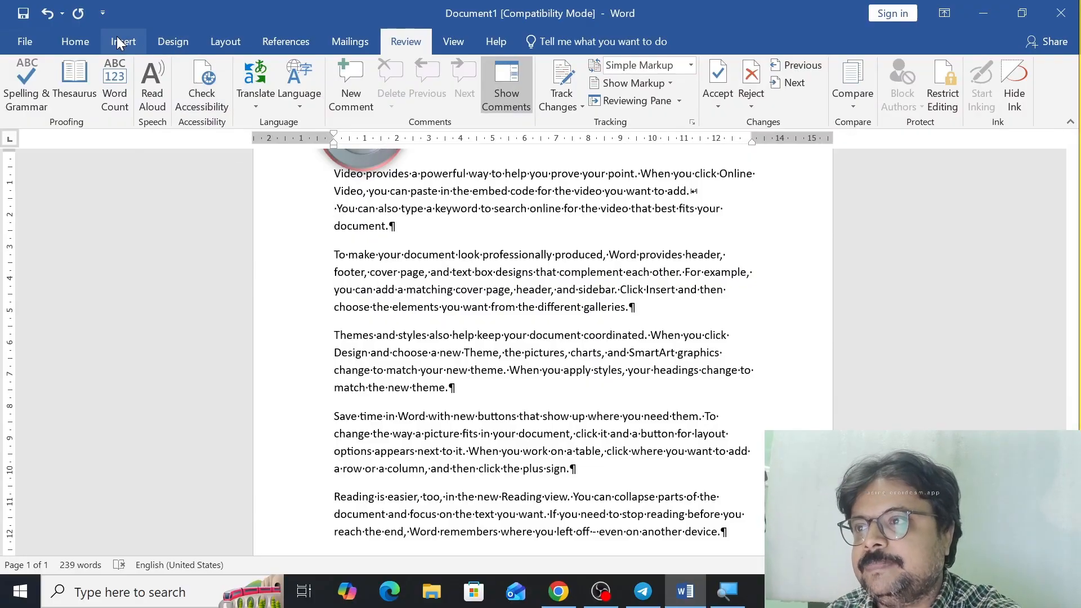
{"action": "left_click", "coordinate": [225, 43]}
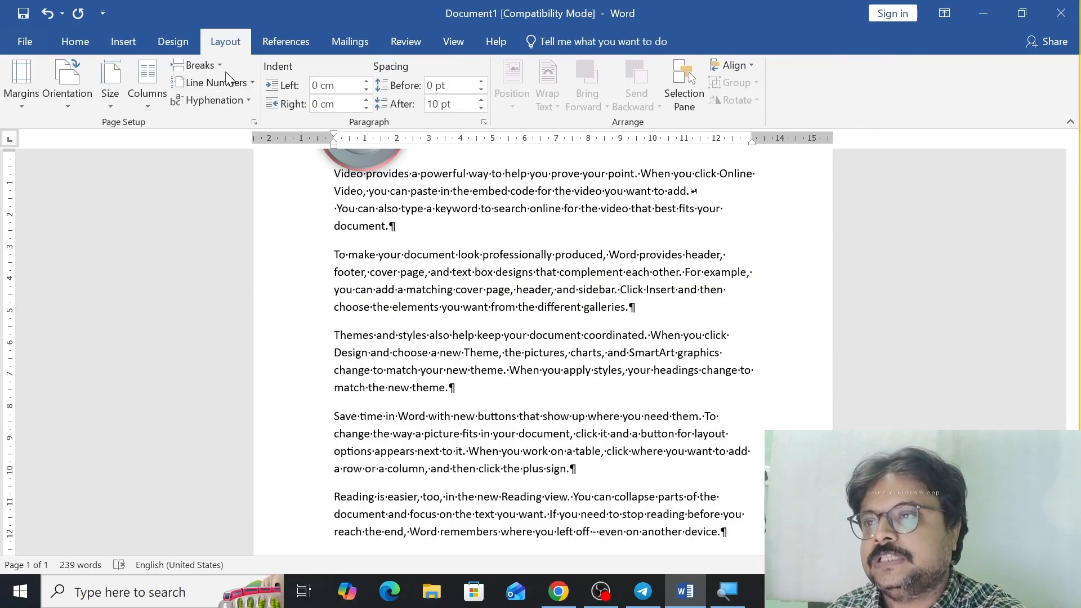
{"action": "left_click", "coordinate": [222, 69]}
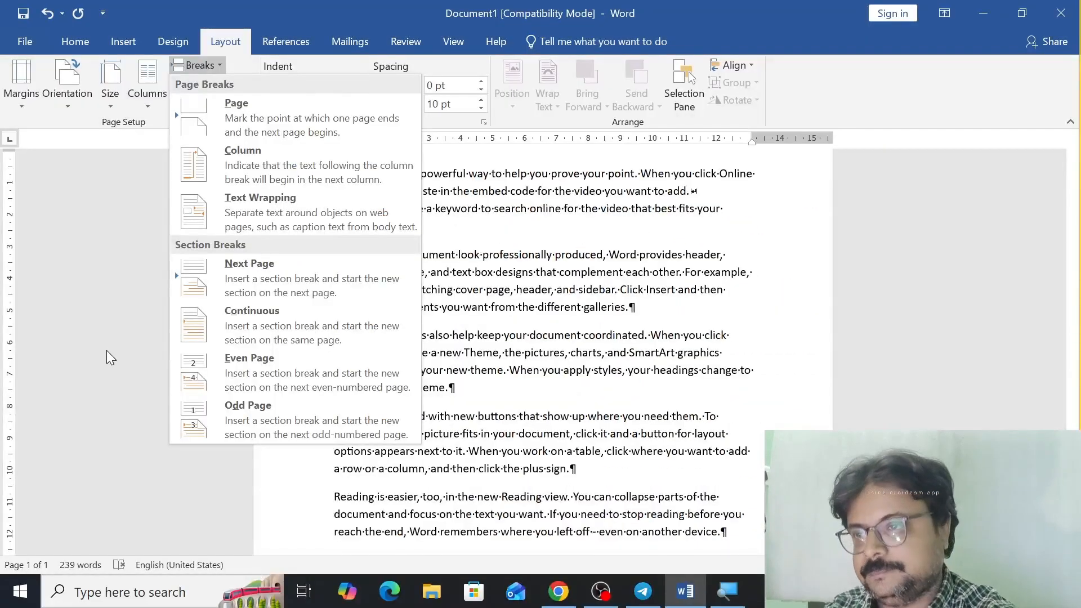
{"action": "left_click", "coordinate": [514, 310]}
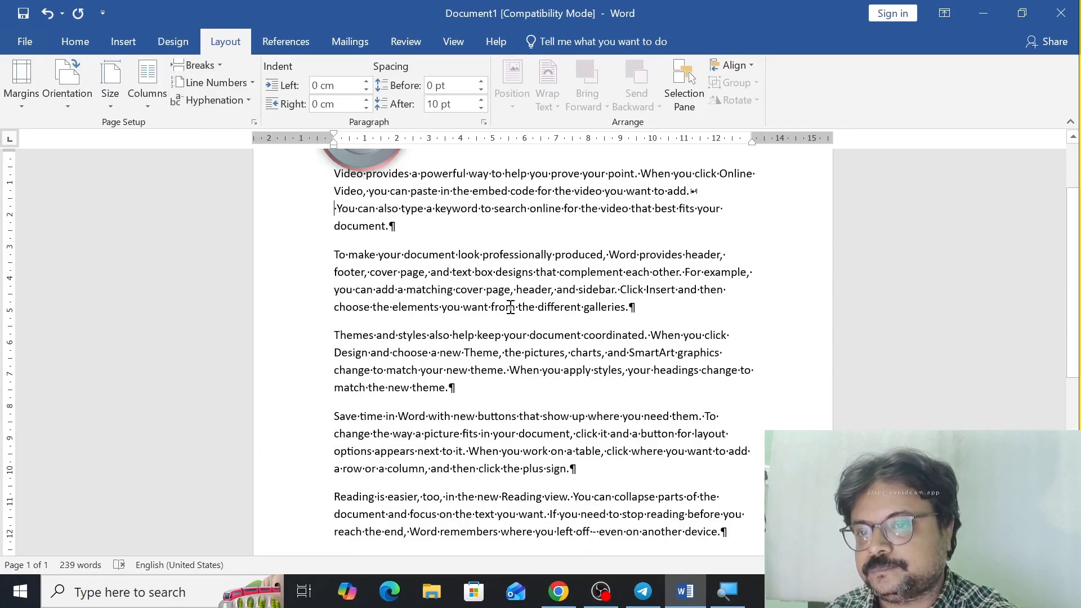
Step: Hide the paragraph marks and other formatting symbols throughout the document
{"action": "left_click", "coordinate": [90, 43]}
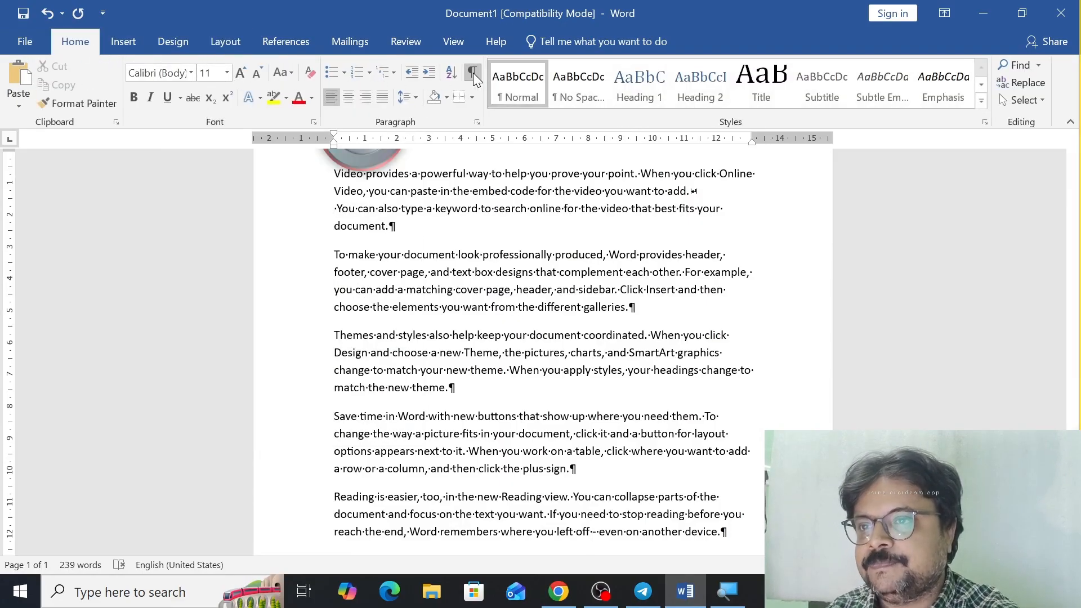
{"action": "left_click", "coordinate": [473, 77]}
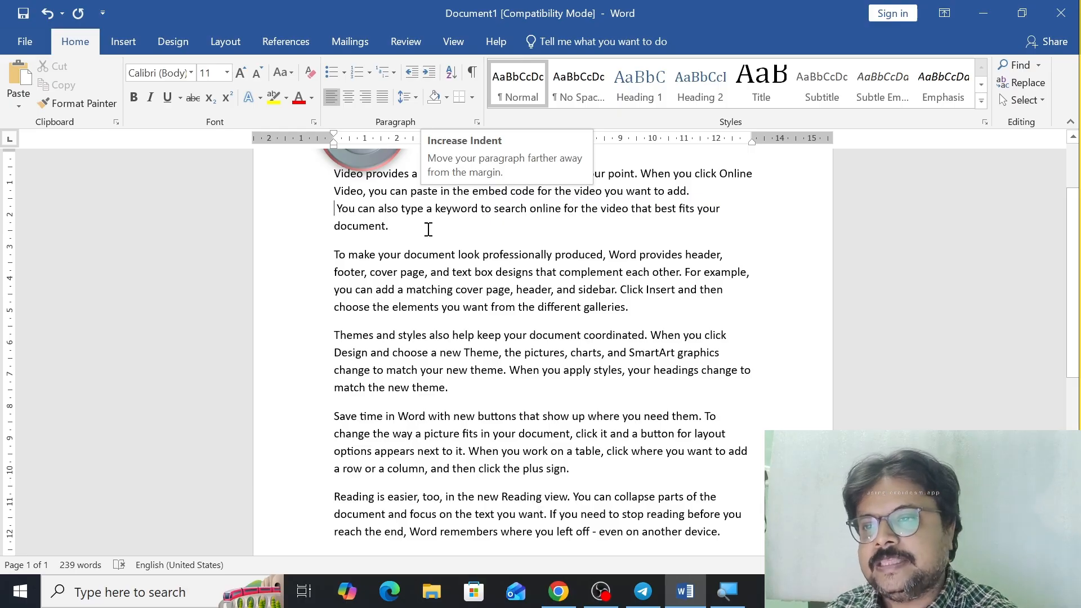
Step: Insert two page breaks below the last paragraph to add two blank pages to the document
{"action": "scroll", "coordinate": [428, 234], "scroll_direction": "down", "scroll_amount": 6}
{"action": "scroll", "coordinate": [428, 233], "scroll_direction": "down", "scroll_amount": 1}
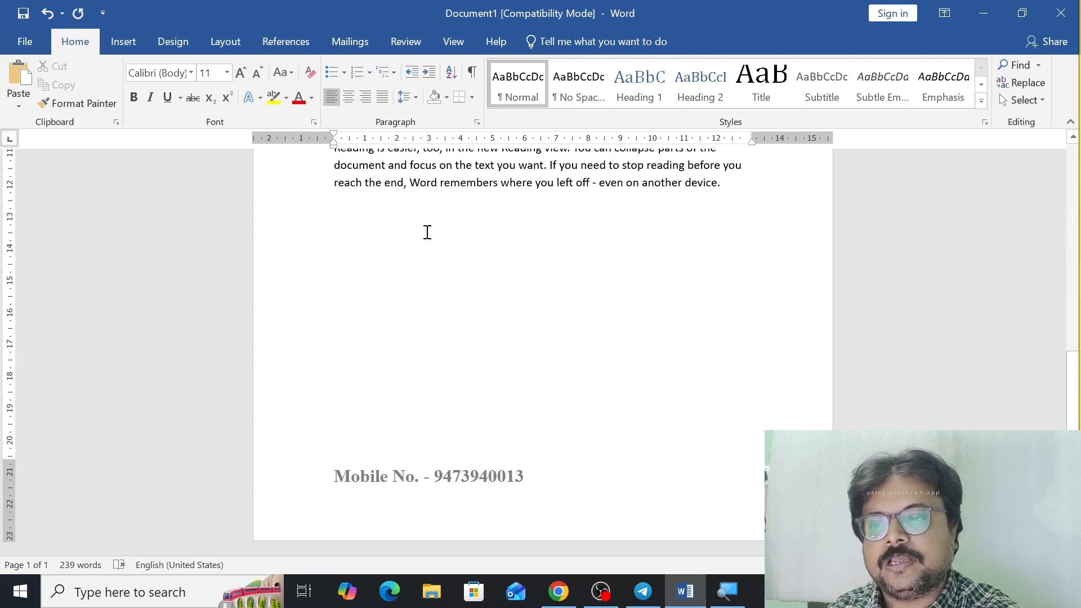
{"action": "left_click", "coordinate": [718, 213]}
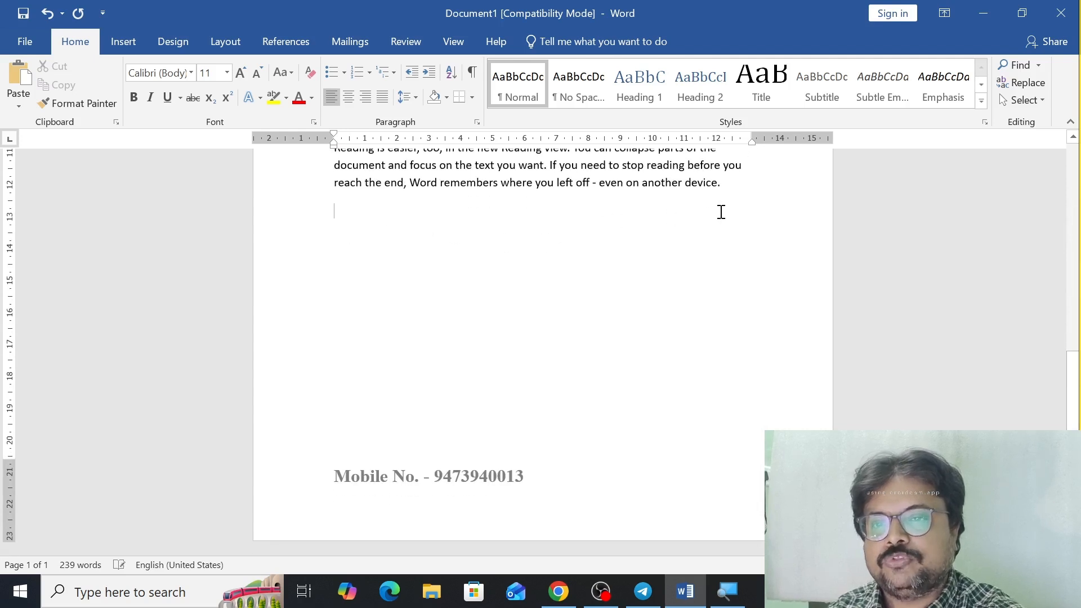
{"action": "key", "text": "ctrl+Return"}
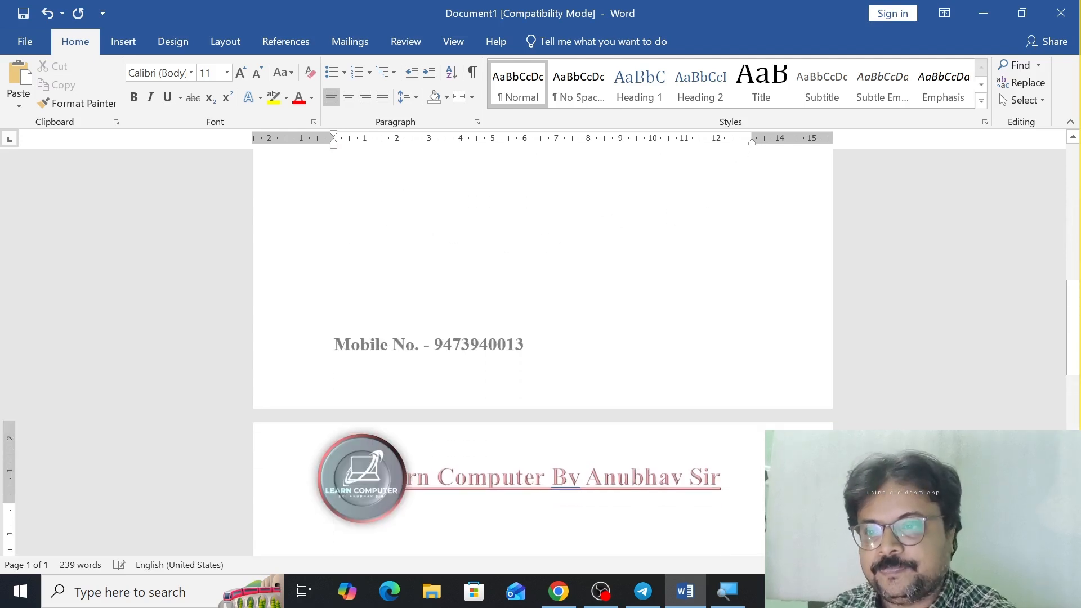
{"action": "key", "text": "ctrl+Return"}
Step: Insert a Next Page section break at the start of the second page and another at the start of the third page
{"action": "scroll", "coordinate": [475, 253], "scroll_direction": "down", "scroll_amount": 5, "text": "ctrl"}
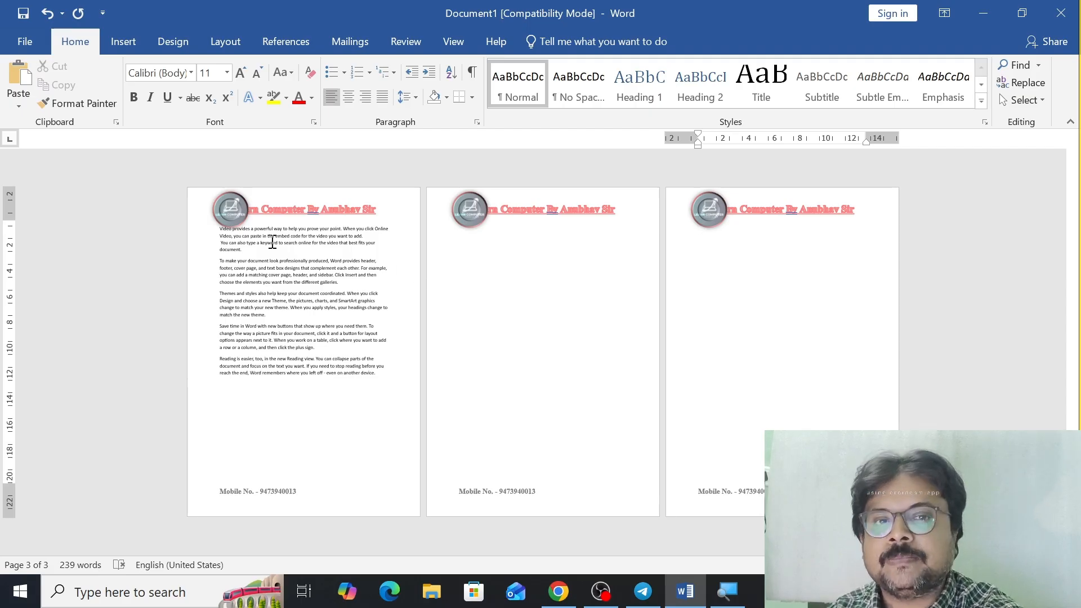
{"action": "left_click", "coordinate": [451, 226]}
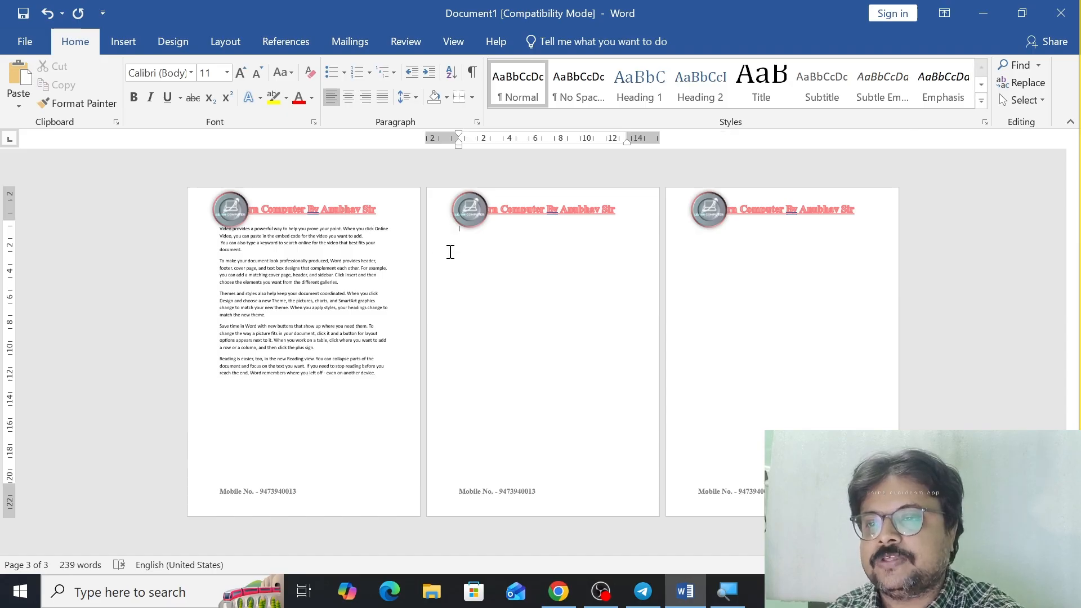
{"action": "left_click", "coordinate": [222, 41]}
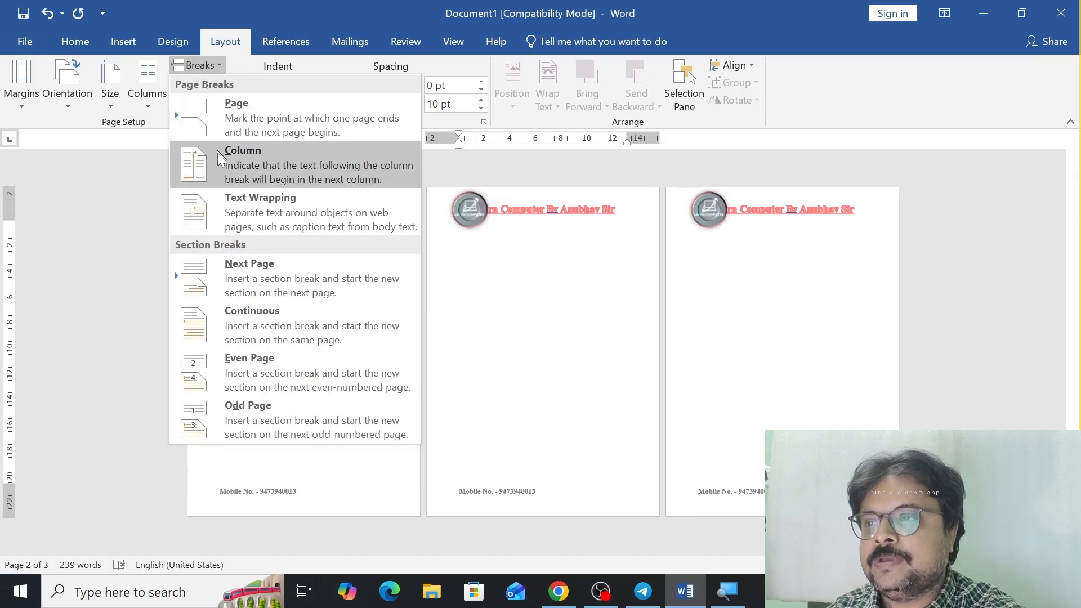
{"action": "left_click", "coordinate": [238, 280]}
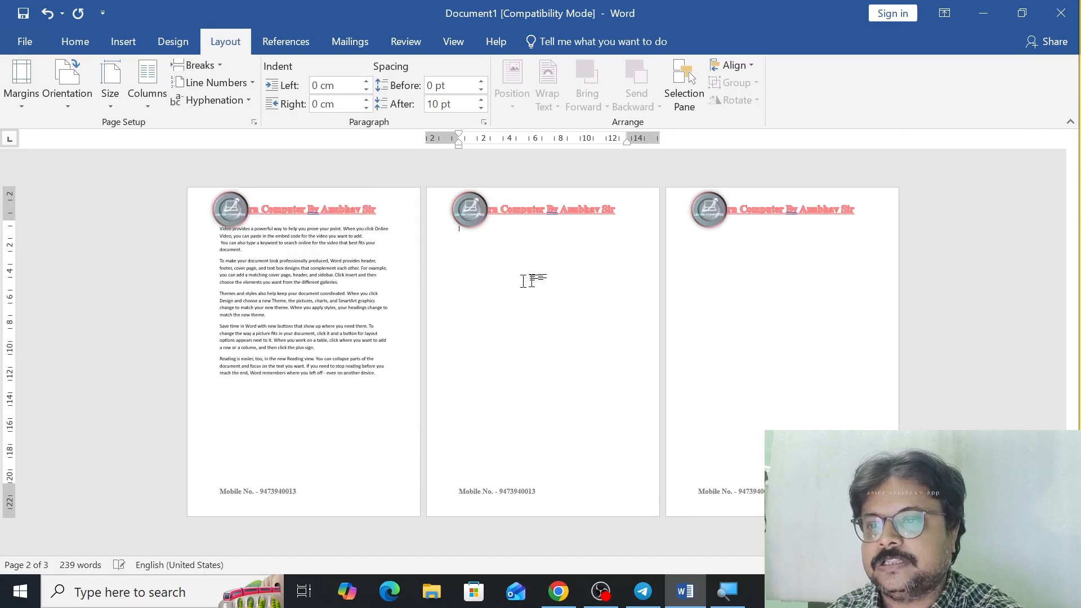
{"action": "left_click", "coordinate": [714, 233]}
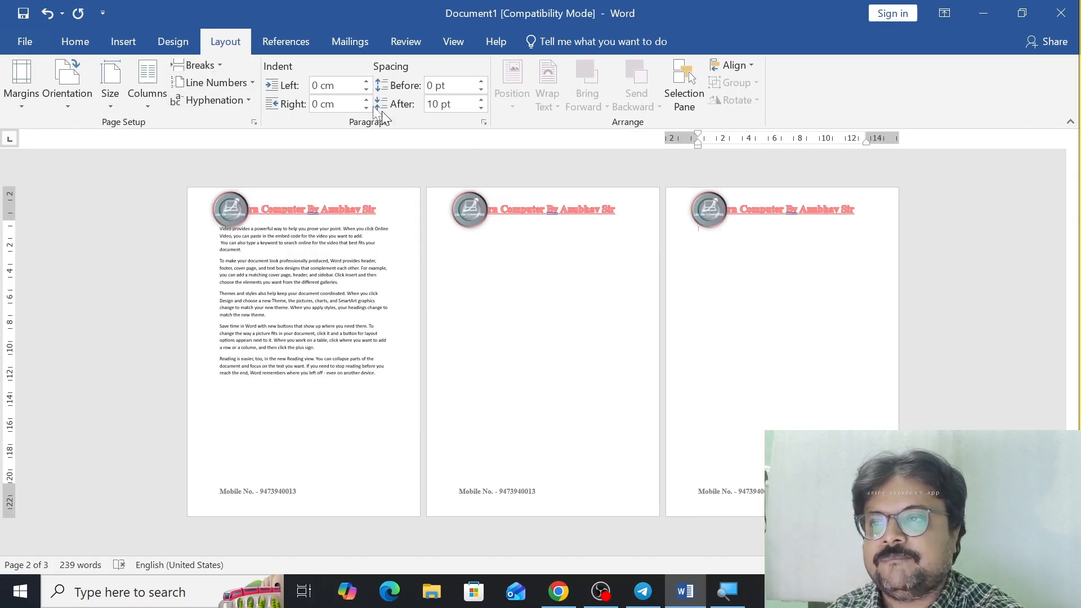
{"action": "left_click", "coordinate": [221, 67]}
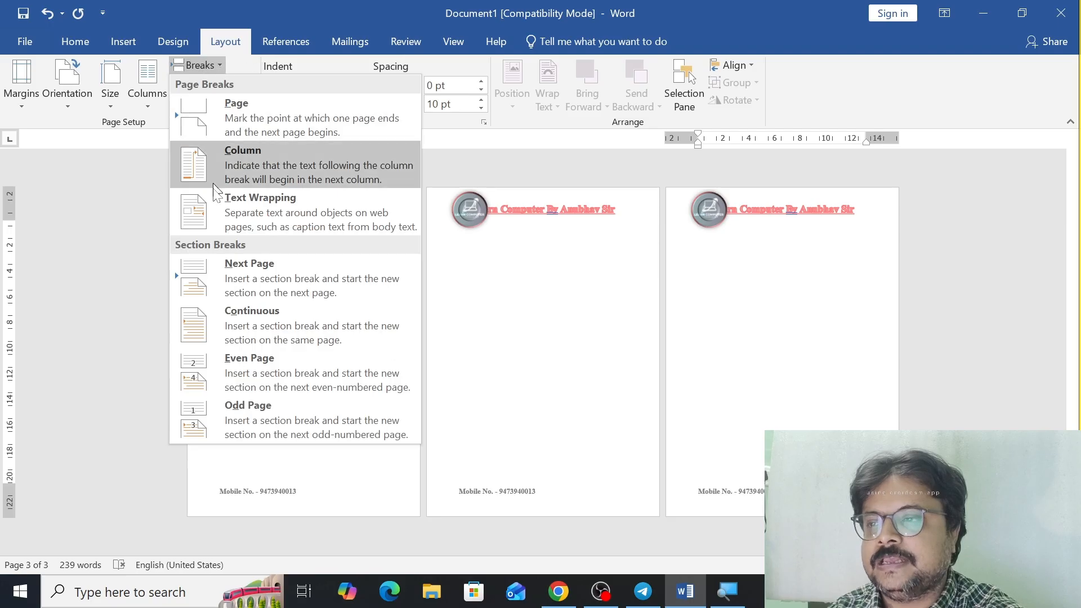
{"action": "left_click", "coordinate": [230, 274]}
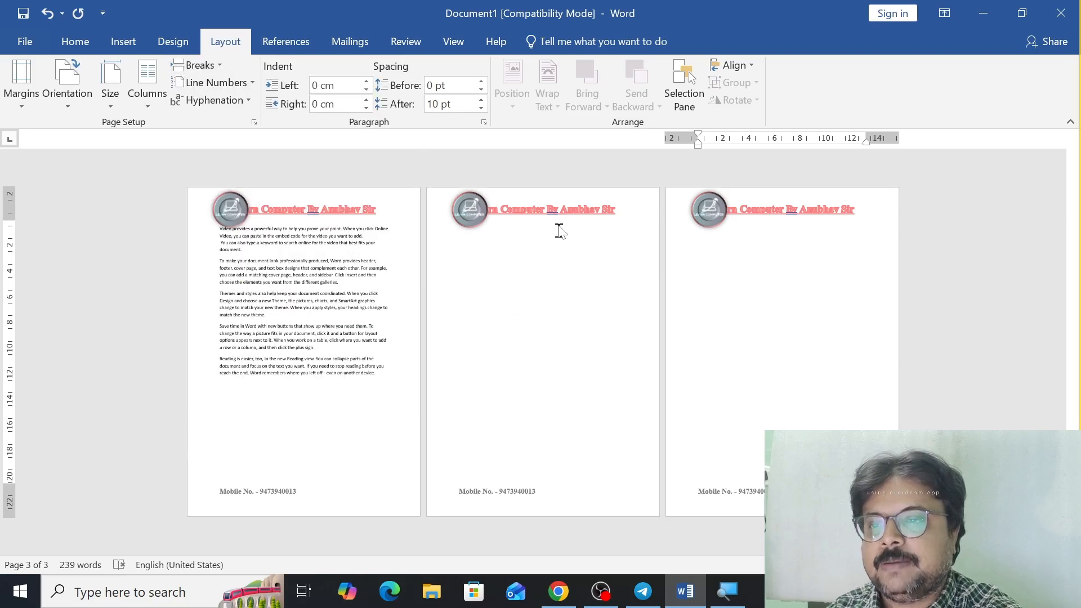
Step: Open the second page's header to check the section labels on each page, and return to the body text
{"action": "double_click", "coordinate": [556, 201]}
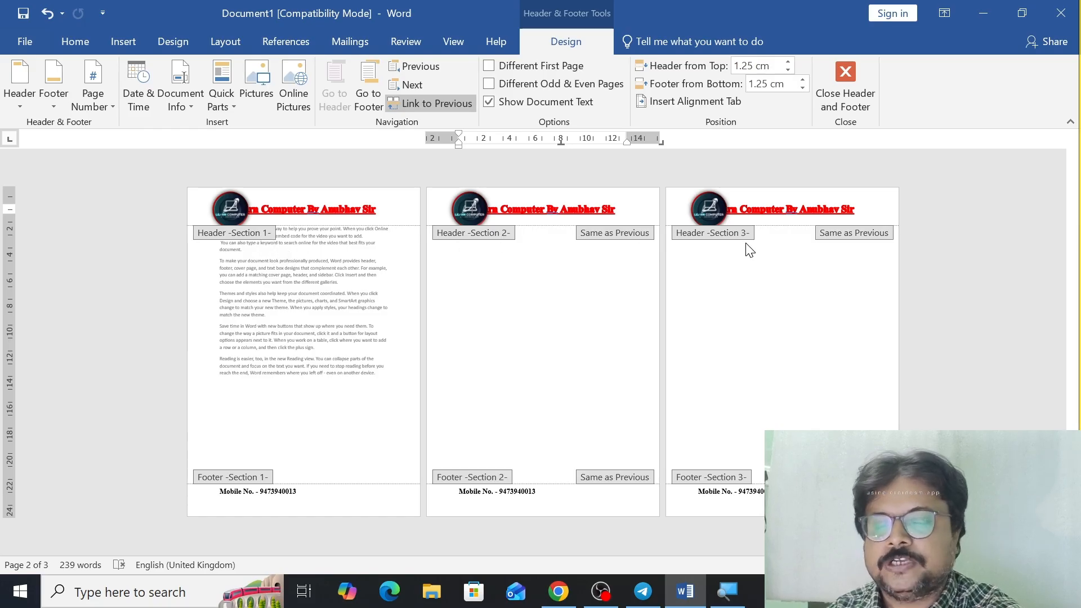
{"action": "double_click", "coordinate": [618, 265]}
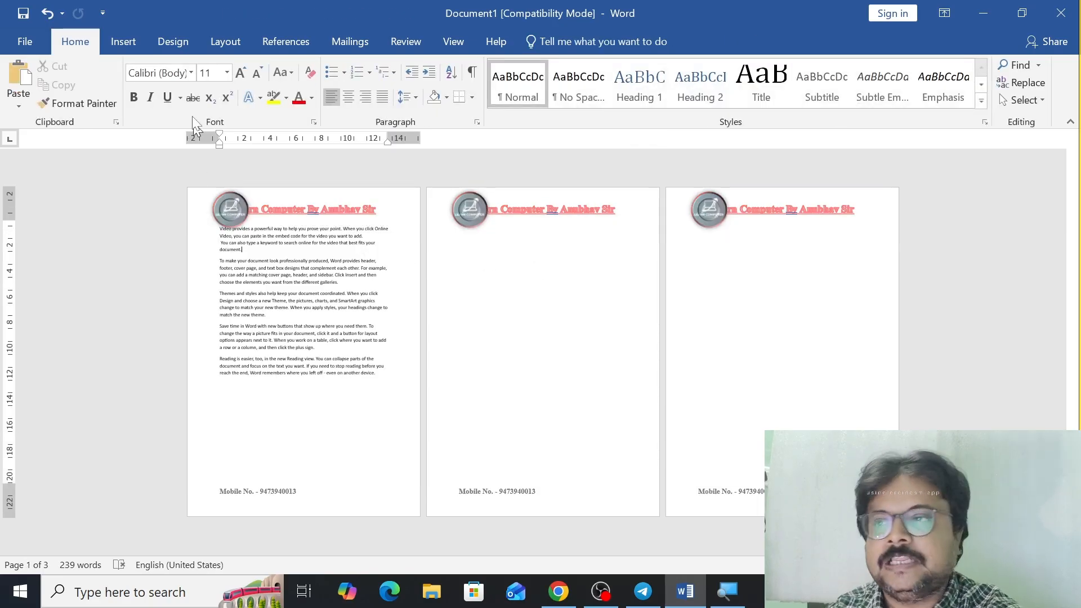
Step: Give the first page's section an apple art page border, applied to This section only
{"action": "left_click", "coordinate": [174, 44]}
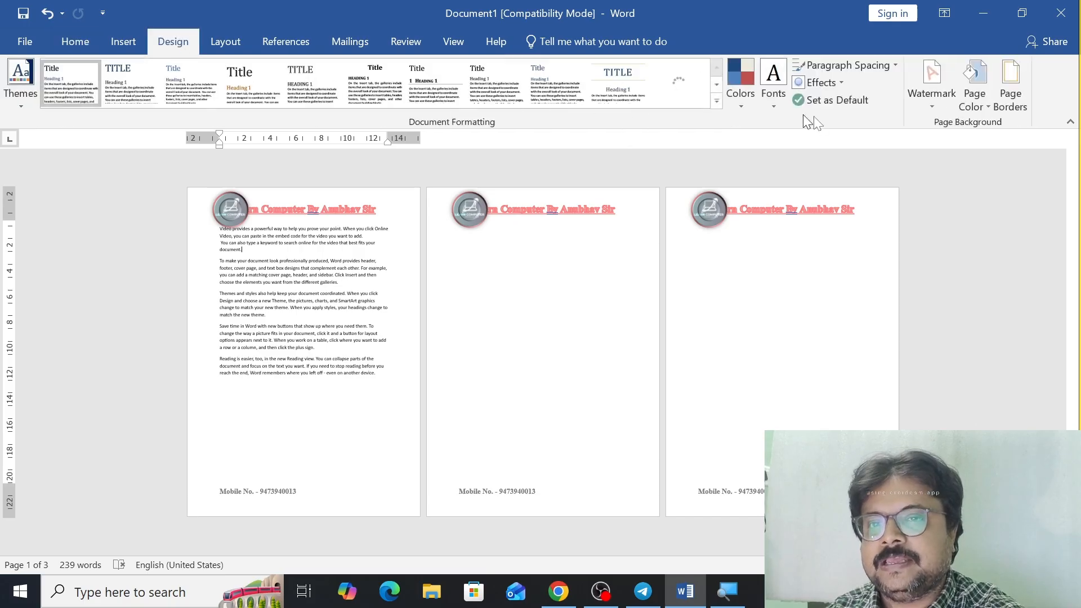
{"action": "left_click", "coordinate": [1019, 110]}
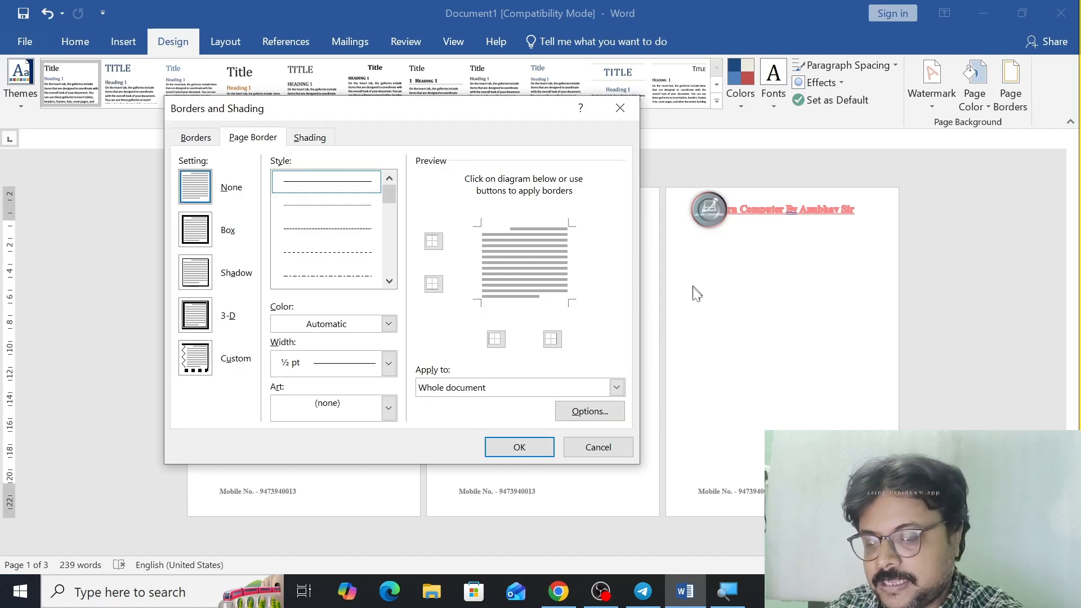
{"action": "left_click", "coordinate": [621, 389]}
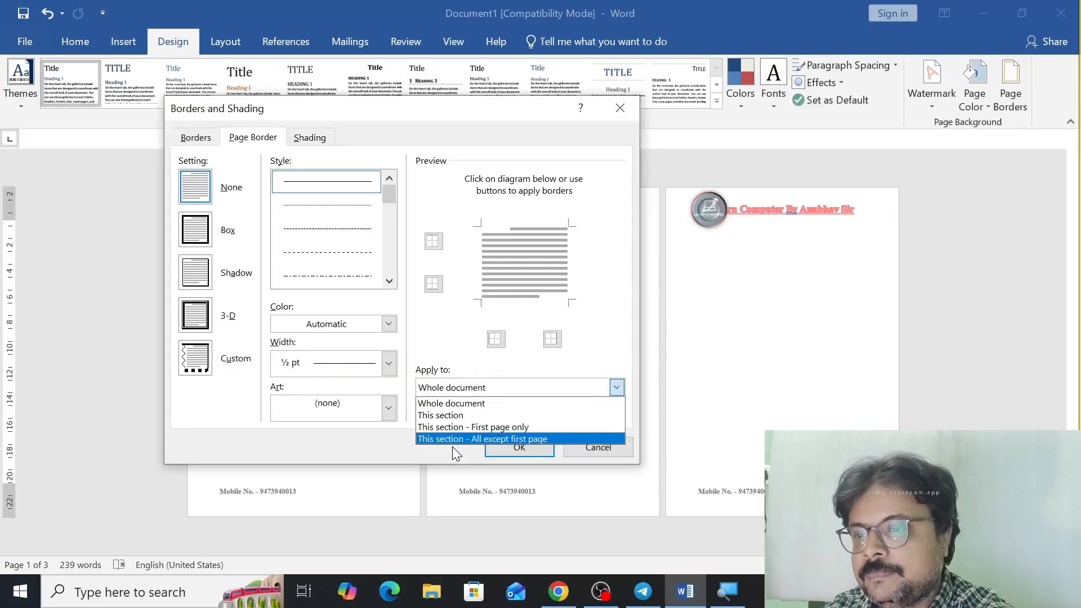
{"action": "left_click", "coordinate": [444, 415]}
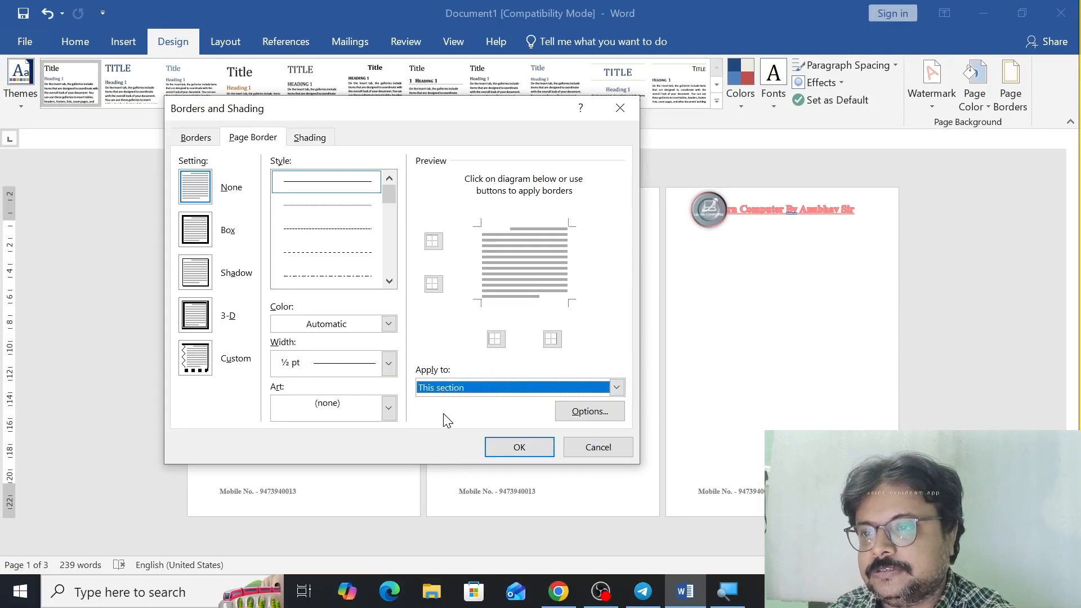
{"action": "left_click", "coordinate": [305, 411]}
{"action": "left_click", "coordinate": [308, 456]}
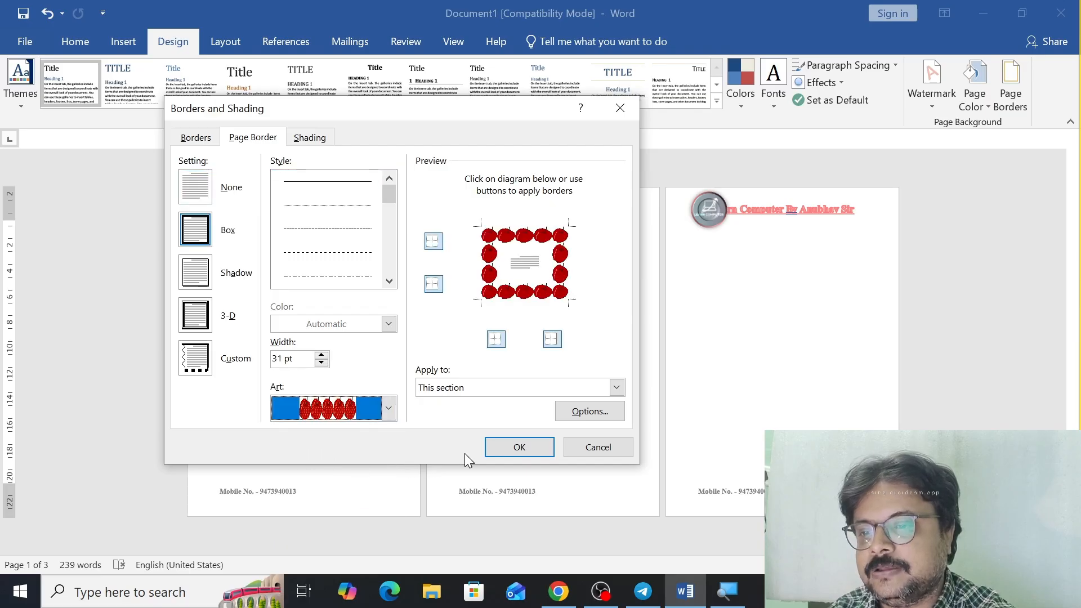
{"action": "left_click", "coordinate": [529, 453]}
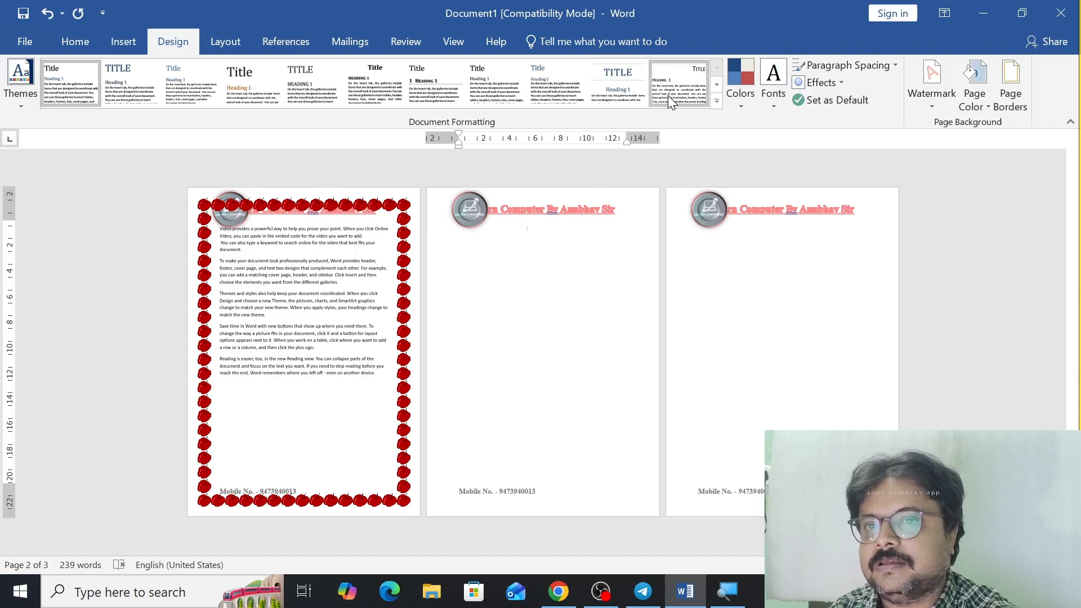
Step: Give the second page's section a cupcake art page border, applied to This section only
{"action": "left_click", "coordinate": [972, 98]}
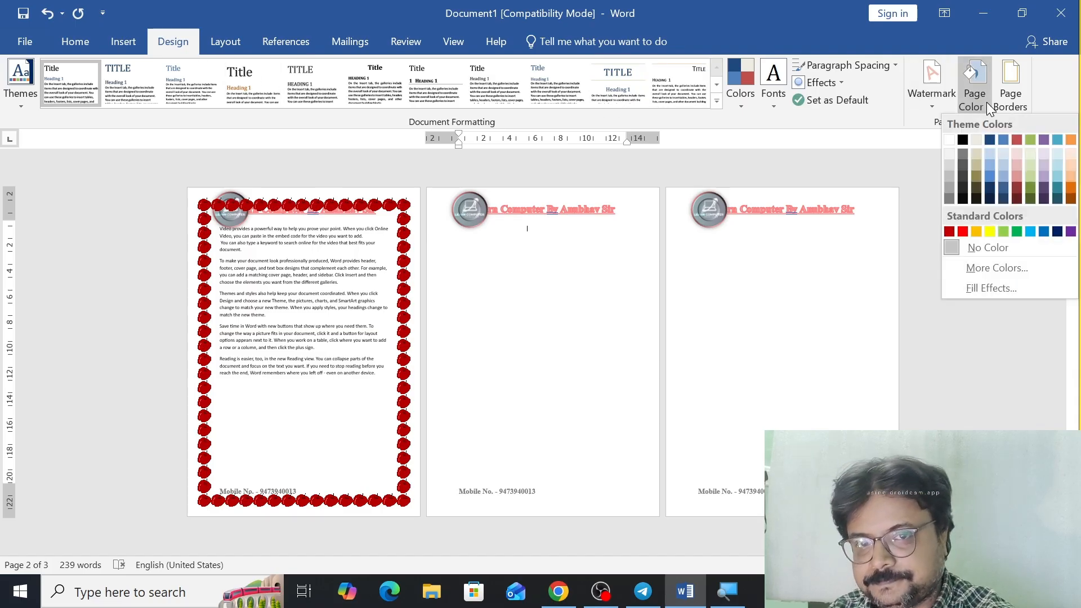
{"action": "left_click", "coordinate": [986, 102]}
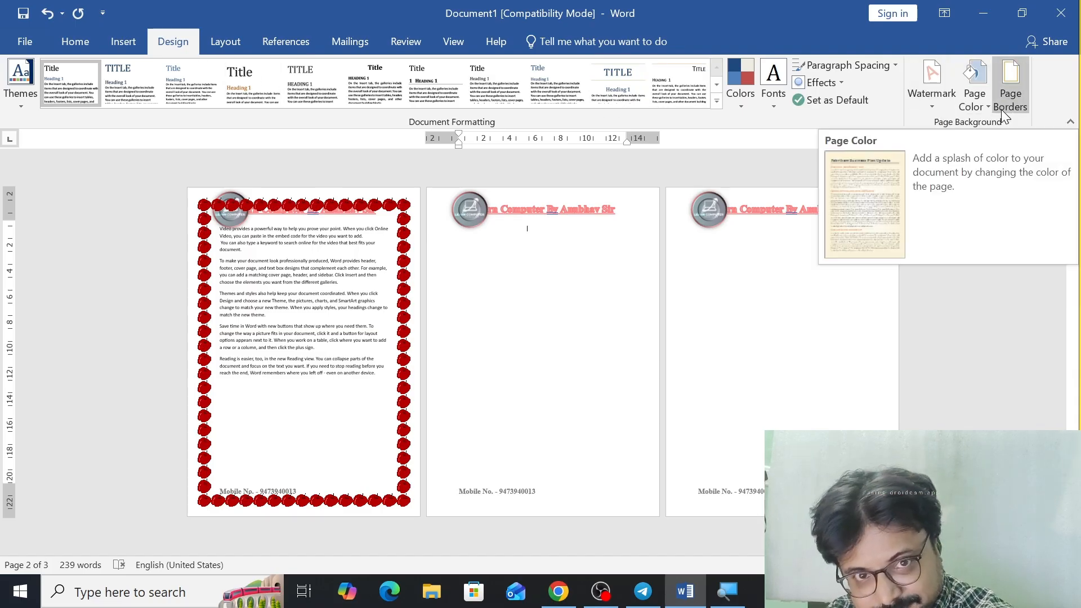
{"action": "left_click", "coordinate": [1002, 107]}
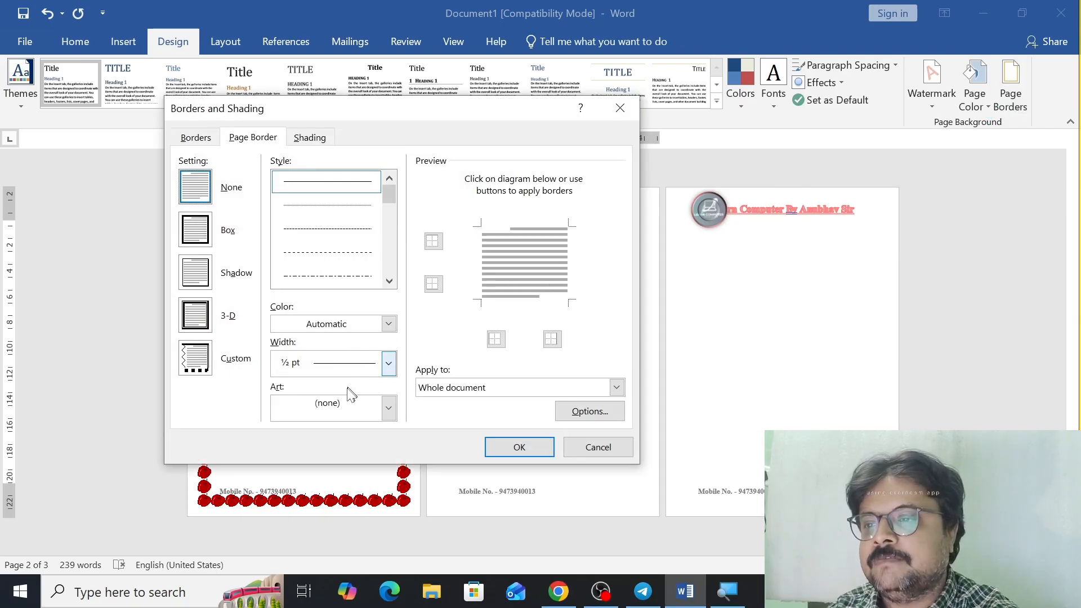
{"action": "left_click", "coordinate": [343, 411]}
{"action": "left_click", "coordinate": [327, 482]}
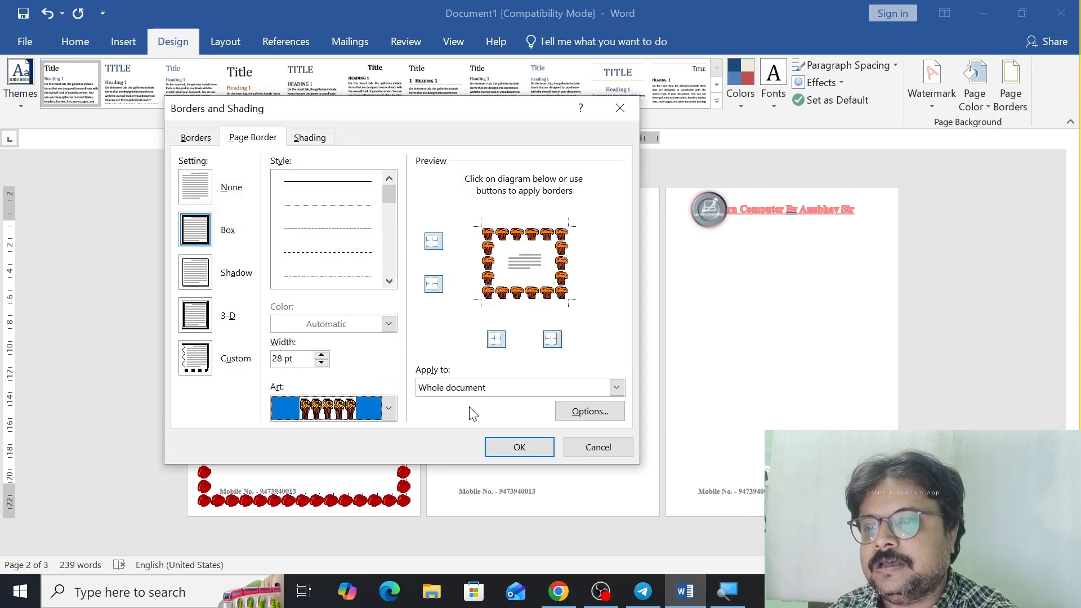
{"action": "left_click", "coordinate": [468, 389]}
{"action": "left_click", "coordinate": [461, 416]}
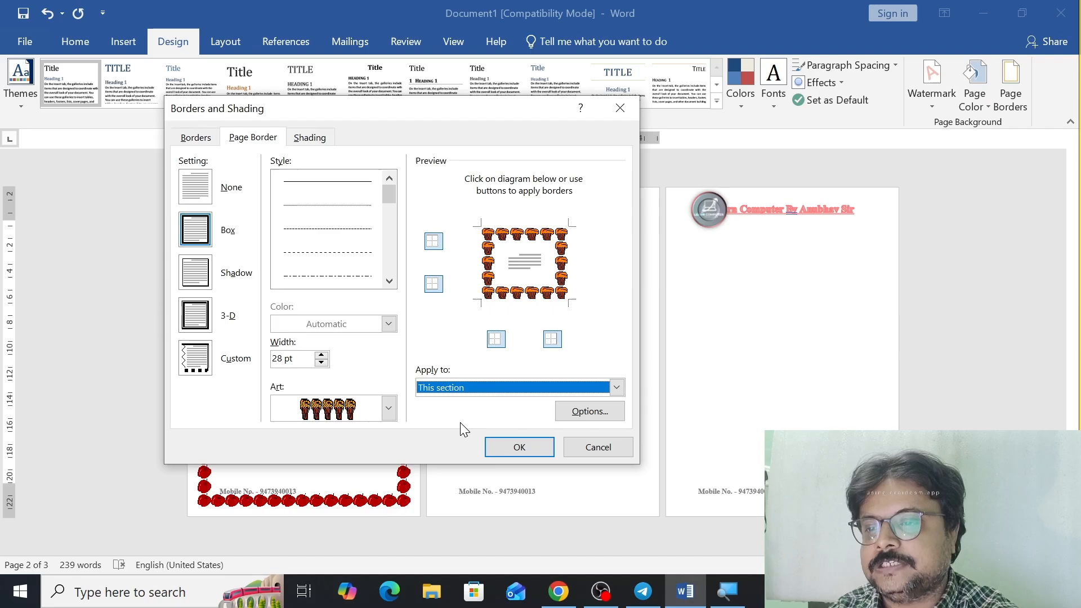
{"action": "left_click", "coordinate": [507, 449]}
Step: Give the third page's section a cake slice art page border, applied to This section only
{"action": "left_click", "coordinate": [705, 247]}
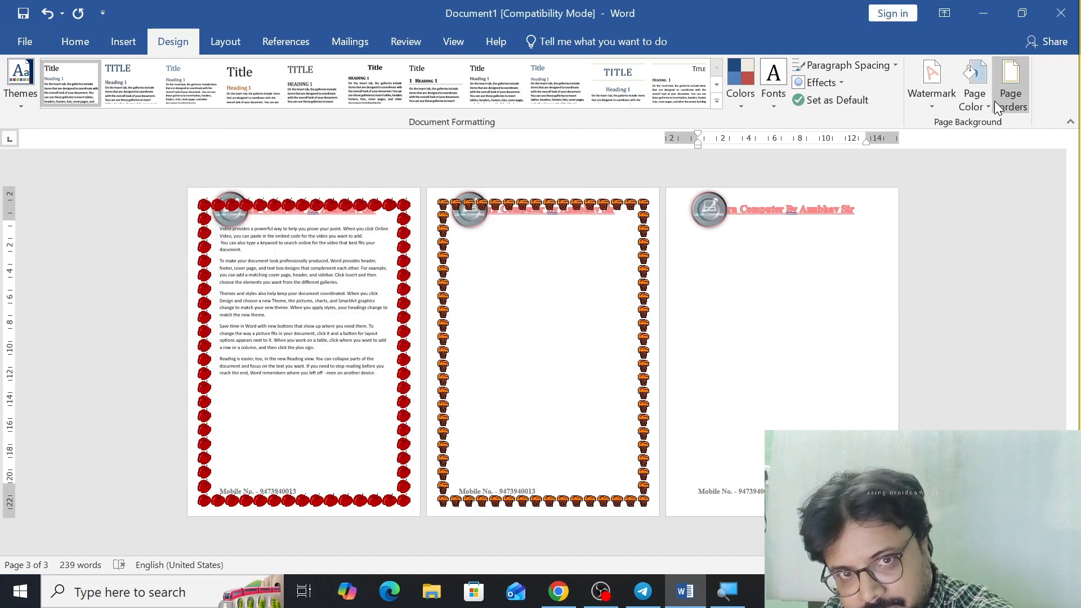
{"action": "left_click", "coordinate": [1010, 96]}
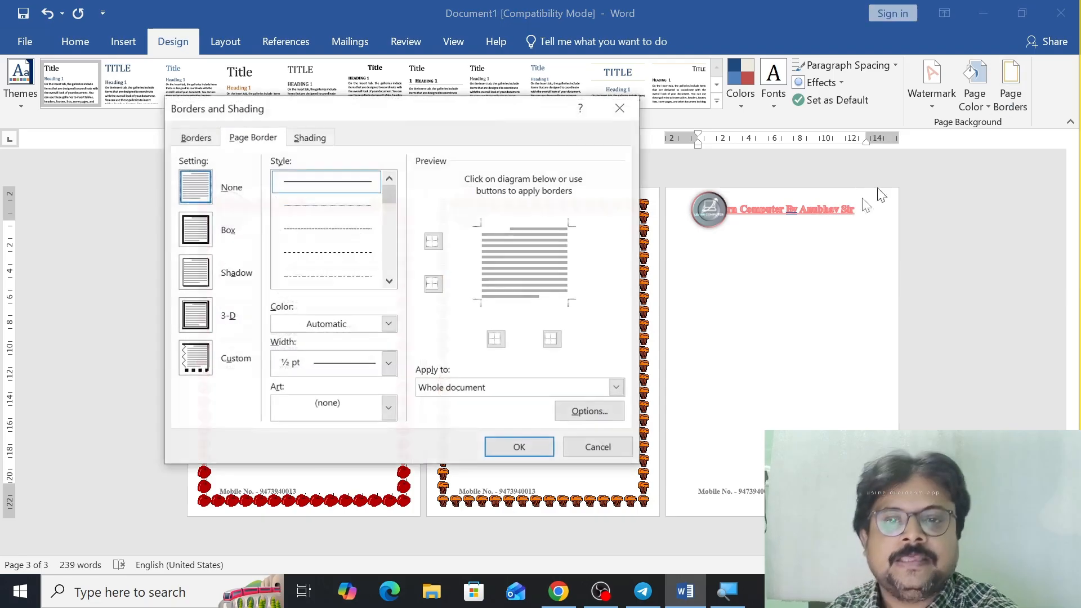
{"action": "left_click", "coordinate": [316, 416]}
{"action": "left_click", "coordinate": [318, 504]}
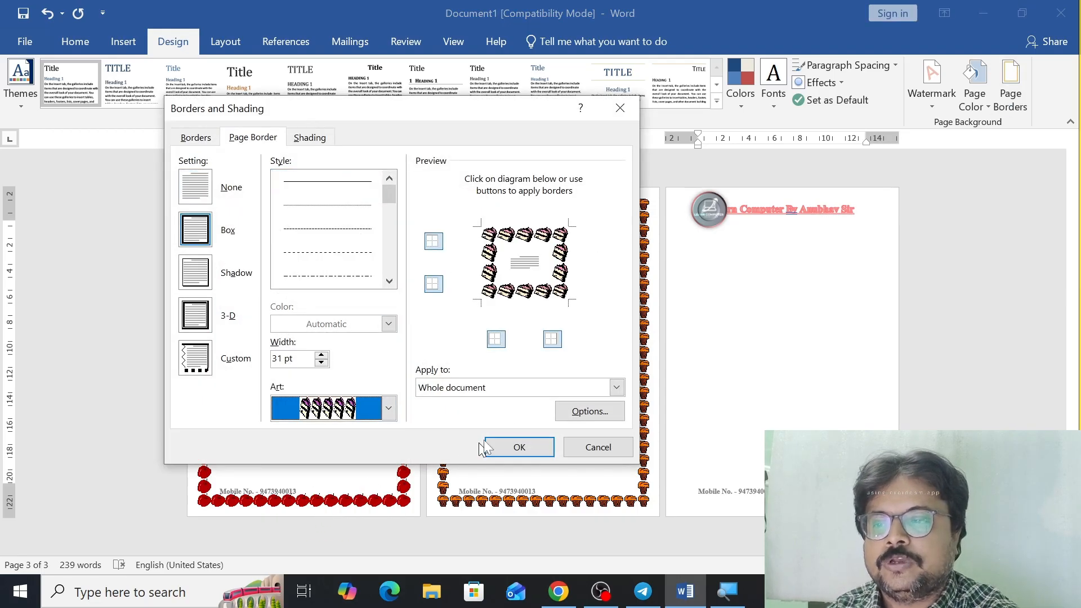
{"action": "left_click", "coordinate": [518, 389]}
{"action": "left_click", "coordinate": [505, 415]}
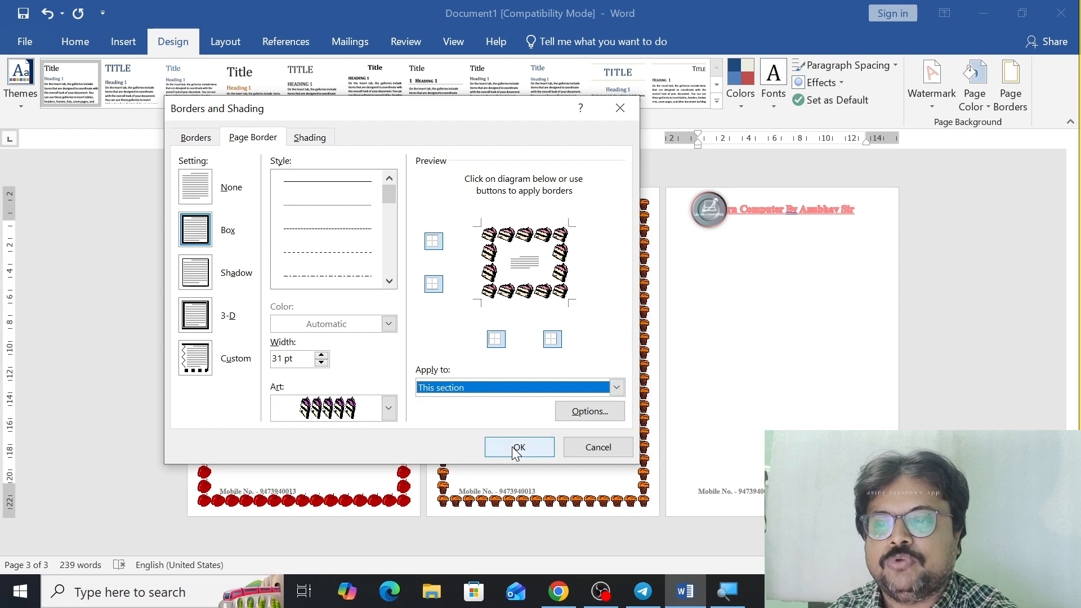
{"action": "left_click", "coordinate": [518, 447]}
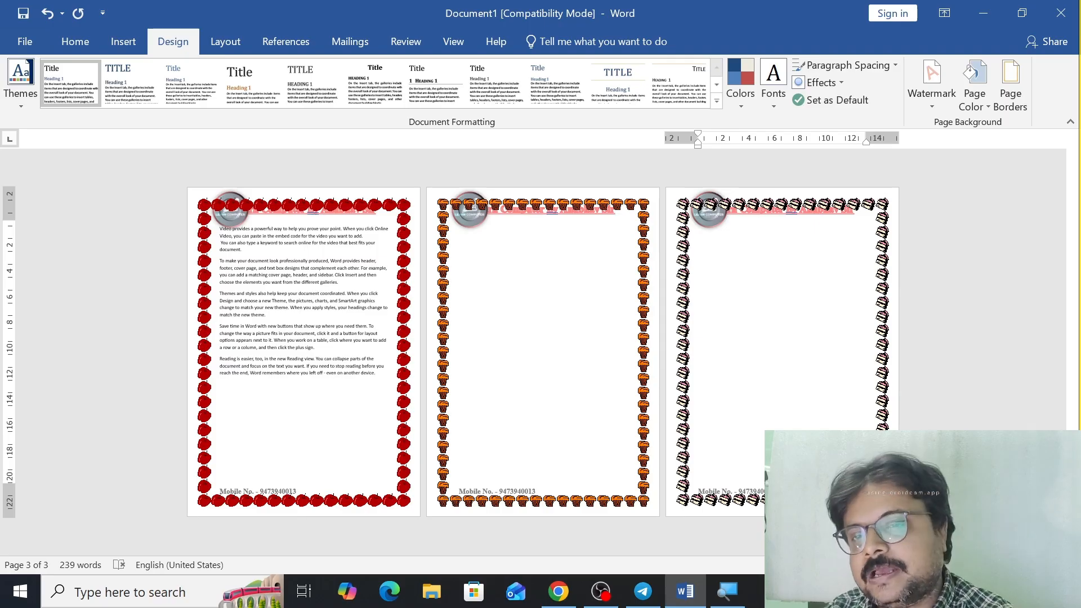
Step: Insert three page breaks on the third page to add more pages to the third section
{"action": "key", "text": "ctrl+Return"}
{"action": "key", "text": "ctrl+Return"}
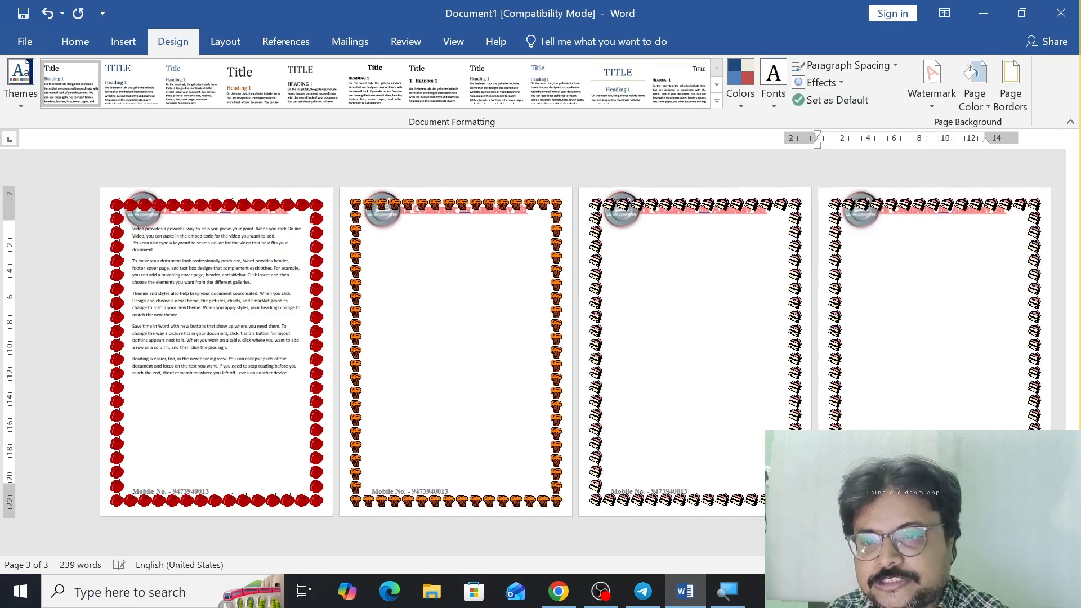
{"action": "key", "text": "ctrl+Return"}
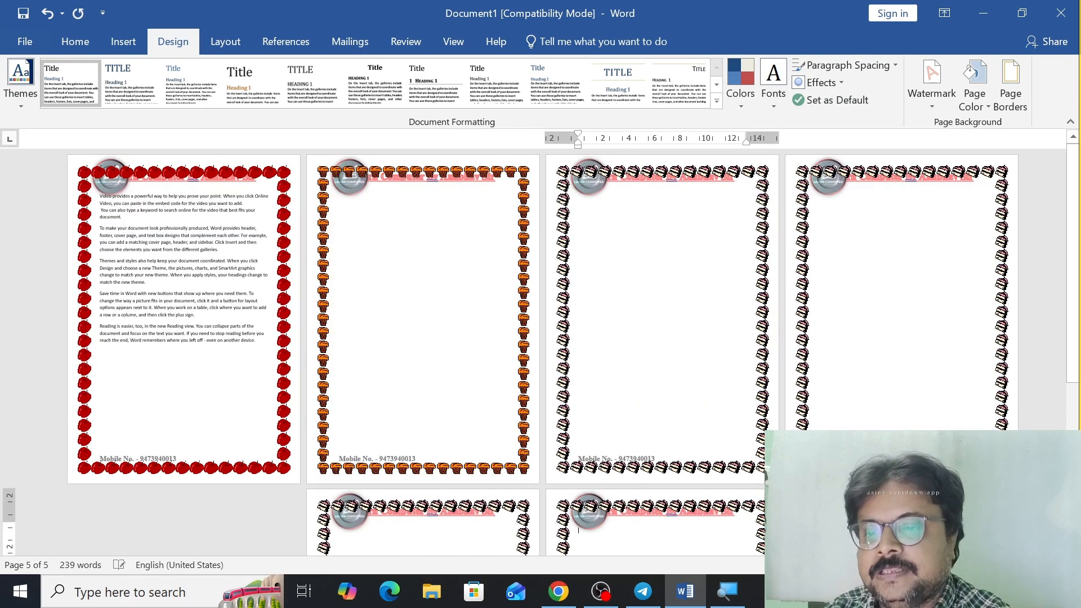
Step: Open the second page's header to check the added pages' section labels, return to the body text, and place the cursor on the fifth page
{"action": "double_click", "coordinate": [458, 174]}
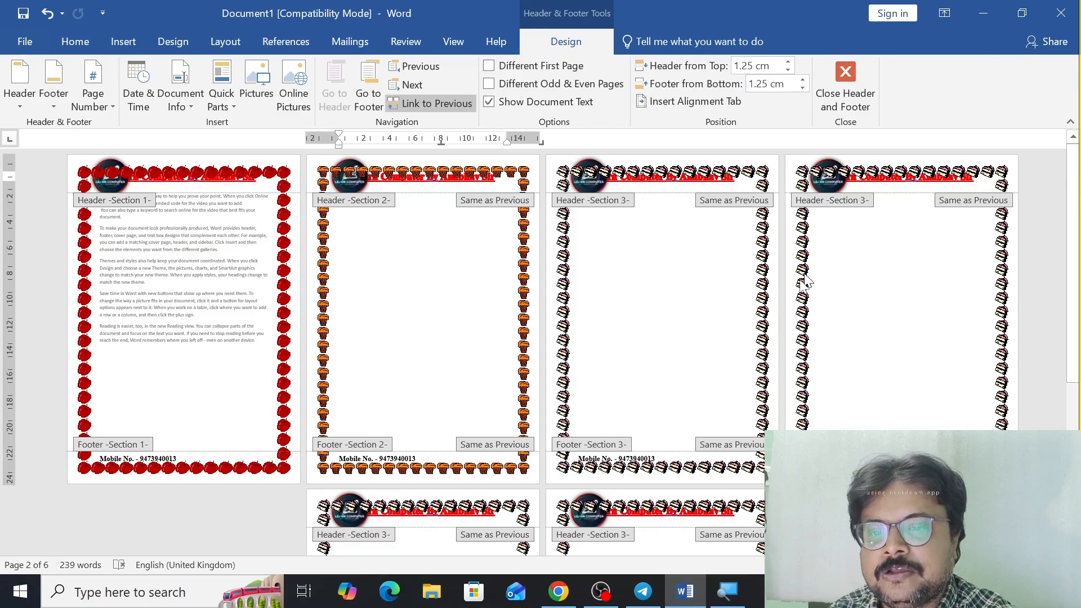
{"action": "double_click", "coordinate": [584, 273]}
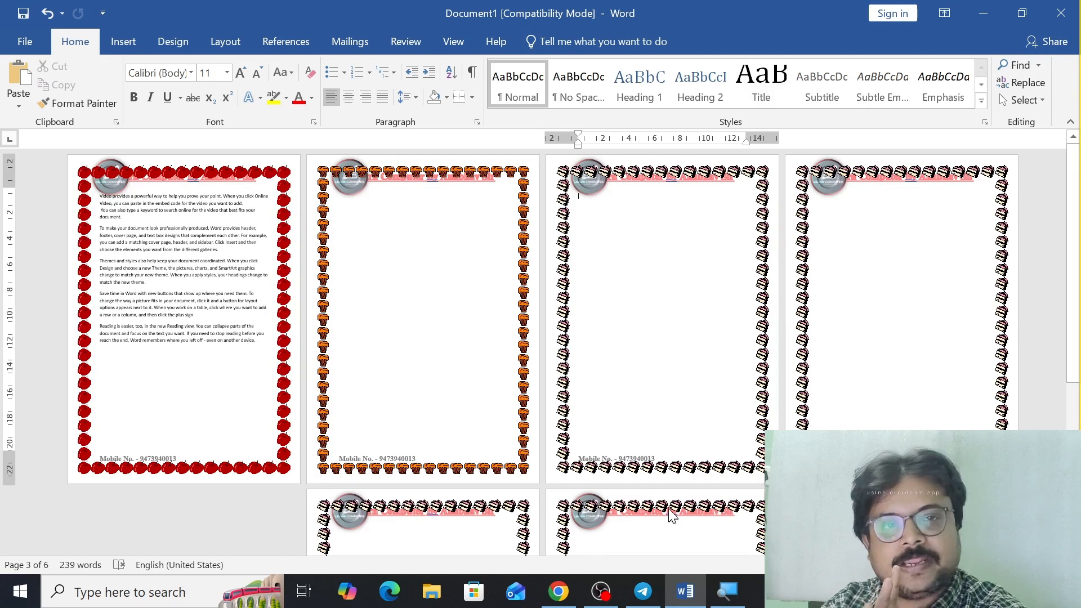
{"action": "left_click", "coordinate": [865, 335]}
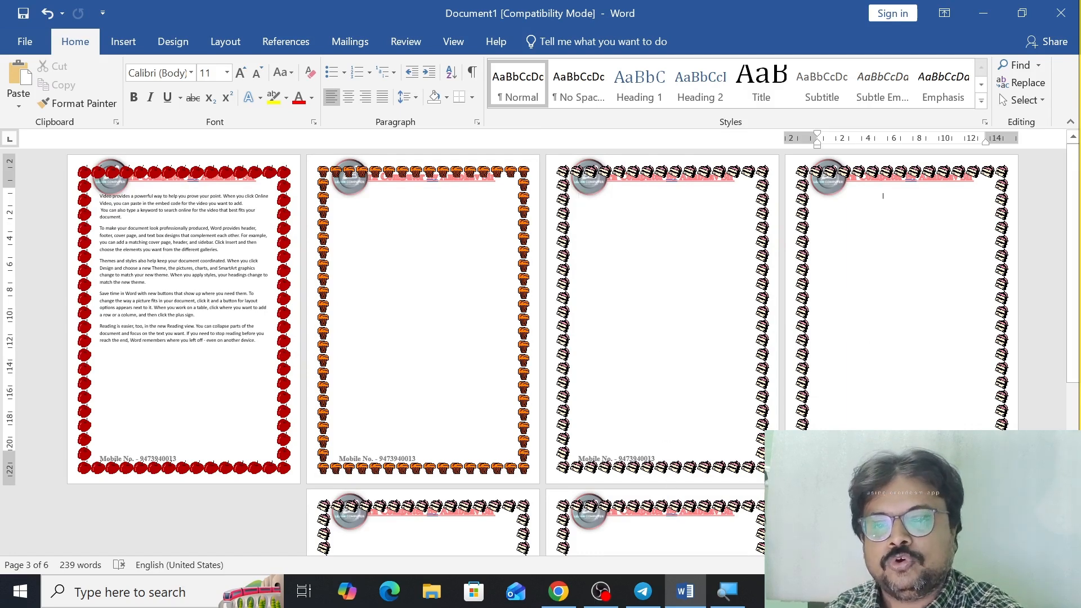
{"action": "left_click", "coordinate": [735, 524]}
{"action": "left_click", "coordinate": [476, 551]}
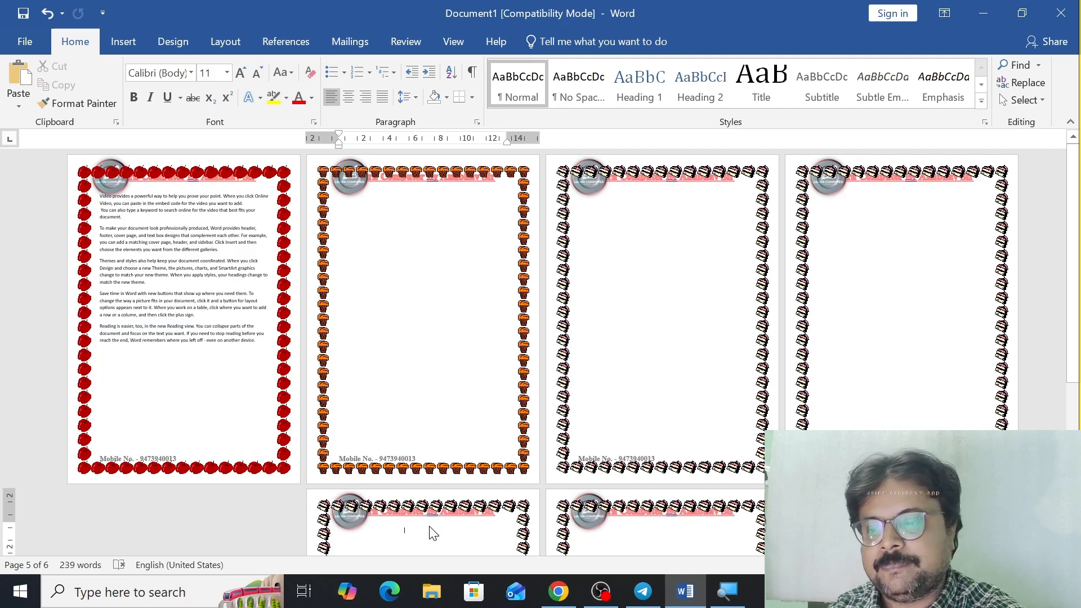
{"action": "scroll", "coordinate": [427, 529], "scroll_direction": "down", "scroll_amount": 4}
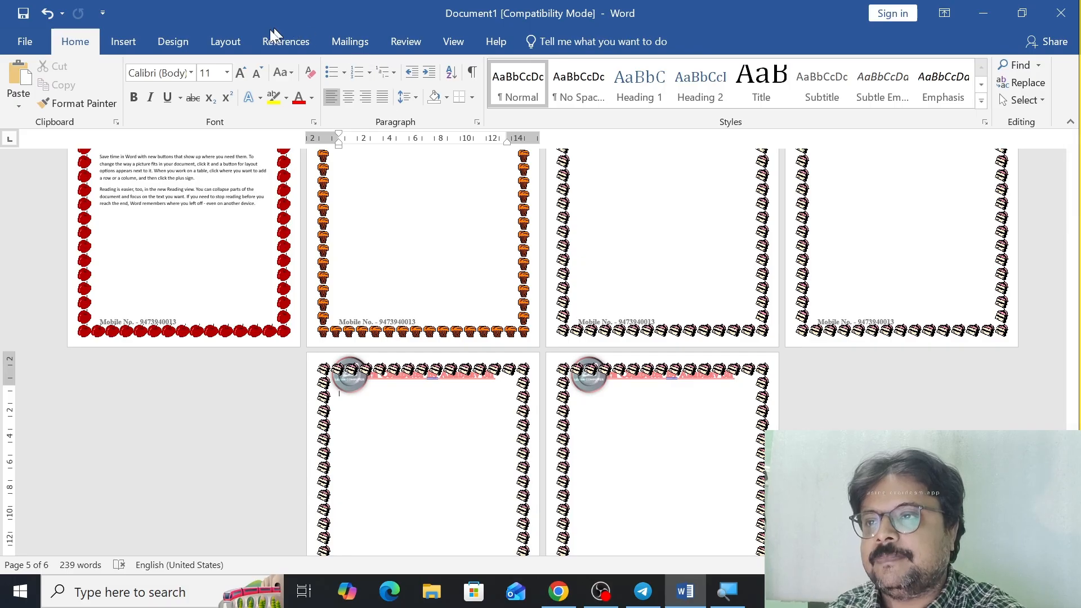
{"action": "left_click", "coordinate": [222, 45]}
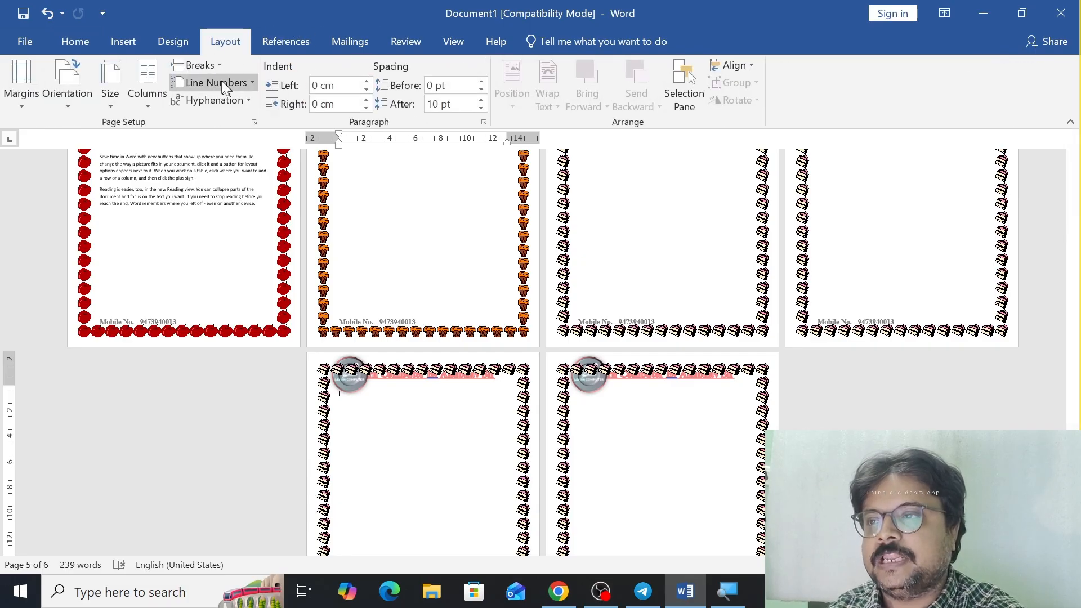
{"action": "left_click", "coordinate": [211, 68]}
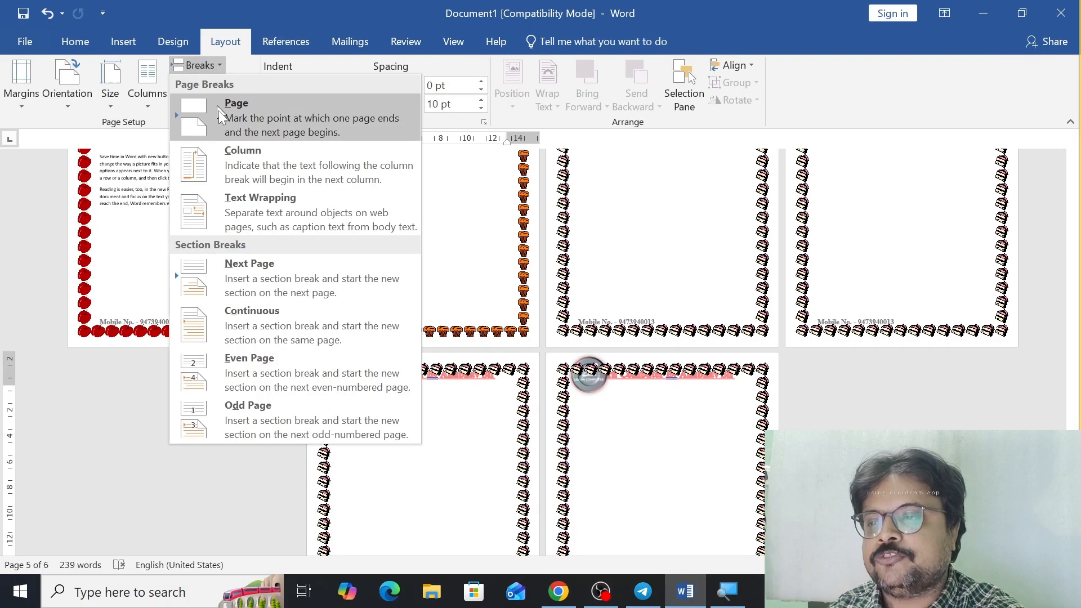
{"action": "left_click", "coordinate": [214, 64]}
Step: Limit the third section's cake slice border to its first page using the This section - First page only option
{"action": "left_click", "coordinate": [183, 43]}
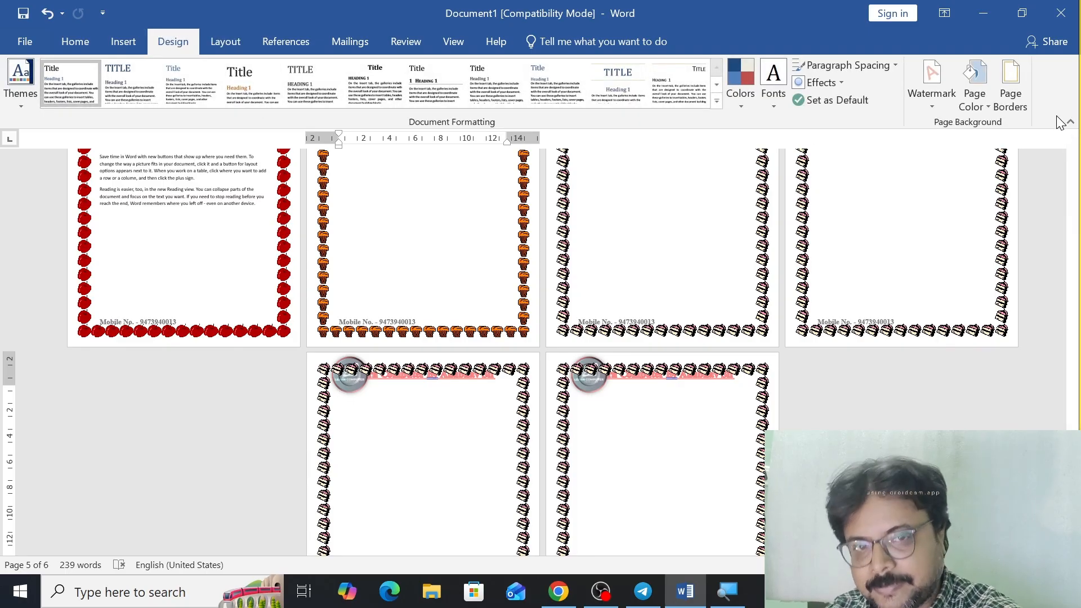
{"action": "left_click", "coordinate": [1010, 97]}
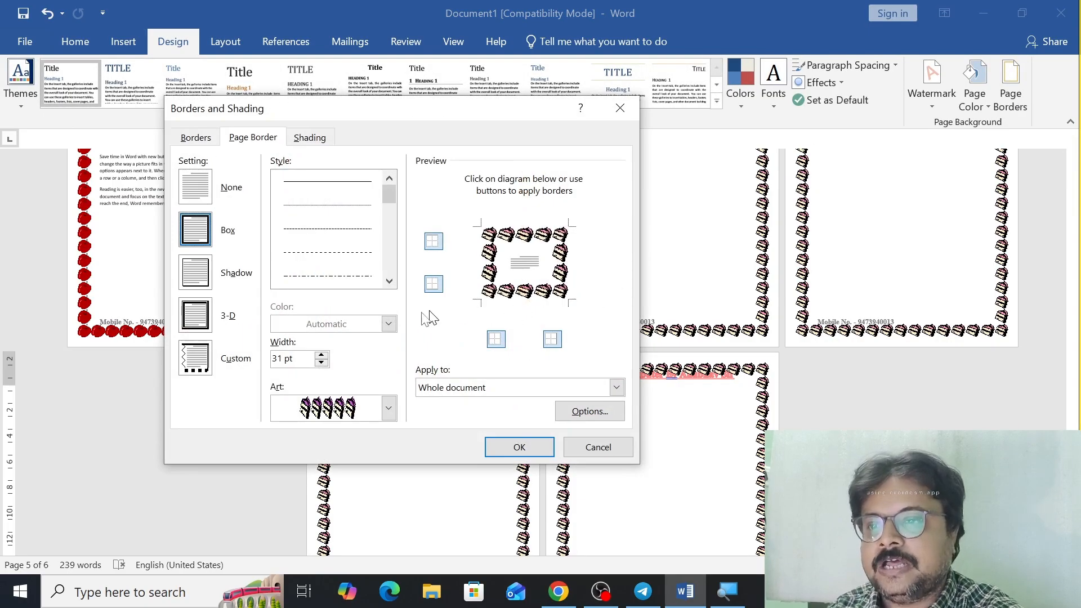
{"action": "left_click", "coordinate": [616, 388]}
{"action": "left_click", "coordinate": [461, 428]}
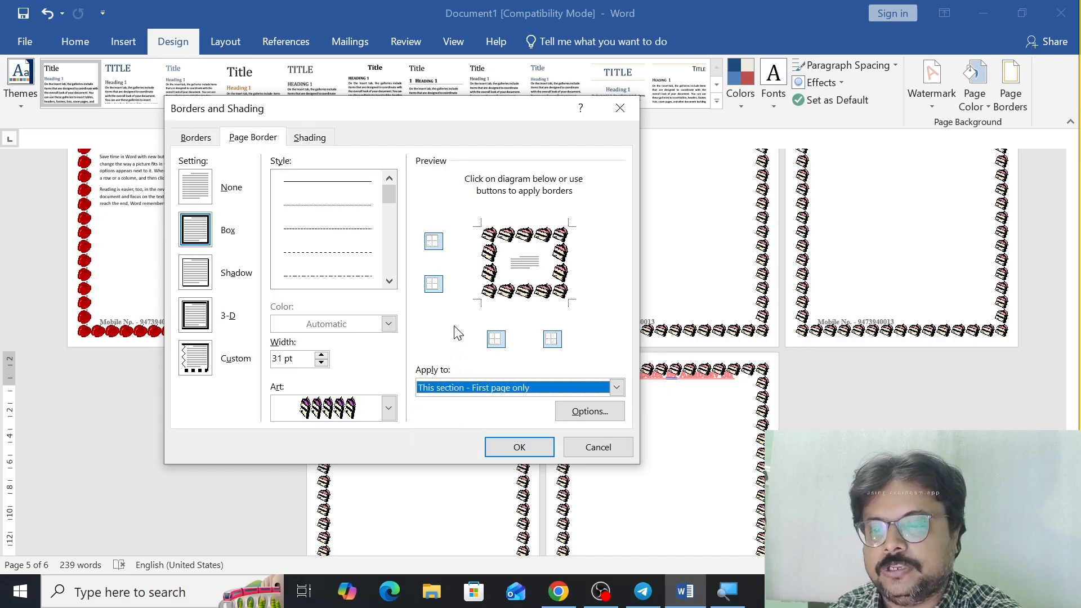
{"action": "left_click", "coordinate": [519, 447]}
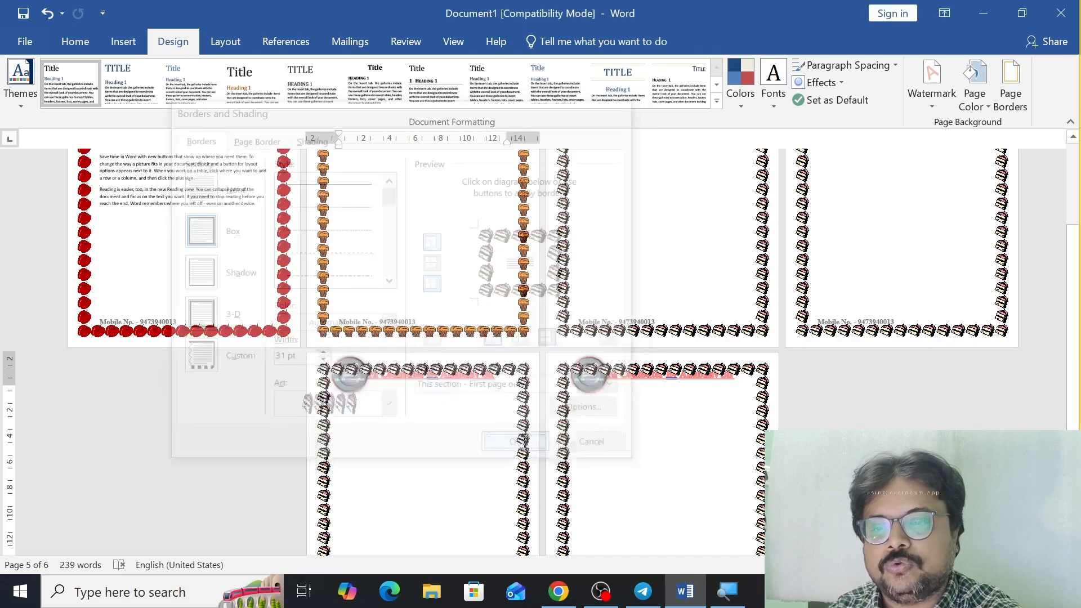
{"action": "scroll", "coordinate": [538, 345], "scroll_direction": "up", "scroll_amount": 4}
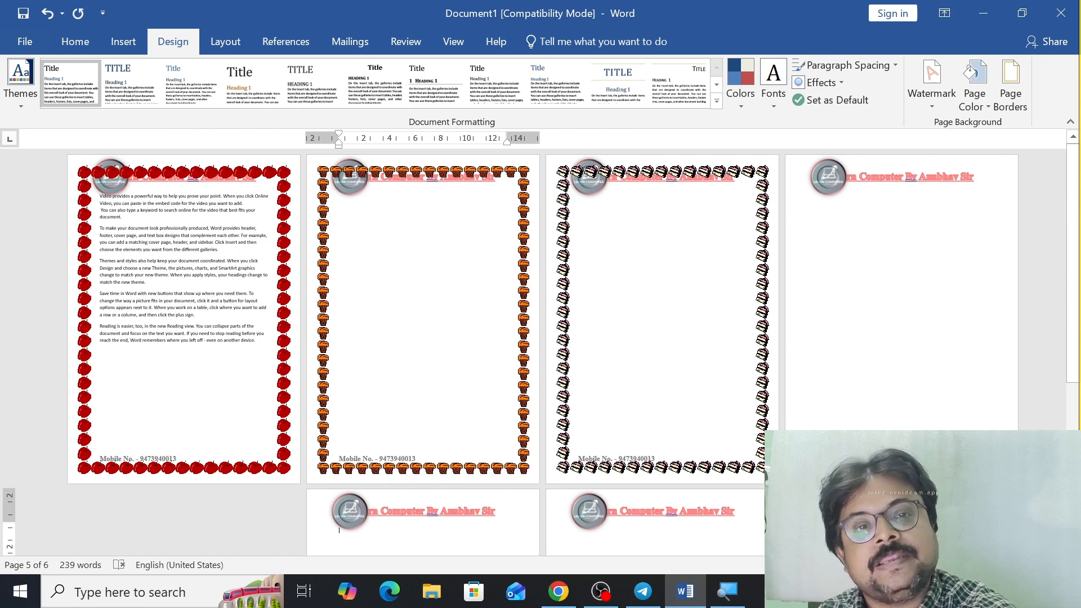
Step: Give the third section a candy corn art page border, applied to This section - All except first page
{"action": "left_click", "coordinate": [1010, 84]}
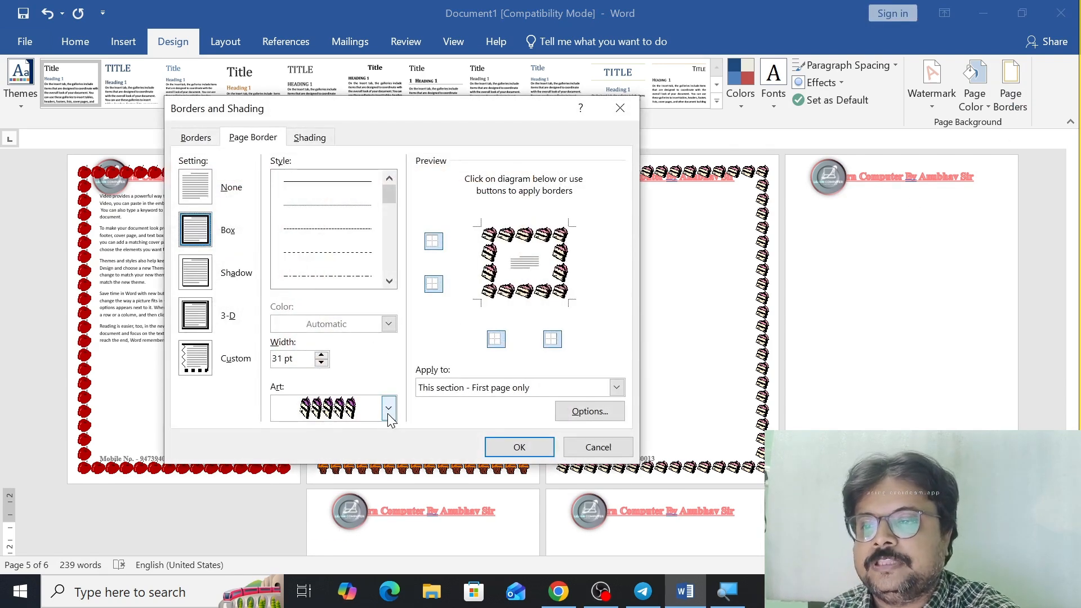
{"action": "left_click", "coordinate": [388, 414]}
{"action": "left_click", "coordinate": [371, 519]}
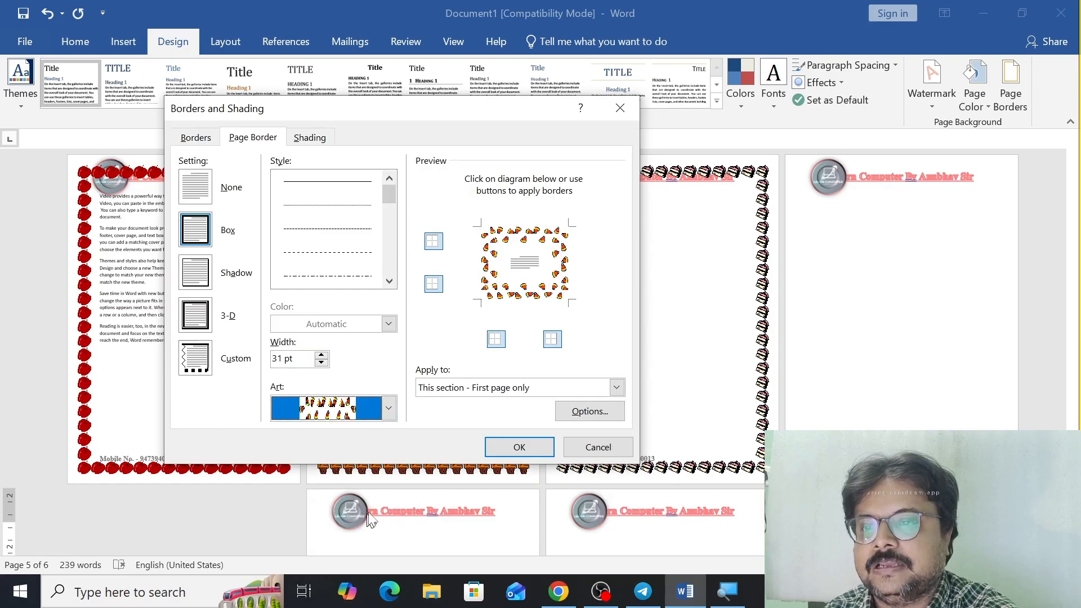
{"action": "left_click", "coordinate": [617, 387]}
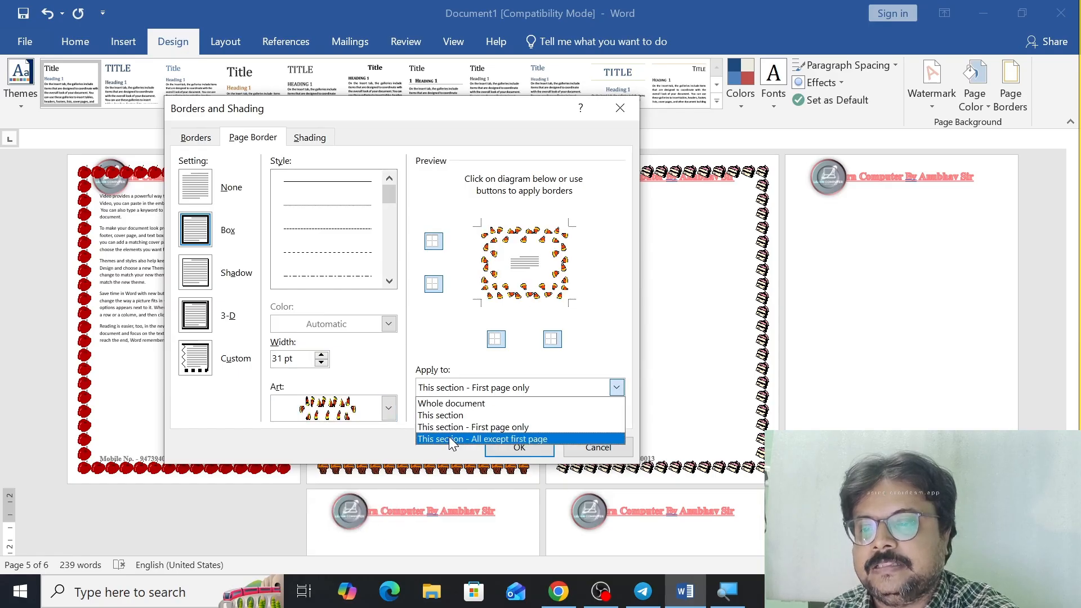
{"action": "left_click", "coordinate": [450, 438]}
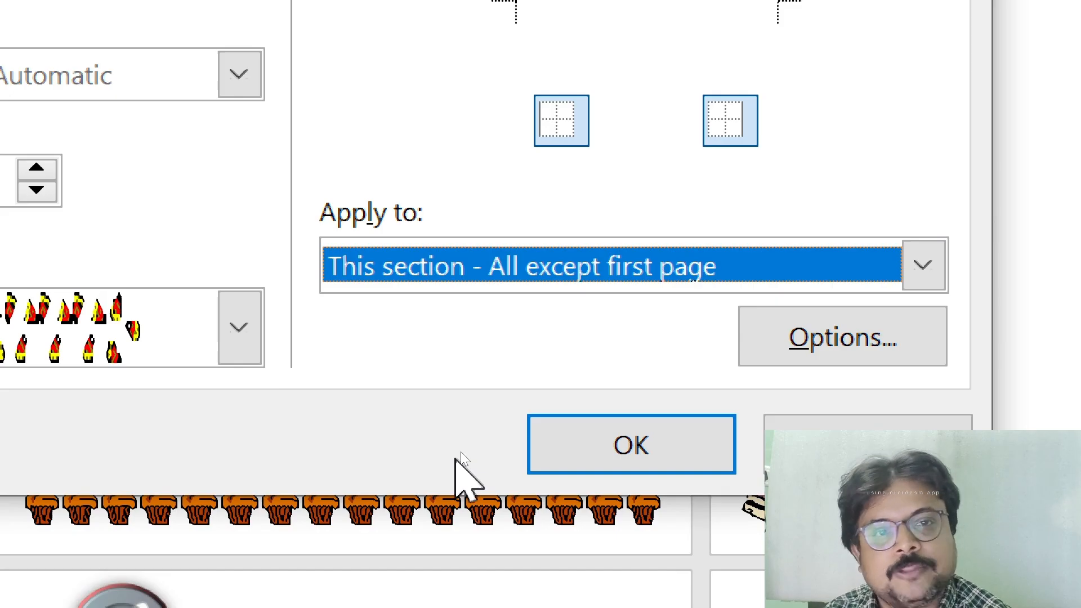
{"action": "left_click", "coordinate": [583, 468]}
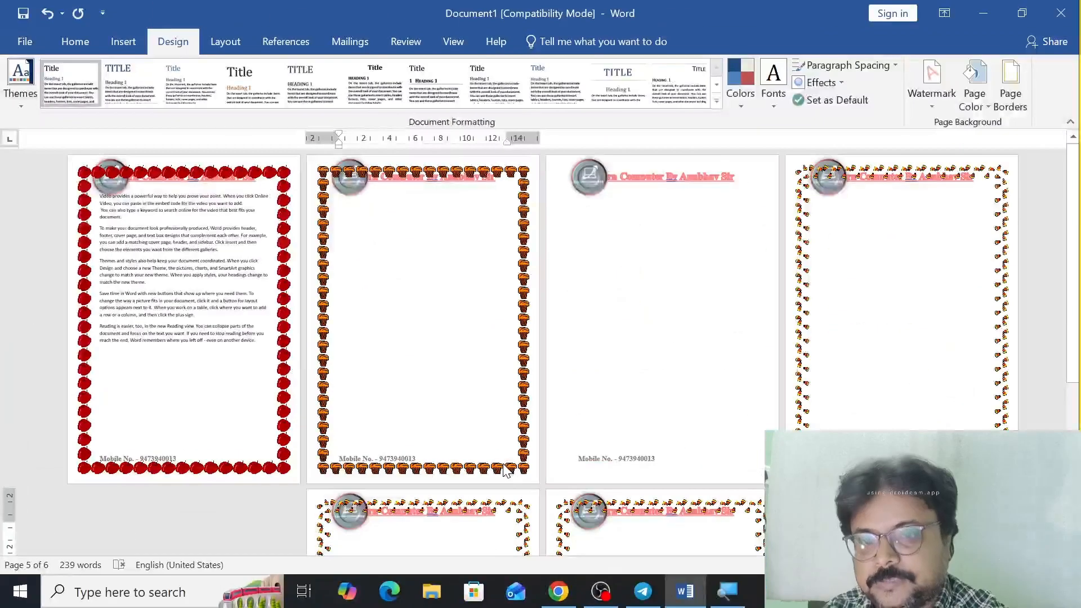
{"action": "scroll", "coordinate": [546, 383], "scroll_direction": "down", "scroll_amount": 3}
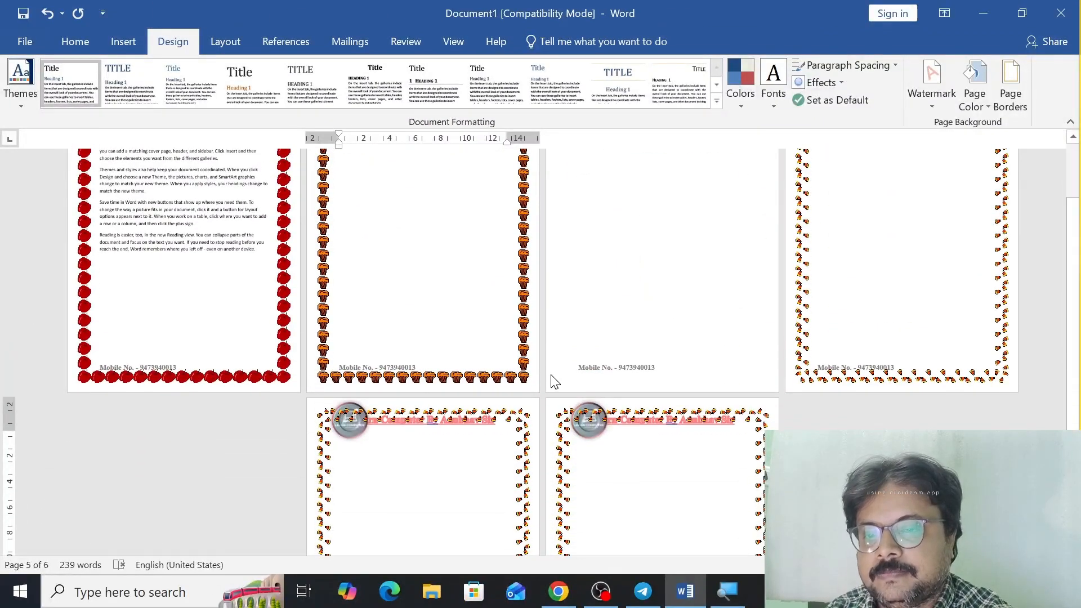
{"action": "scroll", "coordinate": [552, 382], "scroll_direction": "down", "scroll_amount": 5, "text": "ctrl"}
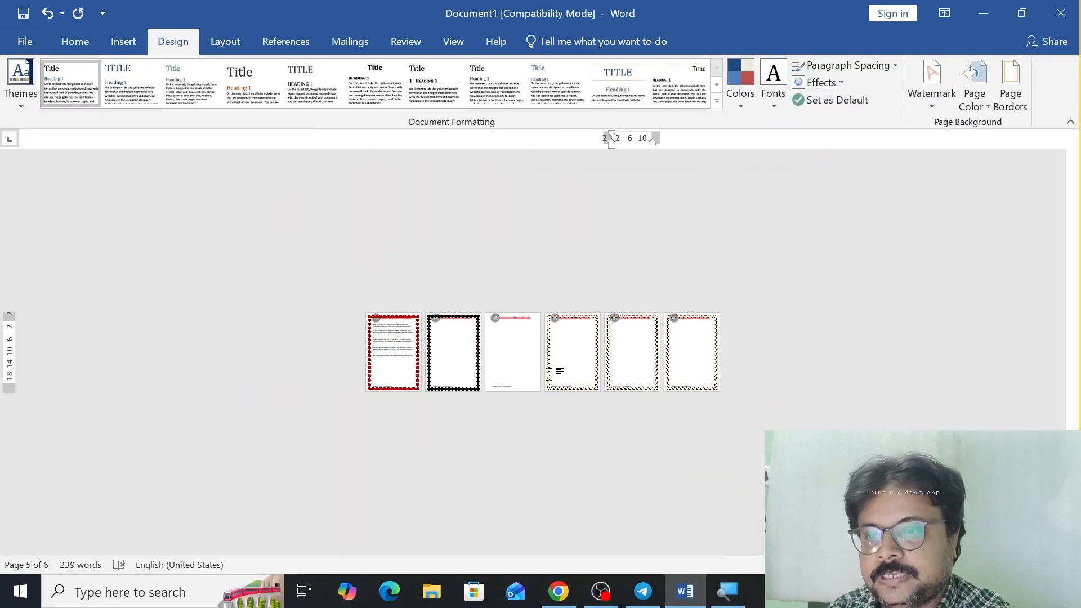
Step: Apply the candy corn art page border to the Whole document
{"action": "left_click", "coordinate": [524, 345]}
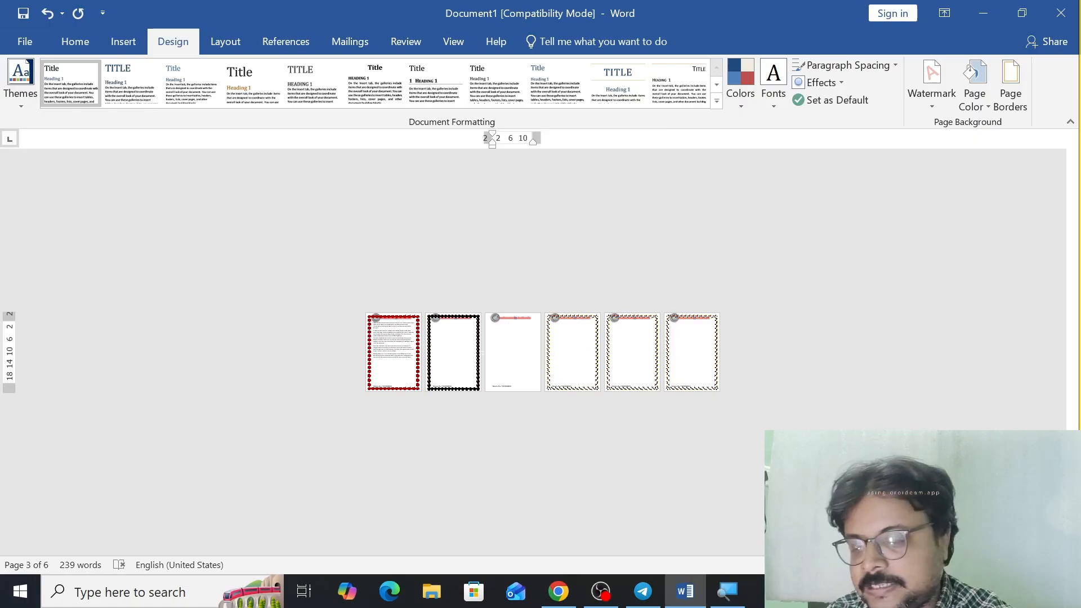
{"action": "scroll", "coordinate": [471, 365], "scroll_direction": "up", "scroll_amount": 5, "text": "ctrl"}
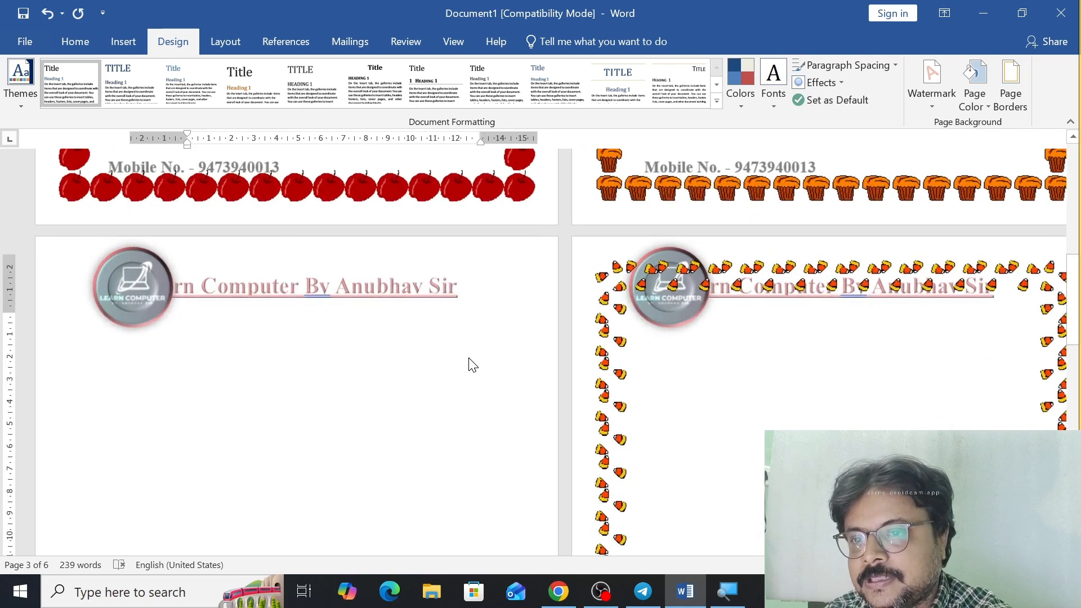
{"action": "scroll", "coordinate": [469, 361], "scroll_direction": "up", "scroll_amount": 12}
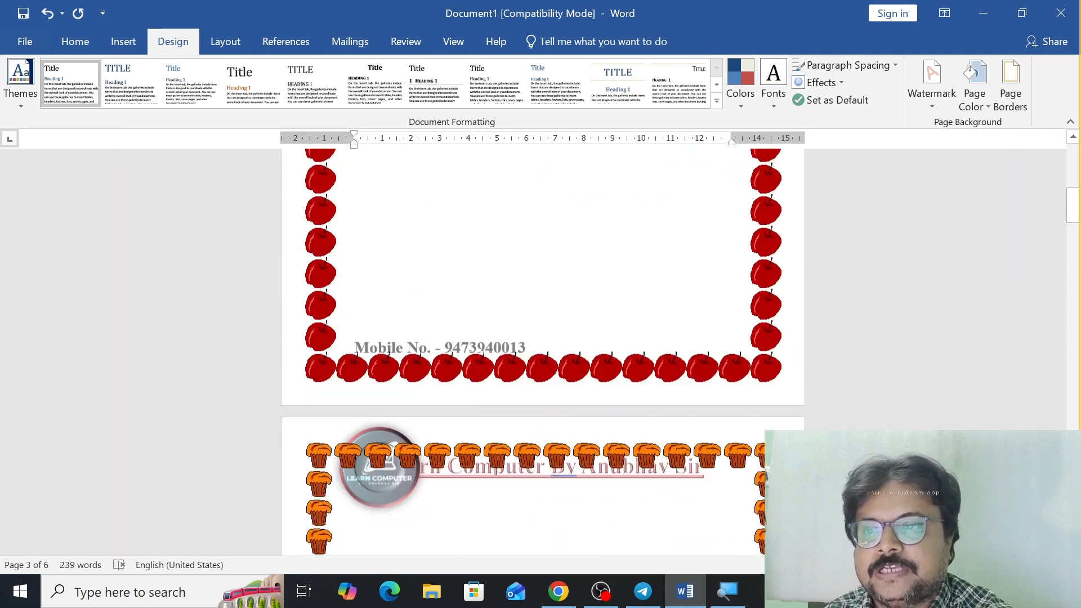
{"action": "scroll", "coordinate": [469, 361], "scroll_direction": "up", "scroll_amount": 10}
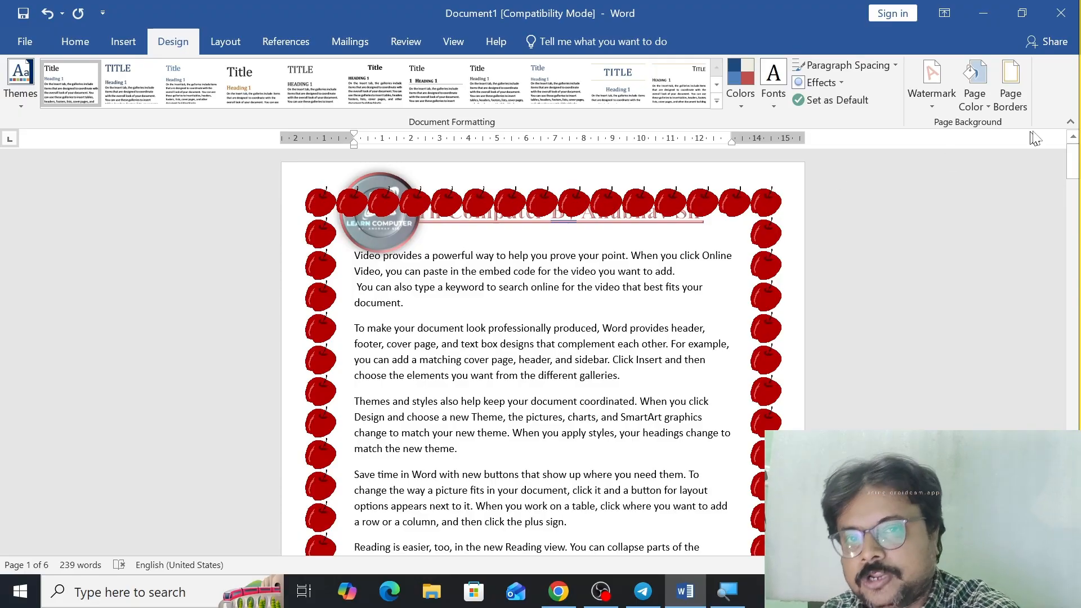
{"action": "left_click", "coordinate": [1026, 99]}
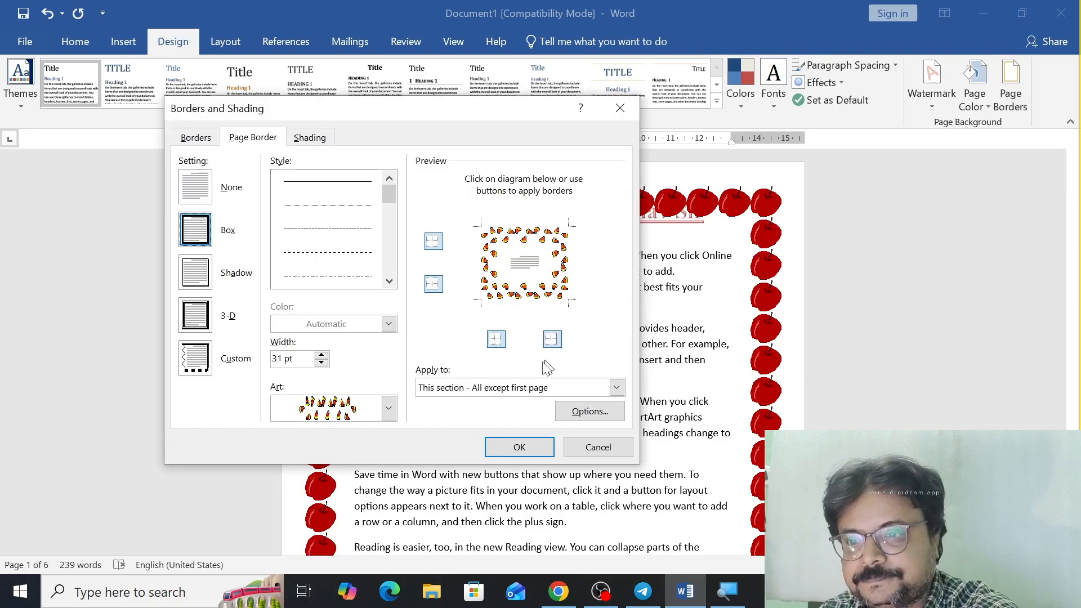
{"action": "left_click", "coordinate": [518, 387]}
{"action": "left_click", "coordinate": [501, 399]}
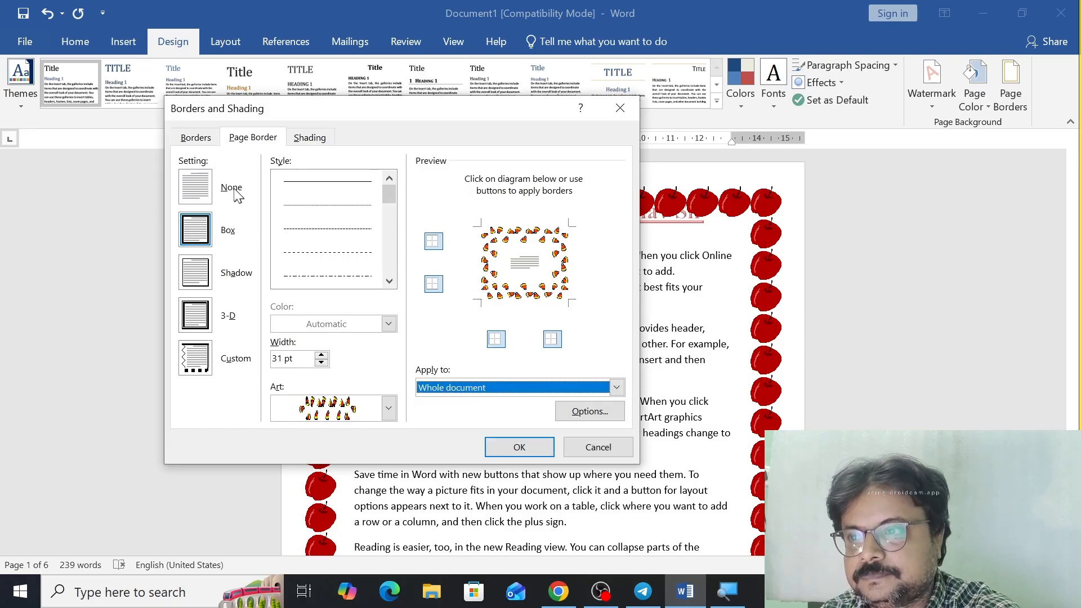
{"action": "left_click", "coordinate": [514, 448]}
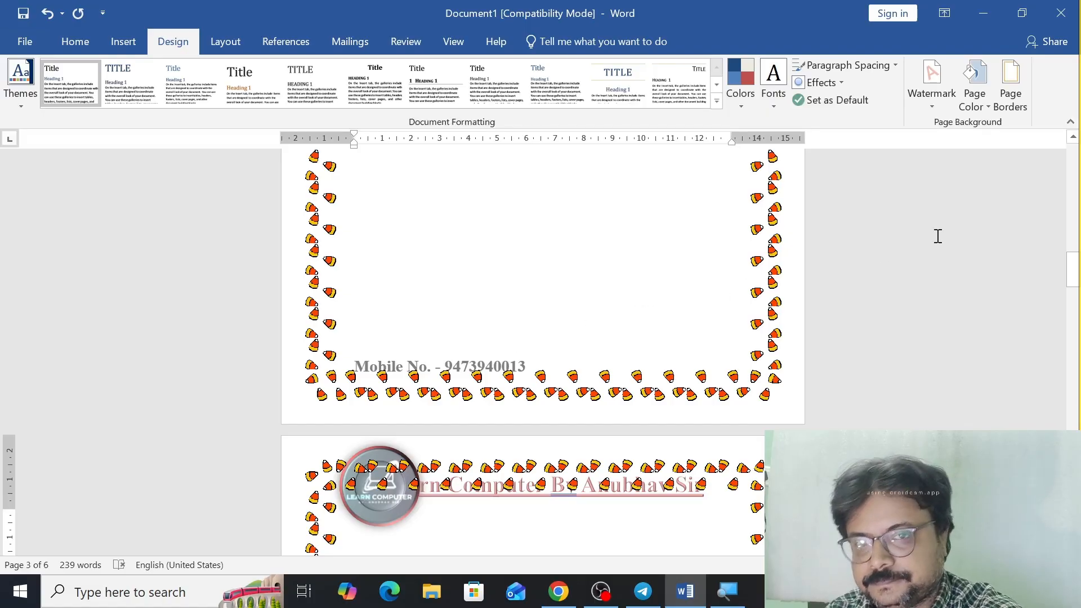
Step: Remove the page borders from the whole document by choosing the None setting
{"action": "left_click", "coordinate": [1011, 85]}
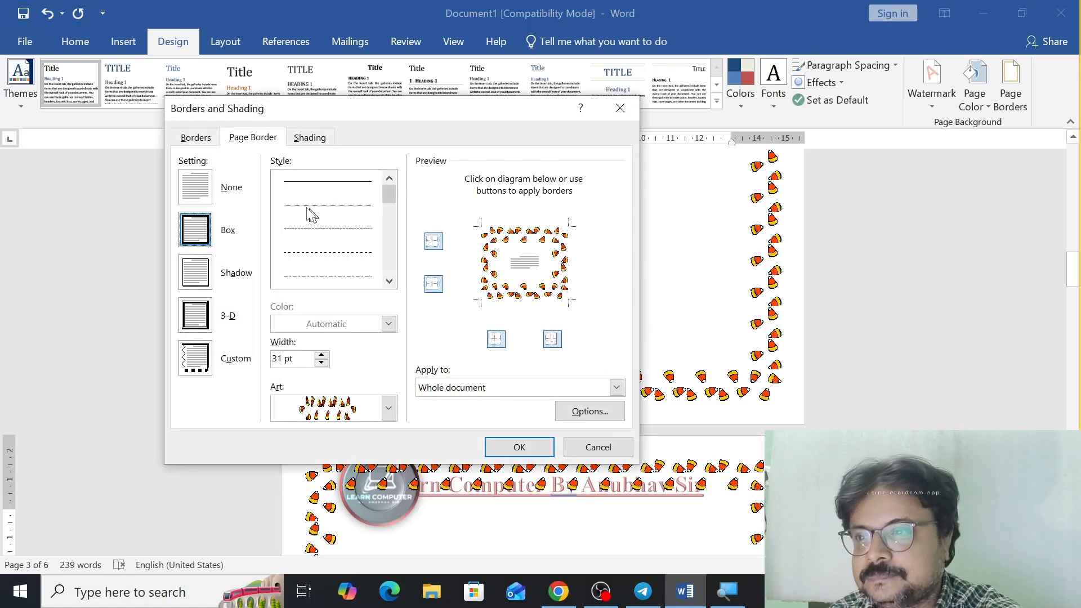
{"action": "left_click", "coordinate": [204, 183]}
{"action": "left_click", "coordinate": [524, 449]}
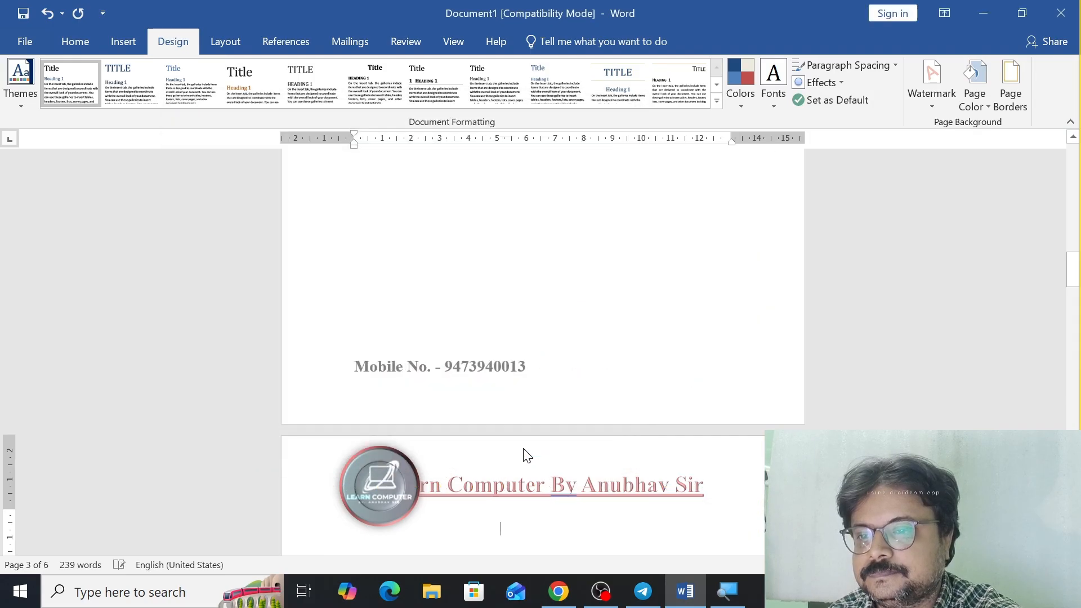
Step: Look through the document's pages from start to end, examining page edges, headers and footers for remaining borders
{"action": "scroll", "coordinate": [511, 427], "scroll_direction": "down", "scroll_amount": 5}
{"action": "scroll", "coordinate": [509, 420], "scroll_direction": "up", "scroll_amount": 8}
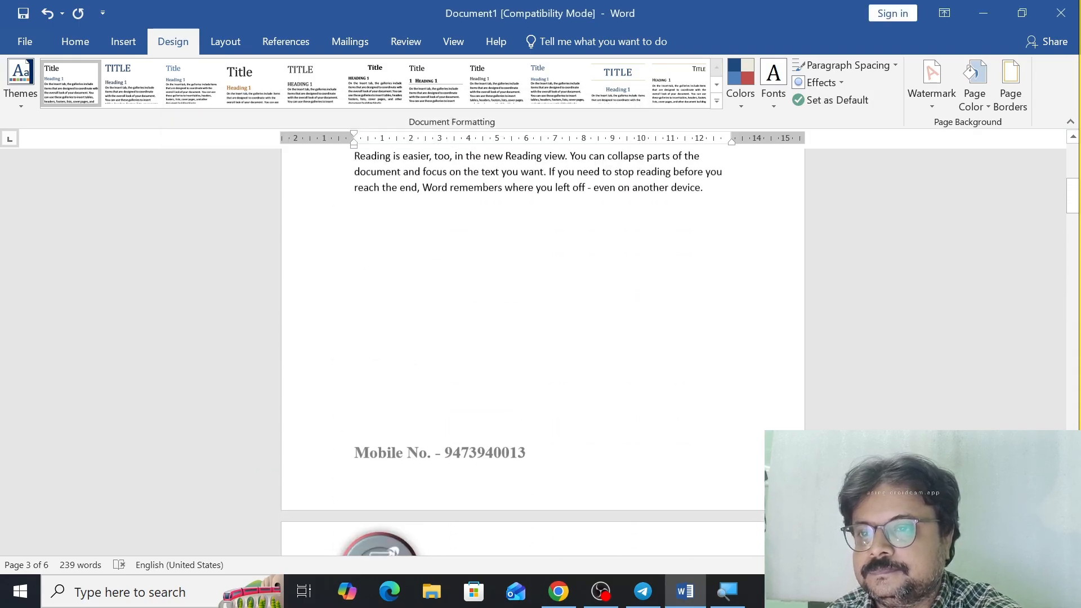
{"action": "scroll", "coordinate": [508, 419], "scroll_direction": "up", "scroll_amount": 6}
{"action": "scroll", "coordinate": [510, 422], "scroll_direction": "down", "scroll_amount": 7}
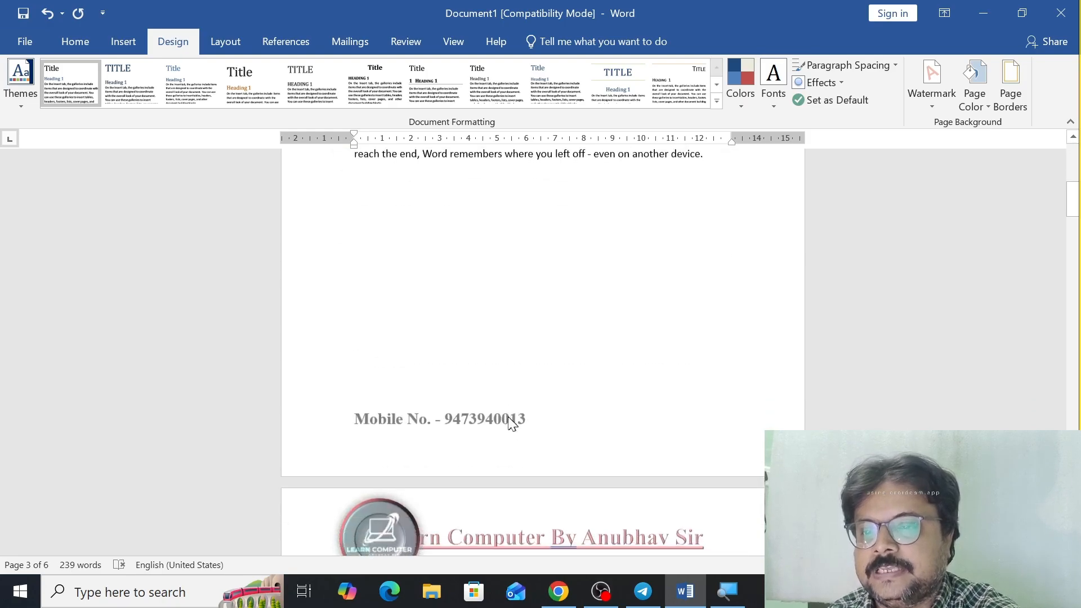
{"action": "scroll", "coordinate": [508, 421], "scroll_direction": "down", "scroll_amount": 20}
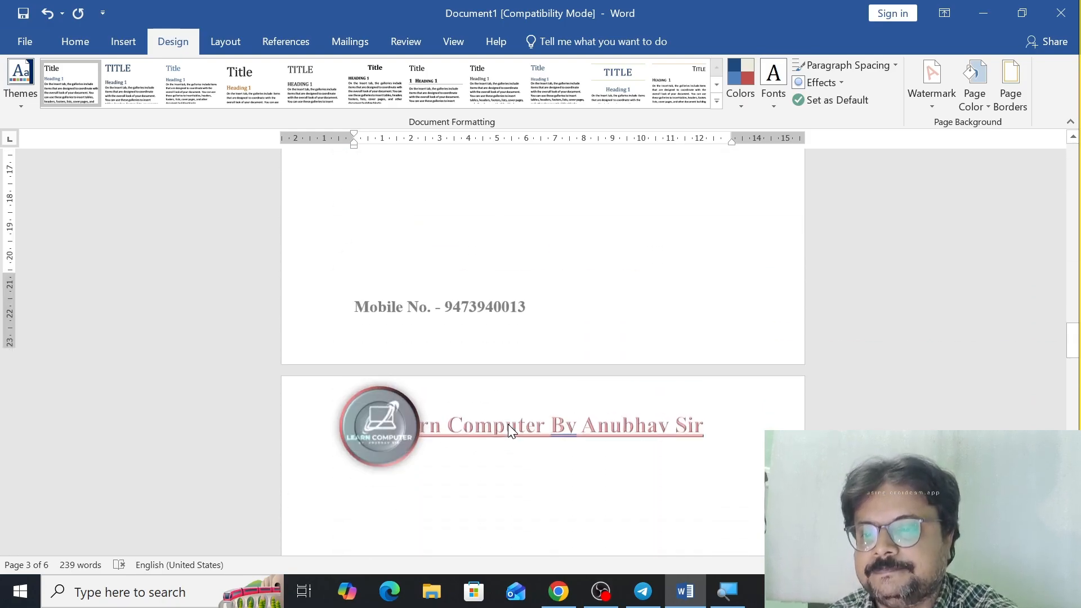
{"action": "scroll", "coordinate": [508, 424], "scroll_direction": "down", "scroll_amount": 12}
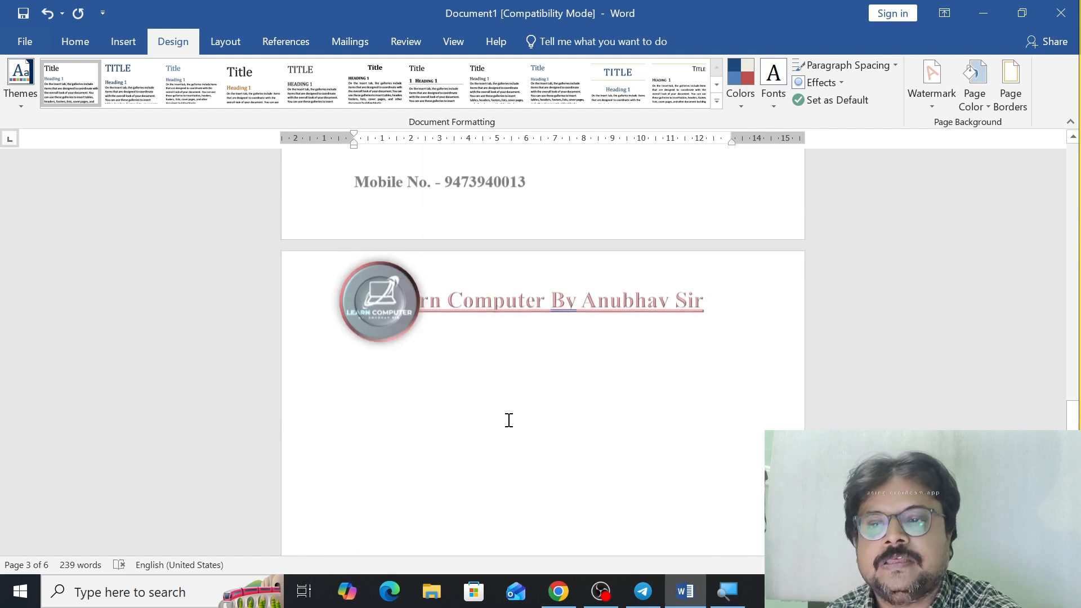
{"action": "scroll", "coordinate": [509, 419], "scroll_direction": "up", "scroll_amount": 7}
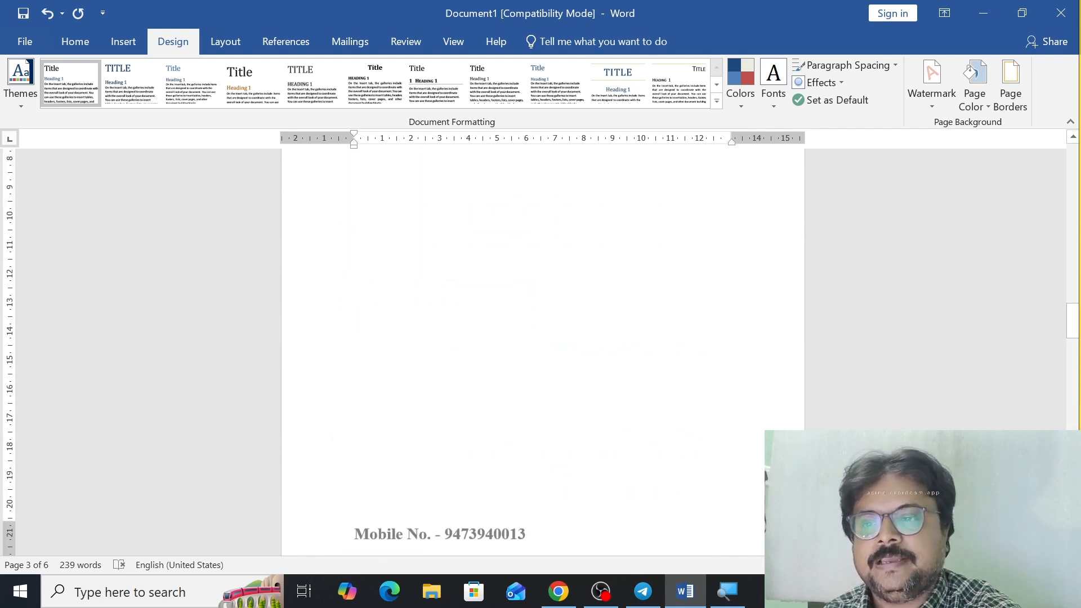
{"action": "scroll", "coordinate": [508, 425], "scroll_direction": "down", "scroll_amount": 6}
{"action": "scroll", "coordinate": [507, 425], "scroll_direction": "up", "scroll_amount": 8}
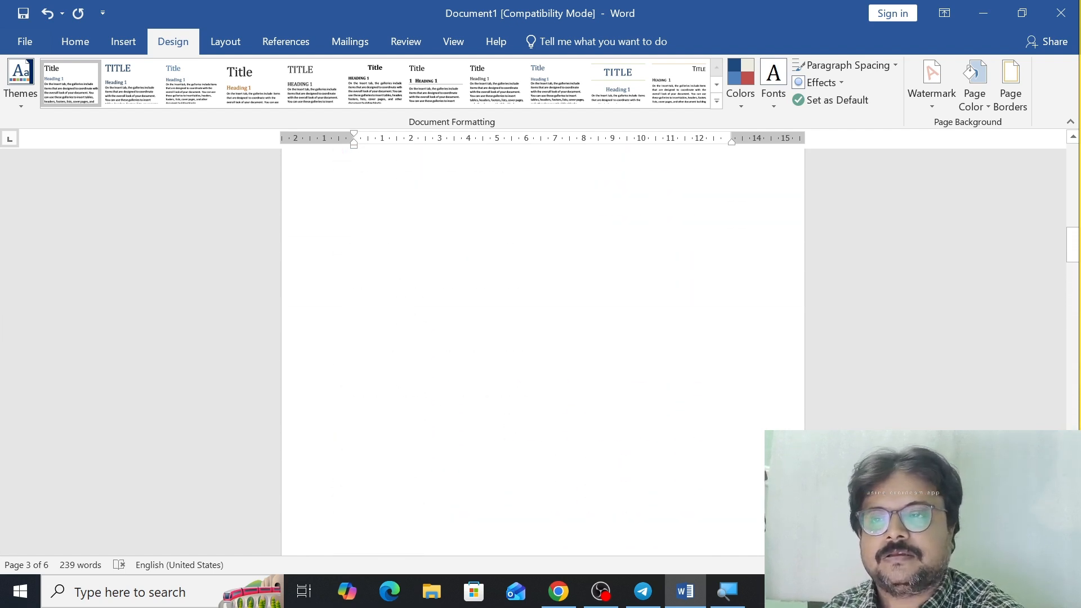
{"action": "scroll", "coordinate": [508, 417], "scroll_direction": "up", "scroll_amount": 10}
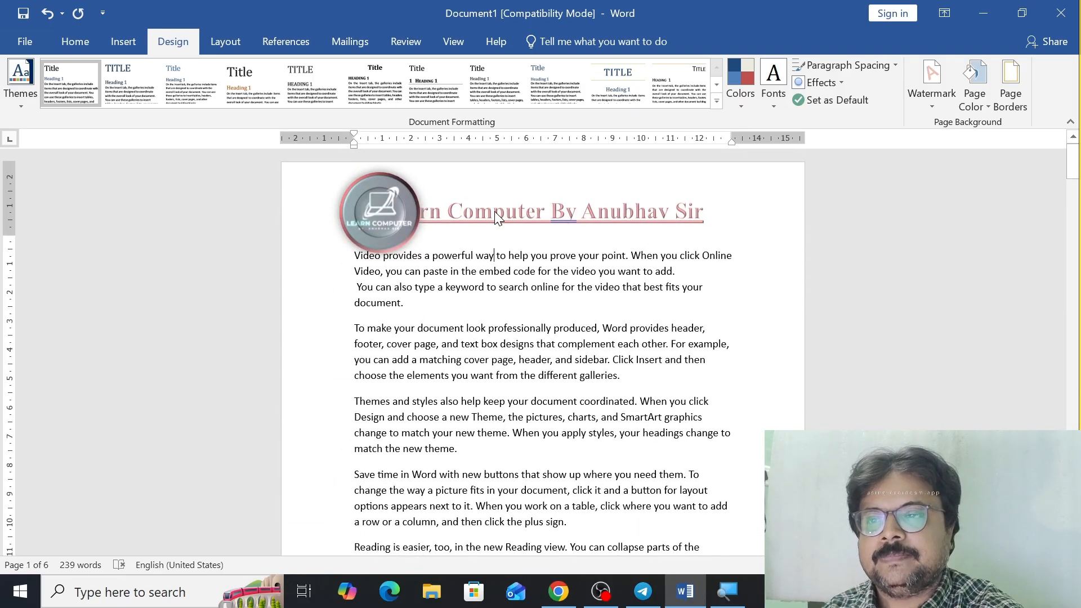
Step: Move the logo in the Section 1 header leftward, clear of the title text, and leave header editing
{"action": "double_click", "coordinate": [405, 217]}
{"action": "left_click_drag", "start_coordinate": [397, 215], "coordinate": [360, 208]}
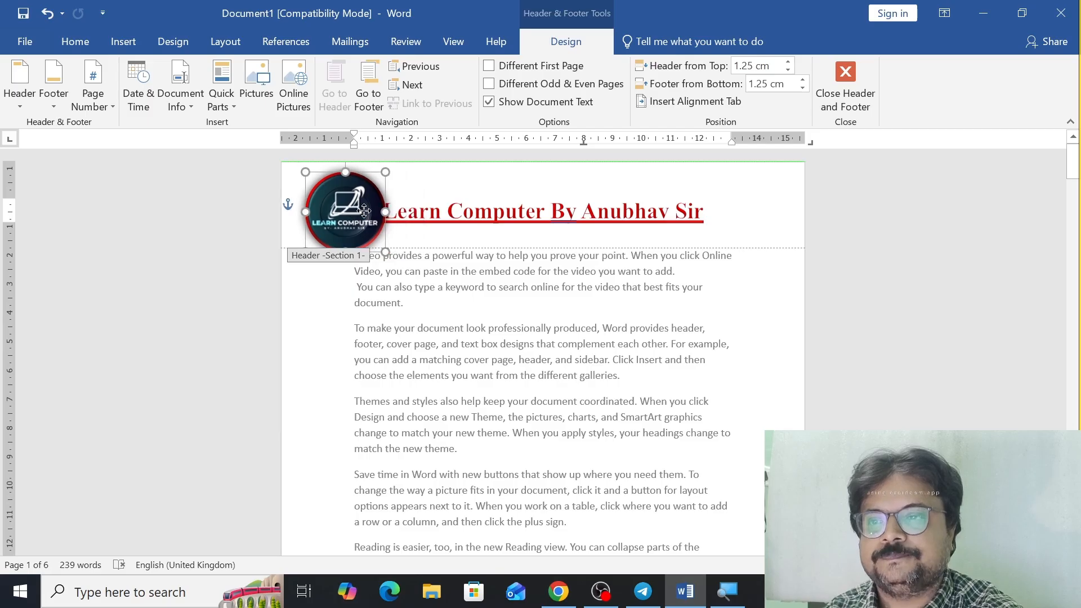
{"action": "double_click", "coordinate": [447, 333]}
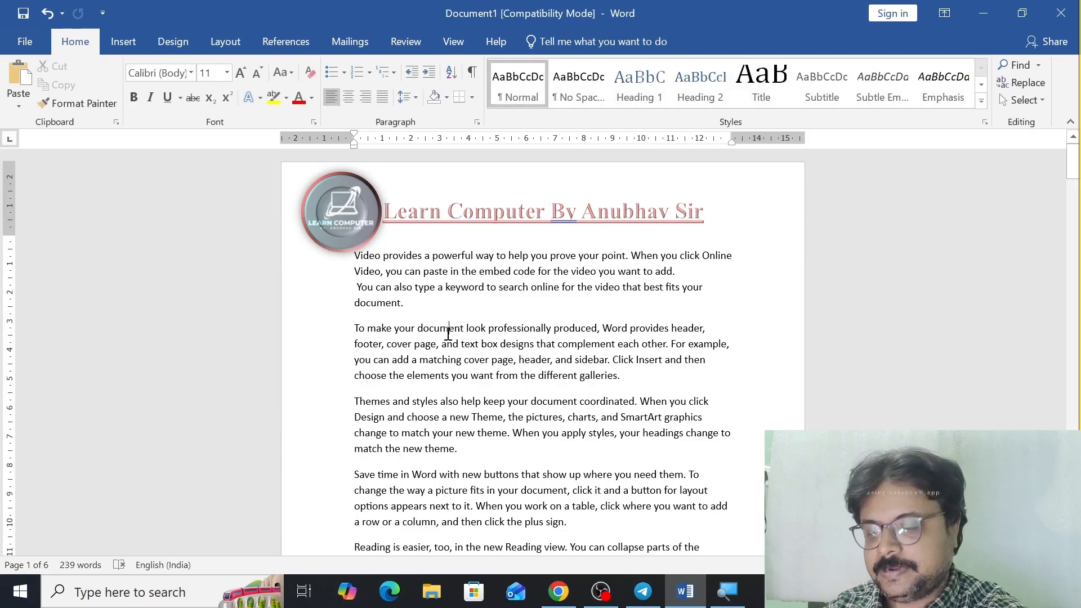
Step: Unlink the Section 2 header from Section 1 by turning off Link to Previous
{"action": "scroll", "coordinate": [448, 333], "scroll_direction": "down", "scroll_amount": 3, "text": "ctrl"}
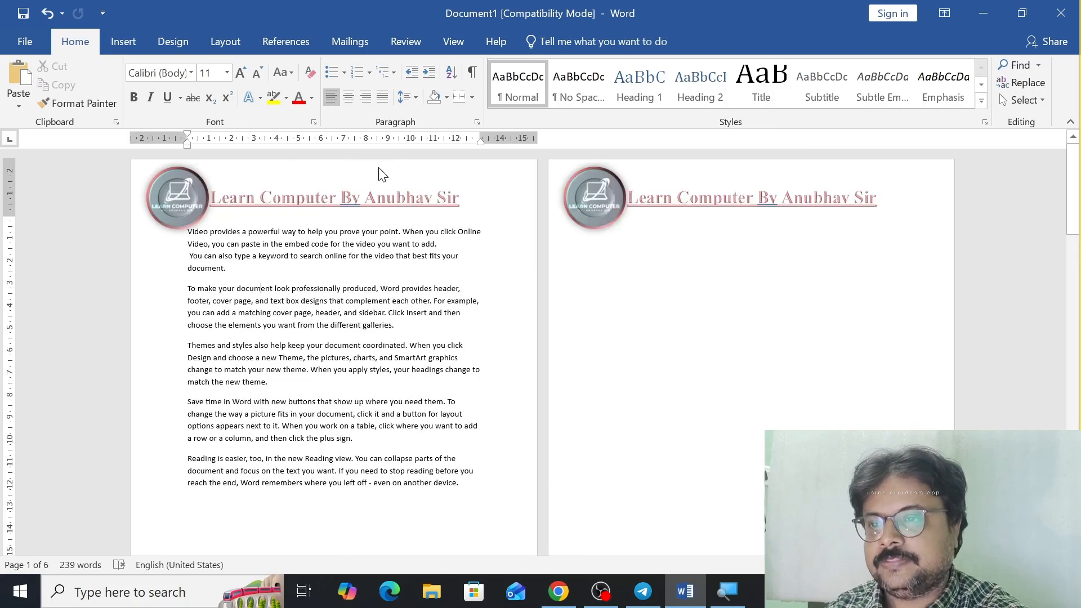
{"action": "double_click", "coordinate": [378, 194]}
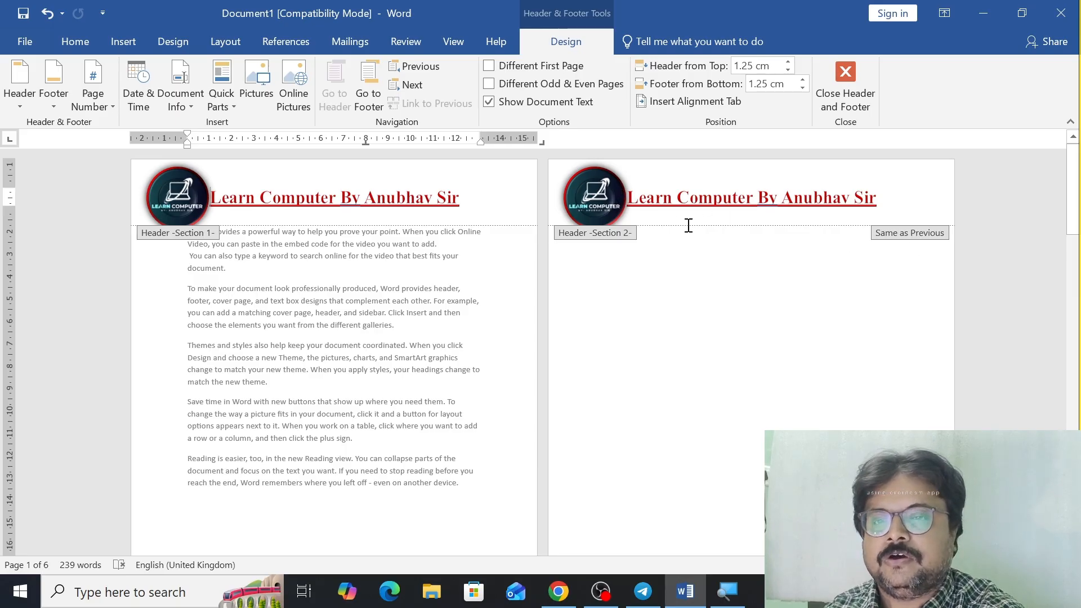
{"action": "left_click", "coordinate": [707, 213]}
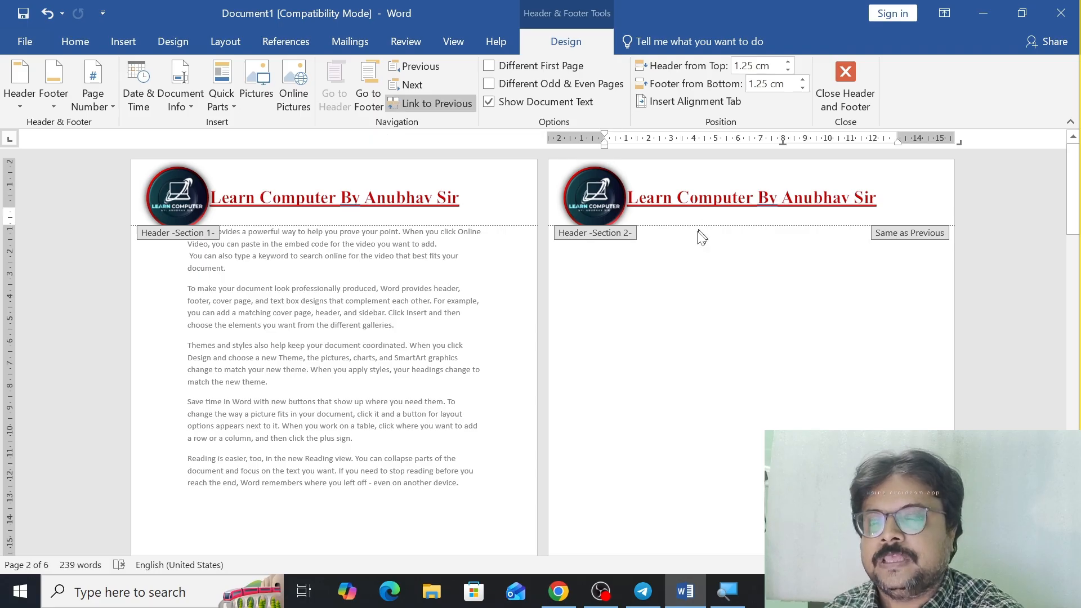
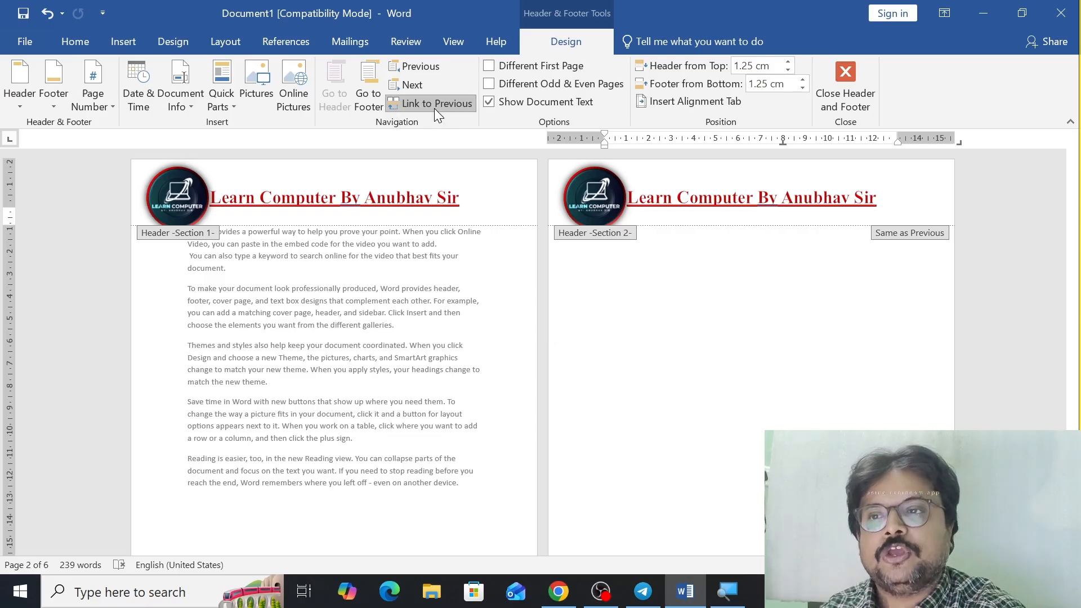
{"action": "left_click", "coordinate": [430, 68]}
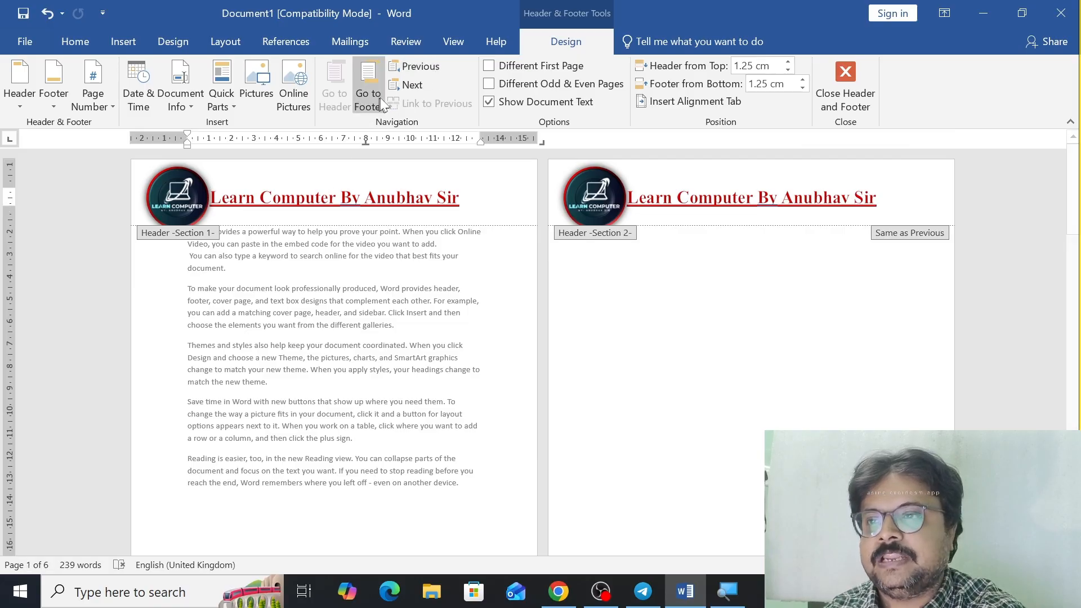
{"action": "left_click", "coordinate": [405, 87]}
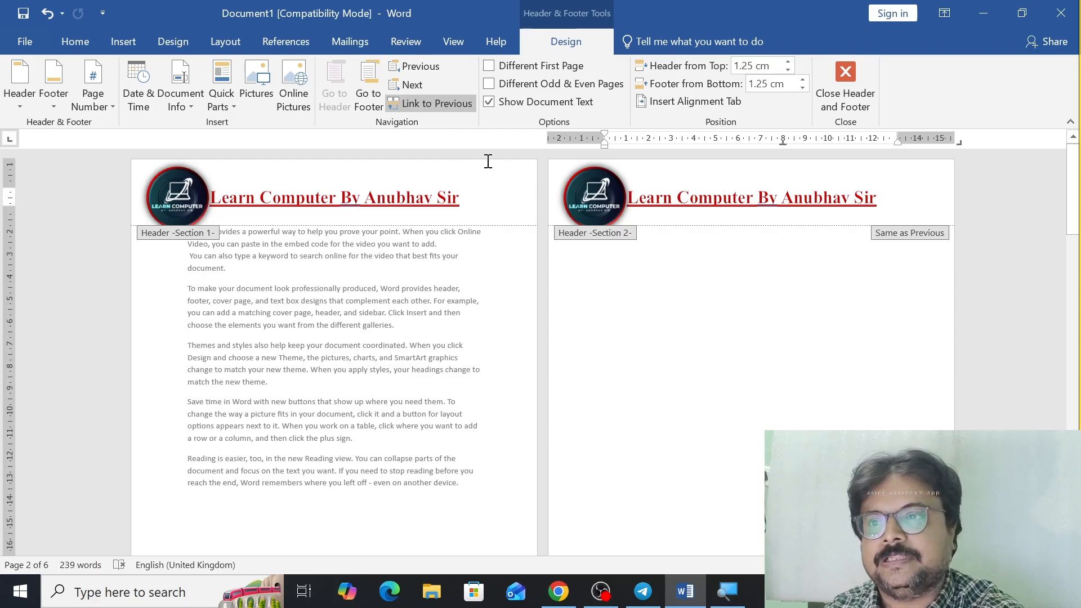
{"action": "left_click", "coordinate": [438, 102]}
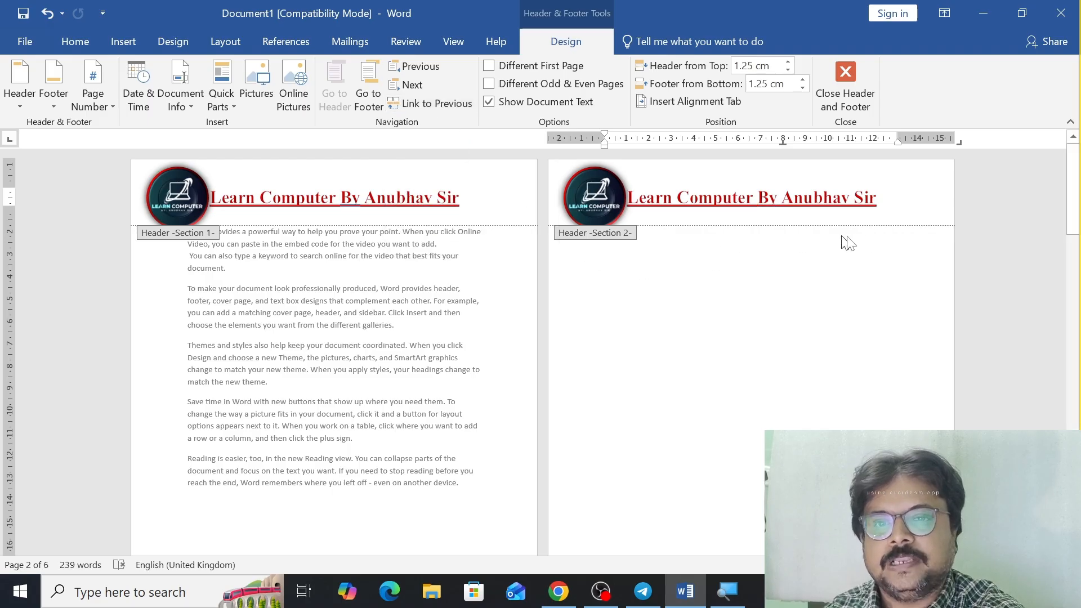
Step: Unlink the Section 3 header from Section 2 by turning off Link to Previous
{"action": "scroll", "coordinate": [848, 243], "scroll_direction": "down", "scroll_amount": 10}
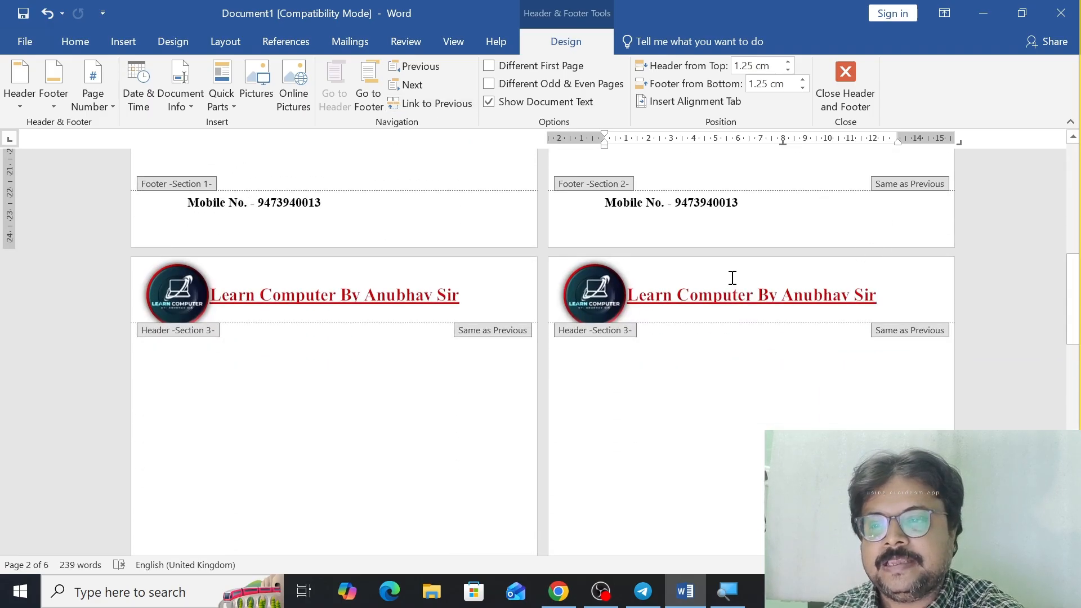
{"action": "left_click", "coordinate": [413, 302]}
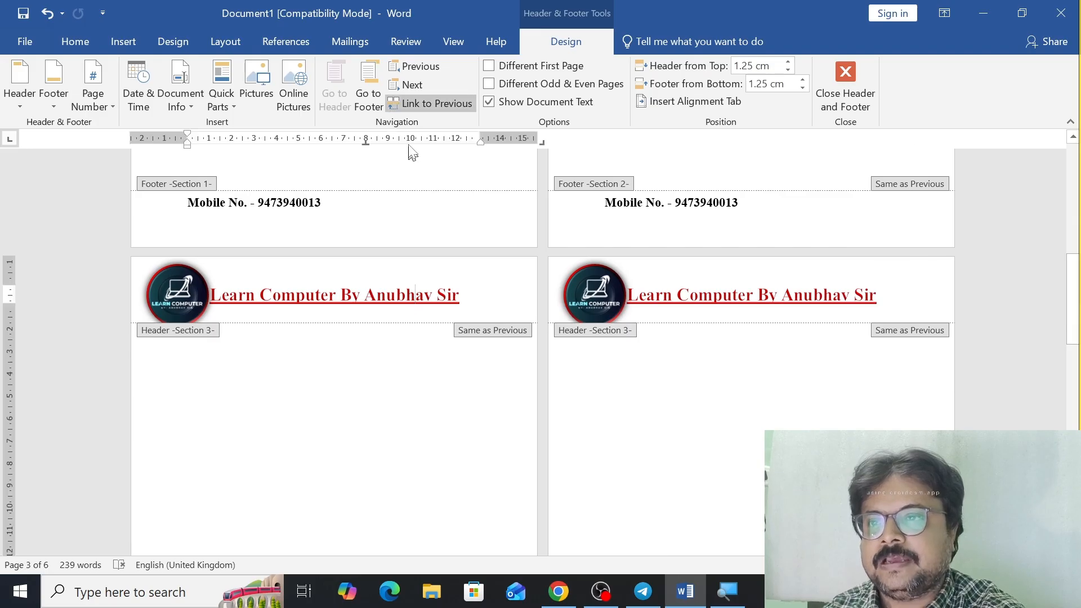
{"action": "left_click", "coordinate": [419, 106]}
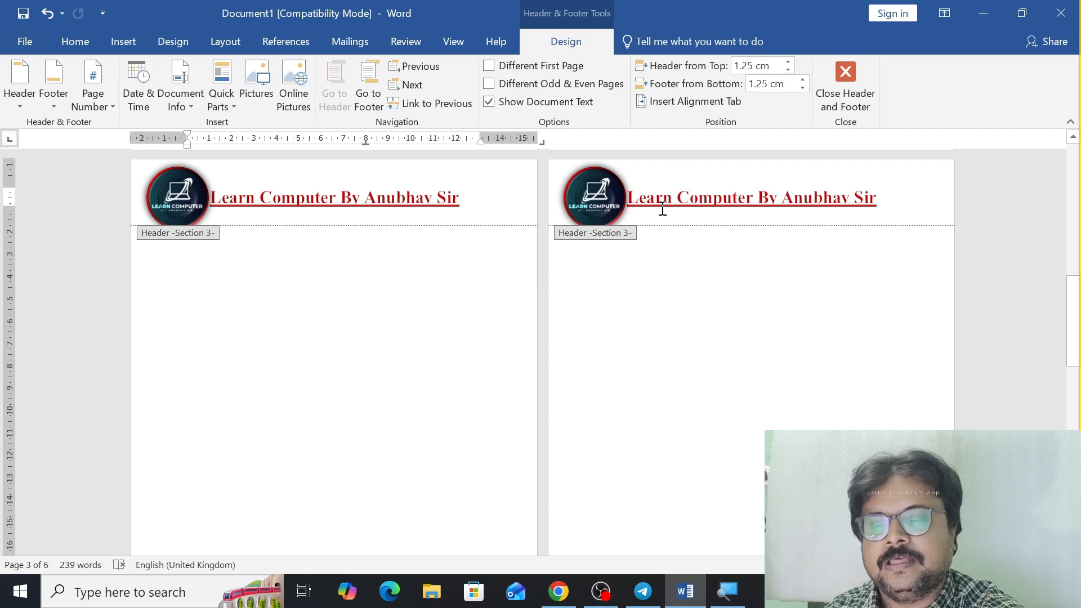
Step: Delete the logo picture from the Section 2 header
{"action": "scroll", "coordinate": [509, 250], "scroll_direction": "up", "scroll_amount": 3}
{"action": "scroll", "coordinate": [510, 251], "scroll_direction": "up", "scroll_amount": 10}
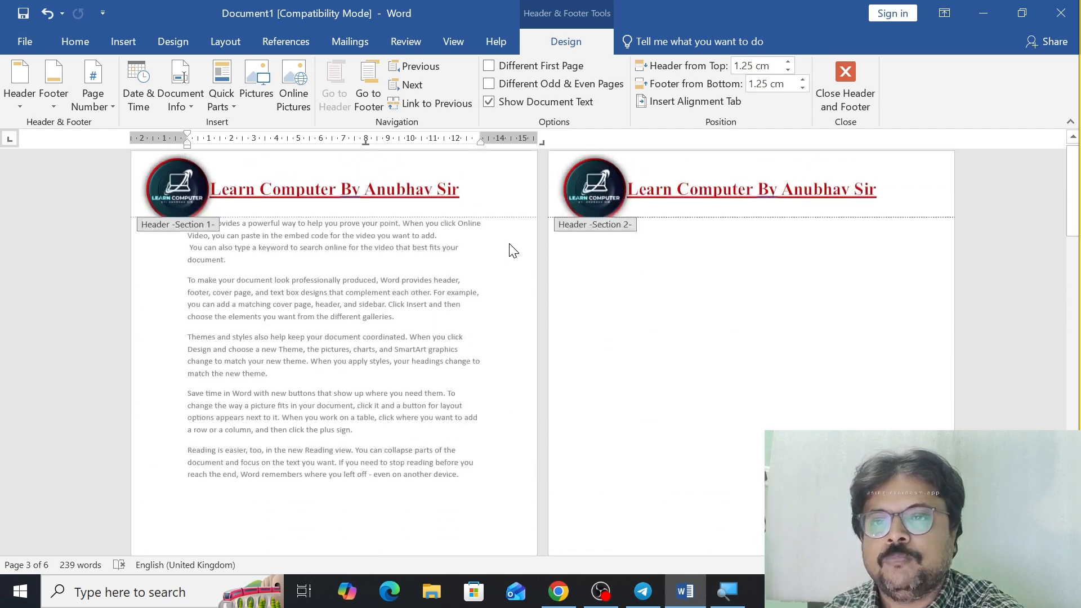
{"action": "left_click", "coordinate": [608, 198]}
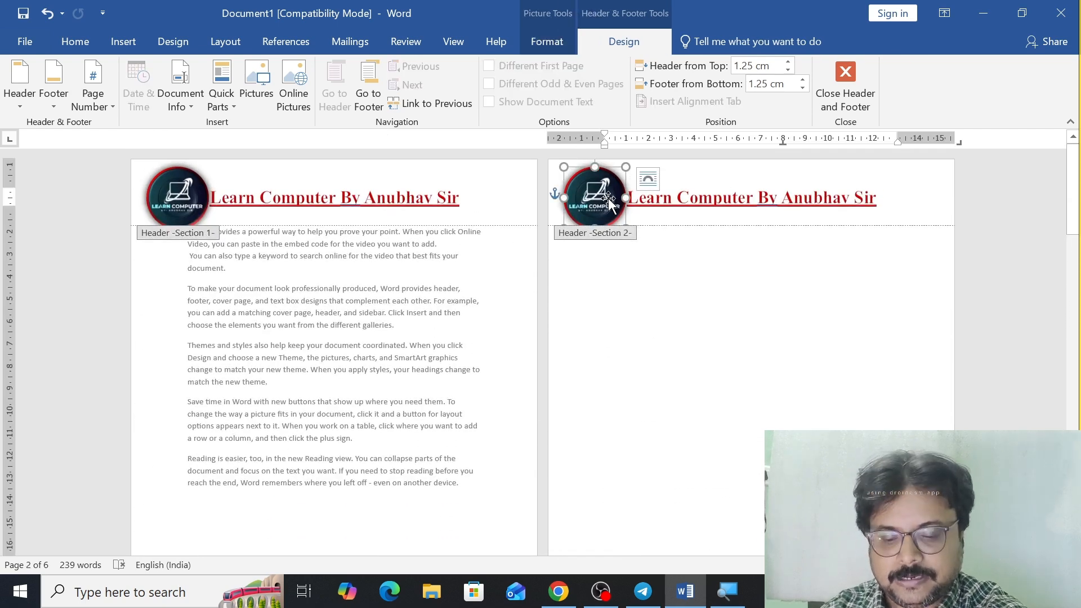
{"action": "key", "text": "Delete"}
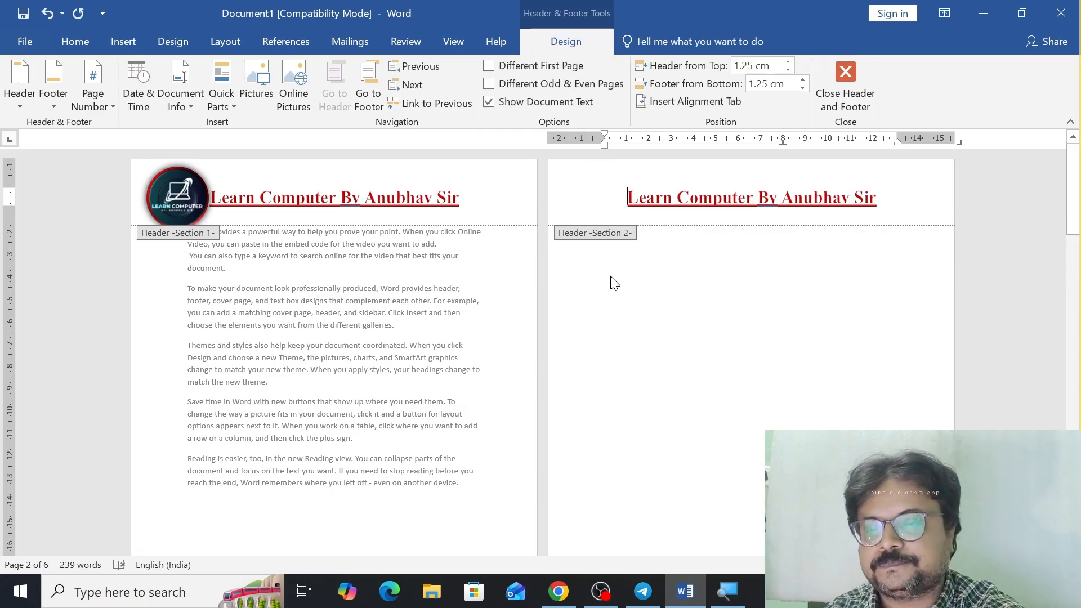
Step: Delete the title text from the Section 3 header, keeping the logo
{"action": "scroll", "coordinate": [614, 283], "scroll_direction": "down", "scroll_amount": 8}
{"action": "left_click_drag", "start_coordinate": [478, 328], "coordinate": [452, 326]}
{"action": "left_click", "coordinate": [212, 322]}
{"action": "key", "text": "Delete"}
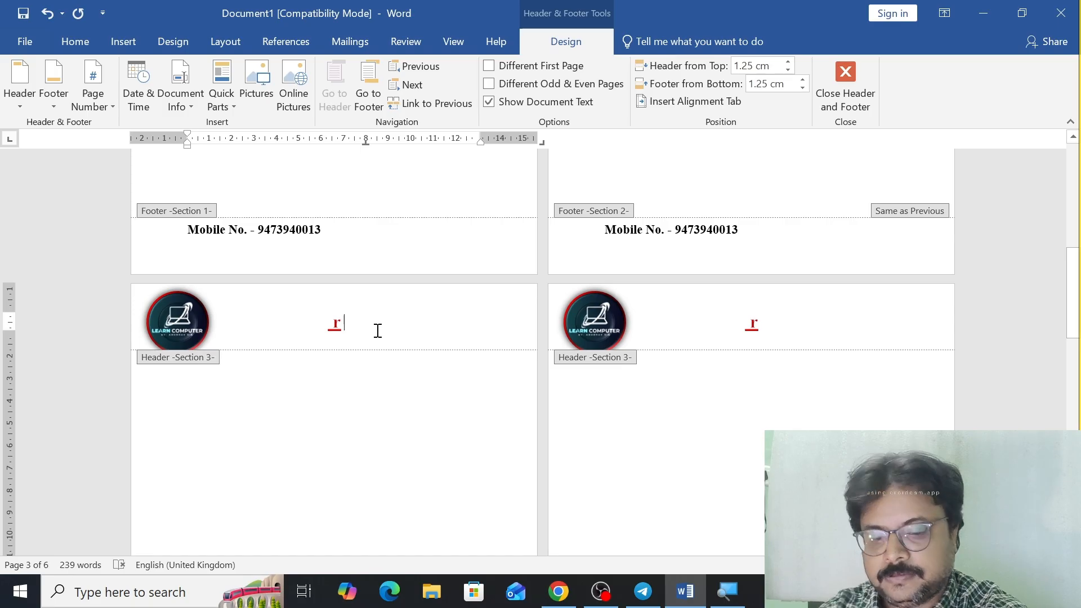
{"action": "key", "text": "BackSpace"}
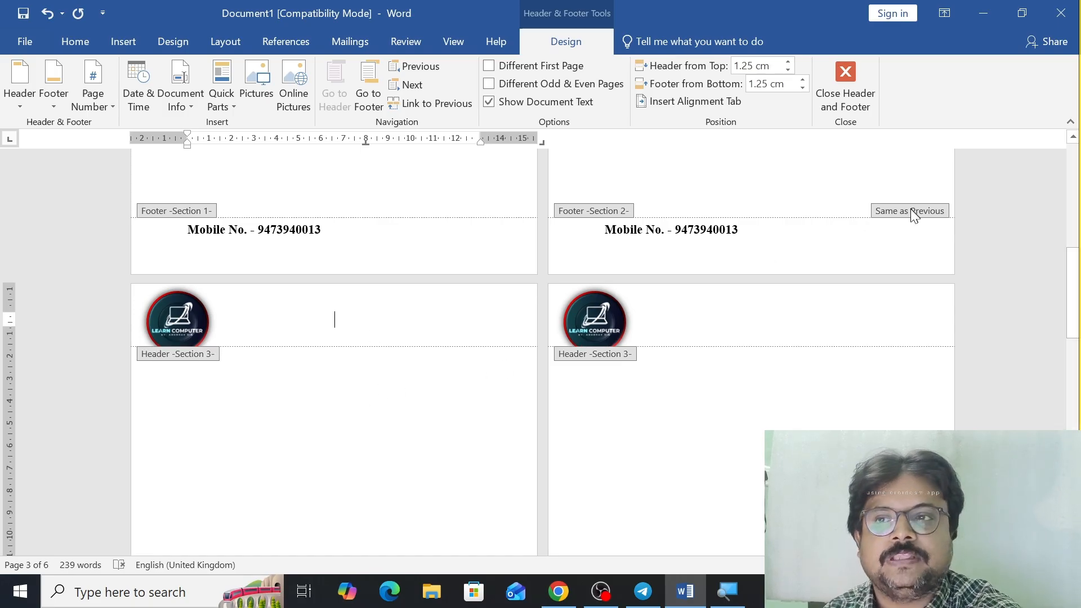
Step: Check the Section 2 footer's link, leave header and footer editing, and compare the headers and footers across all sections
{"action": "left_click", "coordinate": [888, 237]}
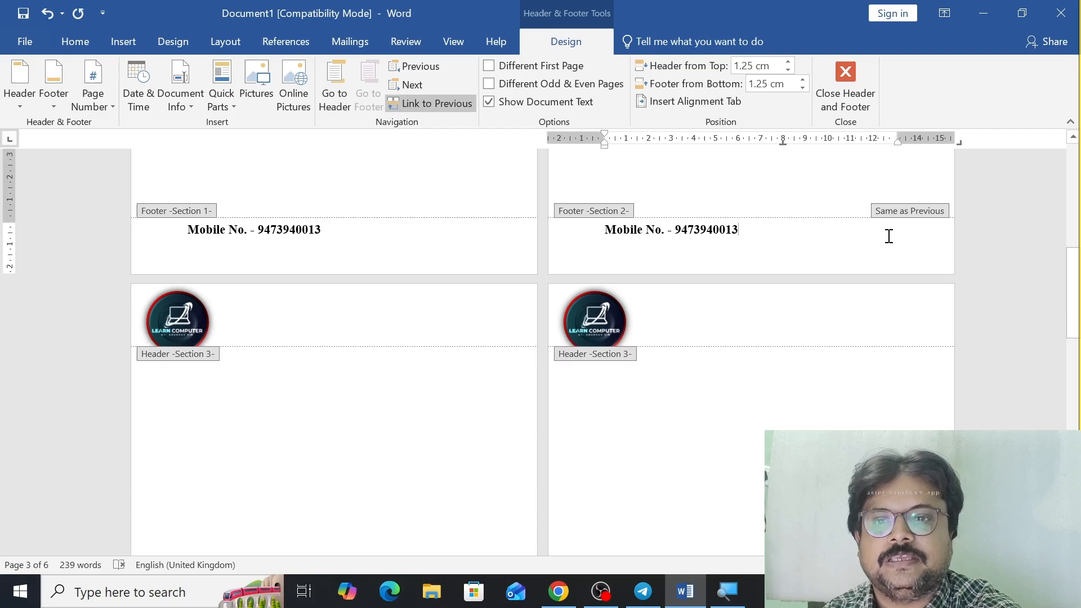
{"action": "double_click", "coordinate": [814, 193]}
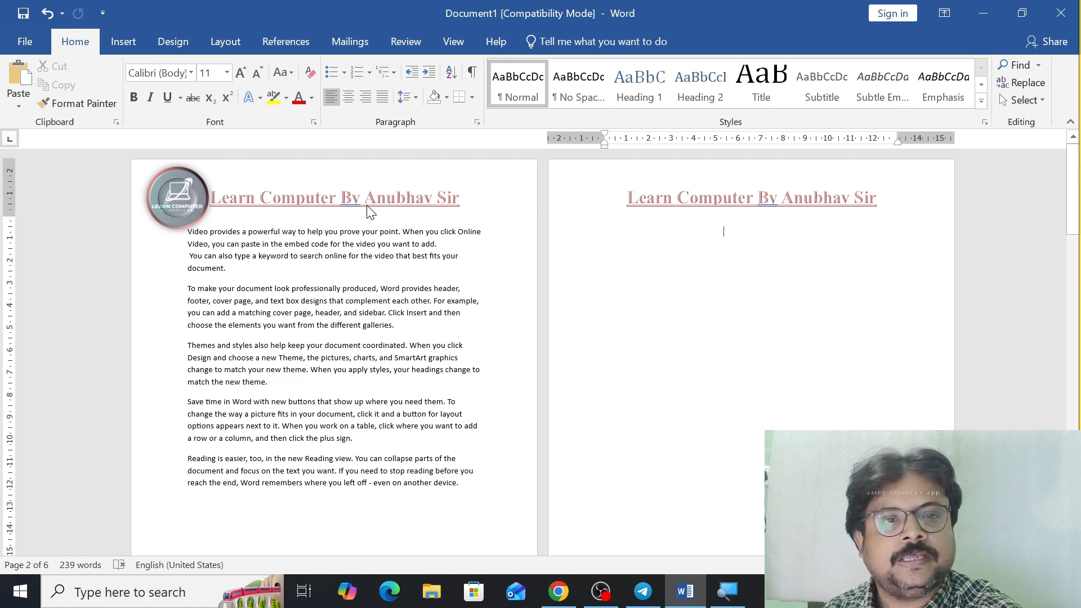
{"action": "scroll", "coordinate": [702, 225], "scroll_direction": "down", "scroll_amount": 10}
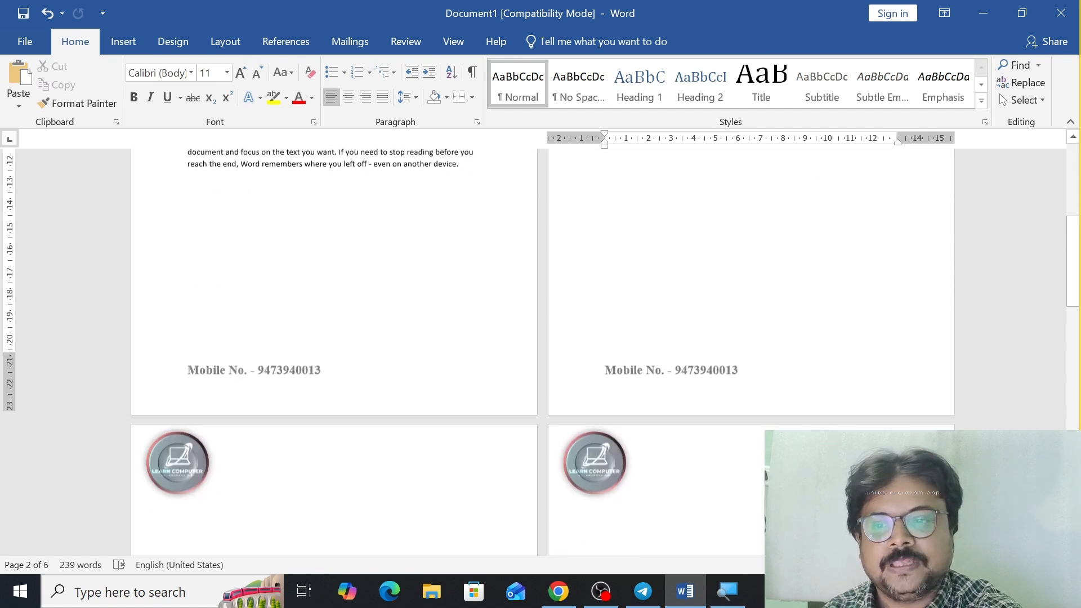
{"action": "scroll", "coordinate": [659, 301], "scroll_direction": "down", "scroll_amount": 2}
{"action": "scroll", "coordinate": [658, 304], "scroll_direction": "up", "scroll_amount": 8}
{"action": "scroll", "coordinate": [659, 307], "scroll_direction": "down", "scroll_amount": 8}
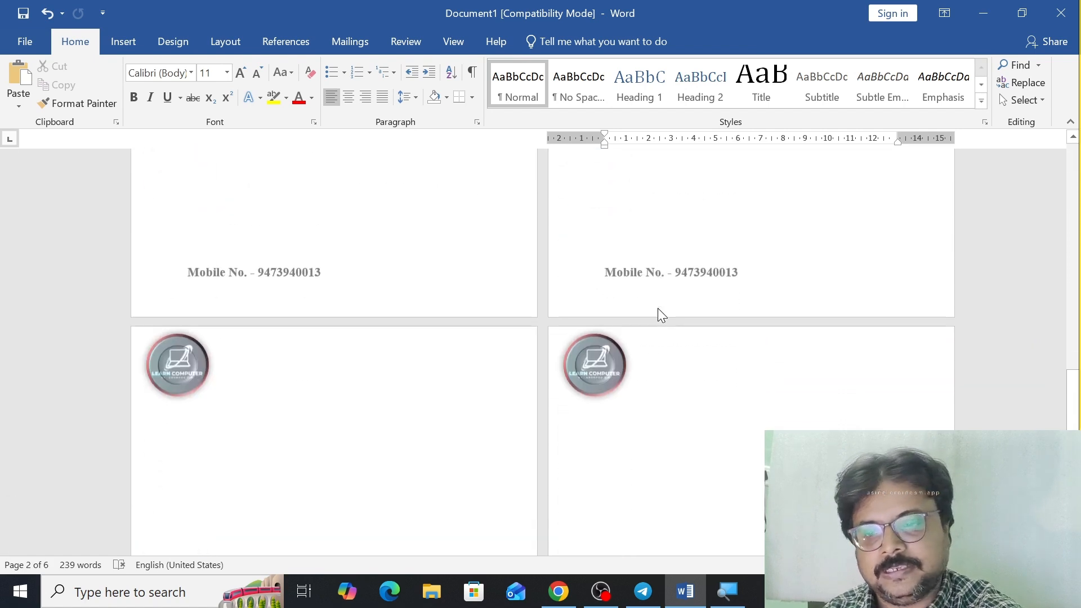
{"action": "scroll", "coordinate": [659, 309], "scroll_direction": "up", "scroll_amount": 4}
Step: Open the Section 3 footer, go to the previous section's footer and back, and close header and footer editing
{"action": "double_click", "coordinate": [677, 279]}
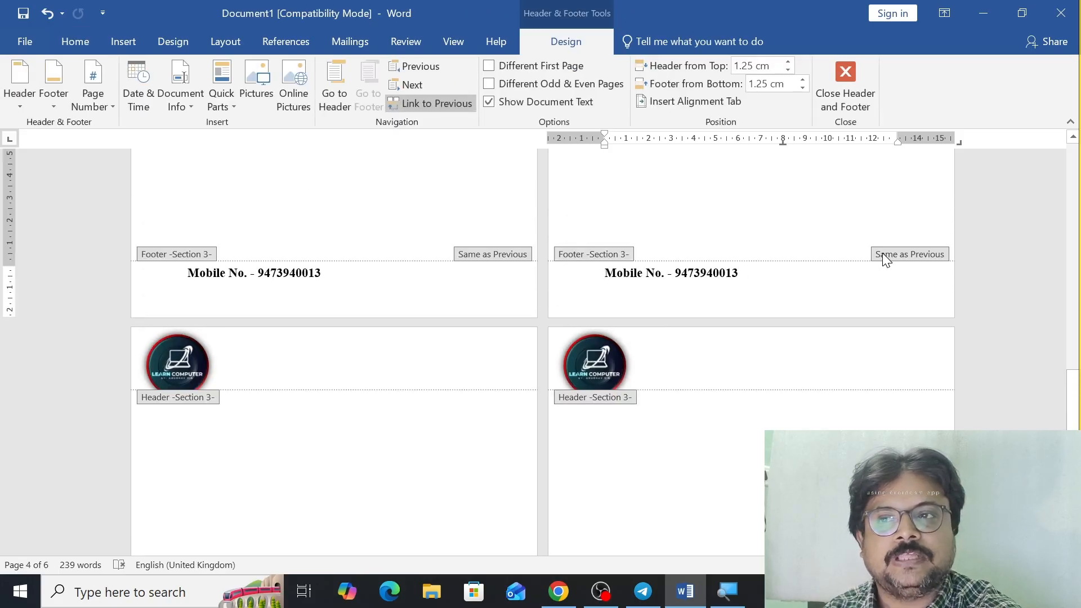
{"action": "left_click", "coordinate": [416, 67]}
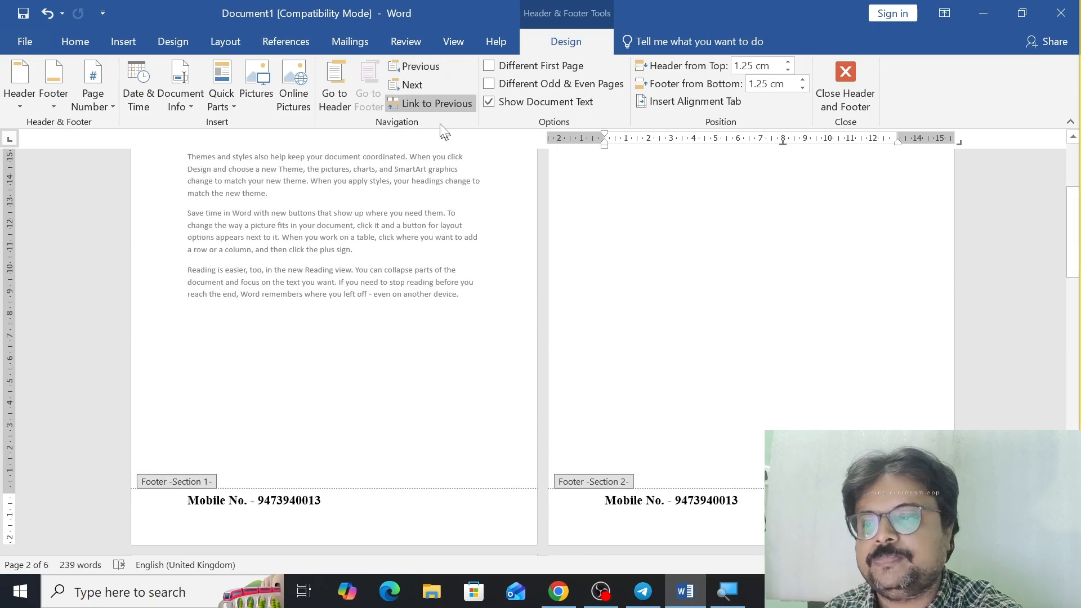
{"action": "left_click", "coordinate": [411, 85]}
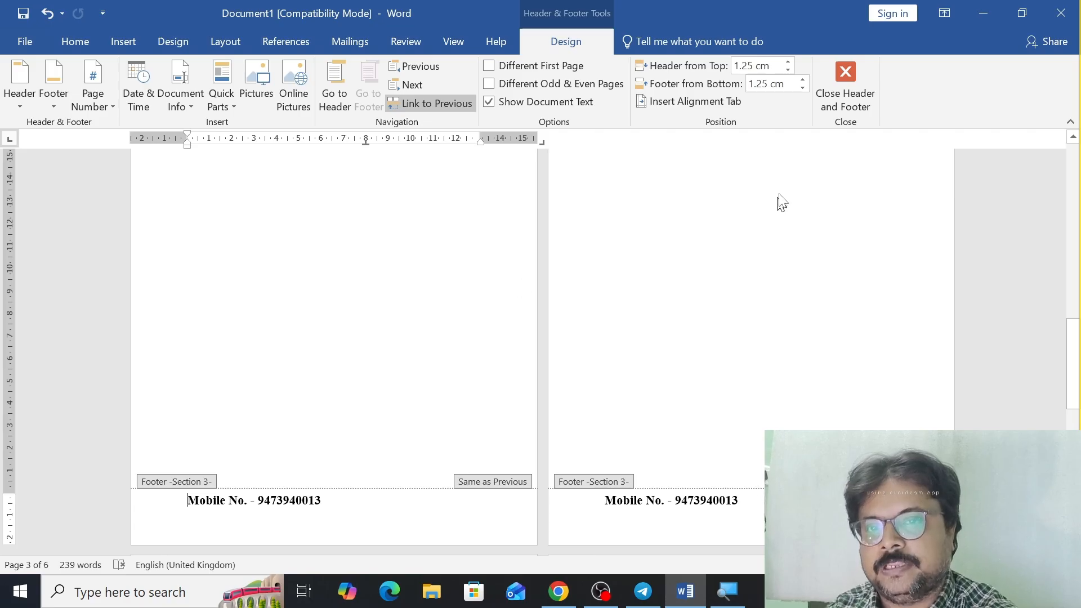
{"action": "left_click", "coordinate": [833, 107]}
{"action": "scroll", "coordinate": [656, 340], "scroll_direction": "up", "scroll_amount": 10}
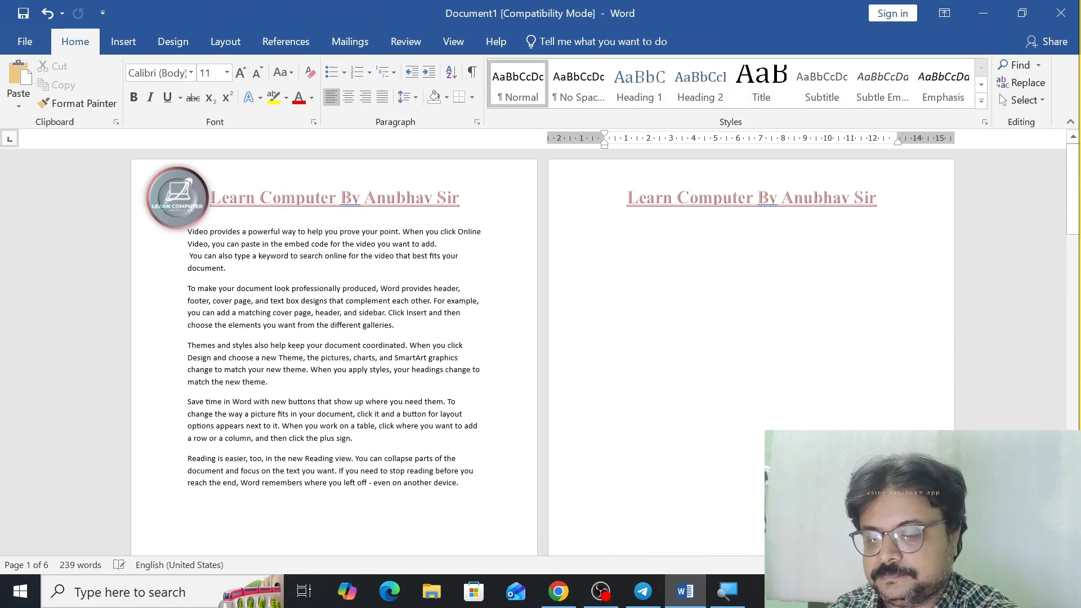
Step: Undo the title text deletion in the Section 3 header
{"action": "key", "text": "ctrl+z"}
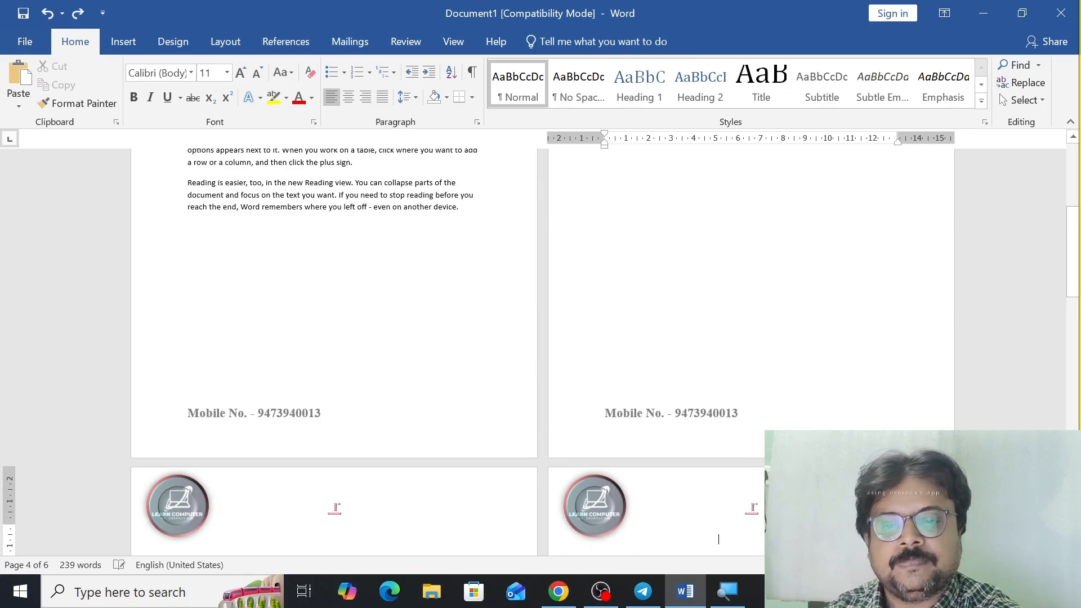
{"action": "key", "text": "ctrl+z"}
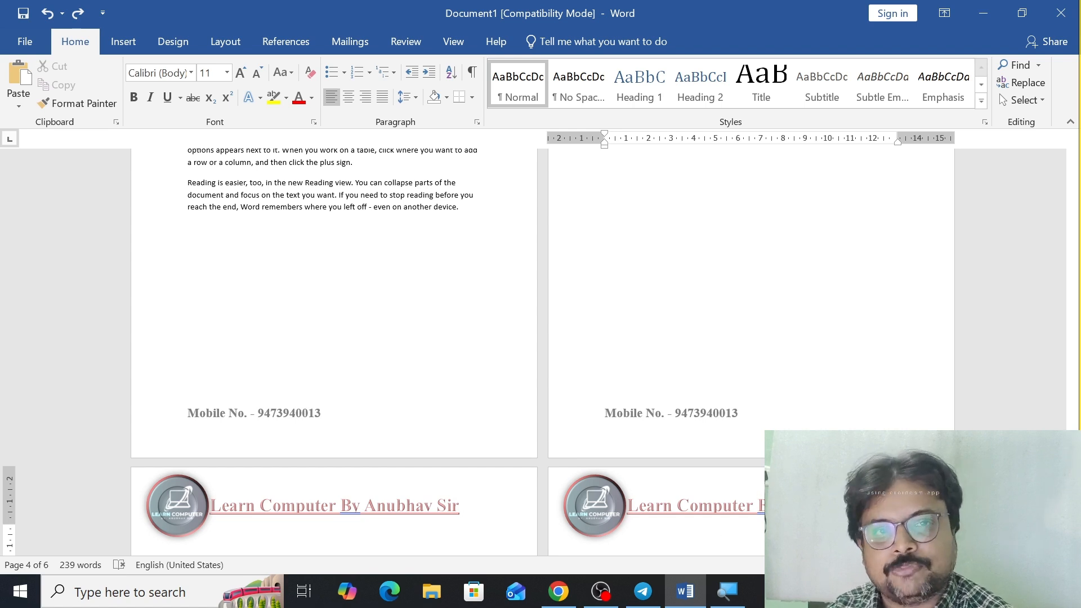
Step: Review the available page and section break types, and return to the body text on the first page
{"action": "left_click", "coordinate": [232, 42]}
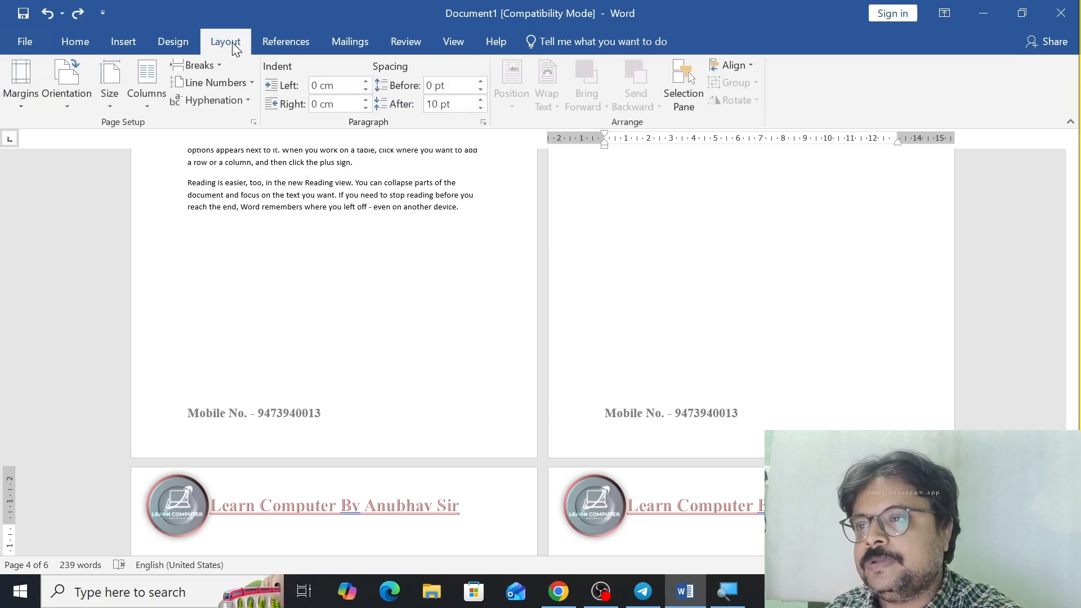
{"action": "left_click", "coordinate": [217, 66]}
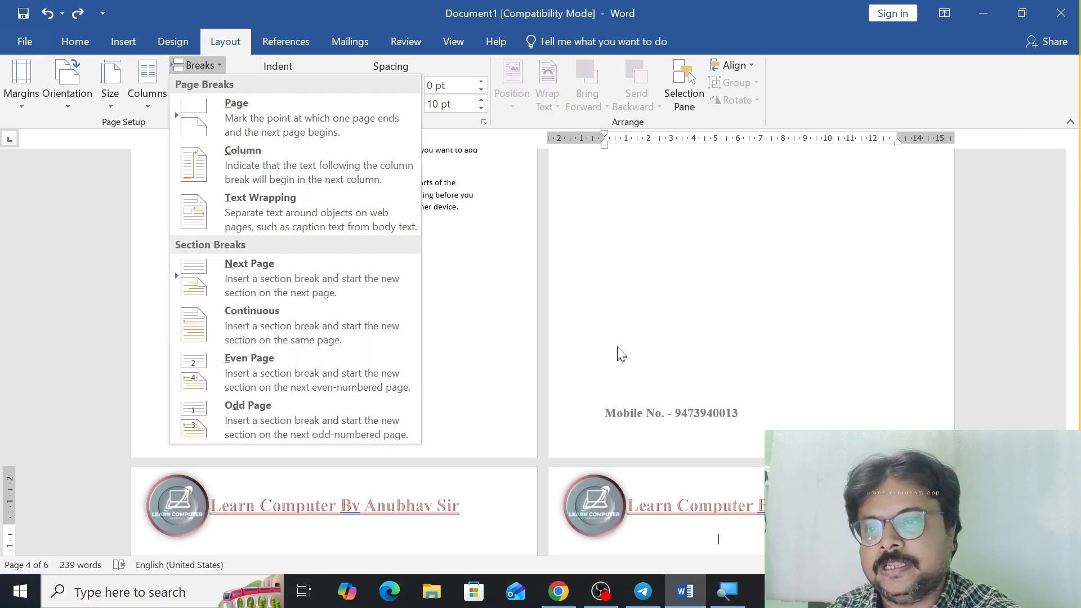
{"action": "left_click", "coordinate": [574, 340]}
{"action": "scroll", "coordinate": [386, 345], "scroll_direction": "up", "scroll_amount": 5}
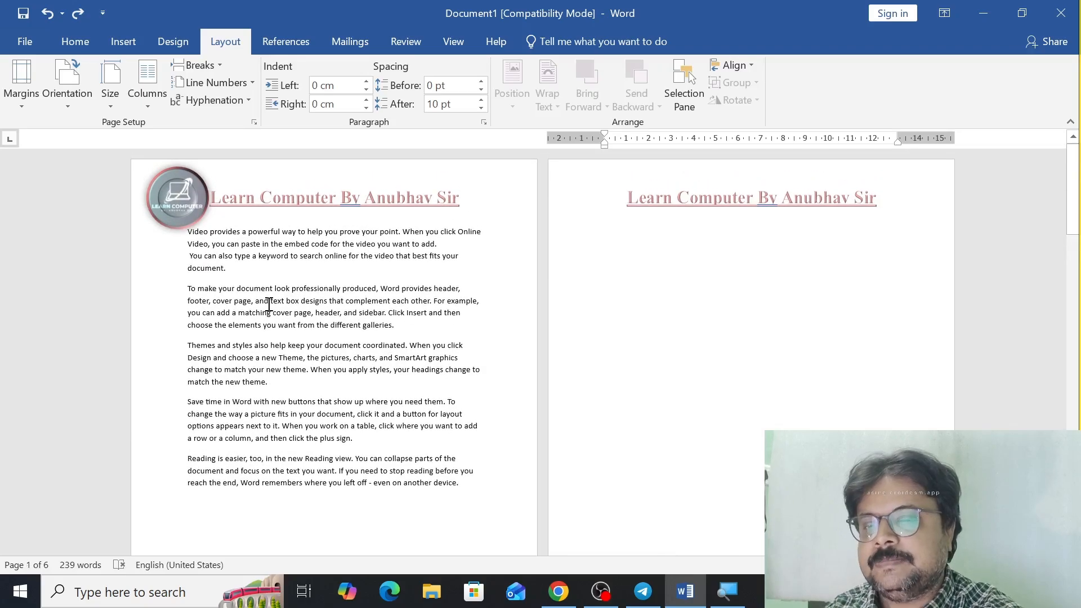
{"action": "scroll", "coordinate": [262, 337], "scroll_direction": "up", "scroll_amount": 4, "text": "ctrl"}
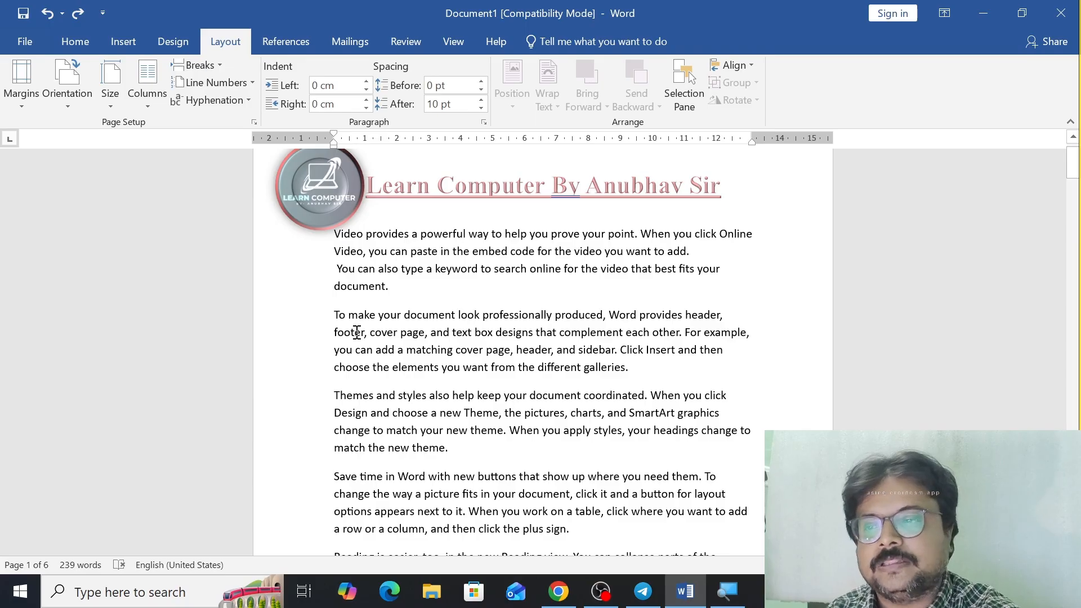
{"action": "scroll", "coordinate": [357, 332], "scroll_direction": "down", "scroll_amount": 1}
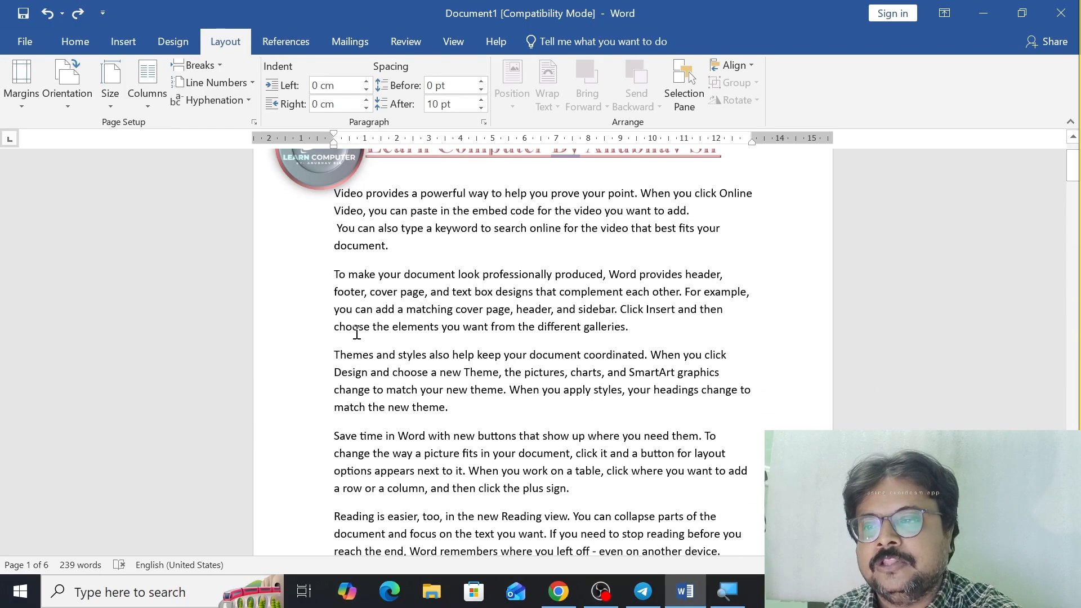
Step: Insert continuous section breaks before the "Video provides" paragraph and before the "Themes and styles" paragraph on the first page
{"action": "left_click", "coordinate": [335, 272]}
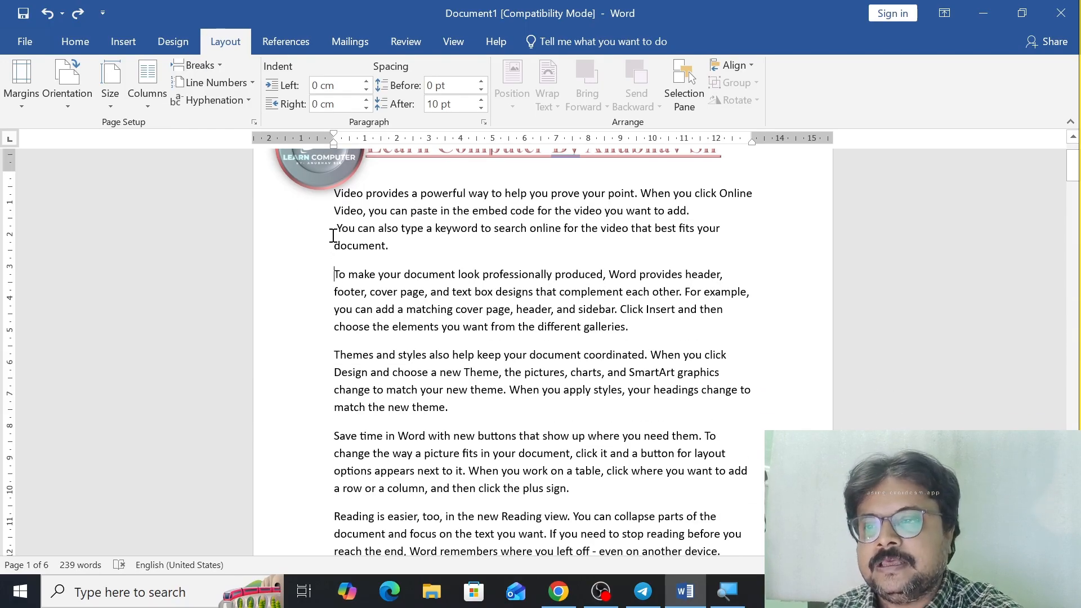
{"action": "left_click_drag", "start_coordinate": [335, 198], "coordinate": [624, 326]}
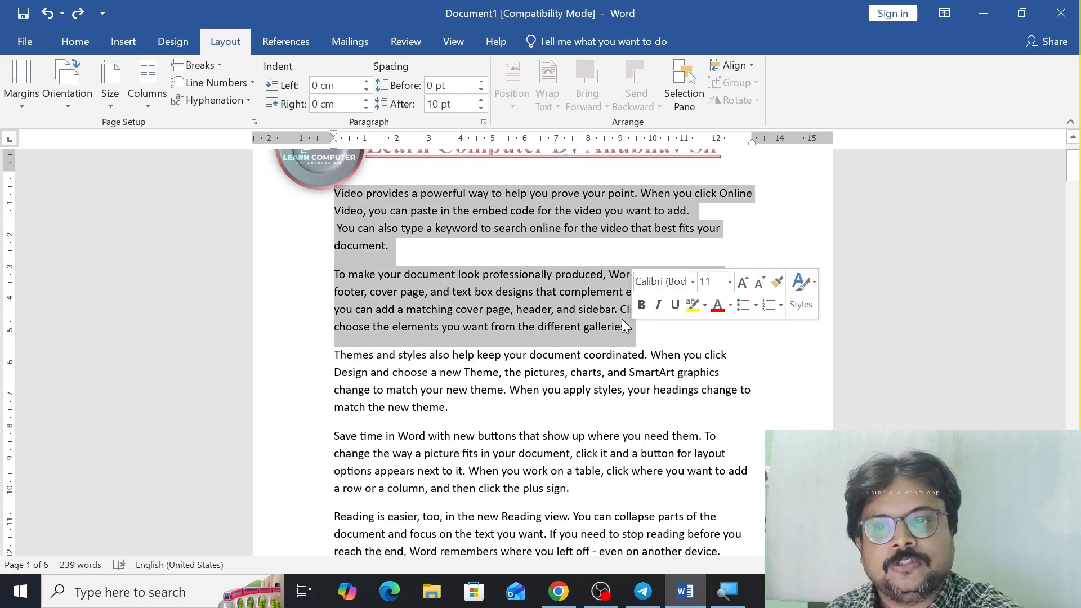
{"action": "left_click", "coordinate": [452, 308]}
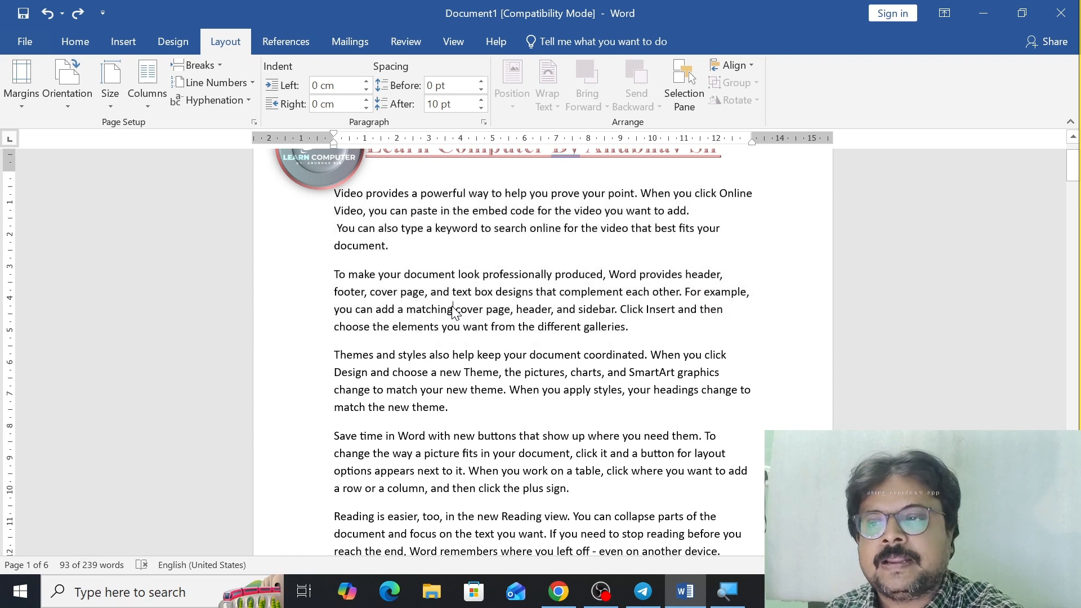
{"action": "left_click", "coordinate": [335, 194]}
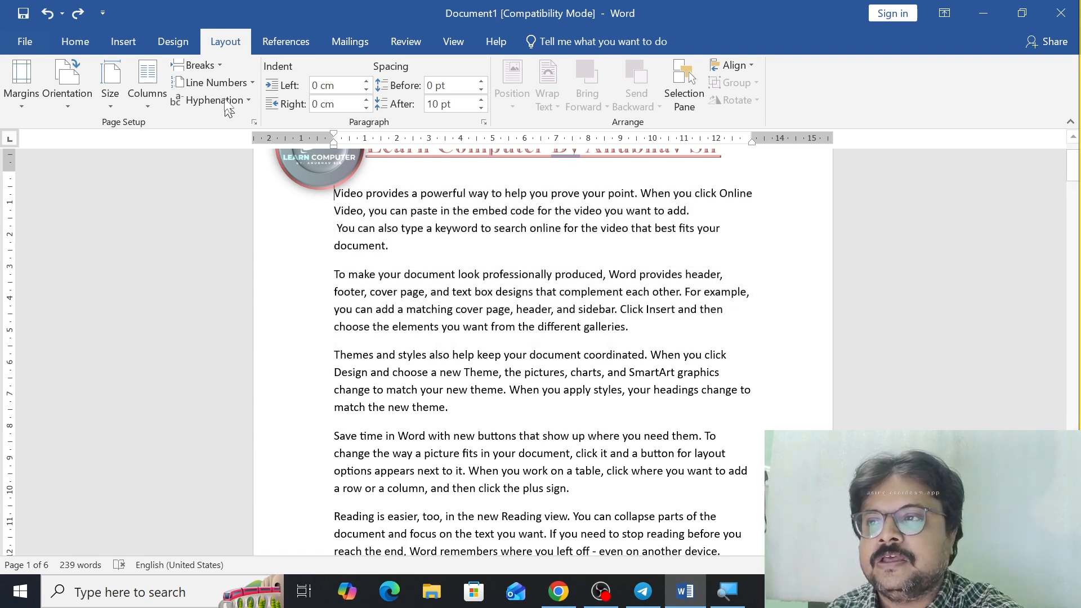
{"action": "left_click", "coordinate": [218, 68]}
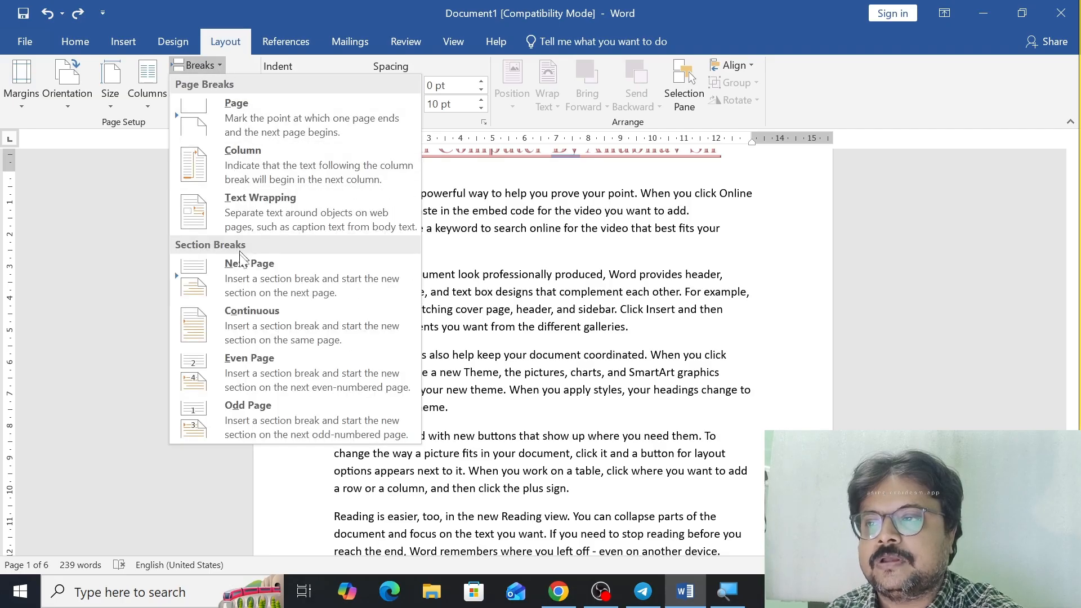
{"action": "left_click", "coordinate": [242, 317]}
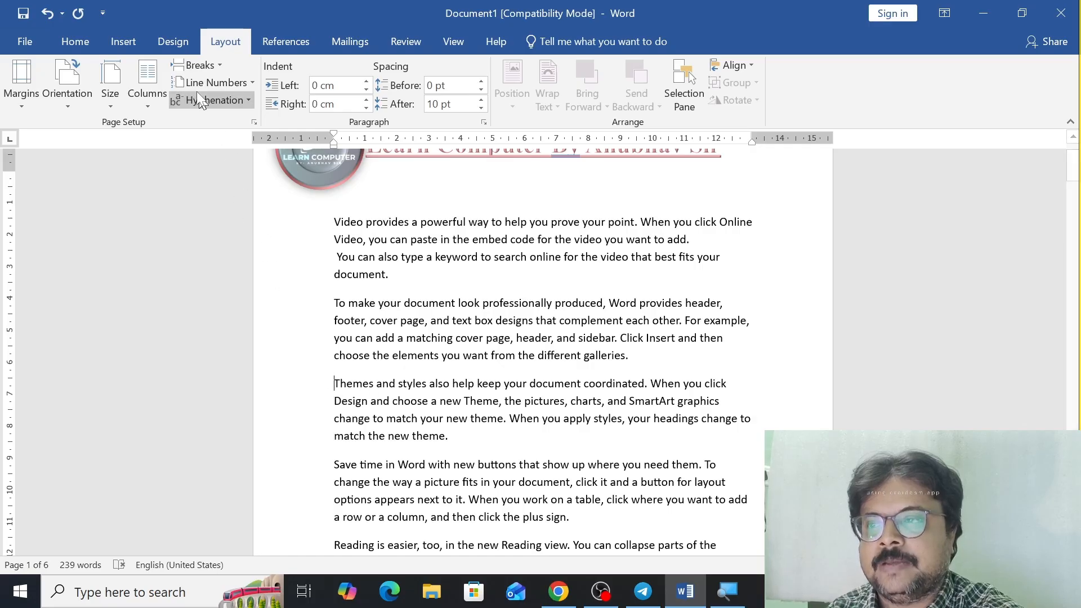
{"action": "left_click", "coordinate": [207, 65]}
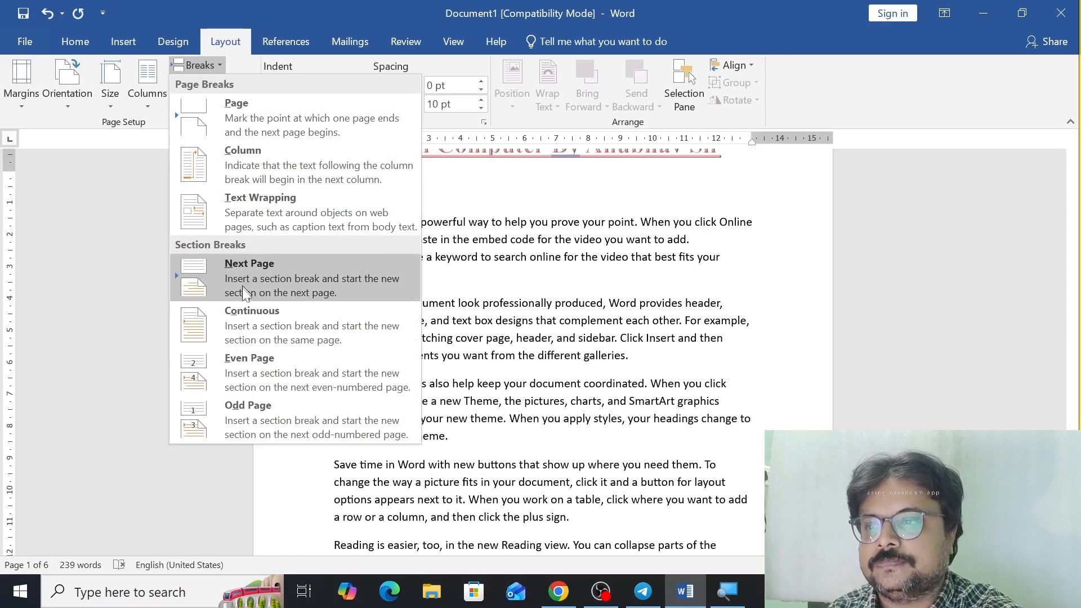
{"action": "left_click", "coordinate": [243, 326]}
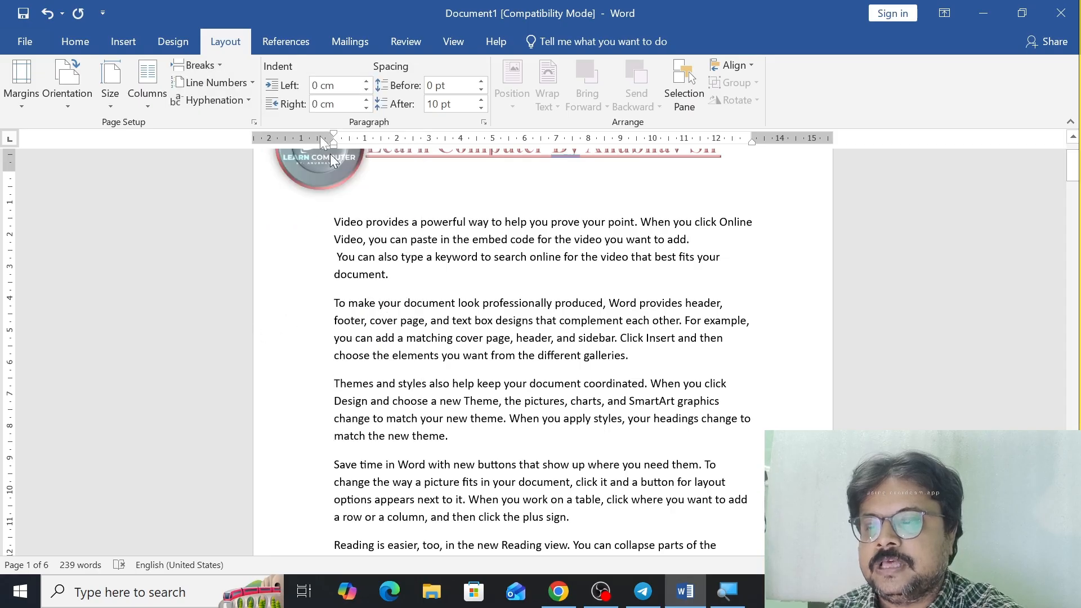
Step: Show the formatting marks and lay out the section holding the first two paragraphs in two columns
{"action": "left_click", "coordinate": [79, 40]}
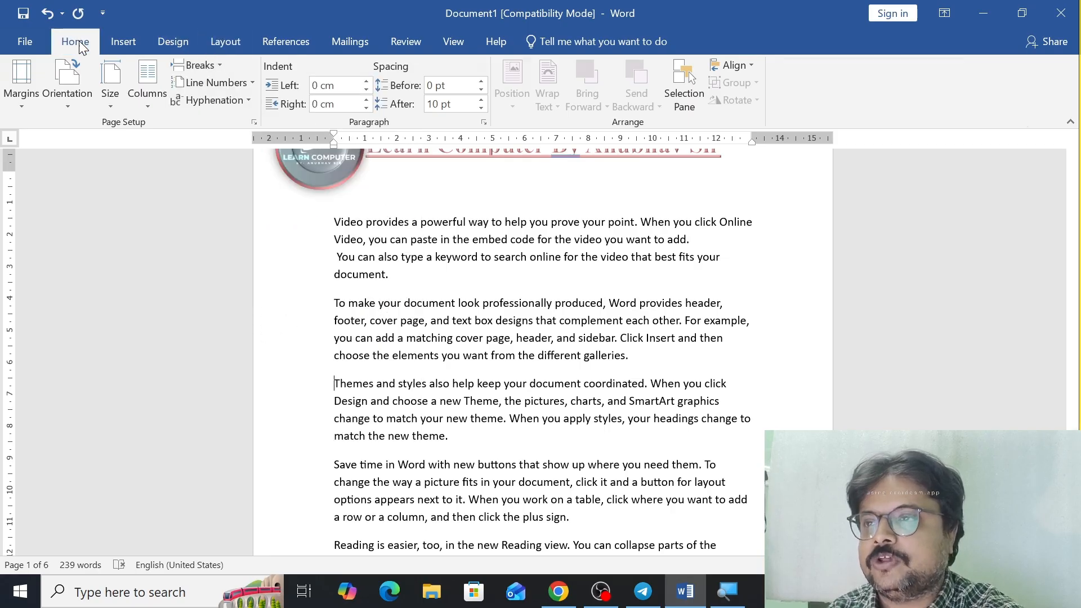
{"action": "left_click", "coordinate": [473, 73]}
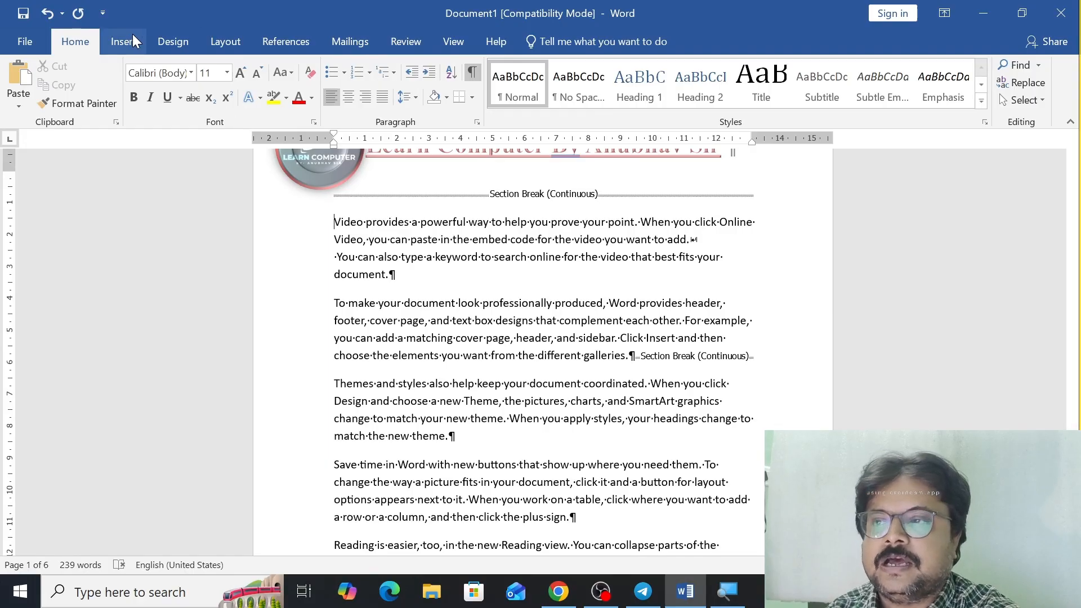
{"action": "left_click", "coordinate": [226, 44]}
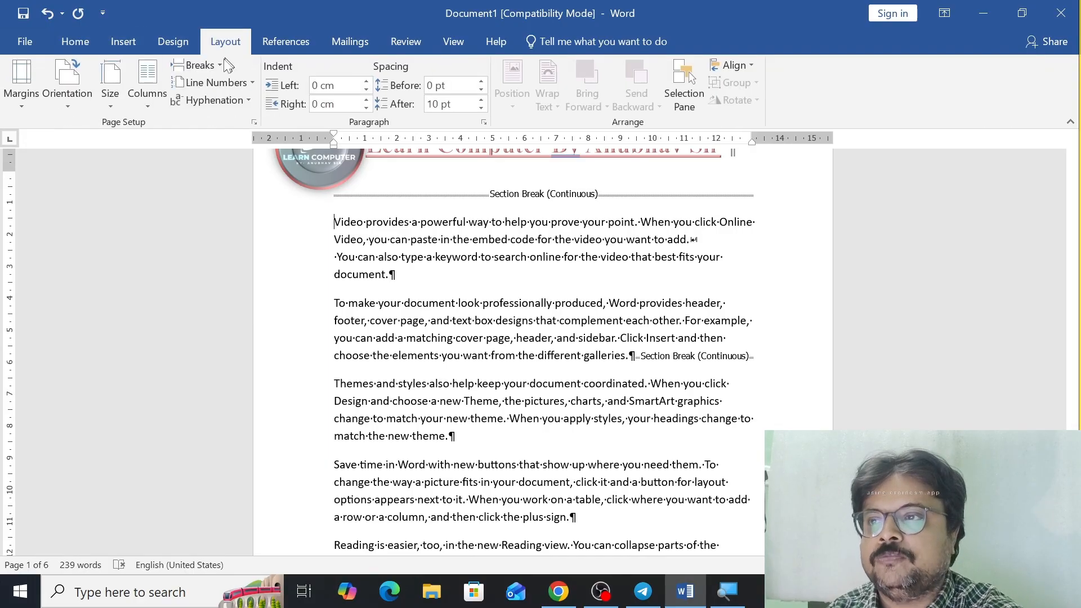
{"action": "left_click", "coordinate": [149, 95]}
{"action": "left_click", "coordinate": [160, 164]}
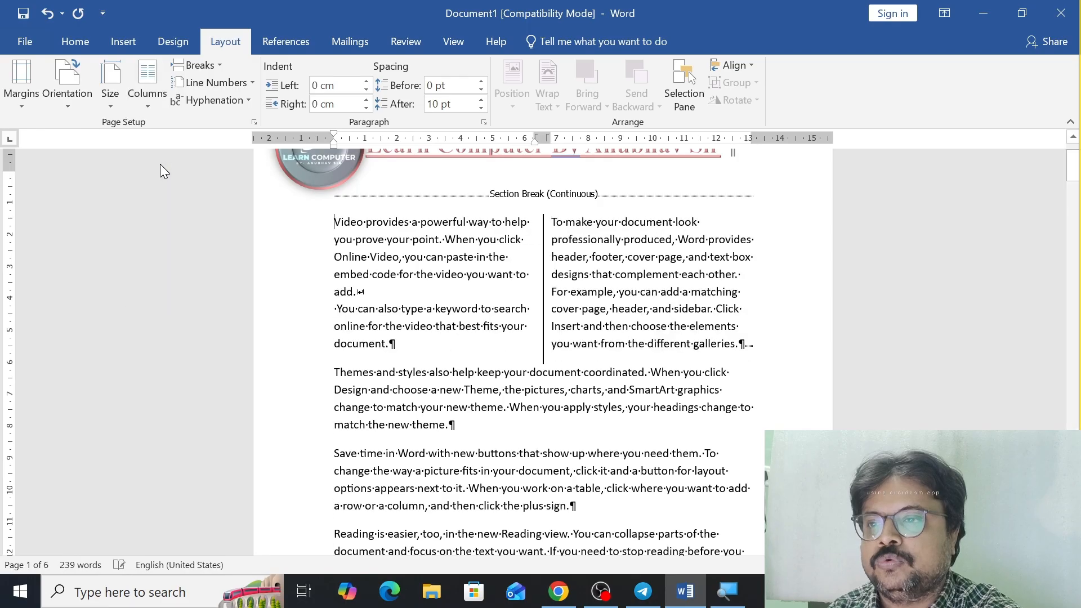
Step: Examine the two-column section and compare the continuous, page and next-page break marks on the first two pages
{"action": "scroll", "coordinate": [491, 286], "scroll_direction": "down", "scroll_amount": 1}
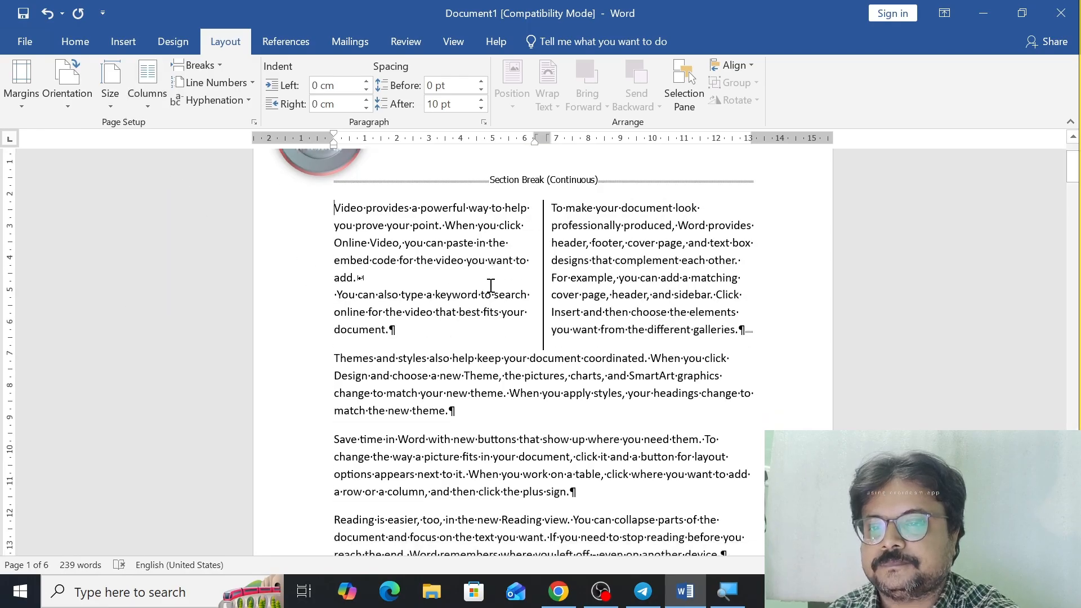
{"action": "scroll", "coordinate": [491, 286], "scroll_direction": "up", "scroll_amount": 1}
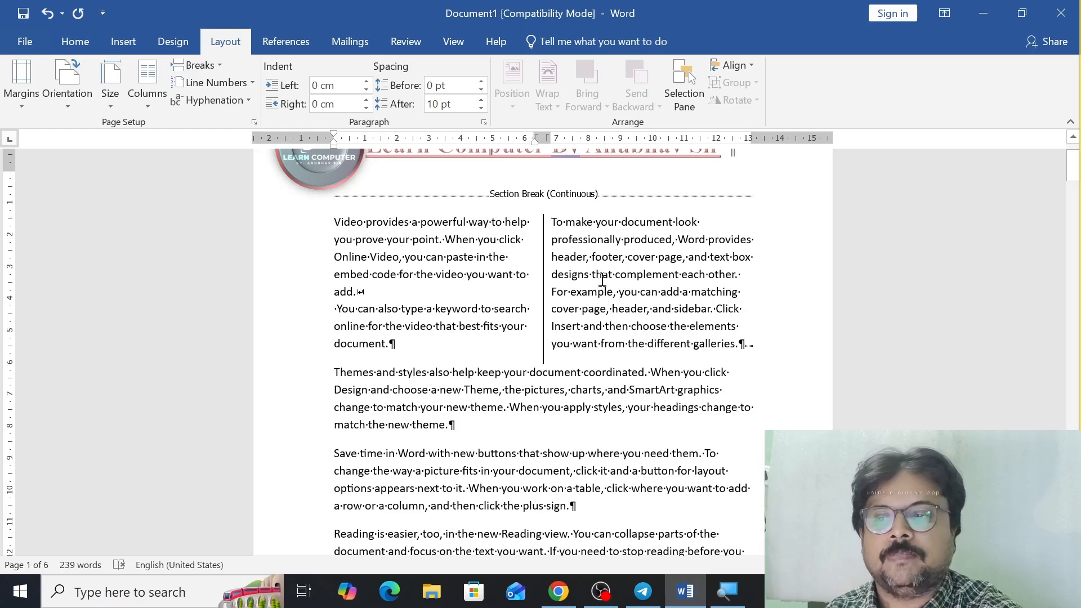
{"action": "scroll", "coordinate": [602, 280], "scroll_direction": "down", "scroll_amount": 5}
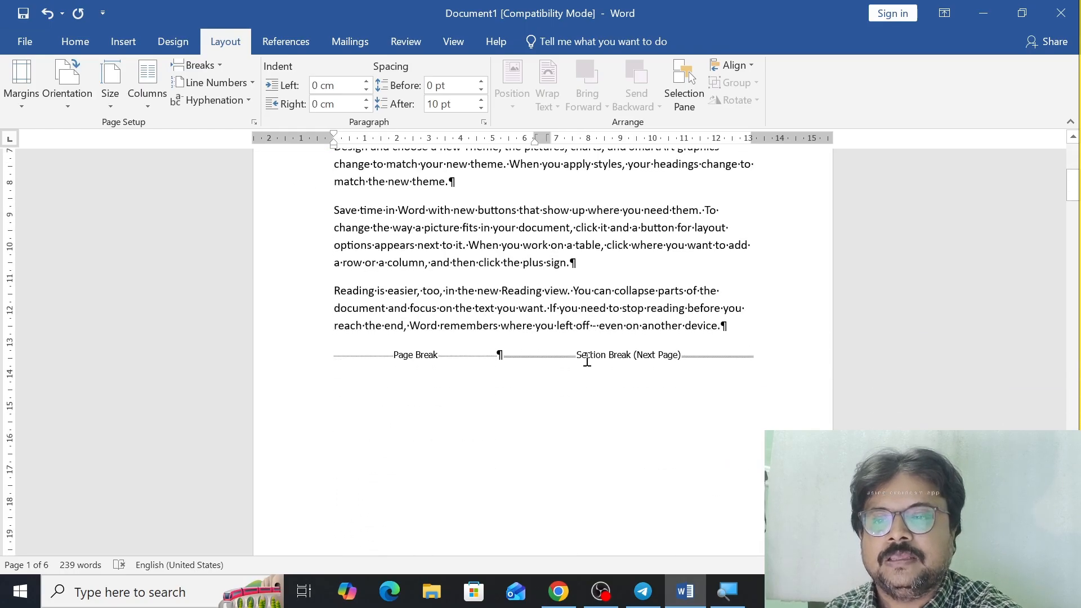
{"action": "scroll", "coordinate": [678, 360], "scroll_direction": "down", "scroll_amount": 9}
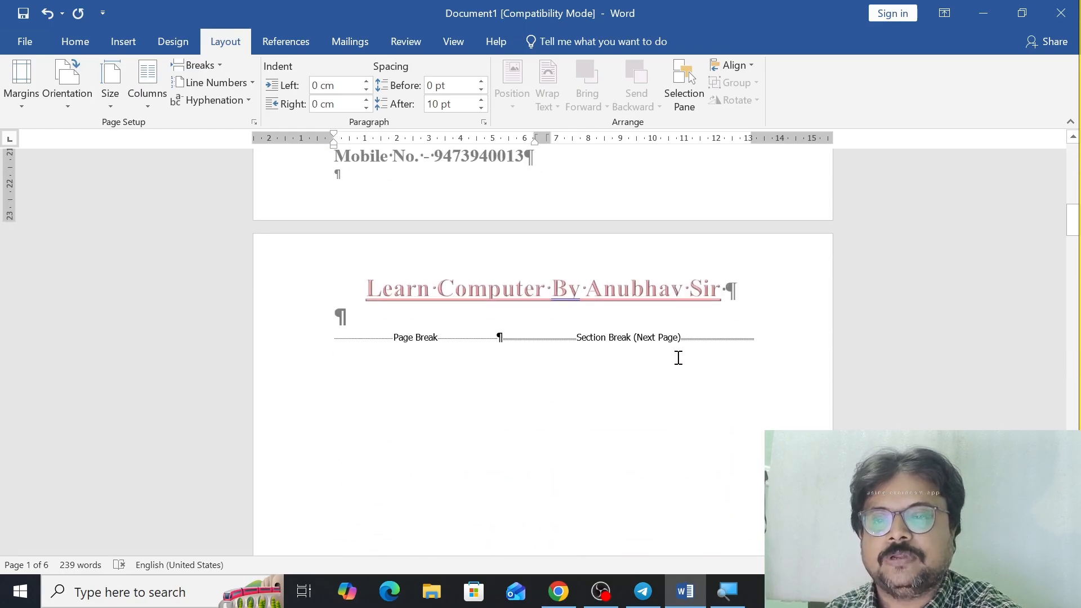
{"action": "scroll", "coordinate": [676, 354], "scroll_direction": "up", "scroll_amount": 4}
{"action": "scroll", "coordinate": [675, 350], "scroll_direction": "up", "scroll_amount": 10}
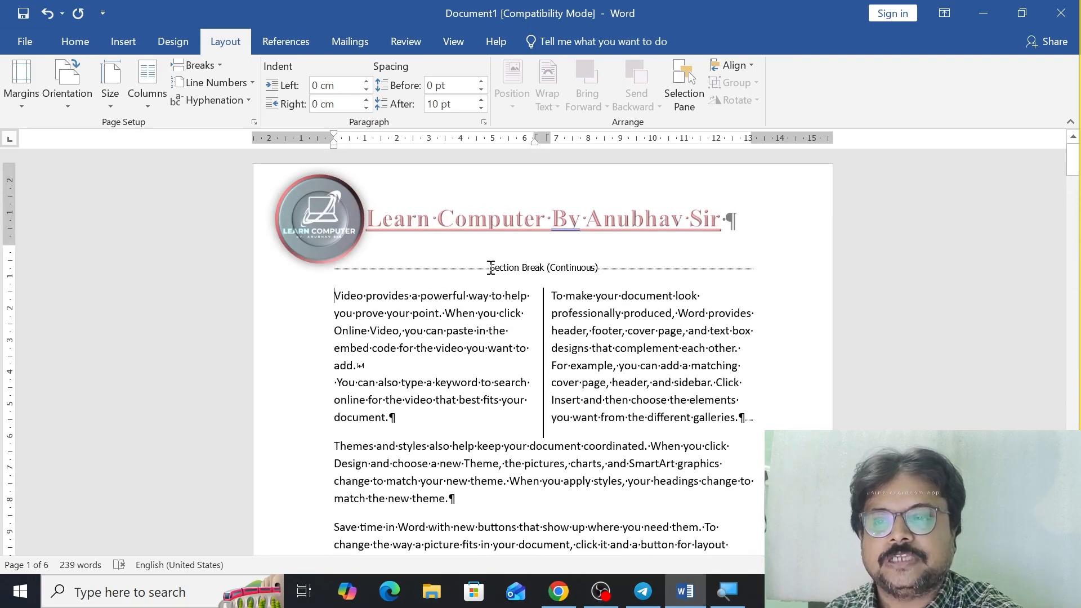
{"action": "left_click", "coordinate": [593, 268]}
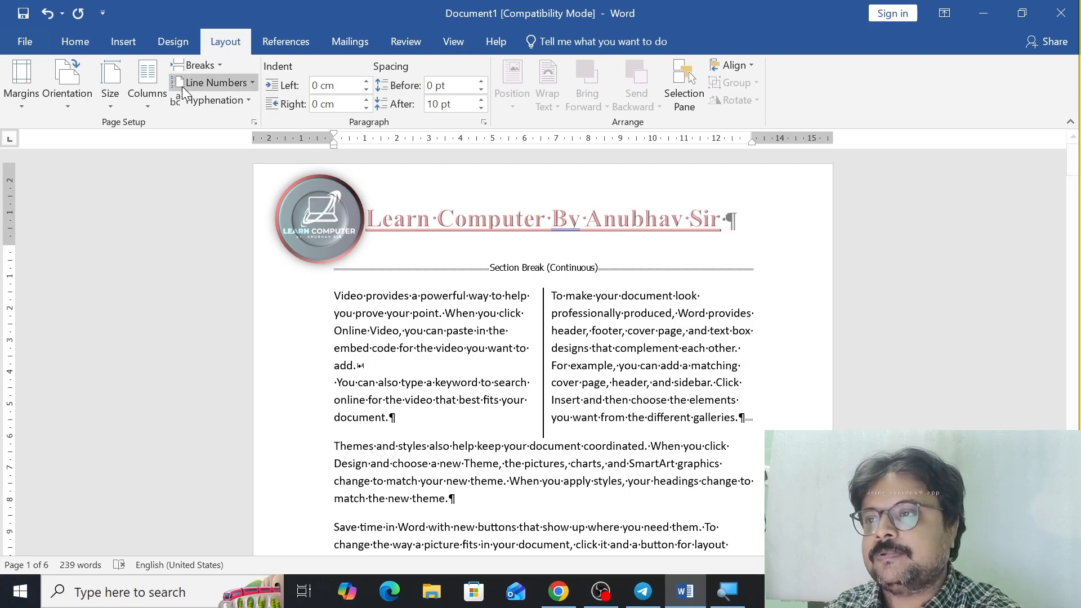
Step: Apply the apple art page border to this section only, from within the two-column text, and check the first two pages
{"action": "left_click", "coordinate": [399, 330]}
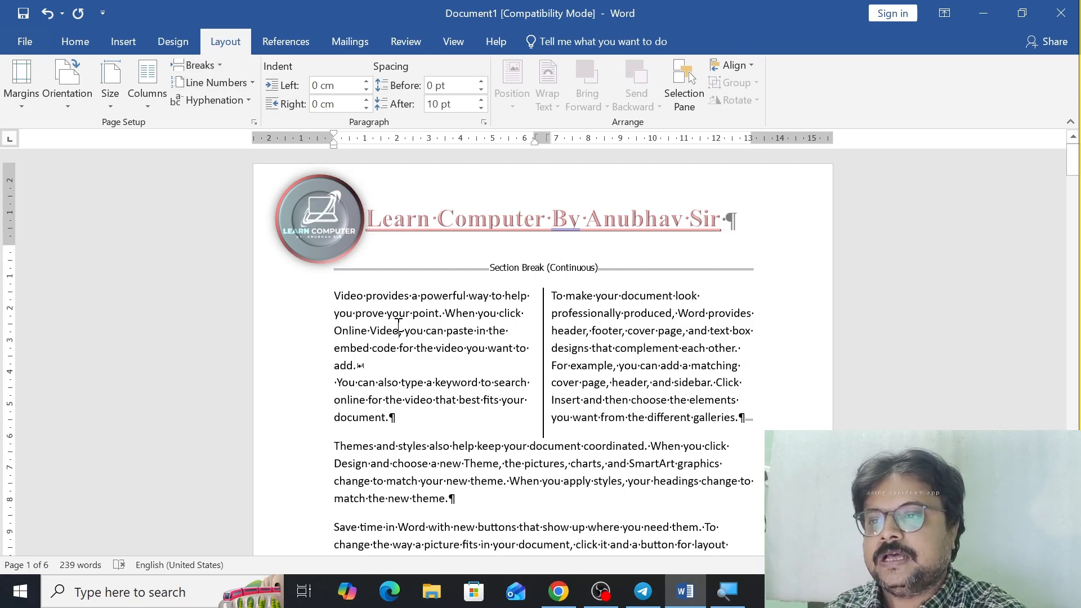
{"action": "left_click", "coordinate": [165, 42]}
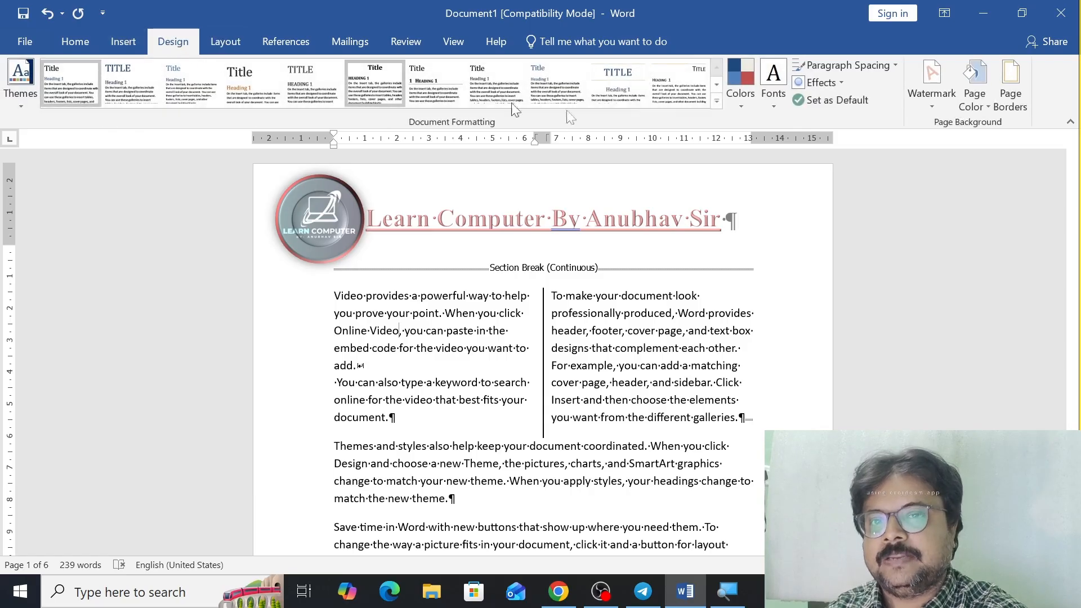
{"action": "left_click", "coordinate": [1012, 105]}
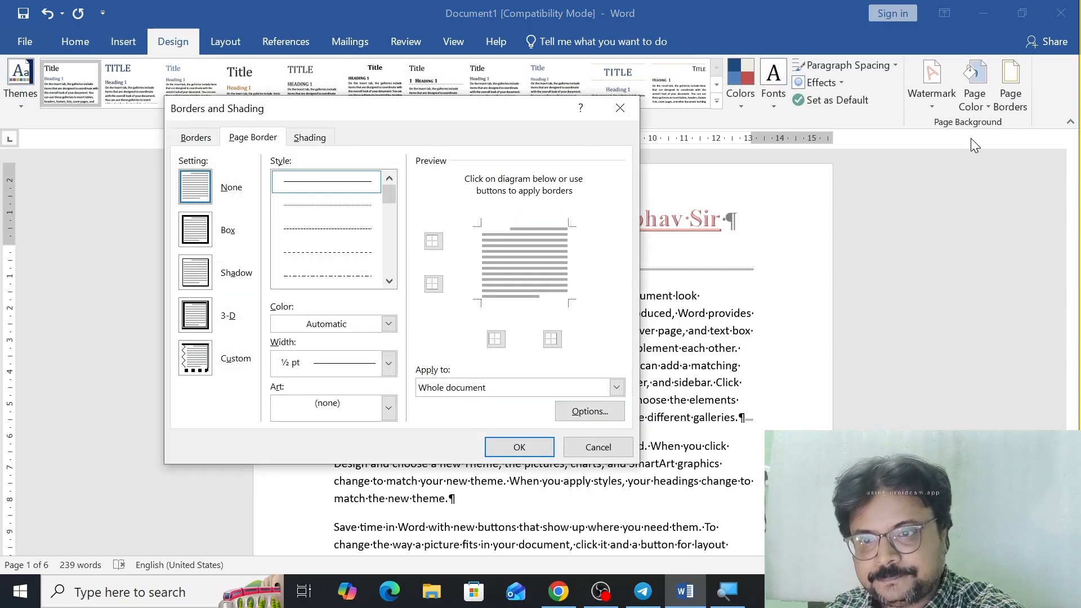
{"action": "left_click", "coordinate": [488, 388]}
{"action": "left_click", "coordinate": [478, 415]}
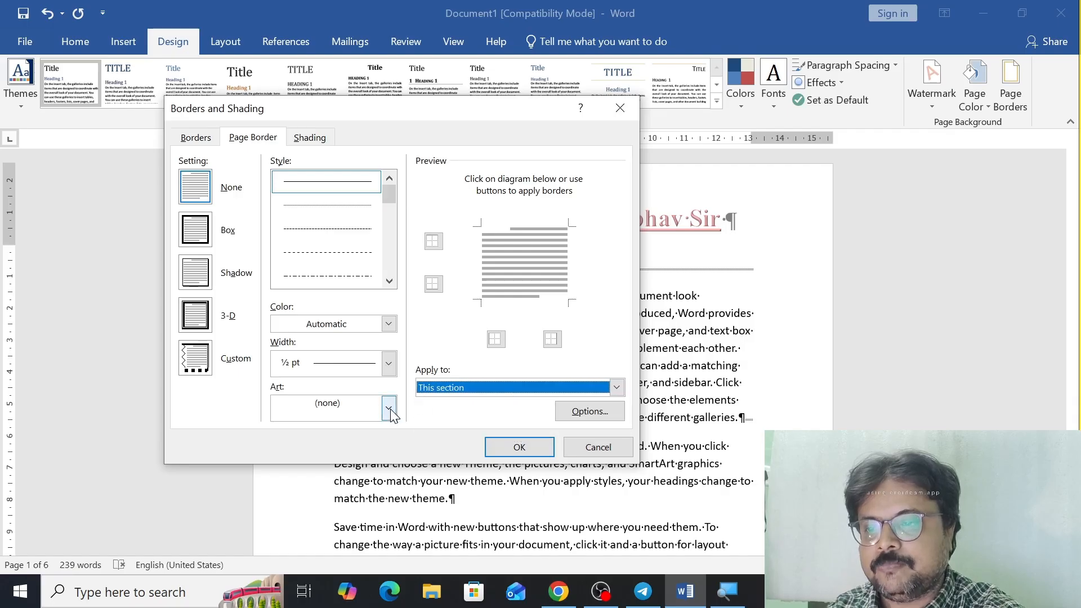
{"action": "left_click", "coordinate": [388, 409]}
{"action": "left_click", "coordinate": [326, 468]}
{"action": "left_click", "coordinate": [493, 449]}
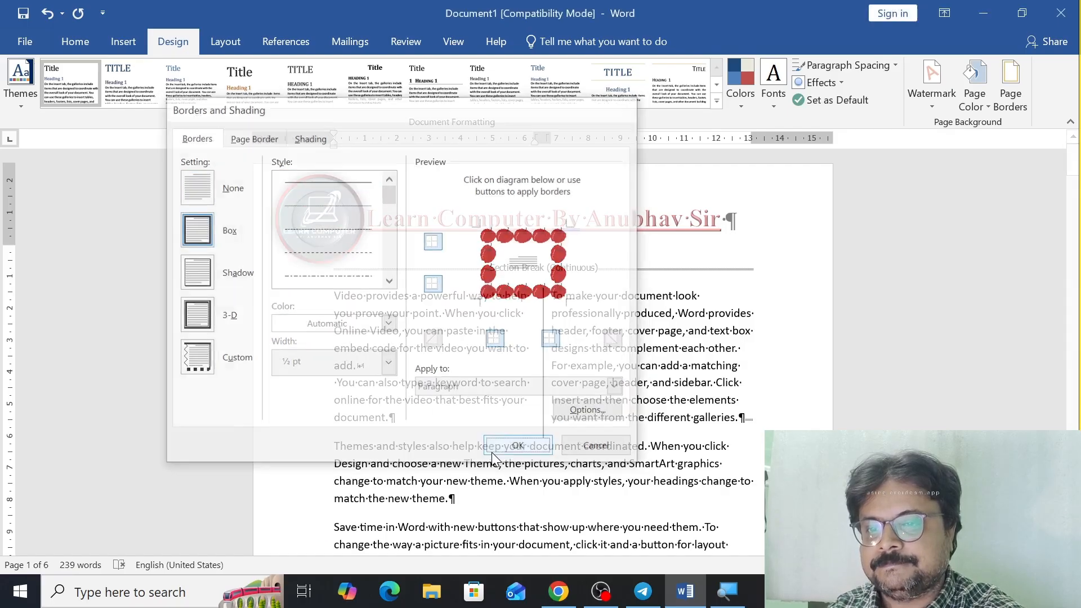
{"action": "scroll", "coordinate": [484, 417], "scroll_direction": "down", "scroll_amount": 8}
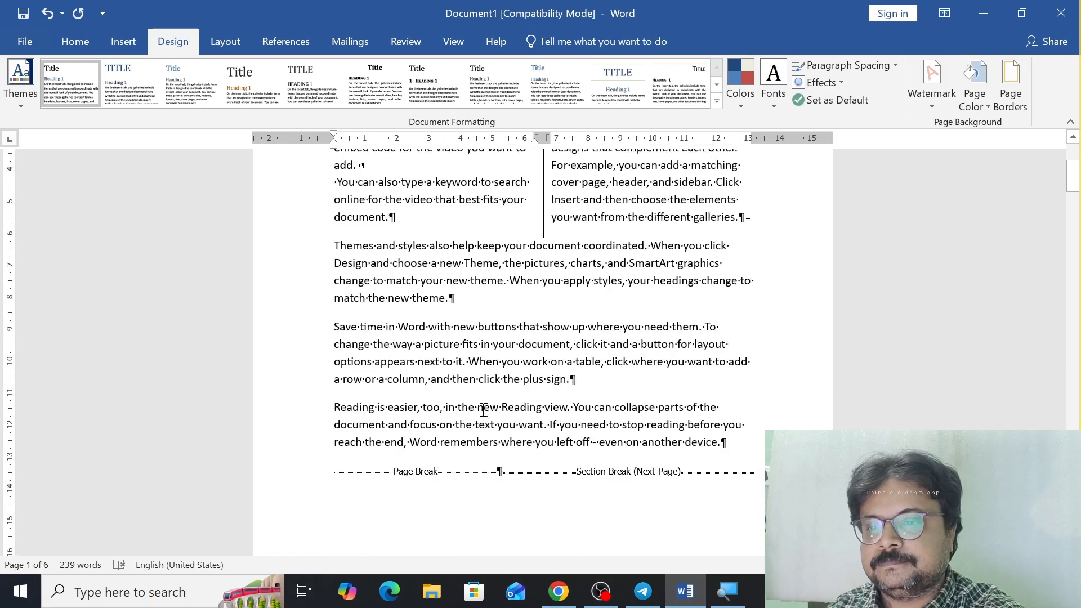
{"action": "scroll", "coordinate": [483, 410], "scroll_direction": "down", "scroll_amount": 6}
{"action": "scroll", "coordinate": [481, 406], "scroll_direction": "up", "scroll_amount": 7}
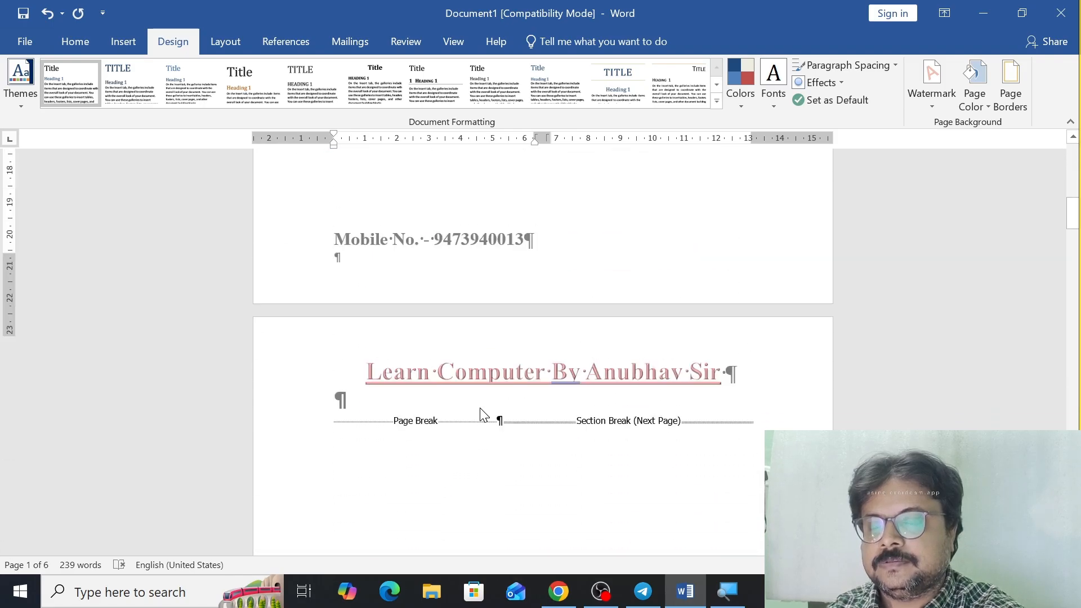
{"action": "scroll", "coordinate": [481, 404], "scroll_direction": "up", "scroll_amount": 9}
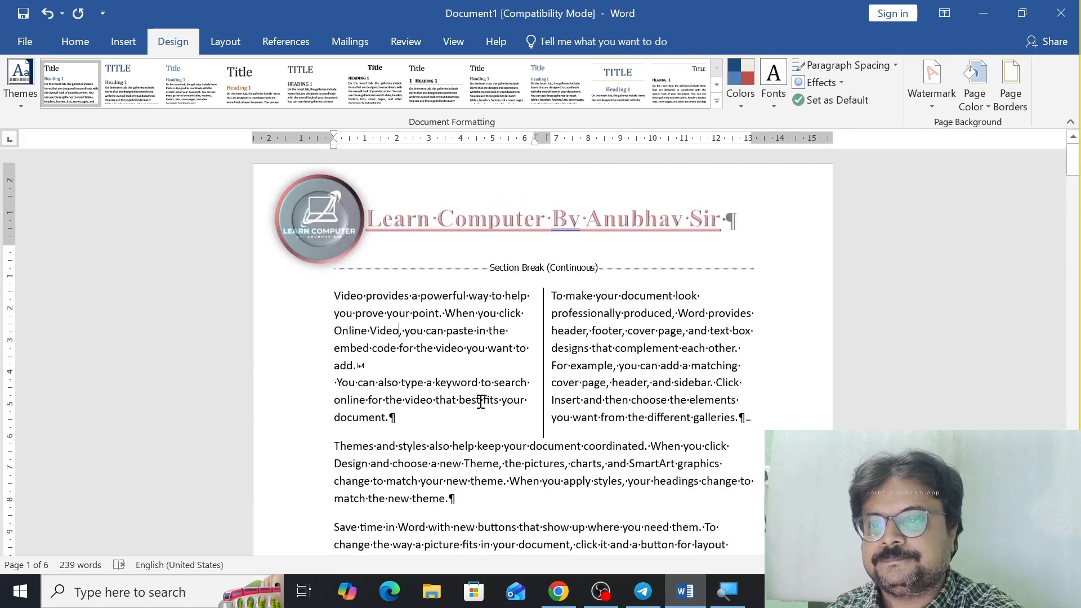
Step: Place the cursor after "add." in the first column and hide the formatting marks
{"action": "double_click", "coordinate": [480, 401]}
{"action": "left_click", "coordinate": [356, 365]}
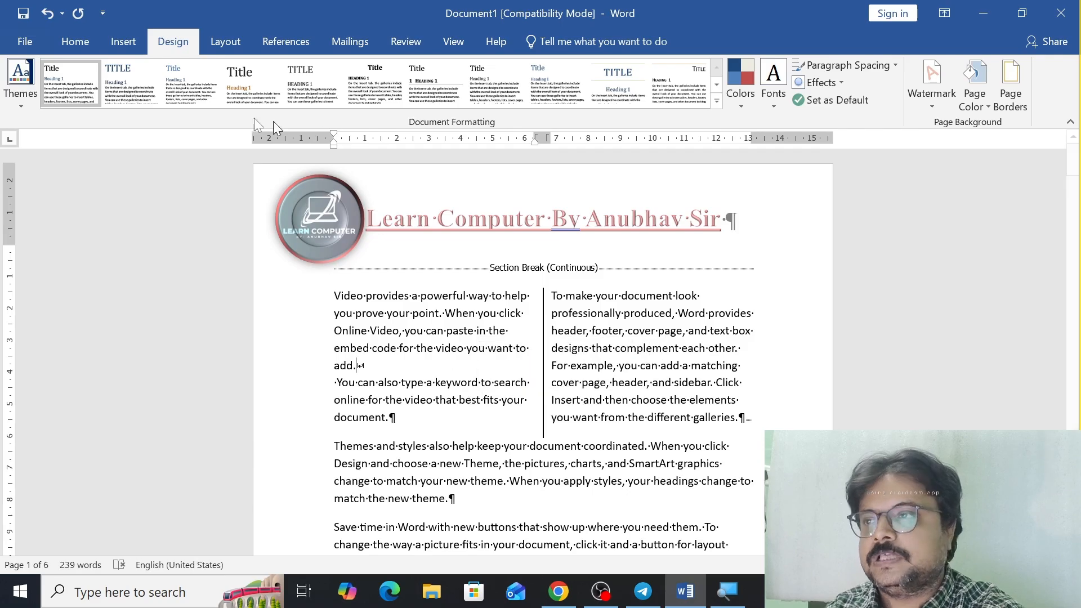
{"action": "left_click", "coordinate": [74, 40]}
{"action": "key", "text": "ctrl+shift+8"}
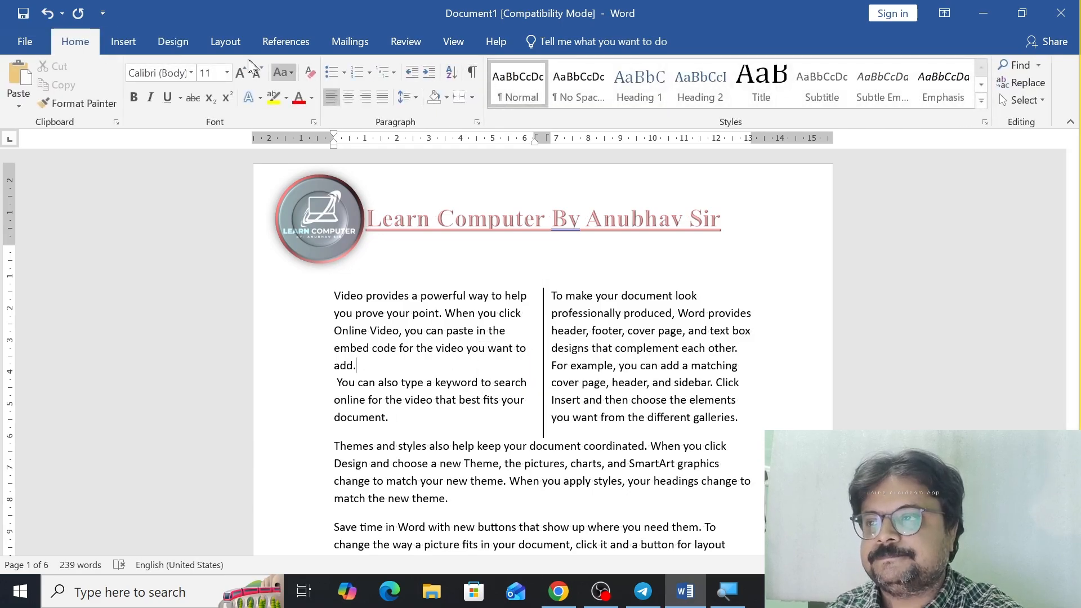
Step: Reapply the apple art page border to this section only, with the cursor after "add.", and check the page below
{"action": "left_click", "coordinate": [171, 42]}
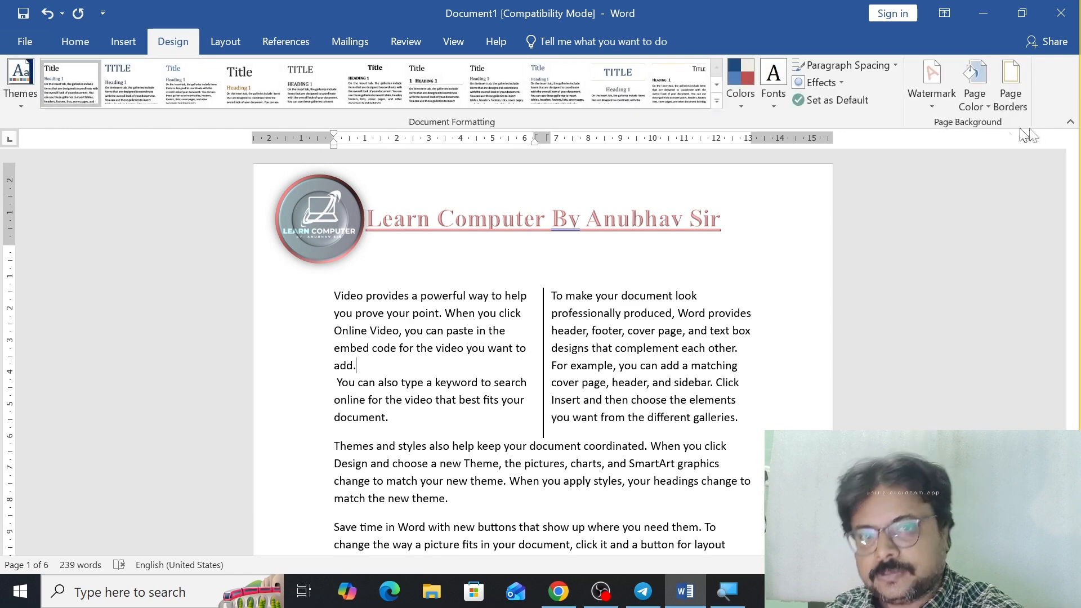
{"action": "left_click", "coordinate": [1006, 104]}
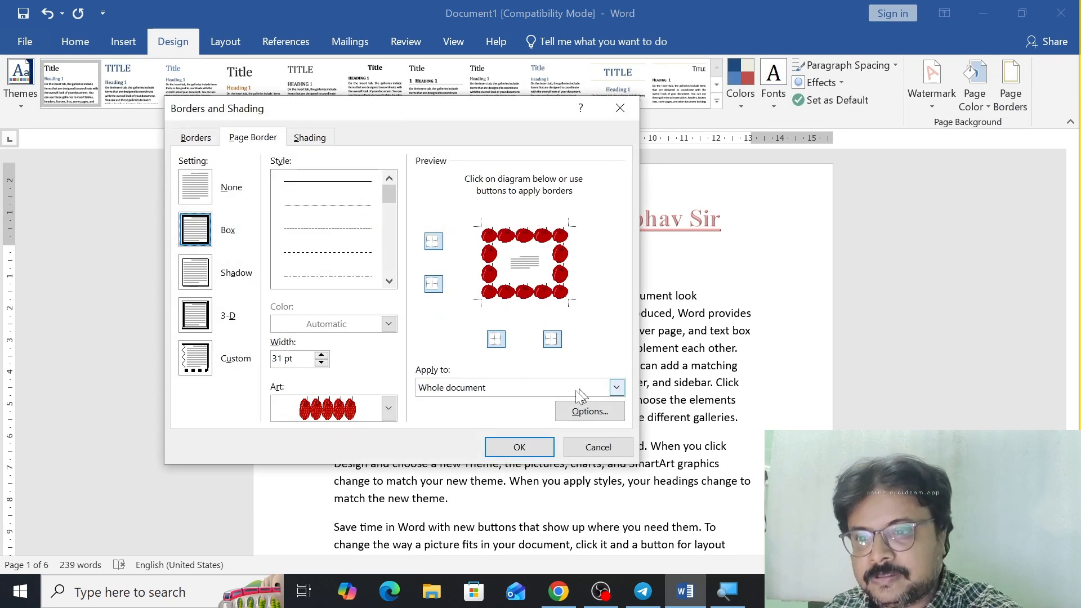
{"action": "left_click", "coordinate": [499, 394]}
{"action": "left_click", "coordinate": [493, 413]}
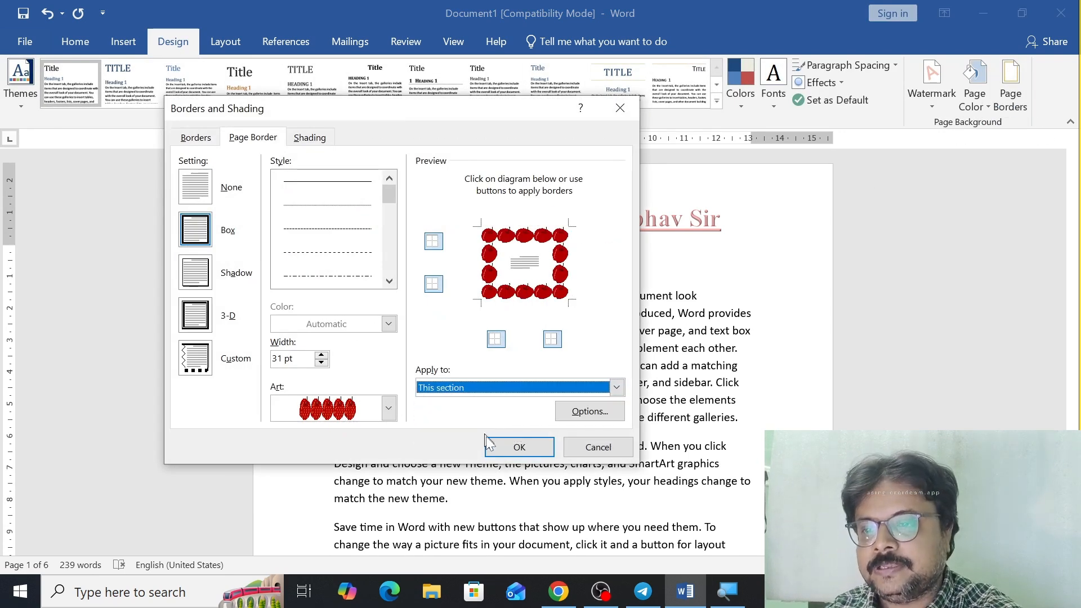
{"action": "left_click", "coordinate": [502, 450]}
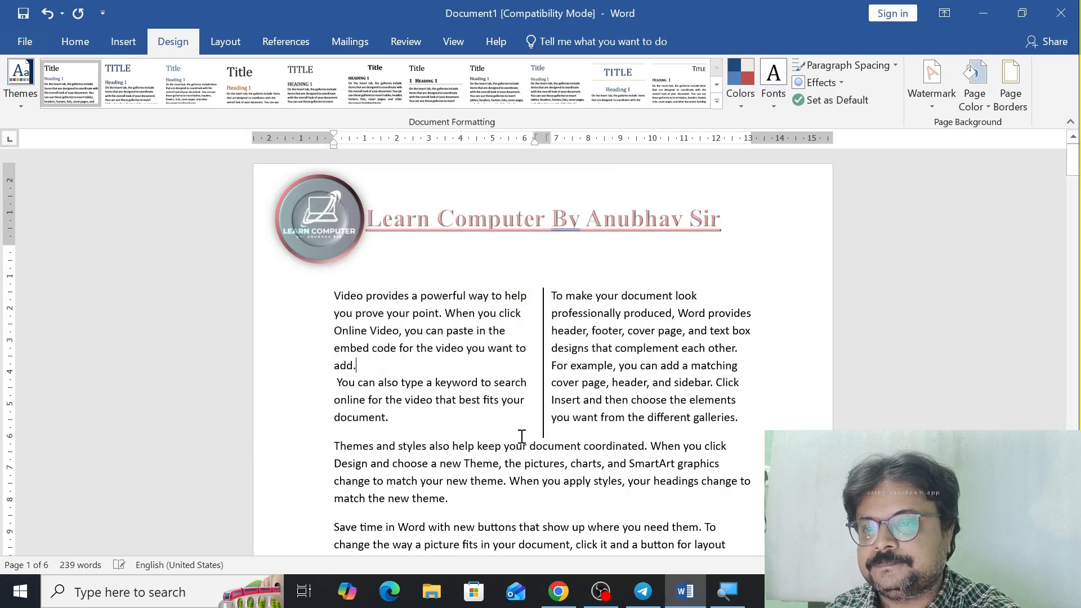
{"action": "scroll", "coordinate": [532, 380], "scroll_direction": "down", "scroll_amount": 15}
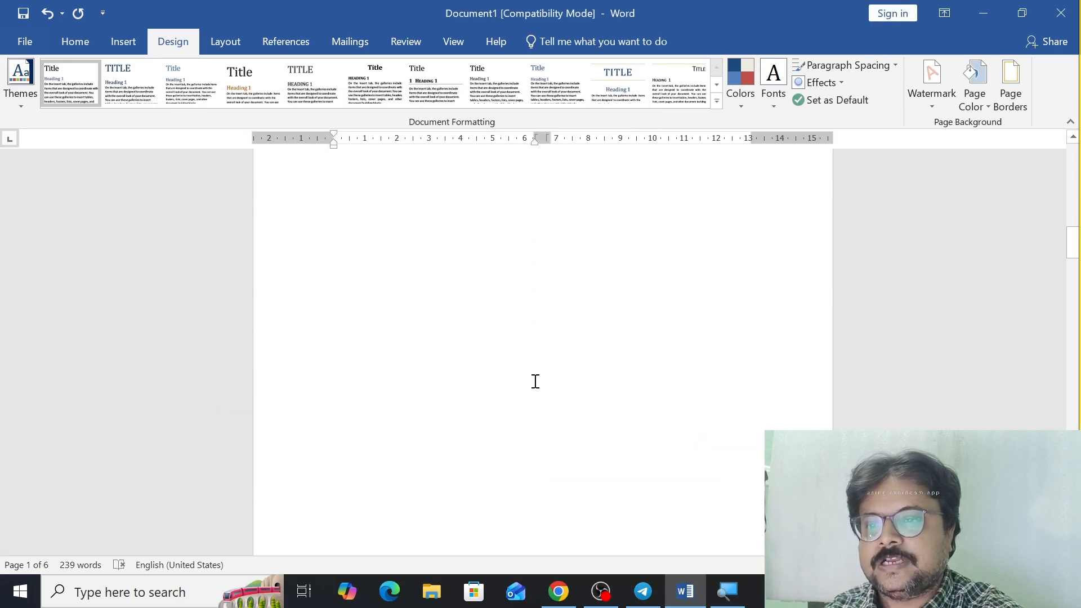
{"action": "scroll", "coordinate": [535, 381], "scroll_direction": "up", "scroll_amount": 15}
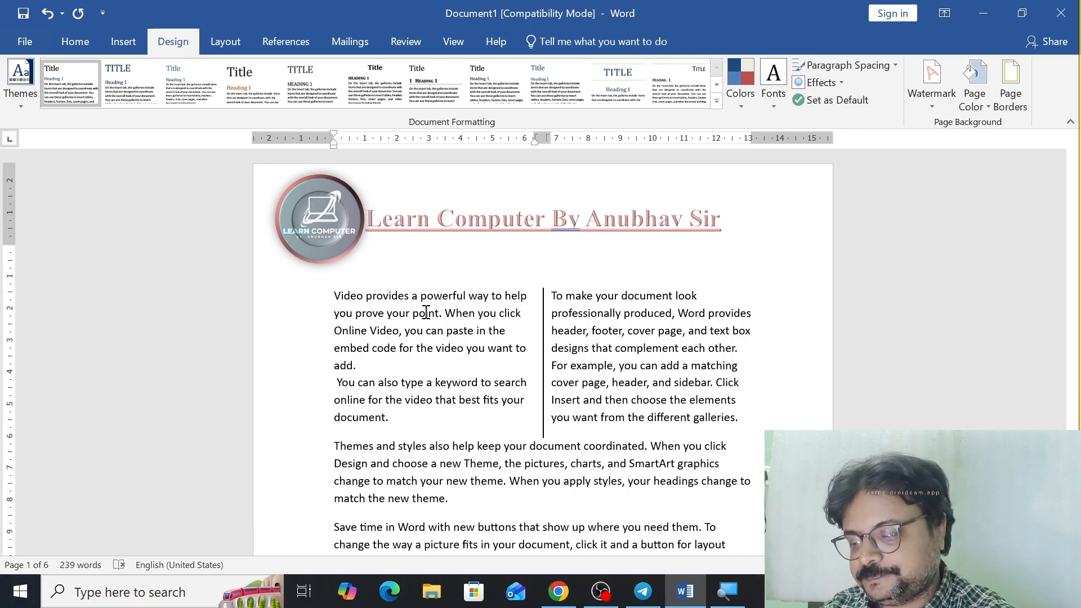
Step: Delete all of the document's body content and insert an Even Page section break
{"action": "key", "text": "ctrl+a"}
{"action": "key", "text": "Delete"}
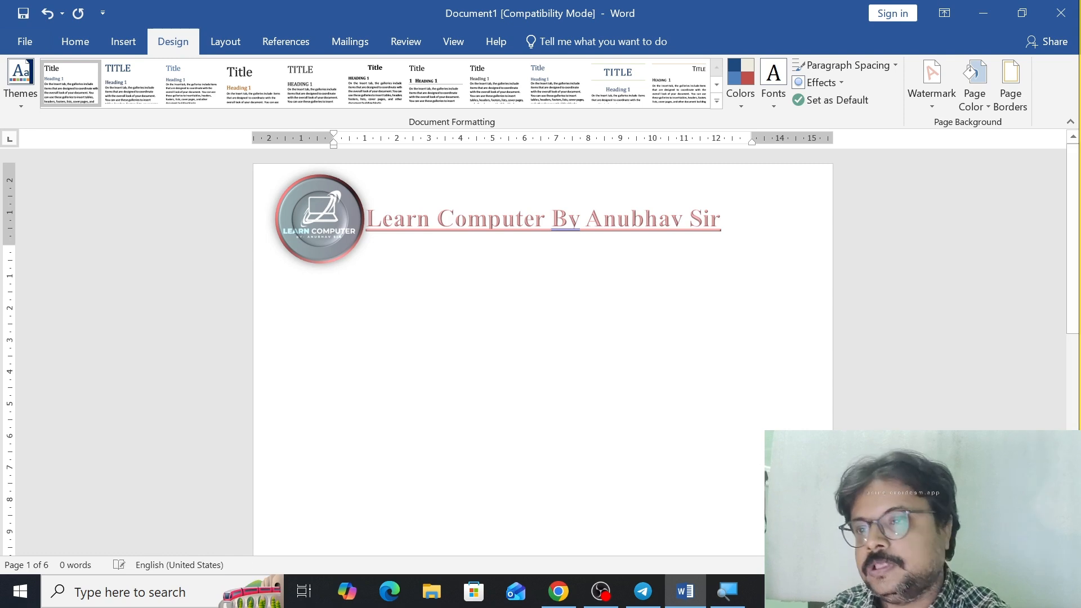
{"action": "left_click", "coordinate": [218, 48]}
{"action": "left_click", "coordinate": [200, 66]}
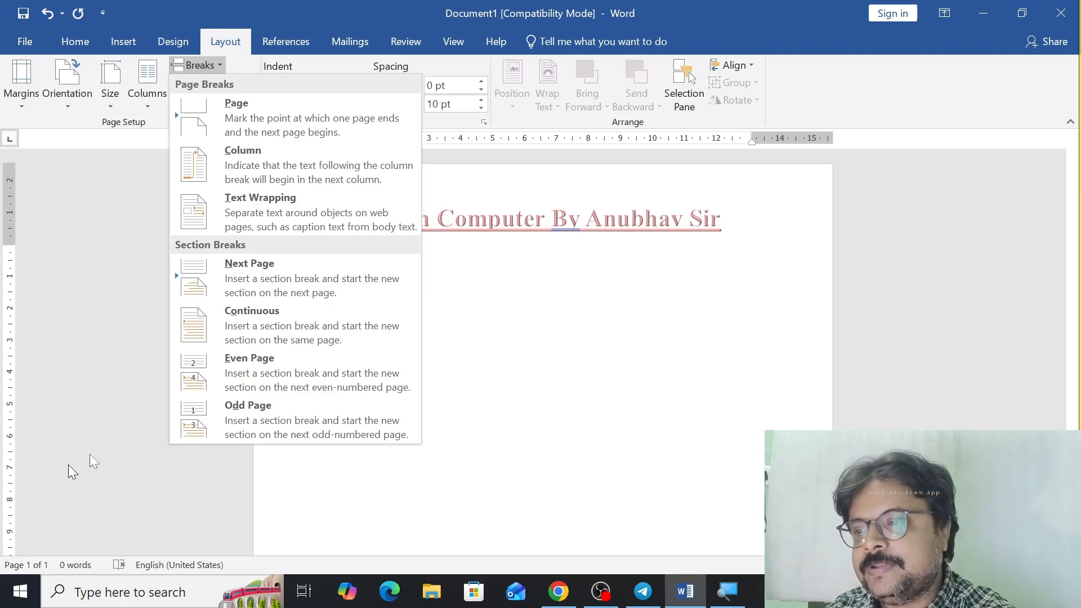
{"action": "left_click", "coordinate": [246, 370]}
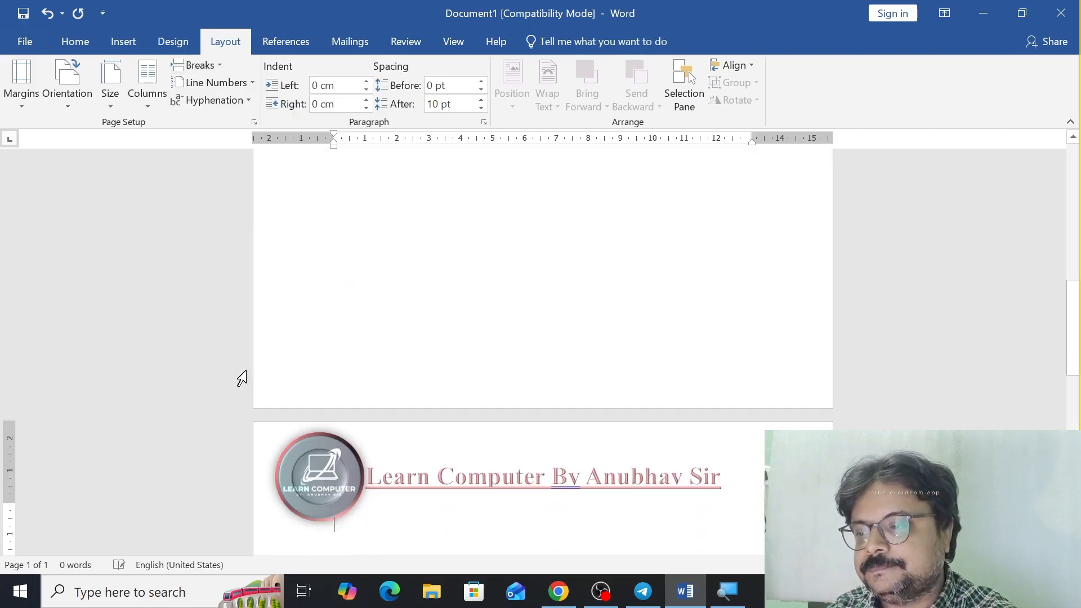
Step: Insert two more Even Page section breaks, one after the other, at the cursor
{"action": "left_click", "coordinate": [211, 68]}
{"action": "left_click", "coordinate": [222, 363]}
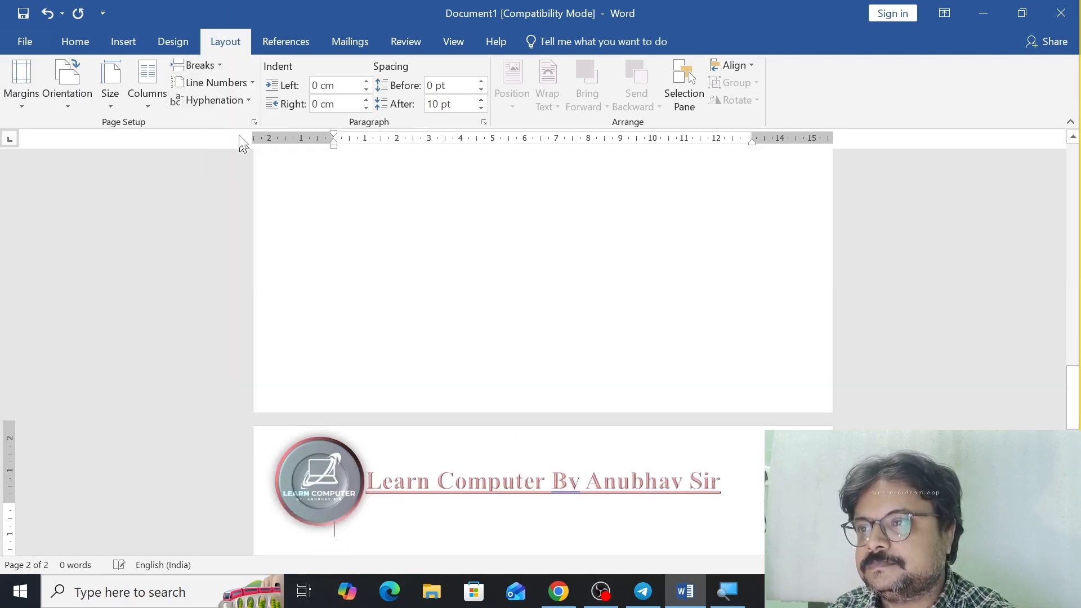
{"action": "left_click", "coordinate": [219, 68]}
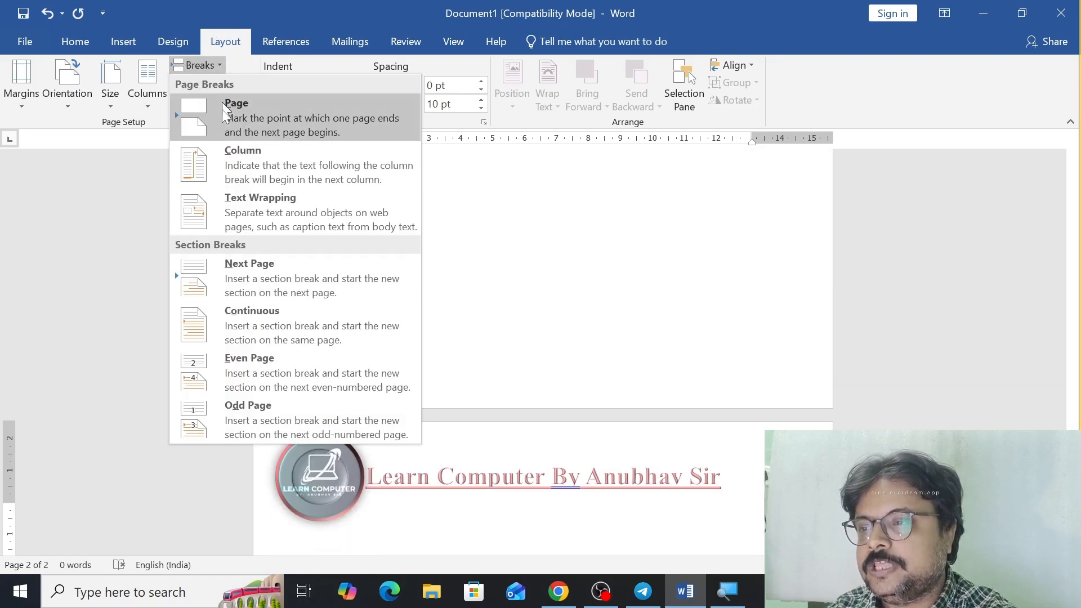
{"action": "left_click", "coordinate": [227, 363]}
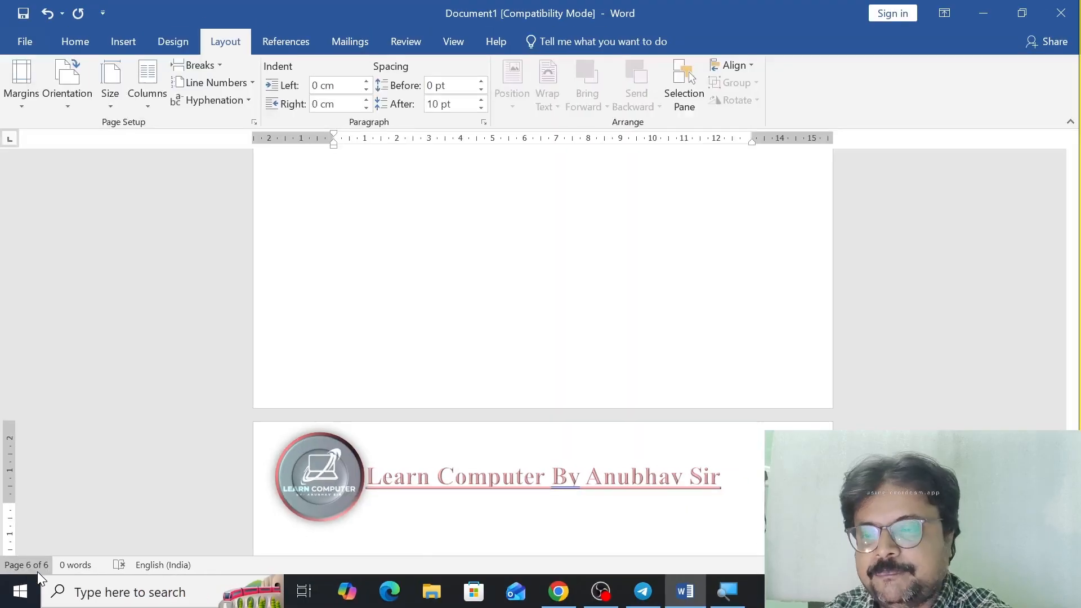
Step: Add a Plain Number 1 page number at the top of the pages and return to the body of the first page
{"action": "scroll", "coordinate": [301, 432], "scroll_direction": "down", "scroll_amount": 6, "text": "ctrl"}
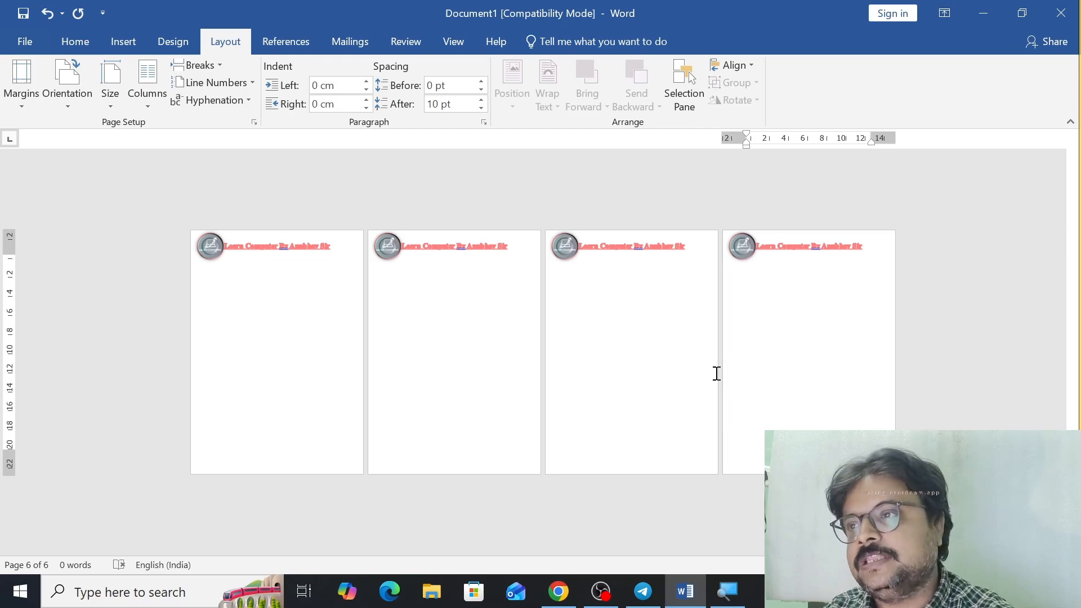
{"action": "left_click", "coordinate": [110, 40]}
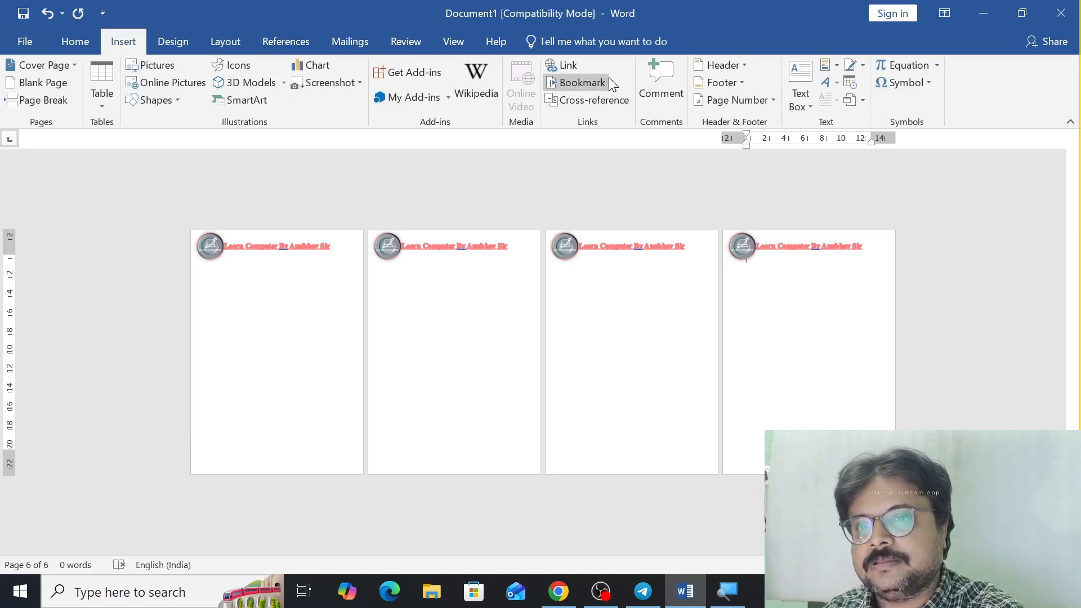
{"action": "left_click", "coordinate": [773, 101]}
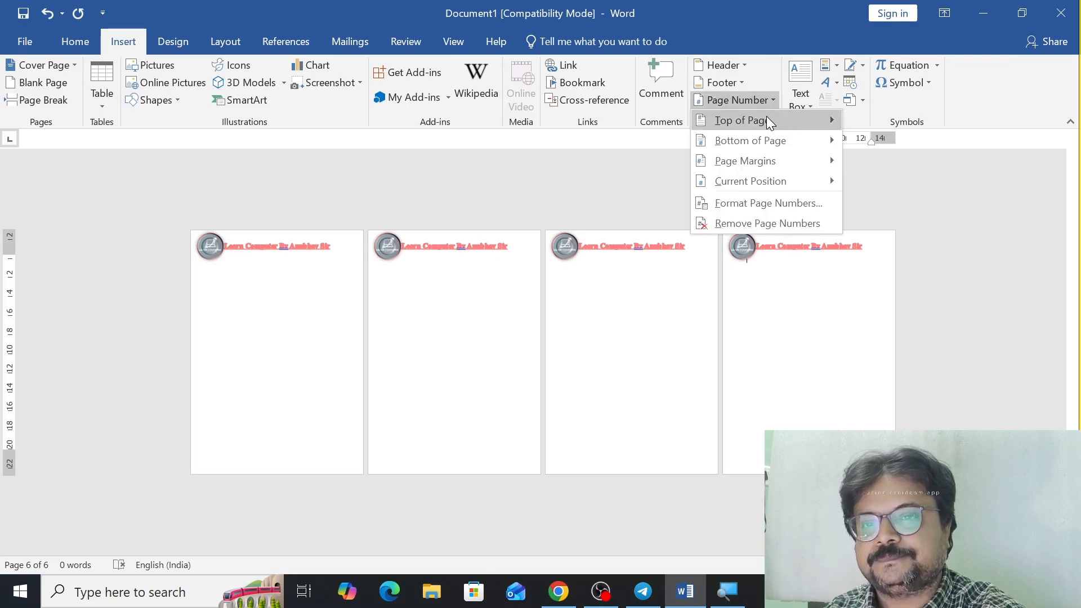
{"action": "left_click", "coordinate": [765, 120]}
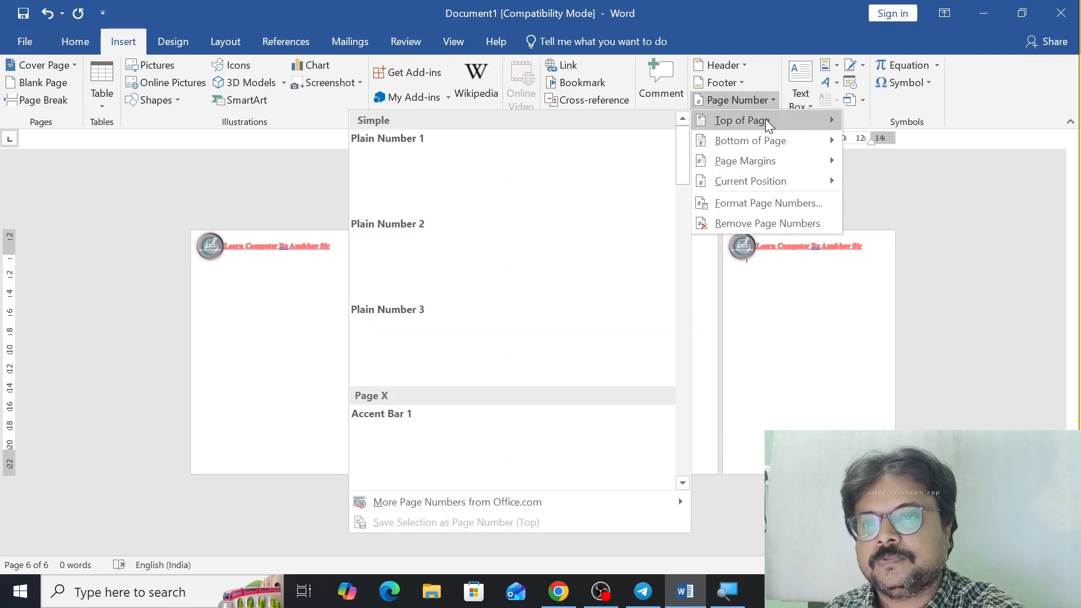
{"action": "left_click", "coordinate": [487, 200]}
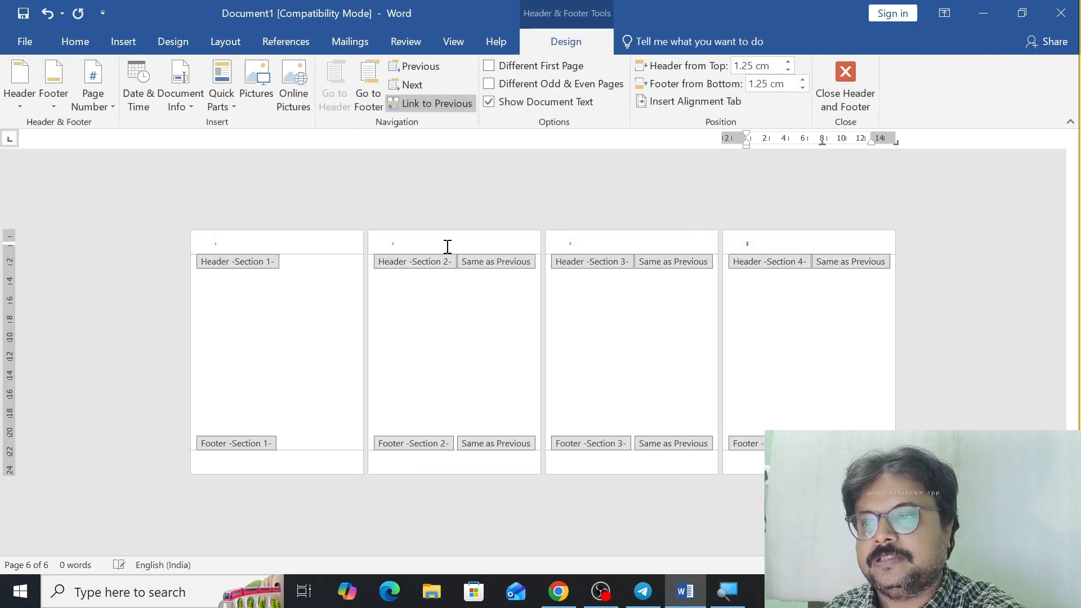
{"action": "double_click", "coordinate": [345, 300]}
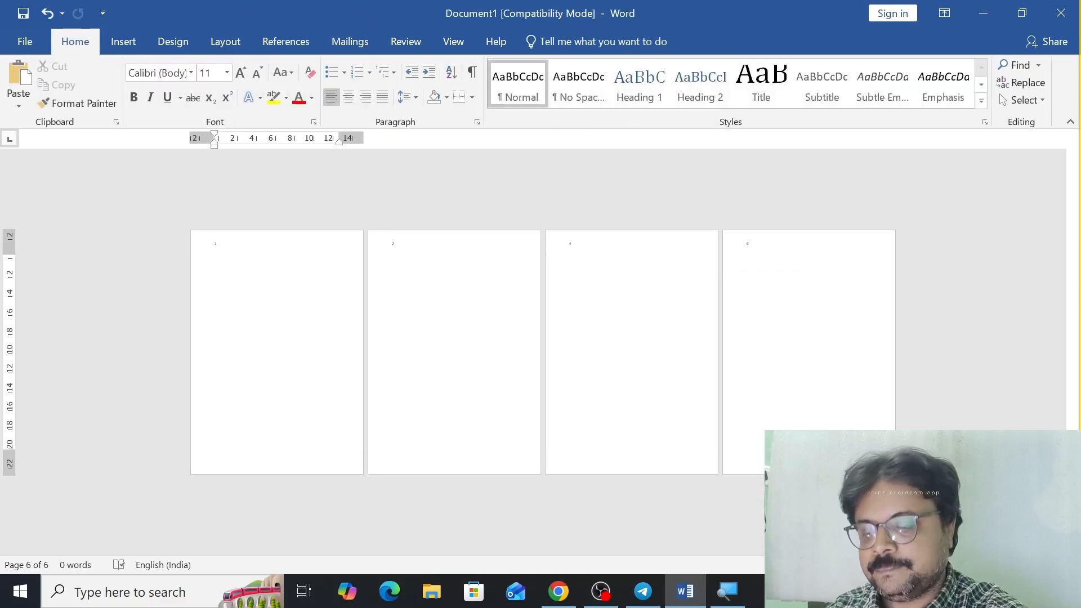
Step: Examine the page numbers in the headers from the first page through to the last and back
{"action": "scroll", "coordinate": [270, 288], "scroll_direction": "up", "scroll_amount": 10, "text": "ctrl"}
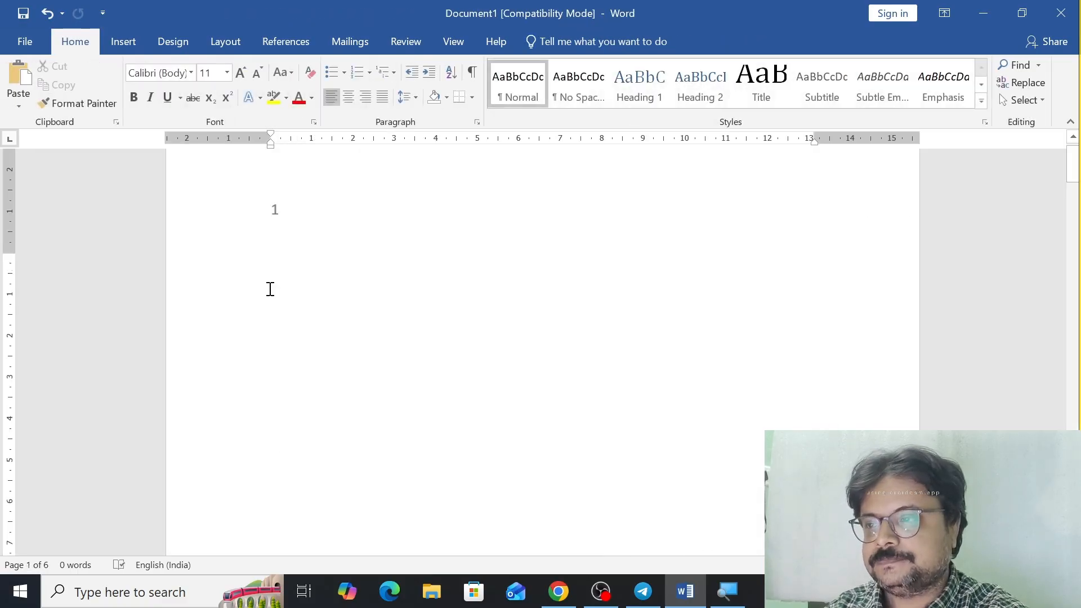
{"action": "scroll", "coordinate": [270, 288], "scroll_direction": "up", "scroll_amount": 2, "text": "ctrl"}
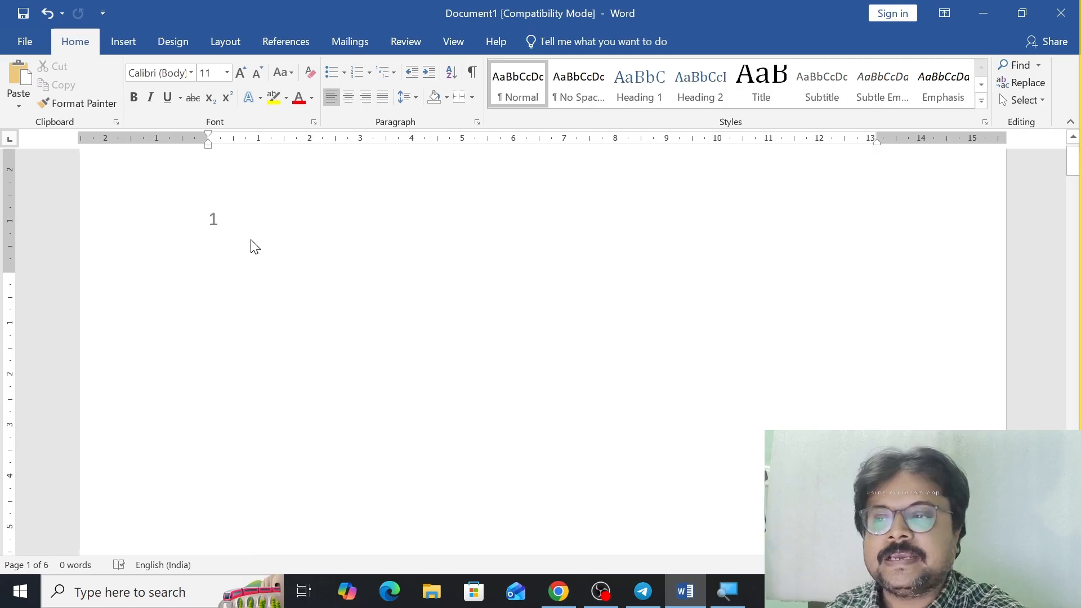
{"action": "scroll", "coordinate": [253, 247], "scroll_direction": "down", "scroll_amount": 15}
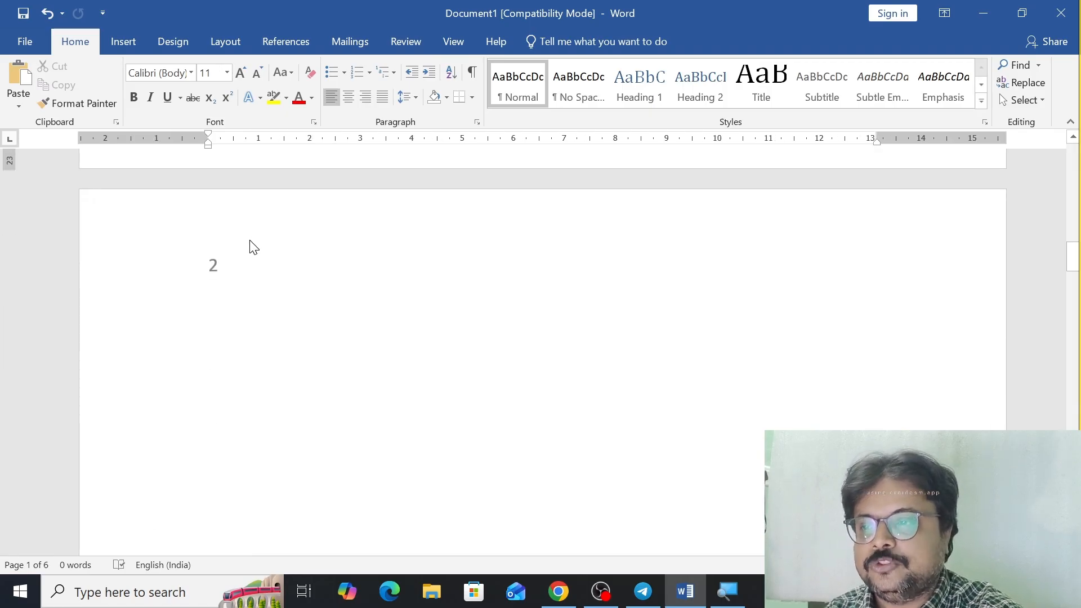
{"action": "scroll", "coordinate": [254, 248], "scroll_direction": "down", "scroll_amount": 20}
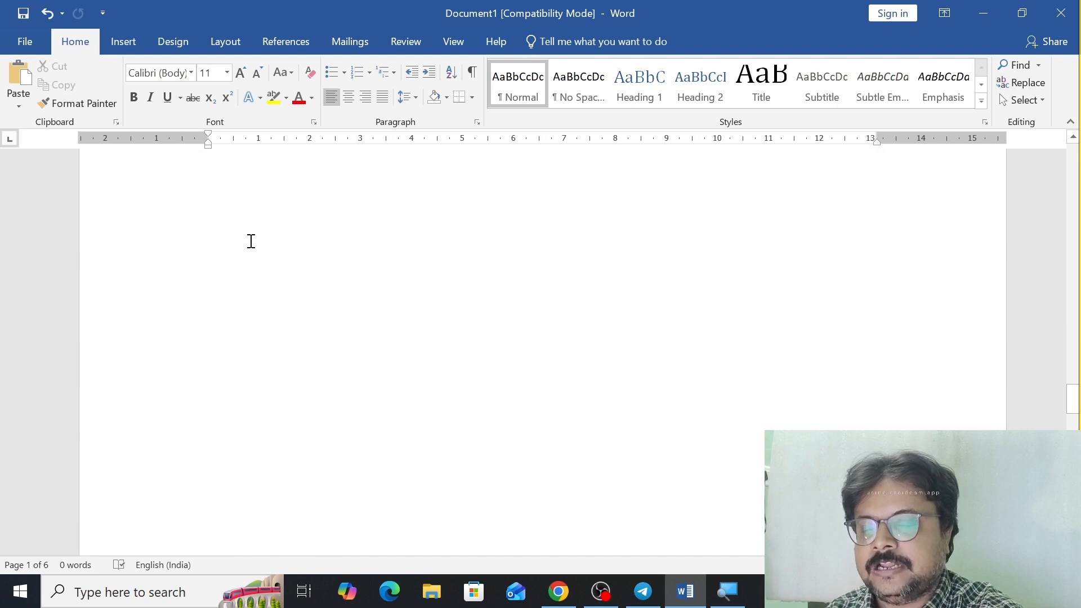
{"action": "scroll", "coordinate": [251, 242], "scroll_direction": "down", "scroll_amount": 10}
{"action": "scroll", "coordinate": [252, 244], "scroll_direction": "up", "scroll_amount": 3}
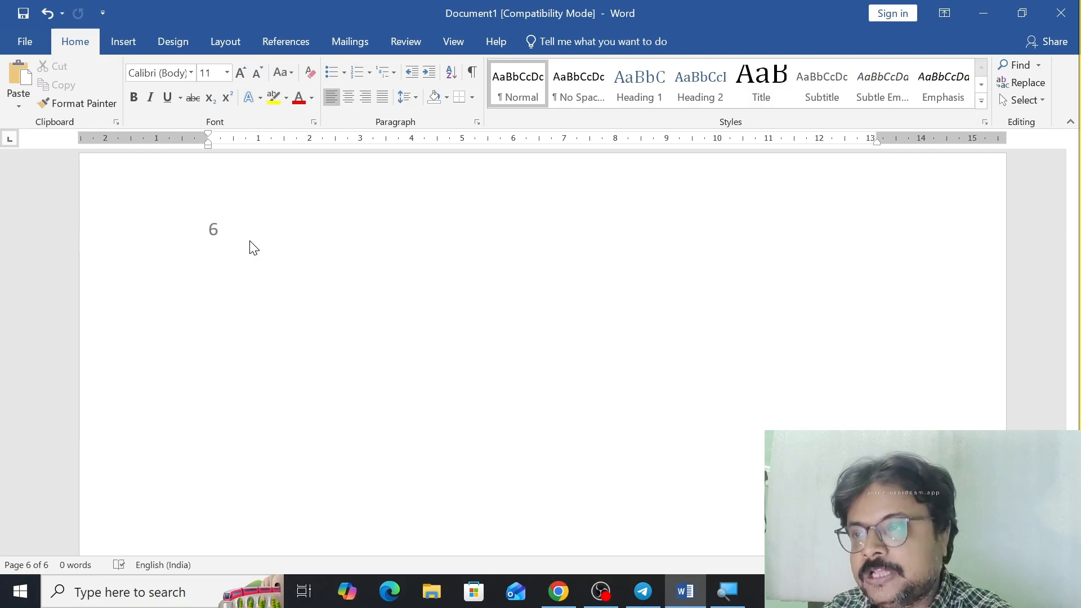
{"action": "left_click", "coordinate": [233, 41]}
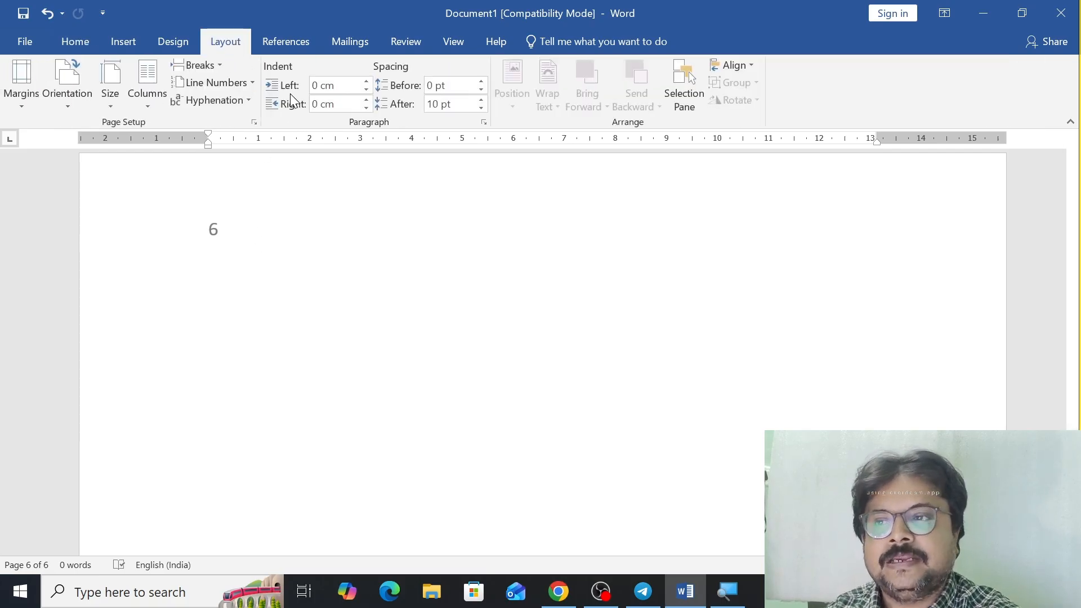
{"action": "scroll", "coordinate": [333, 246], "scroll_direction": "down", "scroll_amount": 2}
{"action": "scroll", "coordinate": [335, 239], "scroll_direction": "up", "scroll_amount": 15}
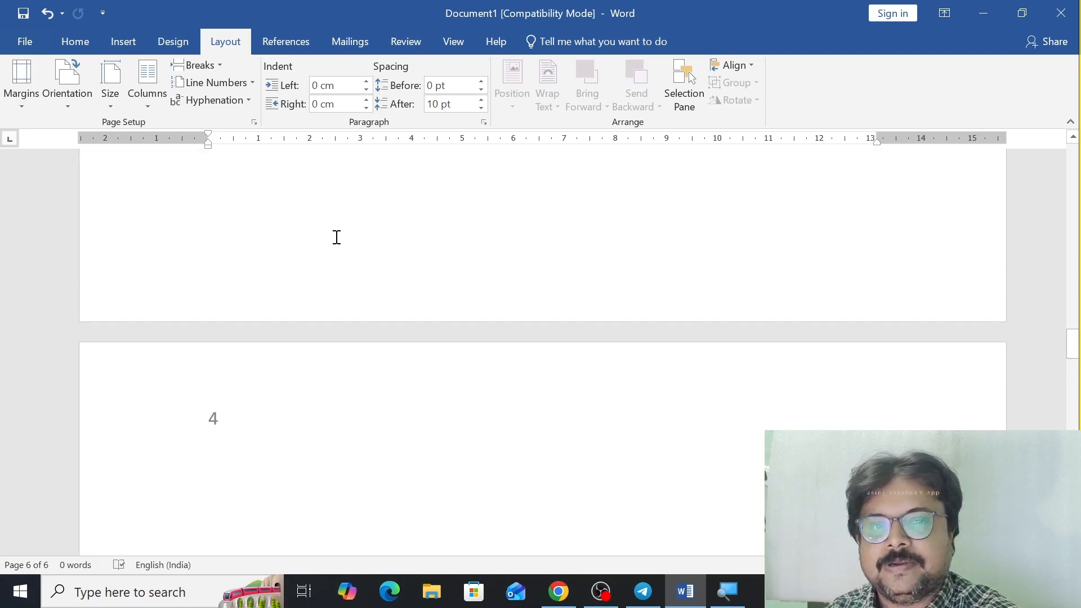
{"action": "scroll", "coordinate": [335, 239], "scroll_direction": "up", "scroll_amount": 10}
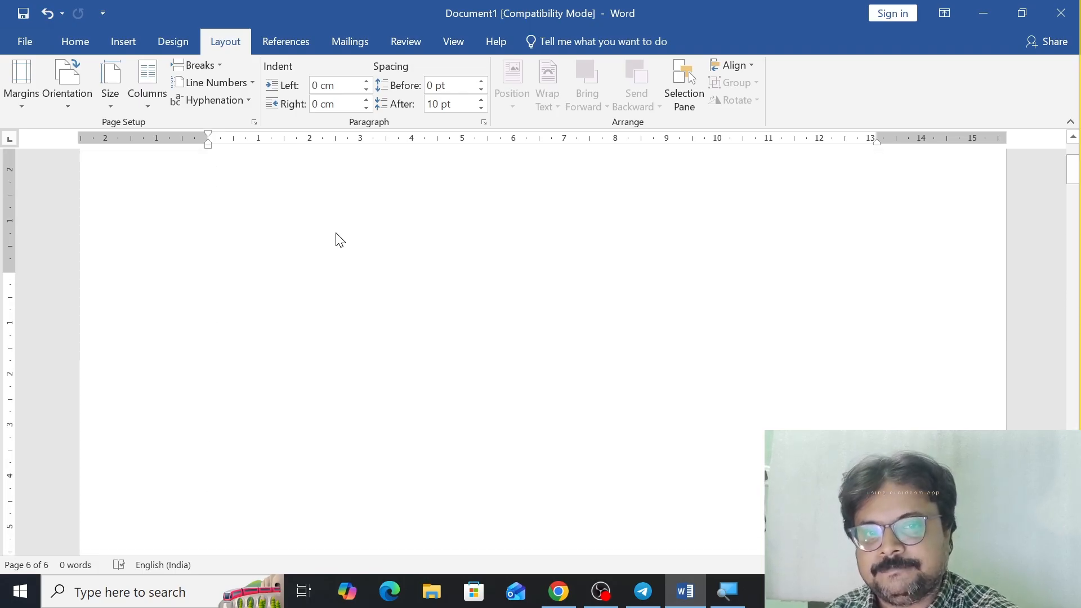
Step: Fill the first page with sample paragraphs generated by =rand()
{"action": "double_click", "coordinate": [245, 301]}
{"action": "double_click", "coordinate": [181, 355]}
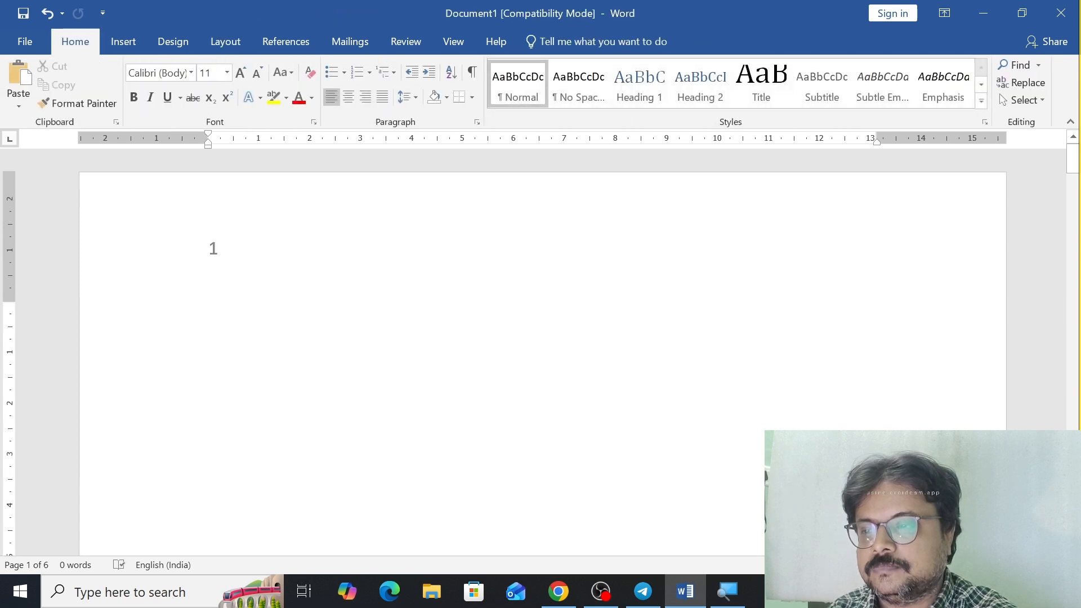
{"action": "type", "text": "="}
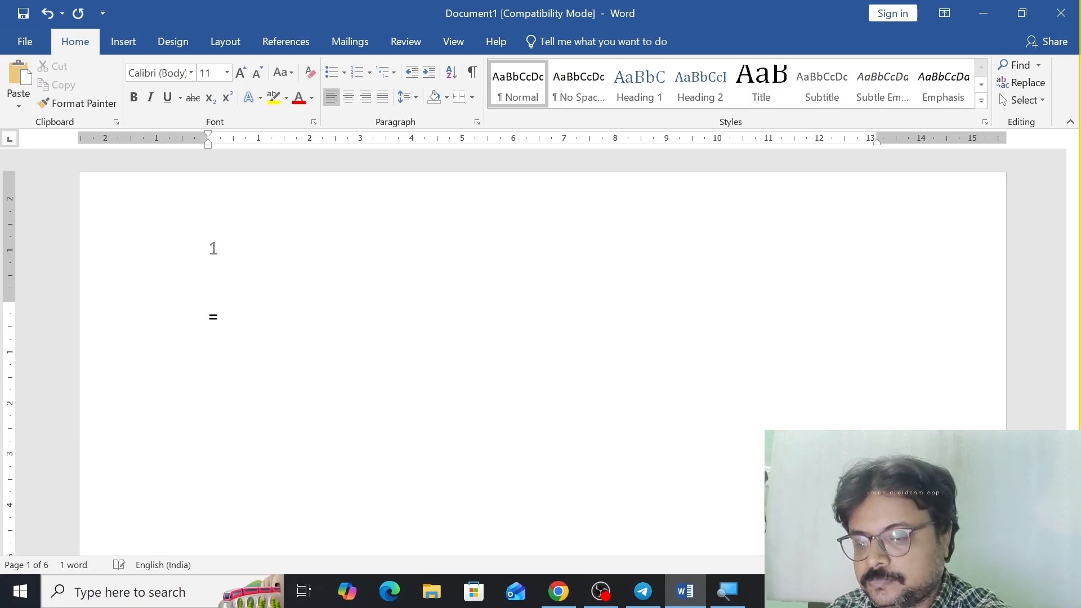
{"action": "type", "text": "rand()"}
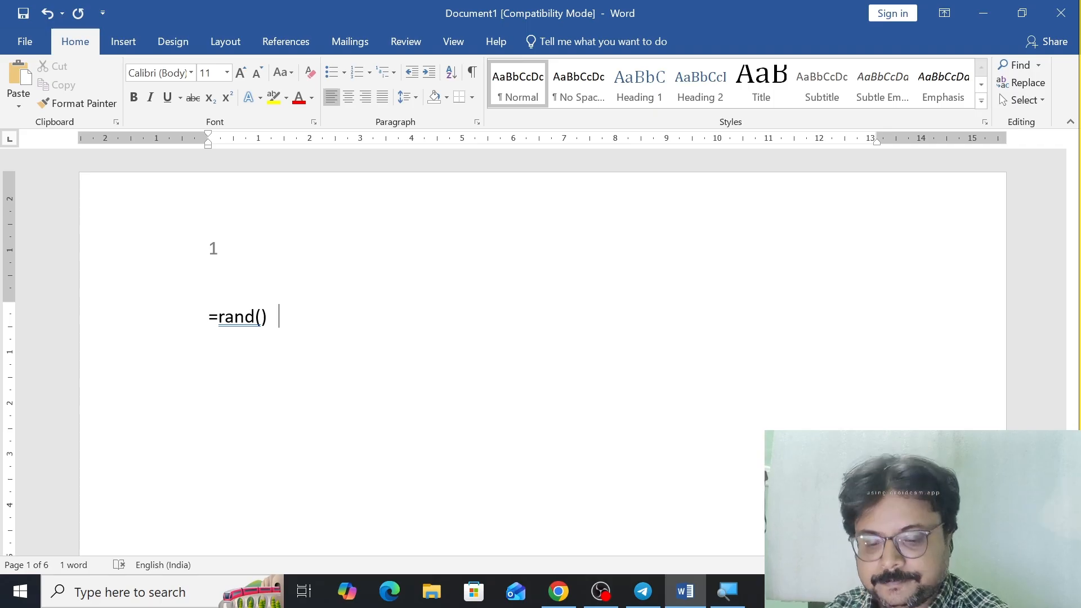
{"action": "key", "text": "Left"}
{"action": "key", "text": "Left"}
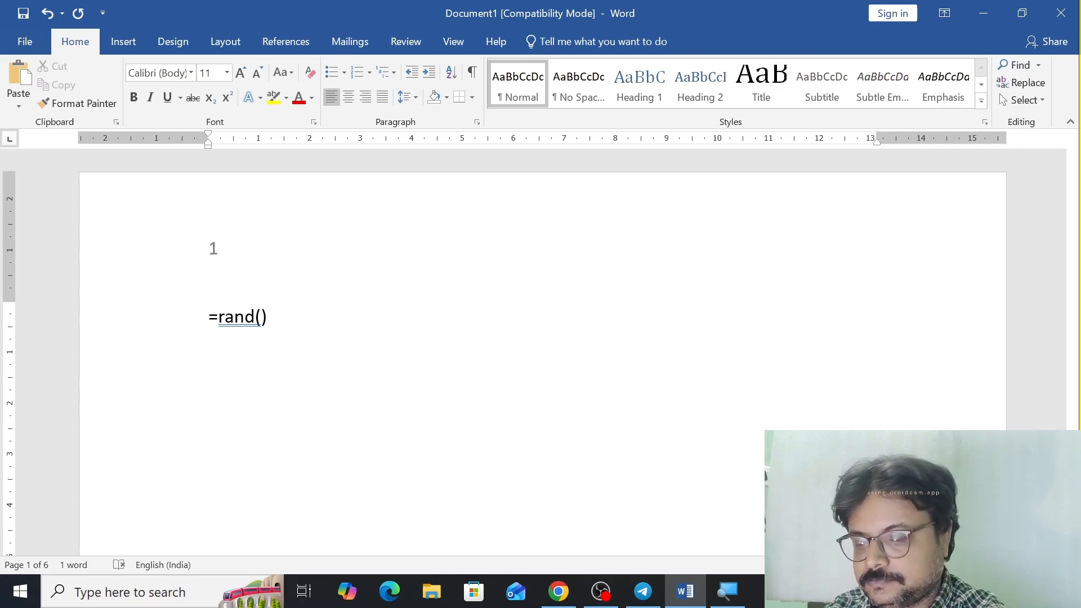
{"action": "key", "text": "Return"}
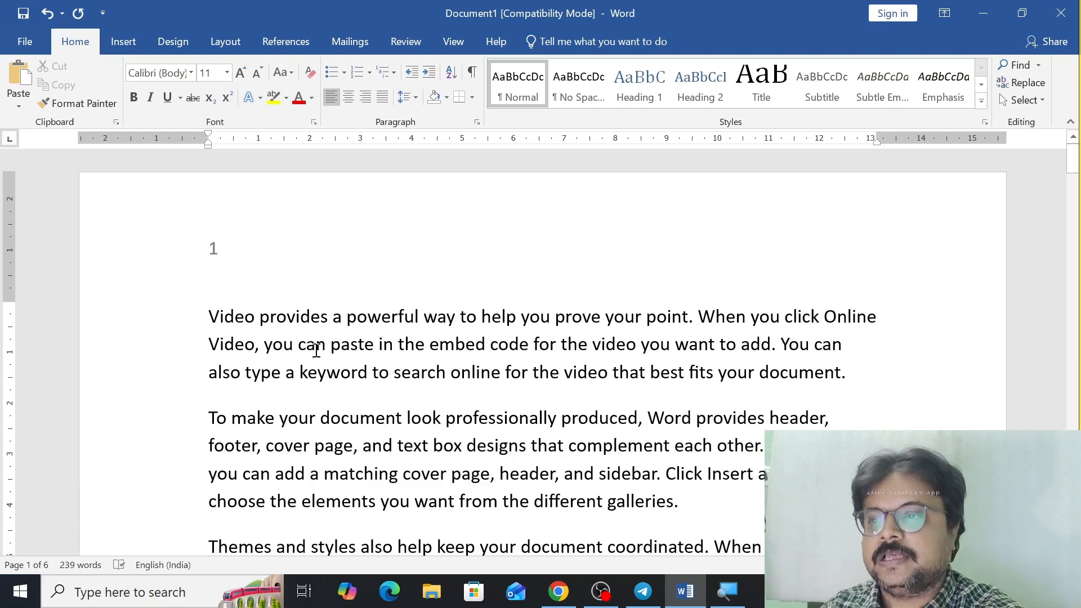
Step: Set the left indent of the first paragraph, beginning "Video provides", to 4.2 cm
{"action": "left_click", "coordinate": [230, 46]}
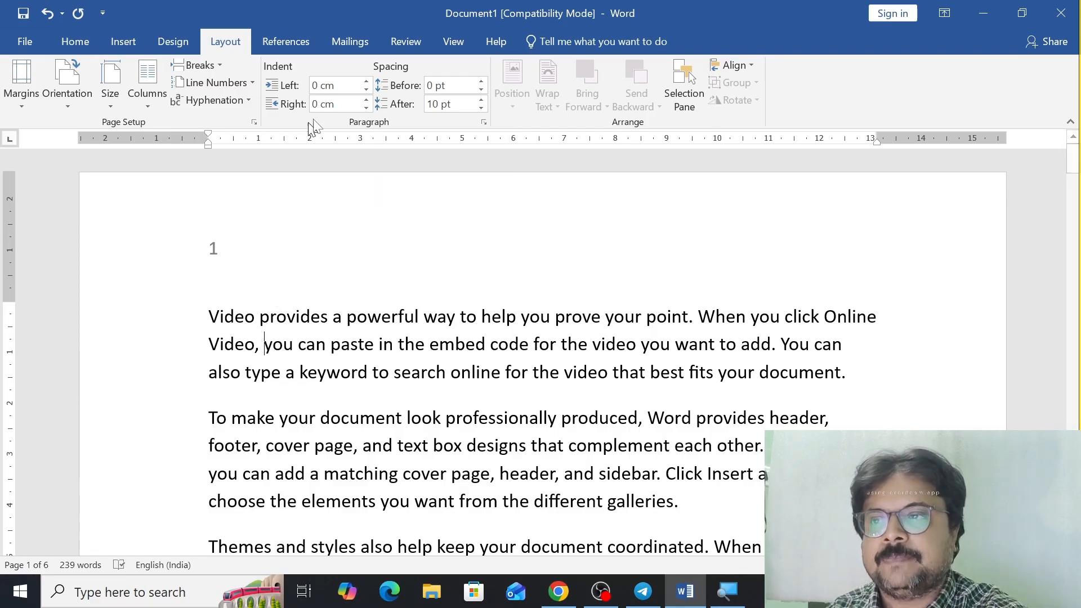
{"action": "left_click", "coordinate": [367, 82]}
{"action": "left_click", "coordinate": [367, 82]}
{"action": "left_click", "coordinate": [366, 82]}
{"action": "left_click", "coordinate": [366, 82]}
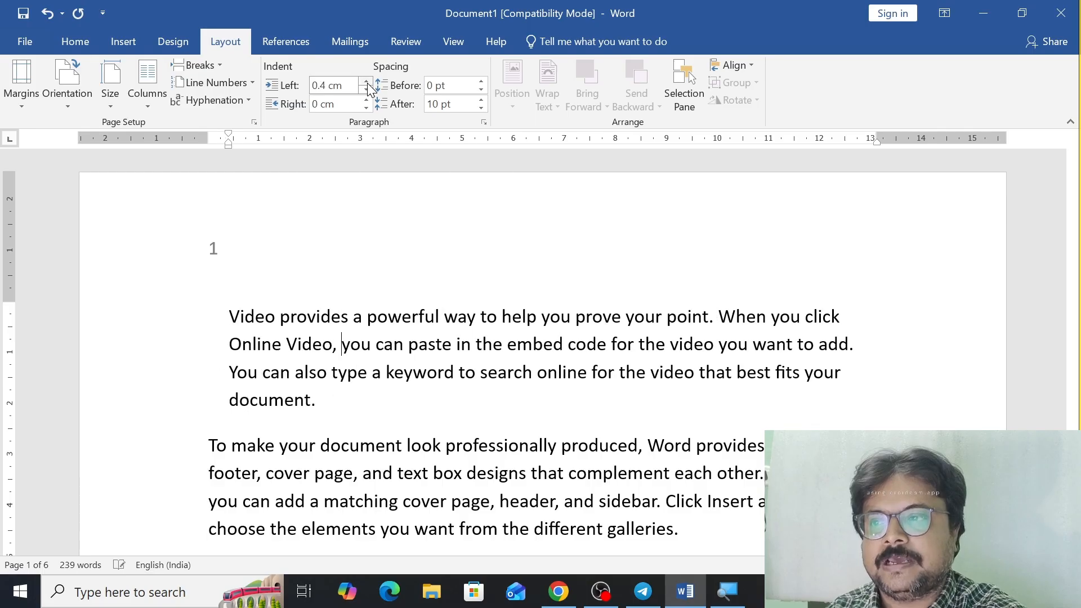
{"action": "left_click", "coordinate": [366, 82]}
{"action": "left_click", "coordinate": [366, 82]}
{"action": "left_click", "coordinate": [366, 82]}
{"action": "left_click", "coordinate": [367, 82]}
{"action": "left_click", "coordinate": [367, 83]}
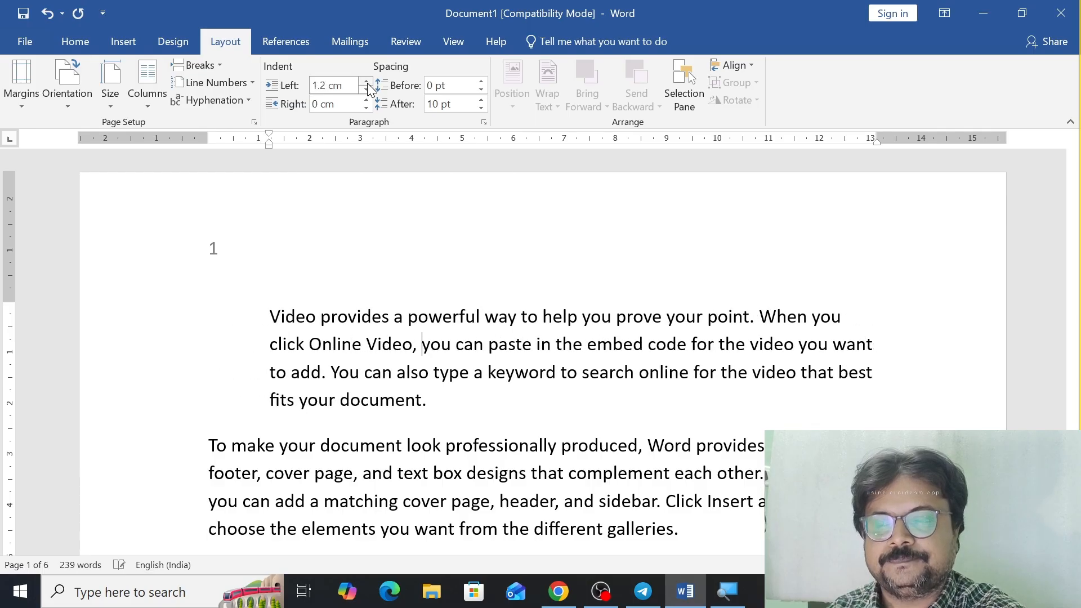
{"action": "left_click", "coordinate": [367, 82]}
{"action": "left_click", "coordinate": [367, 83]}
{"action": "left_click", "coordinate": [367, 82]}
{"action": "left_click", "coordinate": [367, 83]}
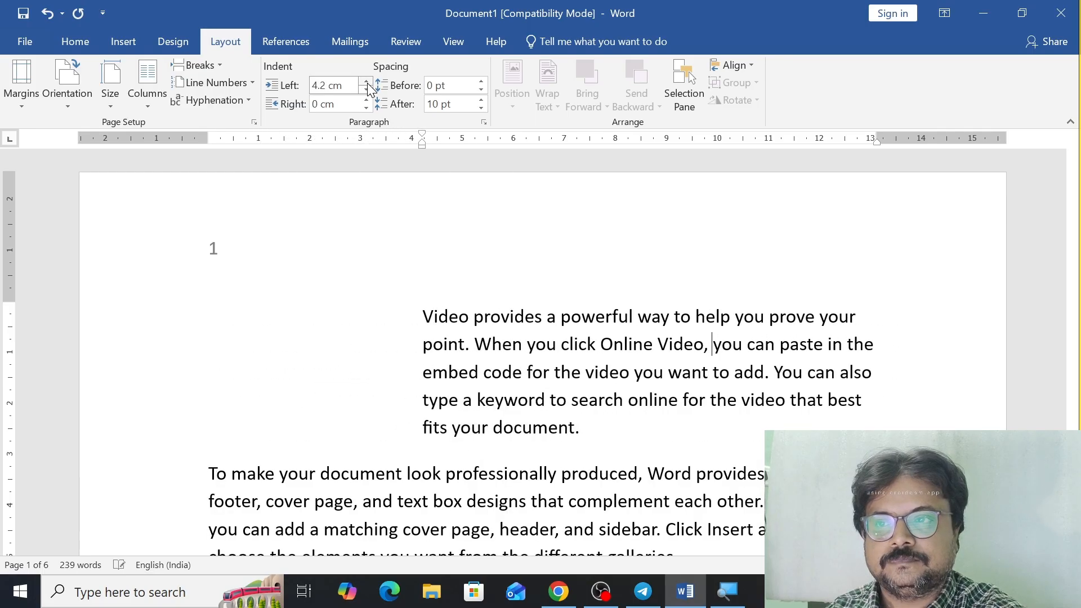
Step: Increase the left indent of the first paragraph, beginning "Video provides", to 5.5 cm
{"action": "left_click", "coordinate": [367, 83]}
{"action": "left_click", "coordinate": [367, 81]}
{"action": "left_click", "coordinate": [366, 82]}
{"action": "left_click", "coordinate": [367, 82]}
{"action": "left_click", "coordinate": [367, 82]}
{"action": "left_click", "coordinate": [366, 82]}
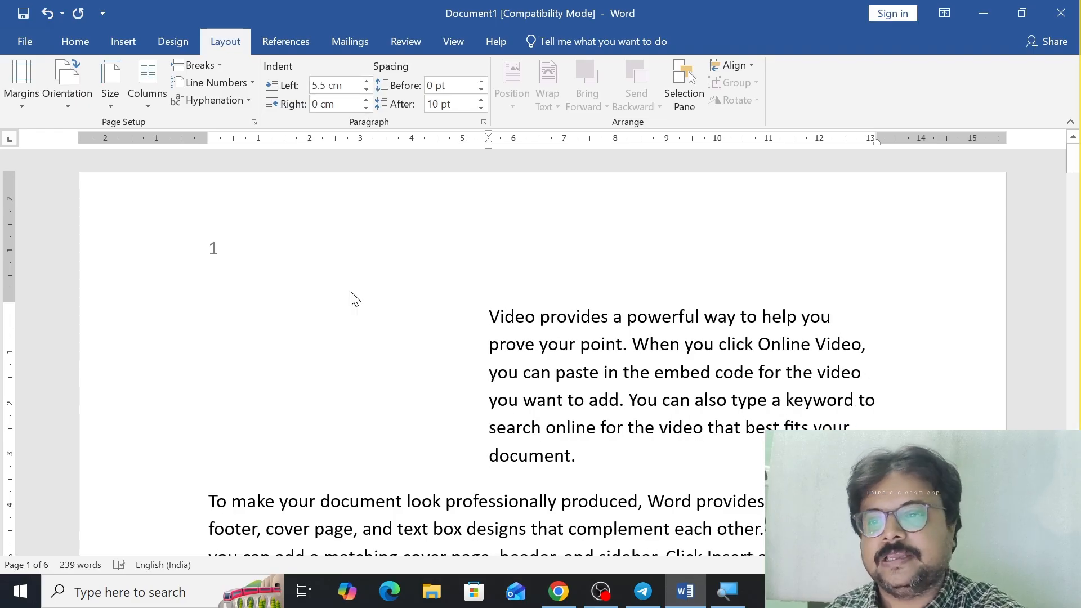
Step: Set the right indent of the second paragraph, beginning "To make your document", to 5 cm
{"action": "scroll", "coordinate": [355, 290], "scroll_direction": "down", "scroll_amount": 4}
{"action": "scroll", "coordinate": [359, 236], "scroll_direction": "up", "scroll_amount": 1}
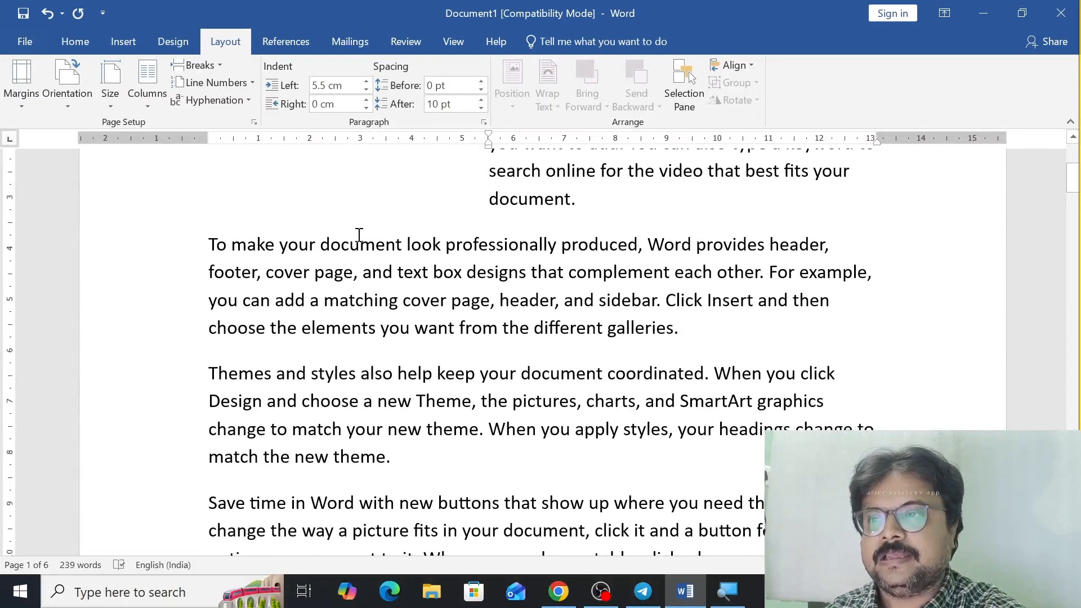
{"action": "left_click", "coordinate": [358, 258]}
{"action": "left_click", "coordinate": [366, 101]}
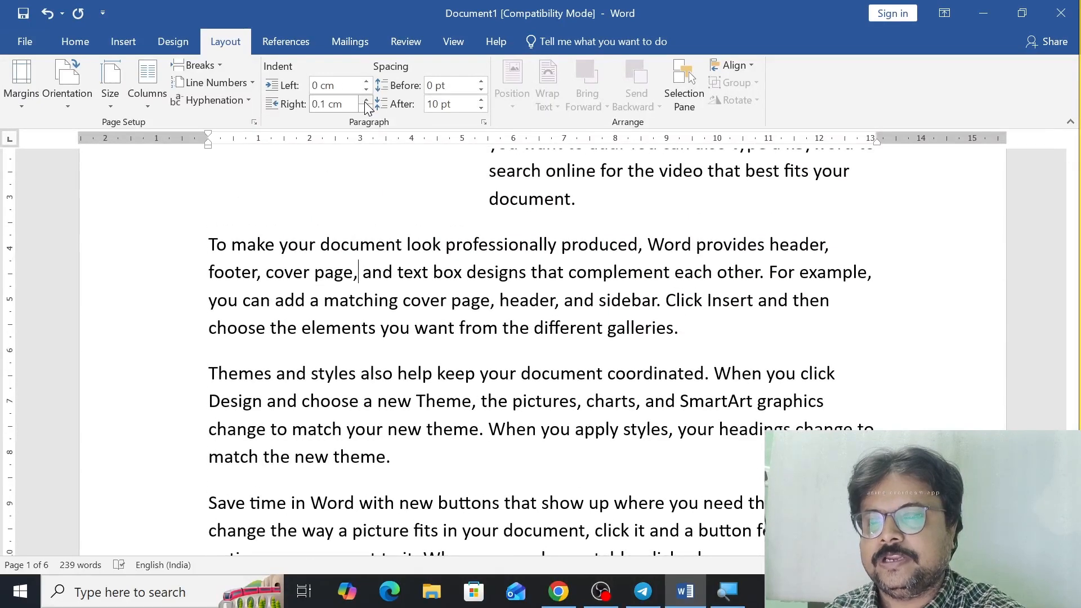
{"action": "left_click_drag", "start_coordinate": [366, 101], "coordinate": [366, 101]}
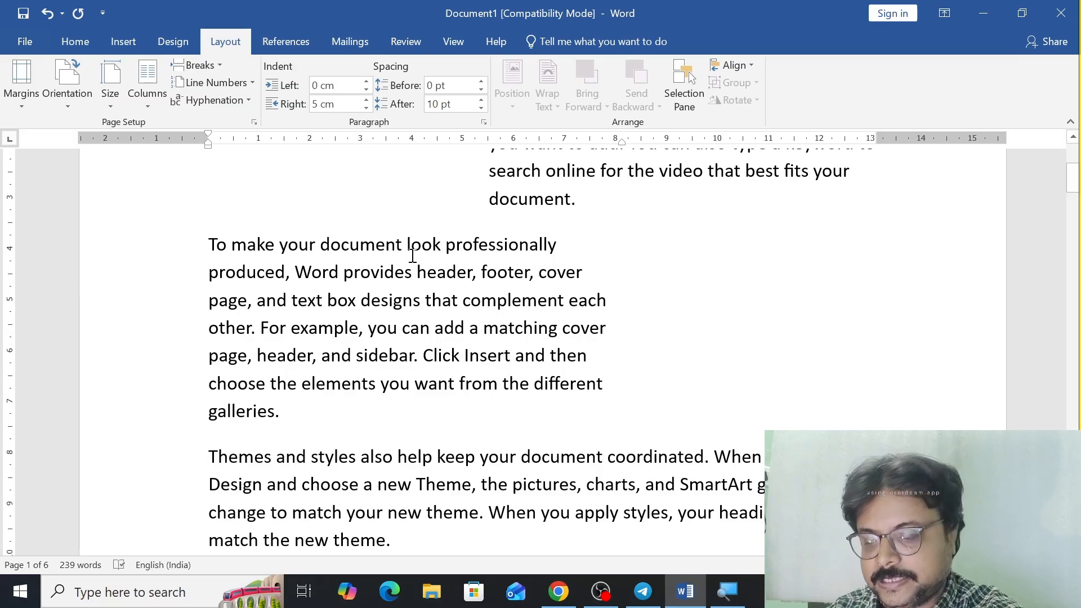
Step: Reduce the second paragraph's right indent to 0 cm
{"action": "left_click", "coordinate": [366, 107]}
{"action": "left_click", "coordinate": [366, 107]}
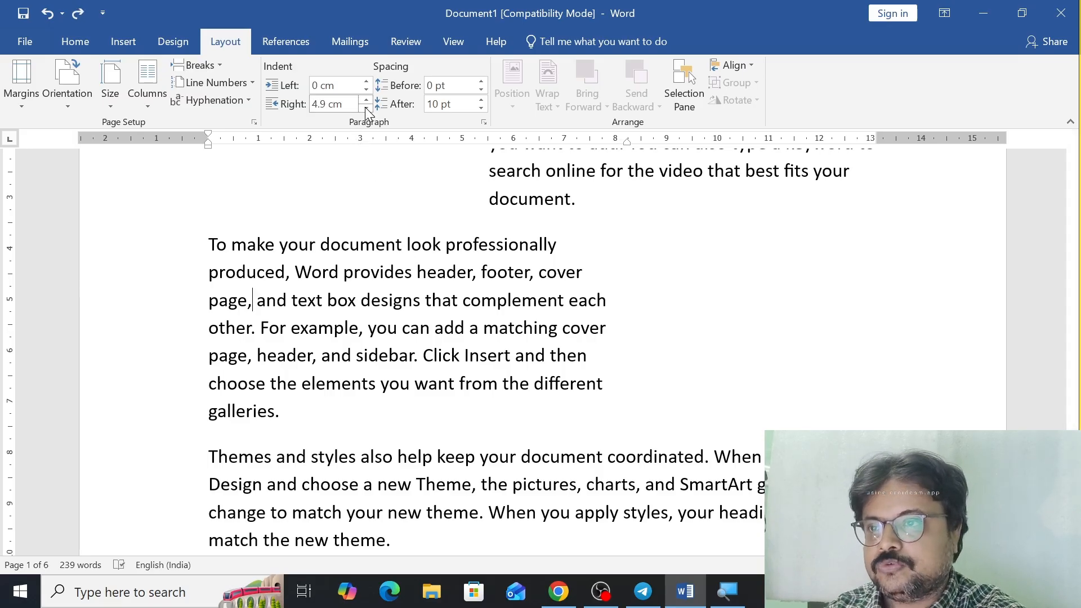
{"action": "left_click_drag", "start_coordinate": [366, 108], "coordinate": [366, 108]}
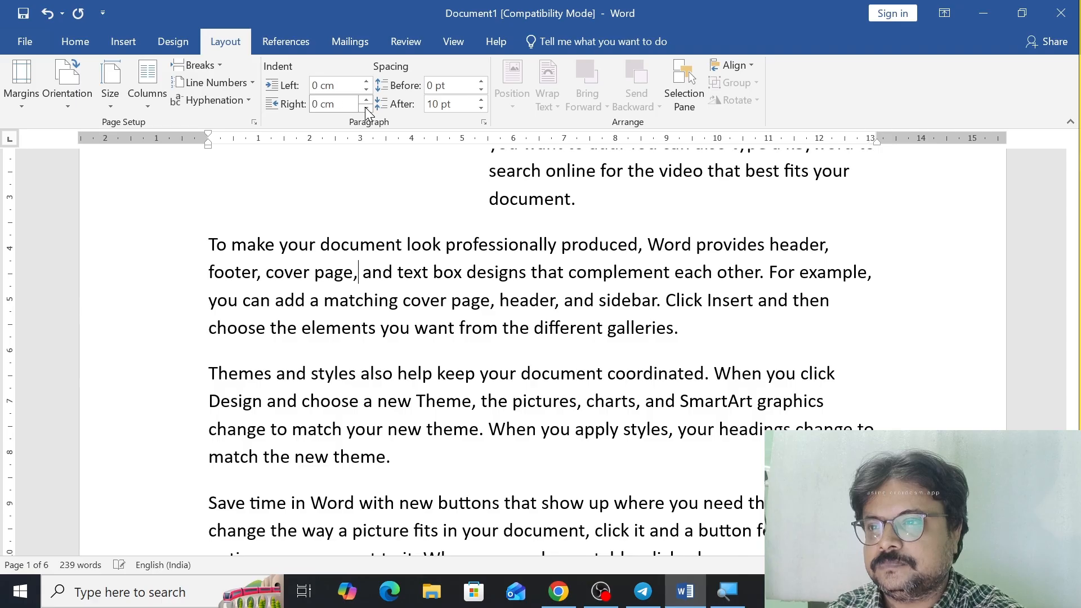
Step: Reduce the left indent of the first paragraph, beginning "Video provides", to 0 cm
{"action": "scroll", "coordinate": [386, 184], "scroll_direction": "up", "scroll_amount": 5}
{"action": "left_click", "coordinate": [529, 322]}
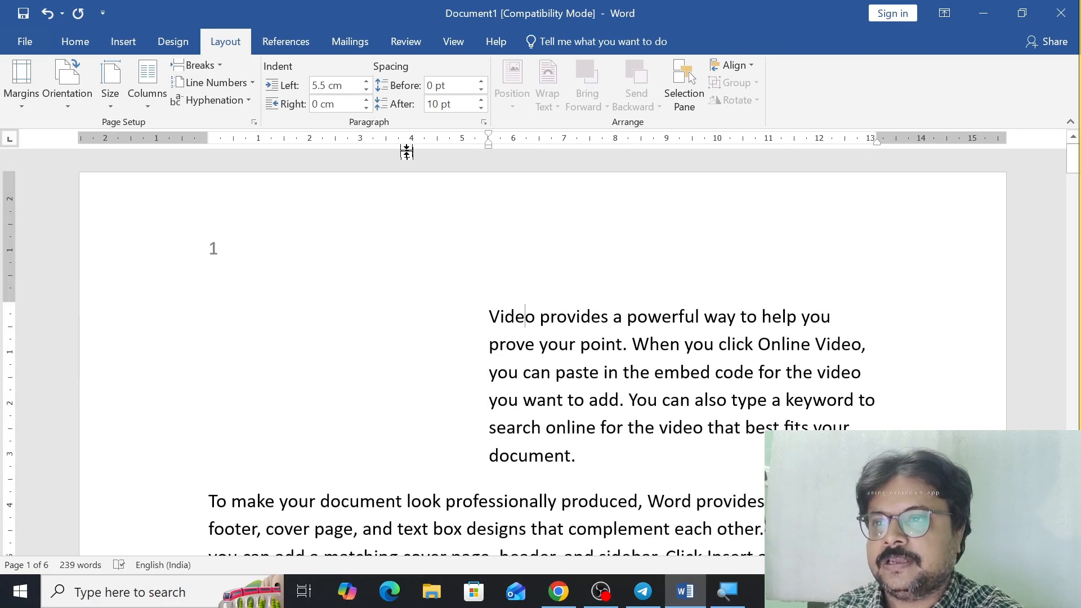
{"action": "left_click", "coordinate": [370, 89]}
{"action": "left_click_drag", "start_coordinate": [370, 89], "coordinate": [367, 84]}
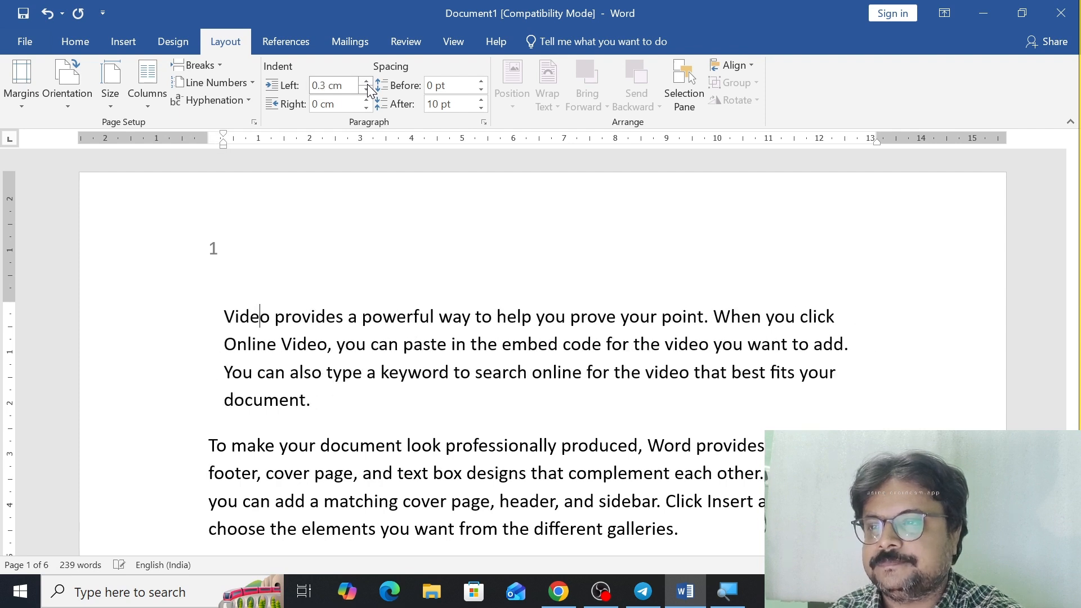
{"action": "left_click", "coordinate": [366, 89]}
{"action": "left_click", "coordinate": [366, 89]}
{"action": "left_click", "coordinate": [365, 89]}
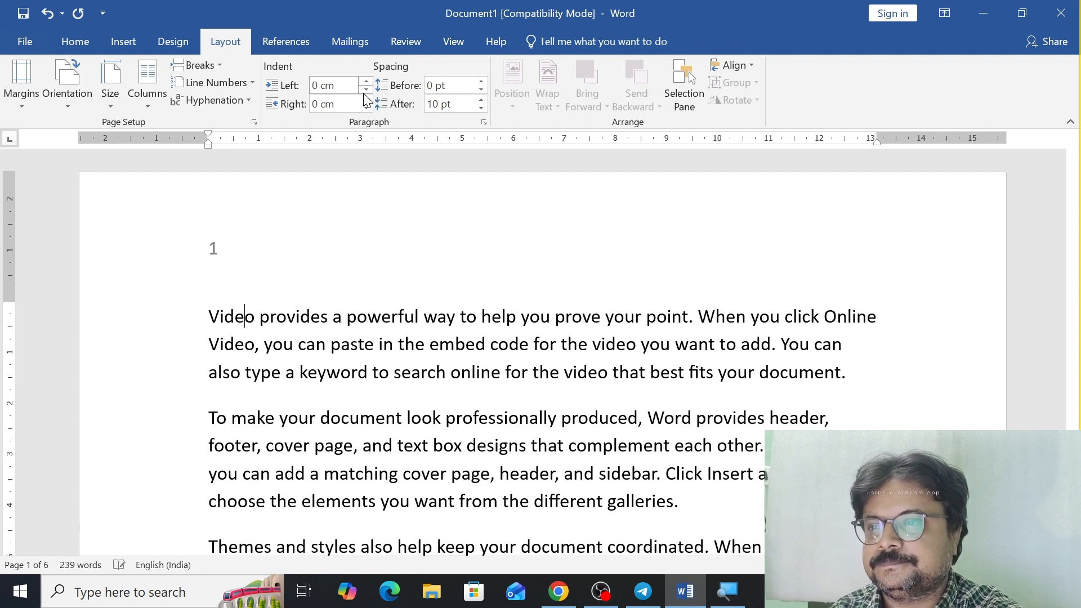
Step: Set the spacing after the first paragraph, beginning "Video provides", to 84 pt
{"action": "left_click", "coordinate": [425, 344]}
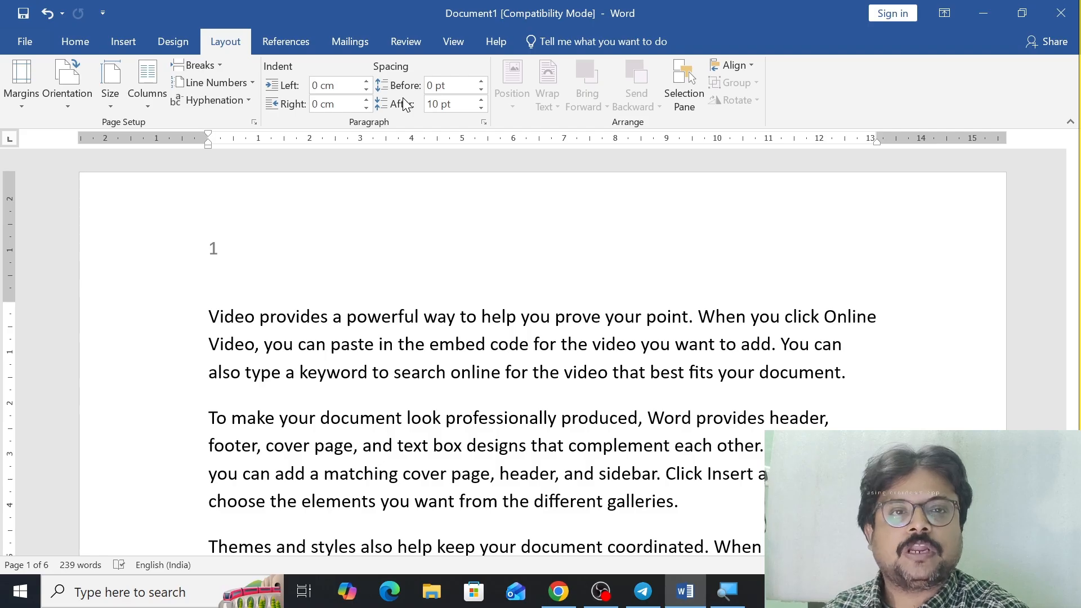
{"action": "scroll", "coordinate": [380, 386], "scroll_direction": "down", "scroll_amount": 1}
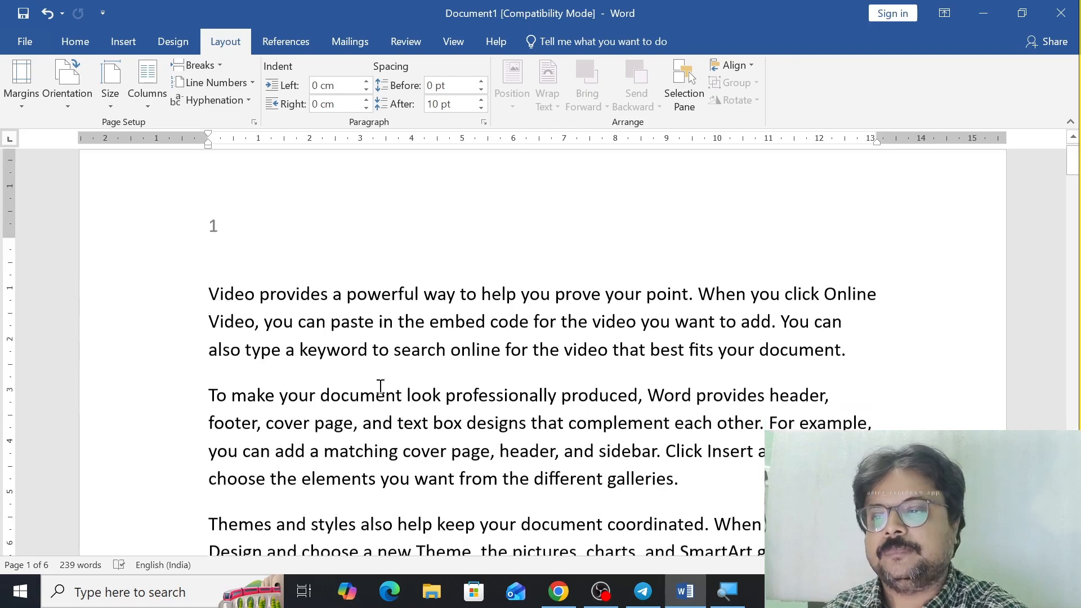
{"action": "scroll", "coordinate": [380, 386], "scroll_direction": "down", "scroll_amount": 2}
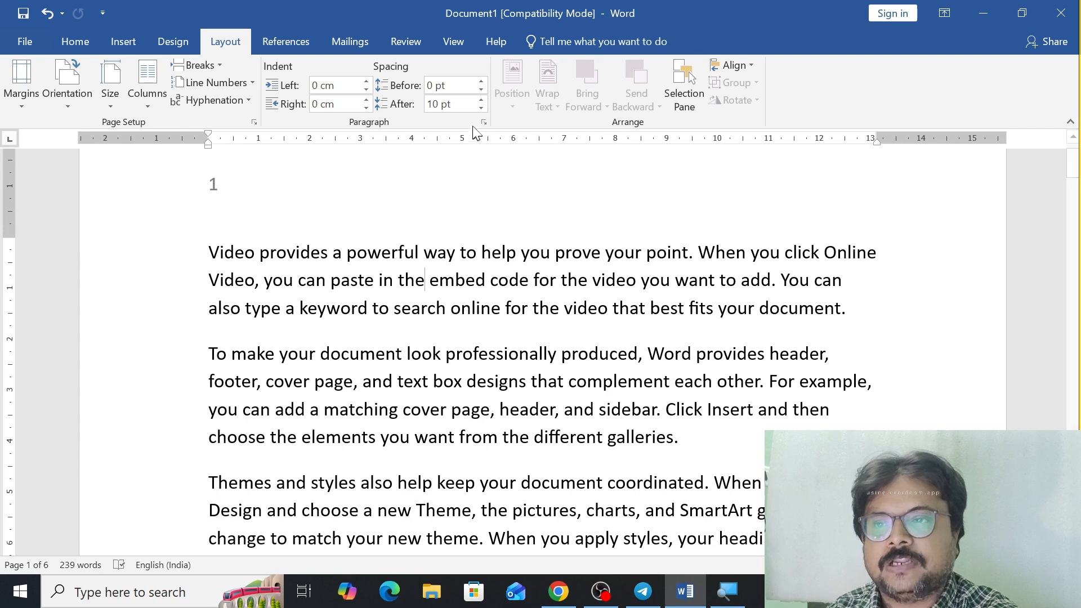
{"action": "left_click", "coordinate": [481, 101]}
{"action": "left_click", "coordinate": [481, 101]}
{"action": "left_click", "coordinate": [481, 101]}
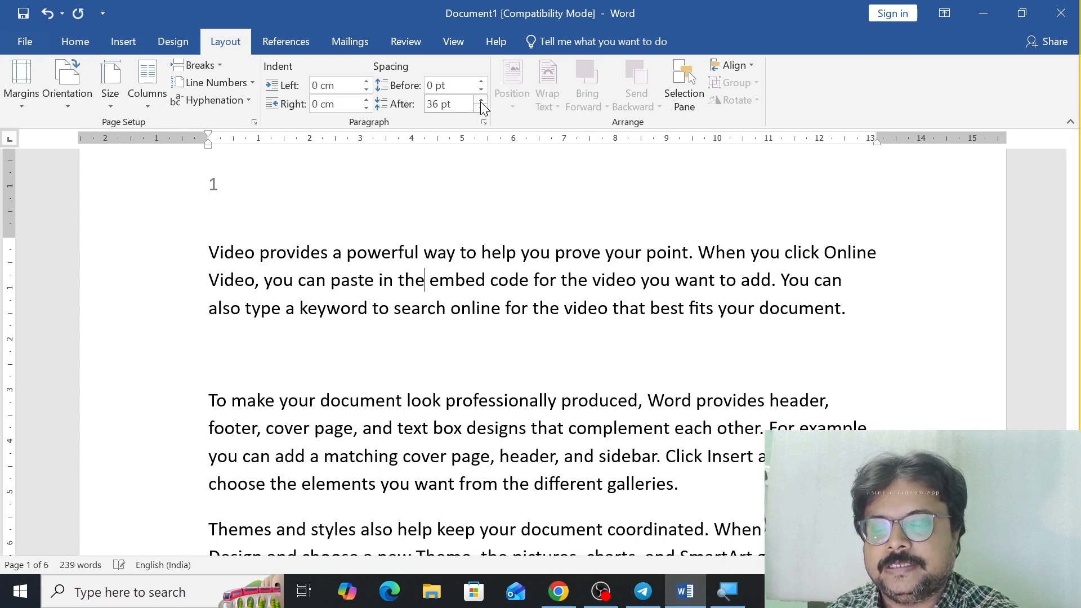
{"action": "left_click", "coordinate": [481, 100]}
{"action": "left_click", "coordinate": [481, 100]}
{"action": "left_click", "coordinate": [481, 101]}
{"action": "left_click", "coordinate": [481, 100]}
{"action": "left_click", "coordinate": [481, 101]}
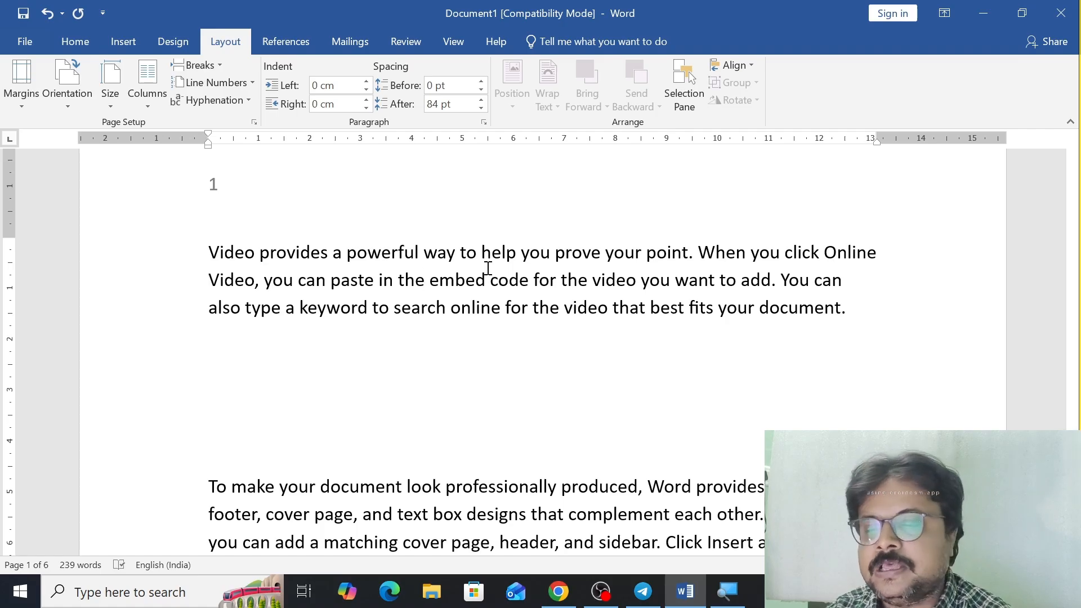
Step: Undo the increases in spacing after the first paragraph
{"action": "key", "text": "ctrl+z"}
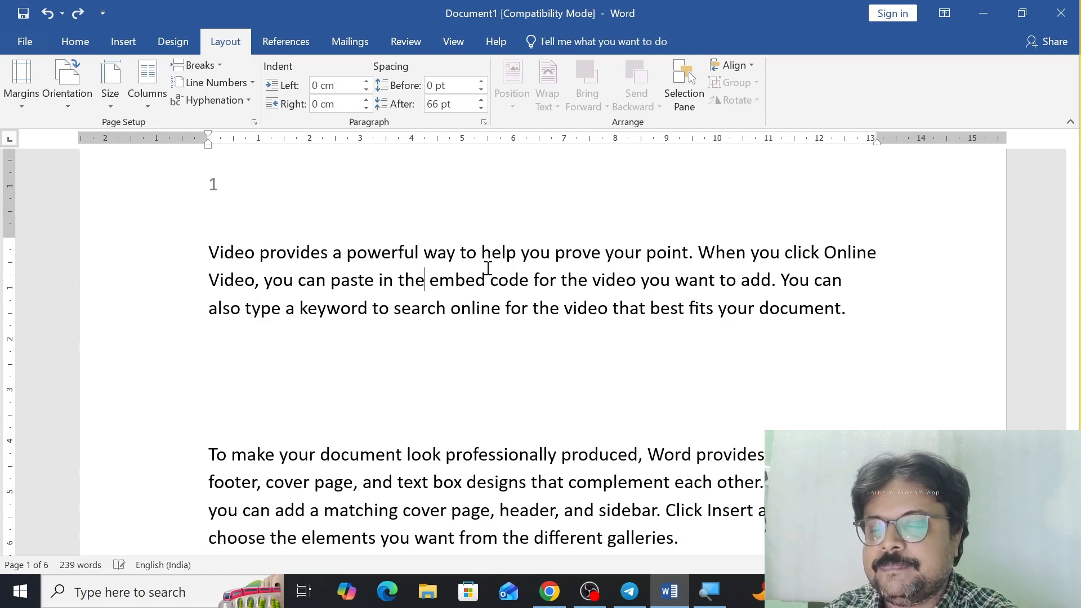
{"action": "key", "text": "ctrl+z"}
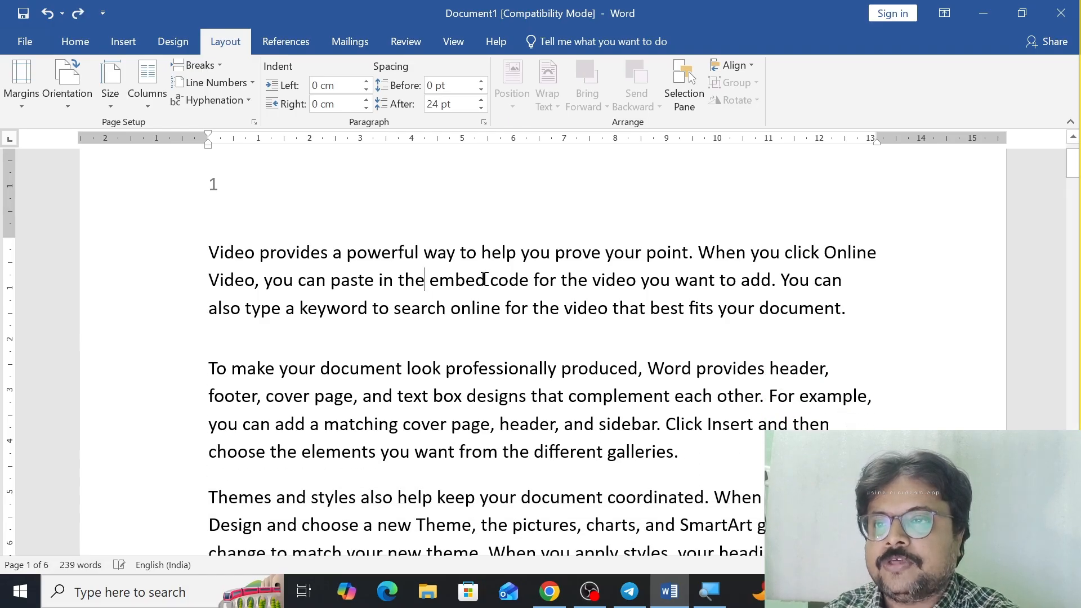
Step: Set the spacing before the second paragraph, beginning "To make your document", to 96 pt
{"action": "left_click", "coordinate": [454, 381]}
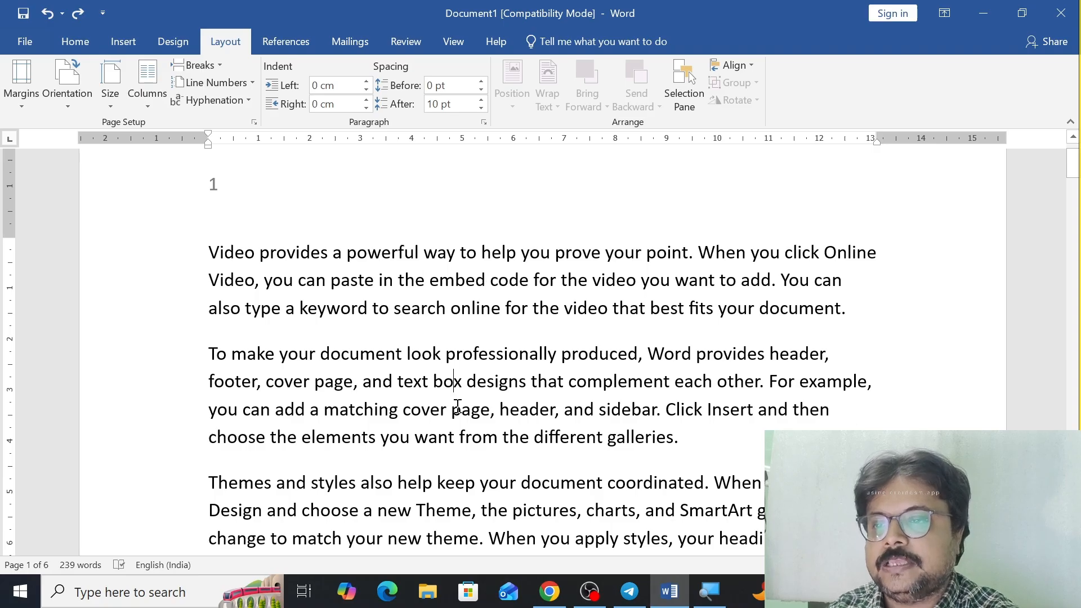
{"action": "left_click", "coordinate": [482, 82]}
{"action": "left_click", "coordinate": [482, 82]}
{"action": "left_click", "coordinate": [483, 83]}
{"action": "left_click", "coordinate": [482, 82]}
{"action": "double_click", "coordinate": [482, 82]}
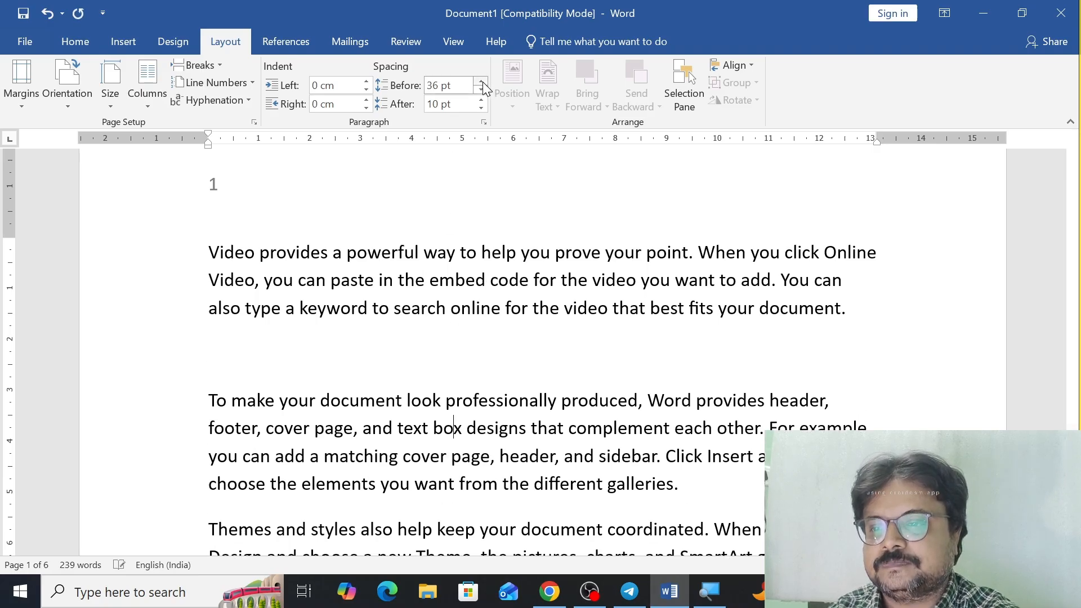
{"action": "double_click", "coordinate": [483, 82]}
{"action": "left_click", "coordinate": [482, 82]}
{"action": "double_click", "coordinate": [483, 83]}
{"action": "left_click", "coordinate": [483, 82]}
{"action": "double_click", "coordinate": [483, 83]}
{"action": "left_click", "coordinate": [483, 82]}
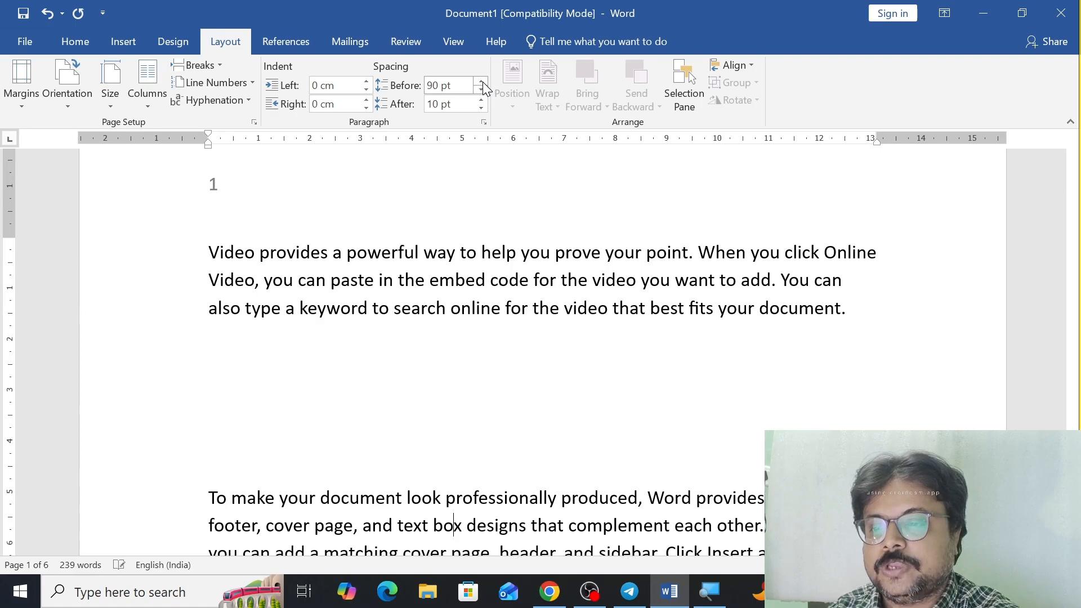
{"action": "left_click", "coordinate": [482, 82]}
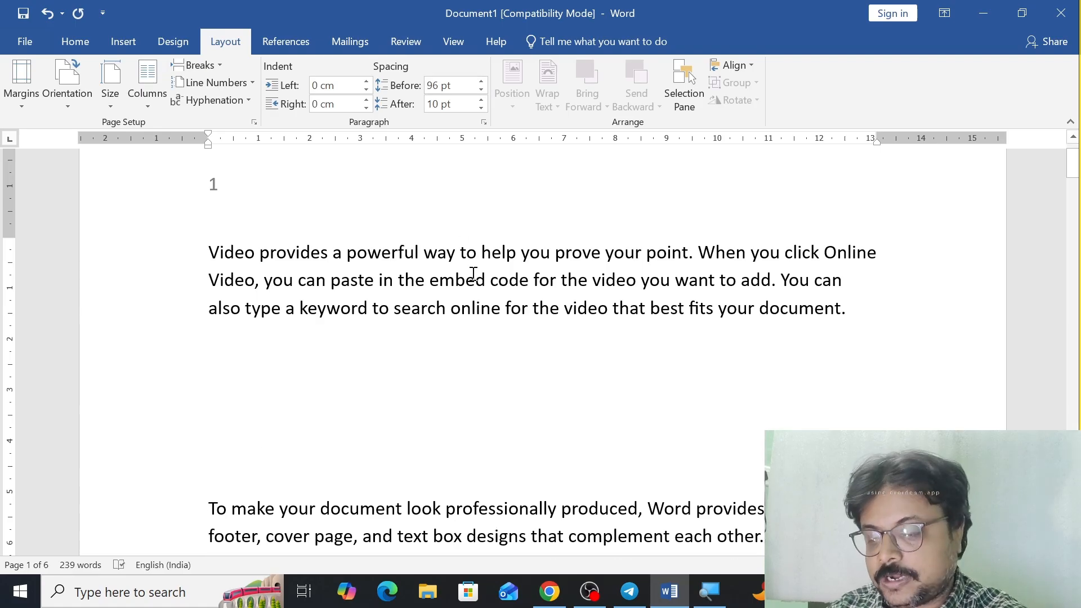
Step: Undo the increases in spacing before the second paragraph one by one, down to 12 pt
{"action": "key", "text": "ctrl+z"}
{"action": "key", "text": "ctrl+z"}
{"action": "key", "text": "ctrl+z"}
{"action": "key", "text": "ctrl+z"}
{"action": "key", "text": "ctrl+z"}
{"action": "key", "text": "ctrl+z"}
{"action": "key", "text": "ctrl+z"}
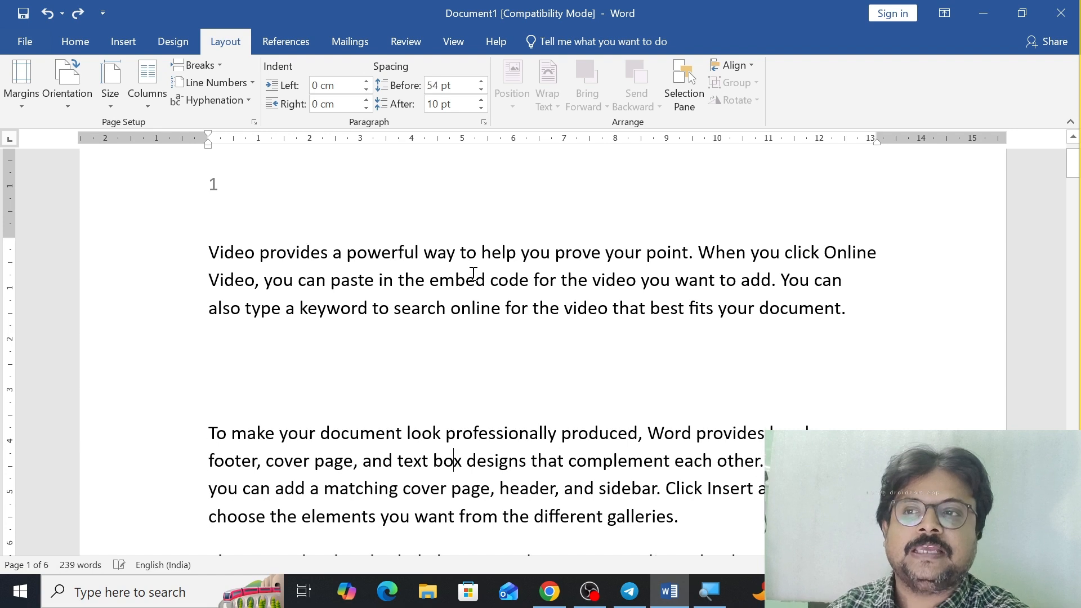
{"action": "key", "text": "ctrl+z"}
{"action": "key", "text": "ctrl+z"}
{"action": "key", "text": "ctrl+z"}
{"action": "key", "text": "ctrl+z"}
{"action": "key", "text": "ctrl+z"}
{"action": "key", "text": "ctrl+z"}
{"action": "key", "text": "ctrl+z"}
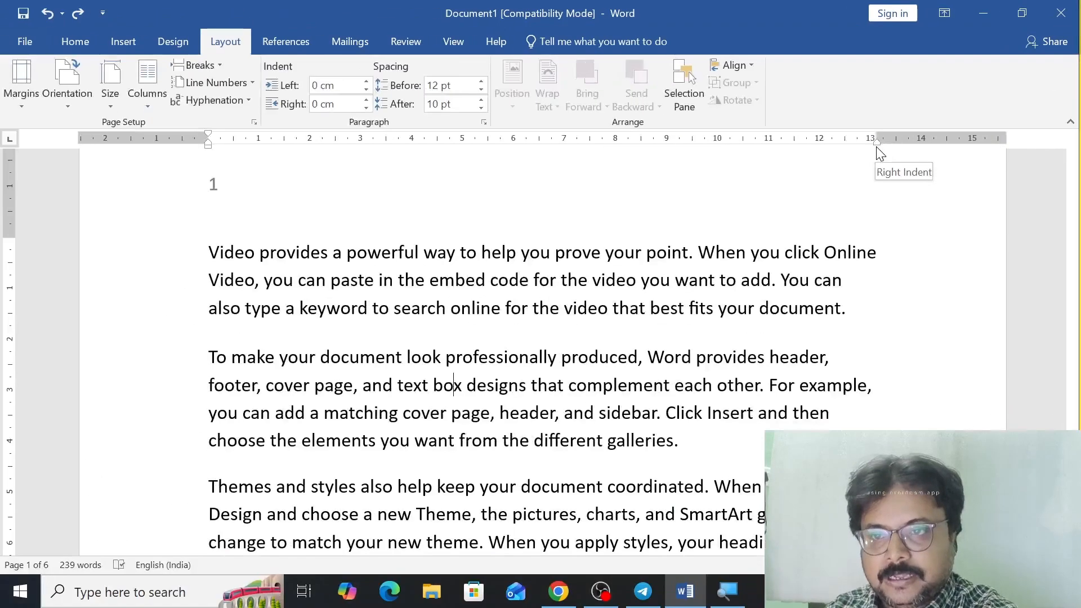
Step: Move the ruler's left indent marker to 6.5 cm for the first paragraph, beginning "Video provides"
{"action": "left_click", "coordinate": [345, 257]}
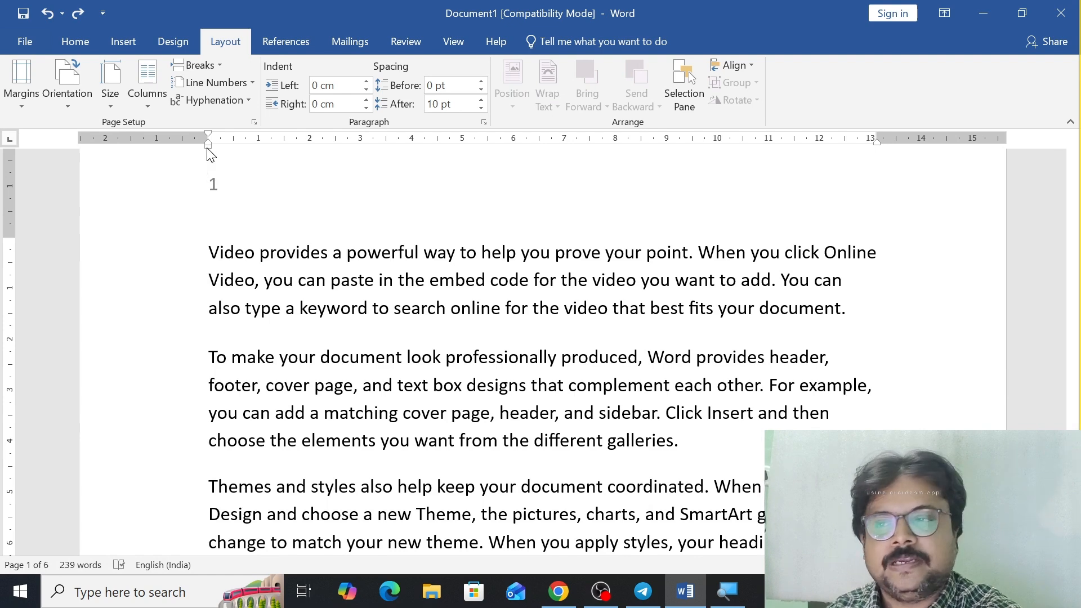
{"action": "left_click_drag", "start_coordinate": [208, 150], "coordinate": [540, 166]}
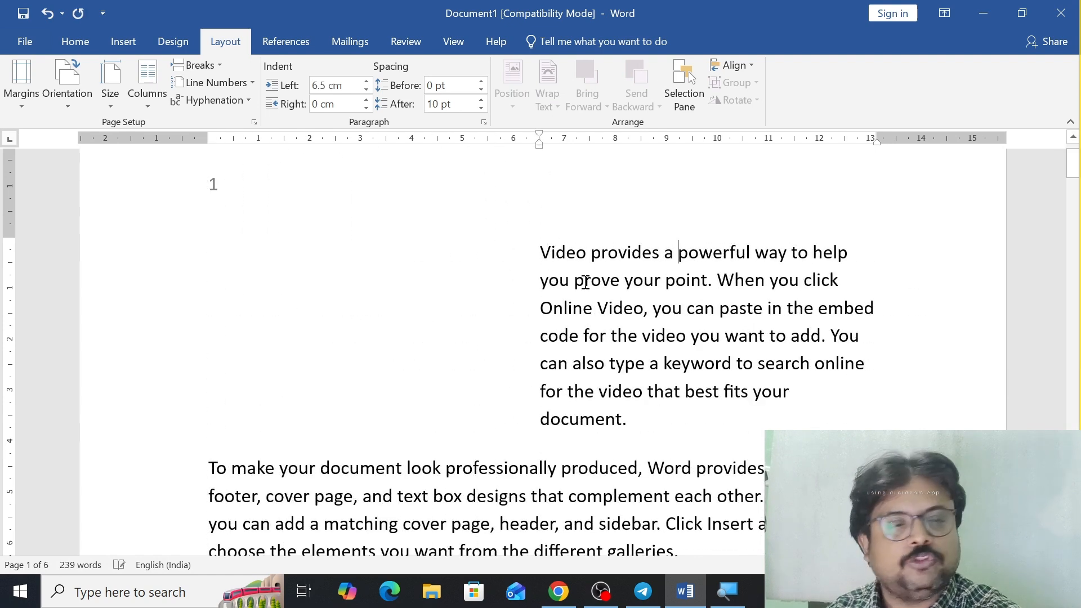
Step: Give the second paragraph, beginning "To make your document", a hanging indent of about 5 cm using the ruler marker
{"action": "scroll", "coordinate": [585, 281], "scroll_direction": "down", "scroll_amount": 2}
{"action": "left_click", "coordinate": [410, 342]}
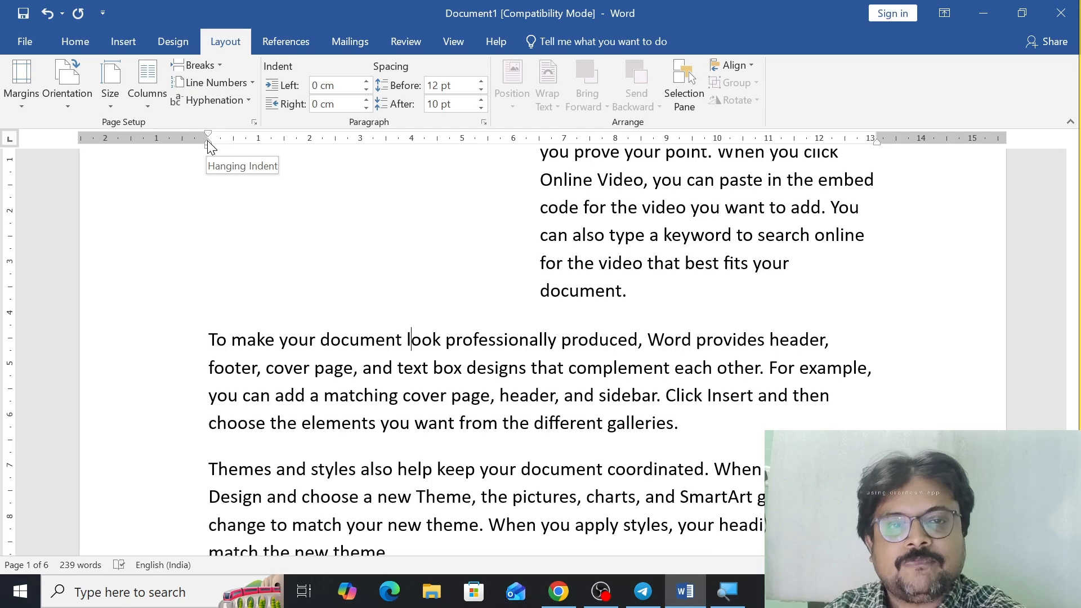
{"action": "left_click_drag", "start_coordinate": [208, 142], "coordinate": [469, 149]}
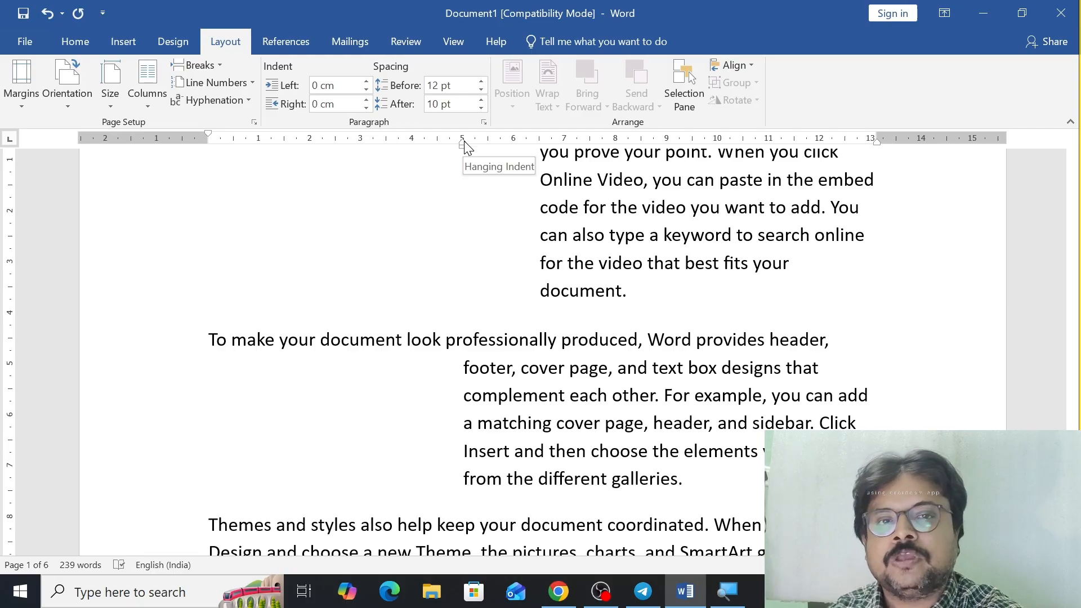
Step: Give the third paragraph, beginning "Themes and styles", a first-line indent of about 5 cm using the ruler marker
{"action": "scroll", "coordinate": [434, 228], "scroll_direction": "down", "scroll_amount": 3}
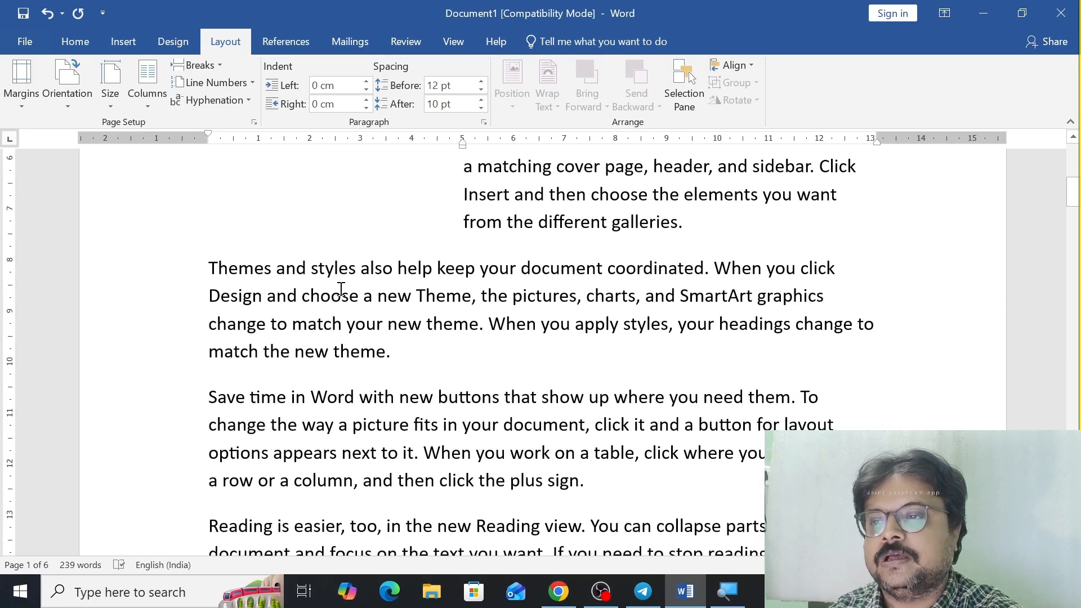
{"action": "left_click", "coordinate": [341, 293]}
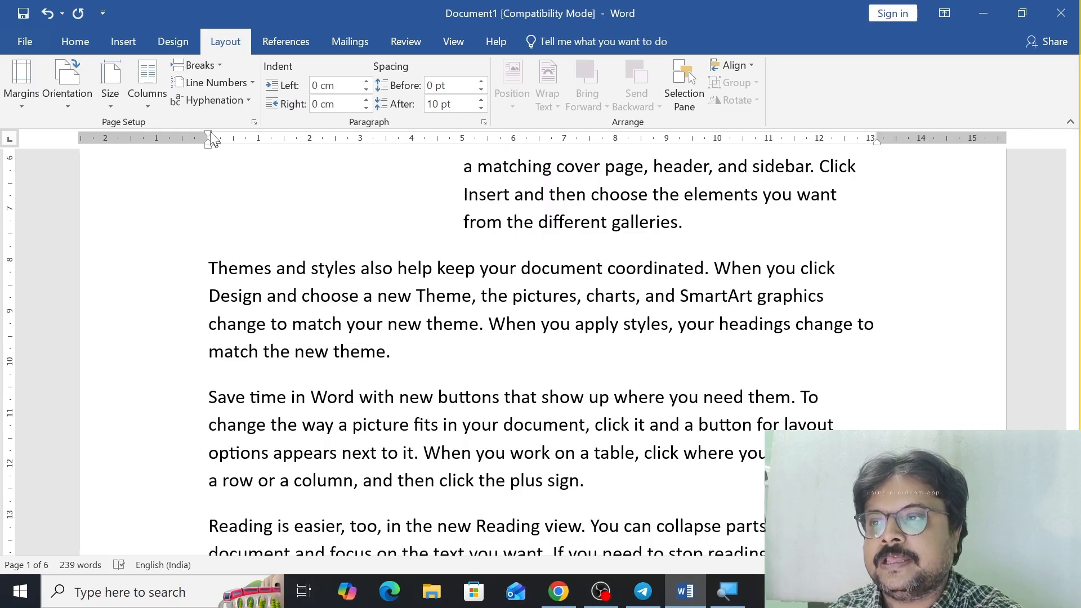
{"action": "left_click_drag", "start_coordinate": [210, 135], "coordinate": [462, 141]}
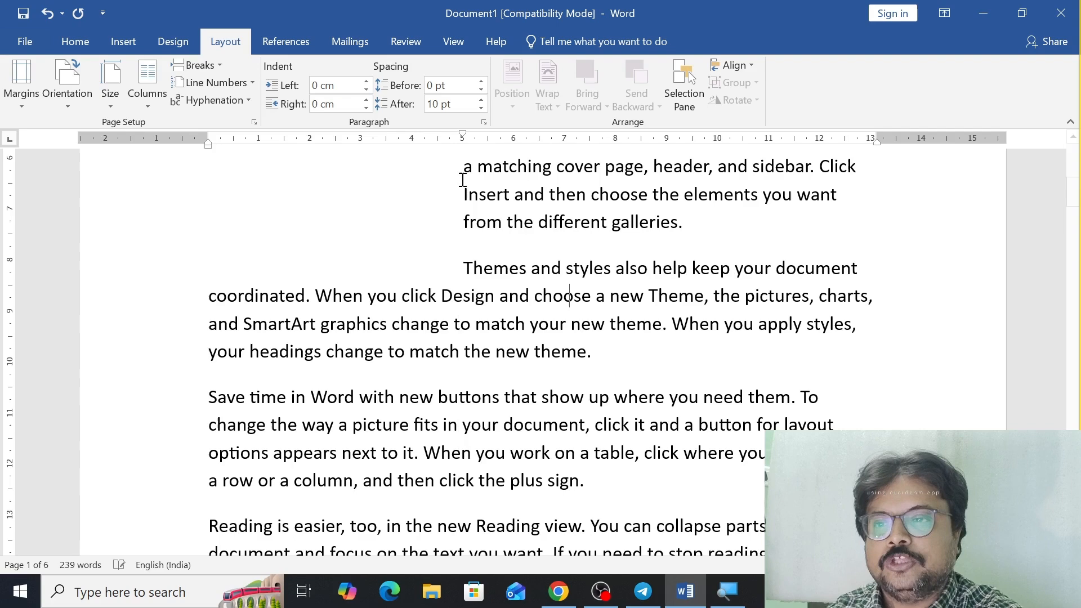
Step: Move the ruler's right indent marker to a 6.37 cm indent for the fourth paragraph, beginning "Save time in Word"
{"action": "scroll", "coordinate": [470, 278], "scroll_direction": "down", "scroll_amount": 3}
{"action": "left_click", "coordinate": [466, 286]}
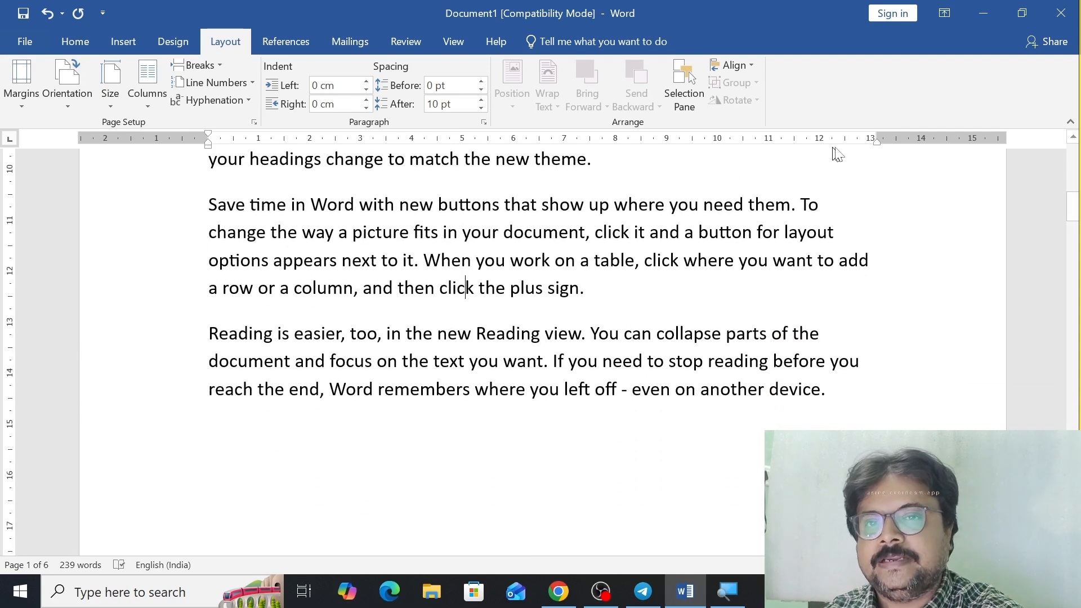
{"action": "left_click_drag", "start_coordinate": [876, 143], "coordinate": [553, 145]}
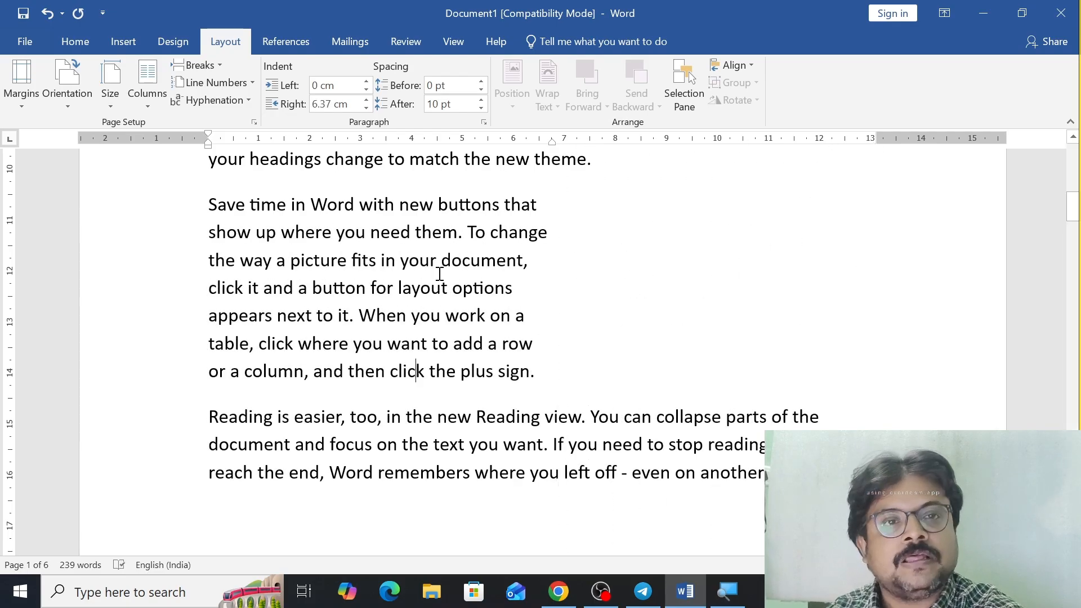
{"action": "scroll", "coordinate": [439, 274], "scroll_direction": "up", "scroll_amount": 10}
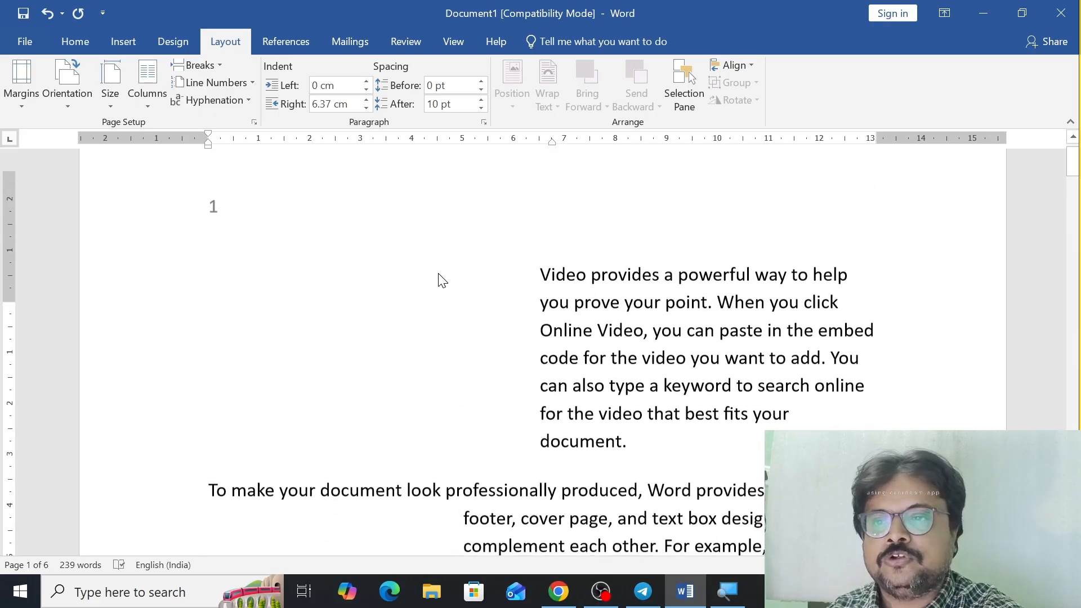